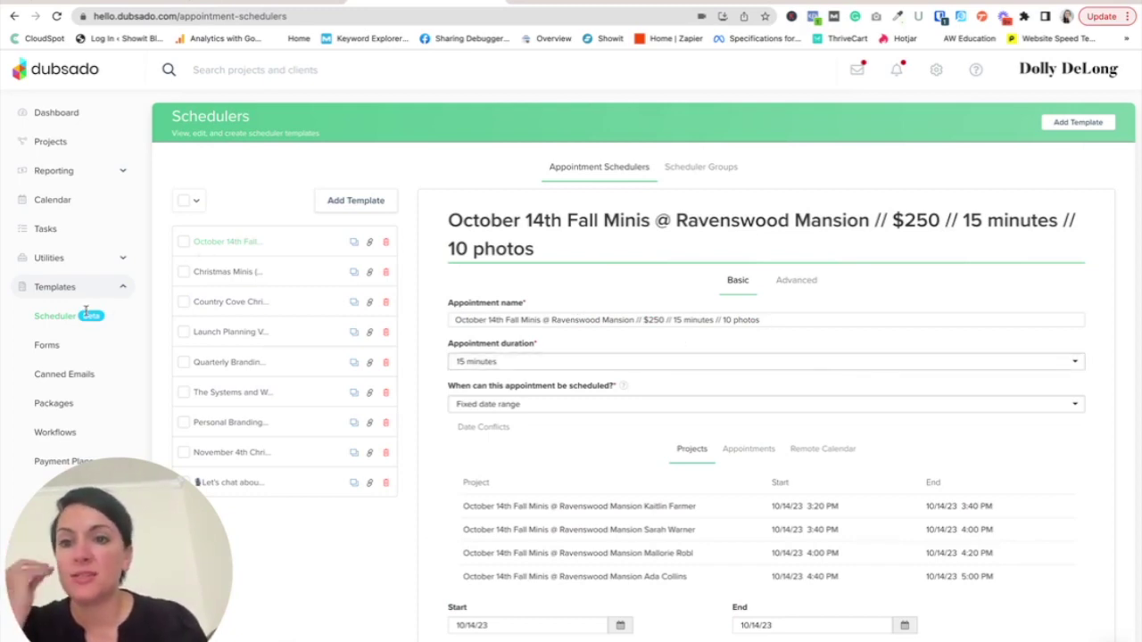
- Add a new appointment scheduler template and focus its Appointment name field
{"action": "left_click", "coordinate": [364, 206]}
{"action": "left_click", "coordinate": [455, 166]}
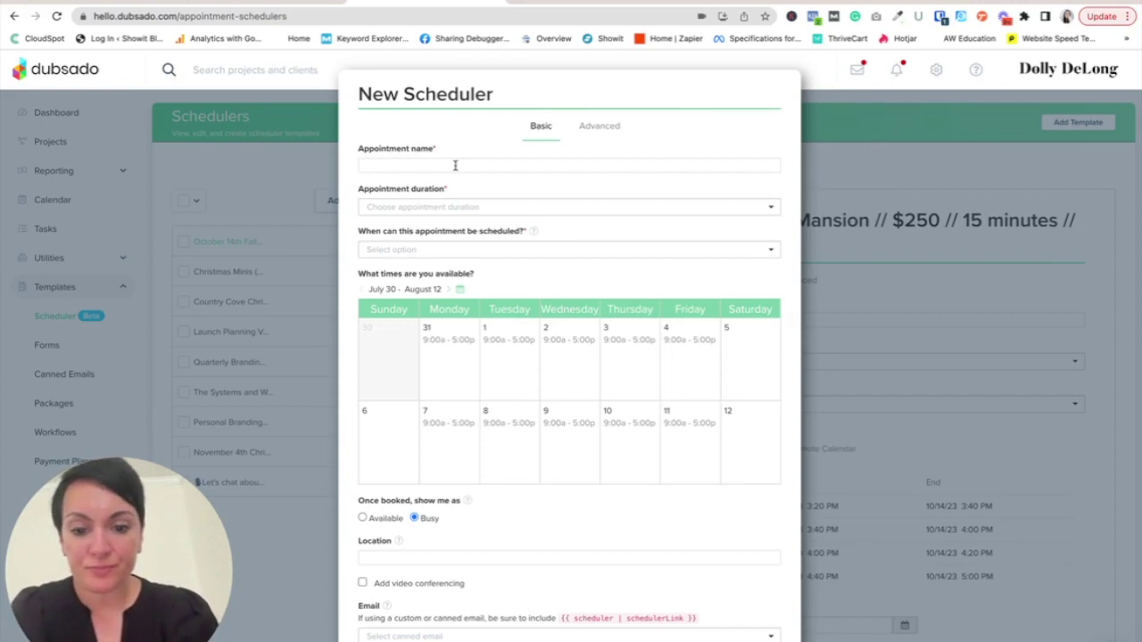
- Name the scheduler 'November 4th East Nashville Greenhouse (pumpkin) FALL Minis // $275 // 15 minutes // 10 edited images'
{"action": "type", "text": "Novemb"}
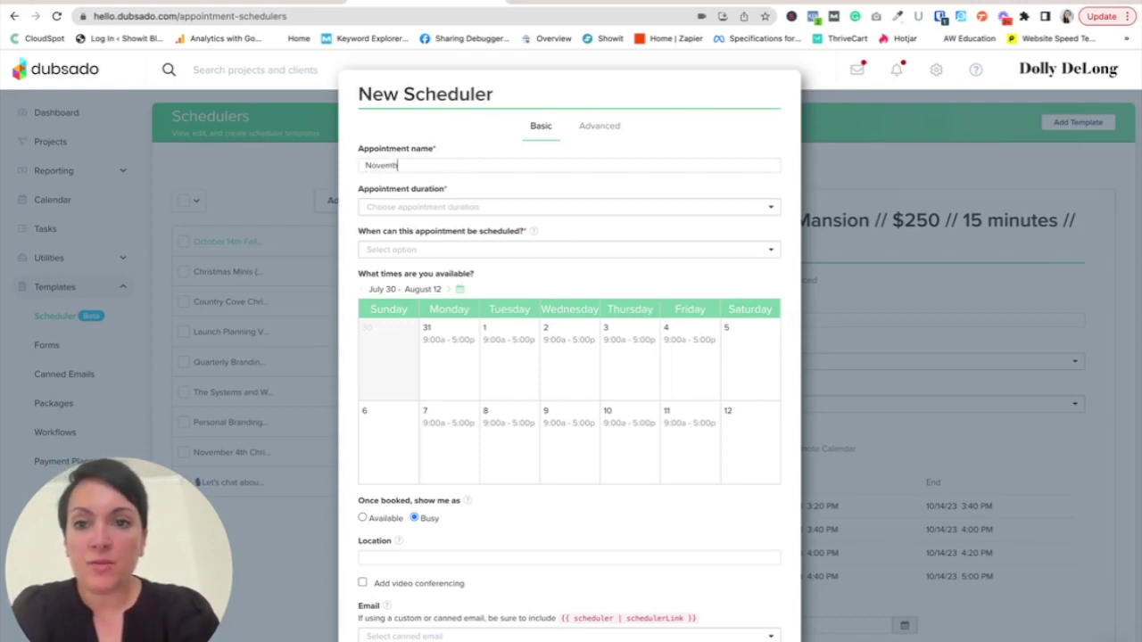
{"action": "type", "text": "er 4th"}
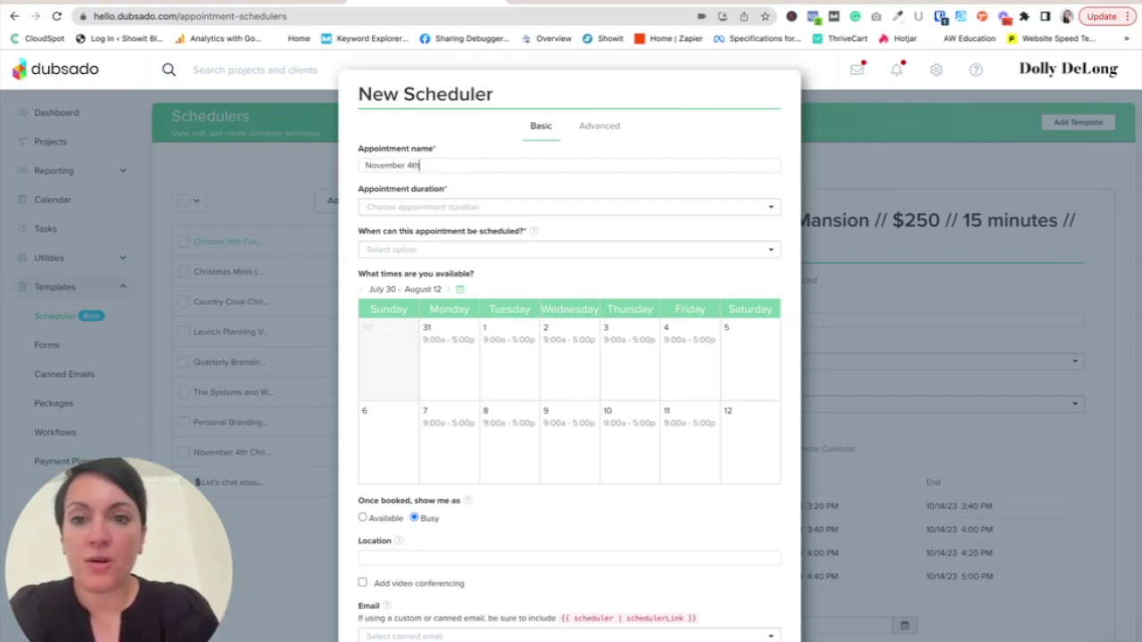
{"action": "type", "text": " East N"}
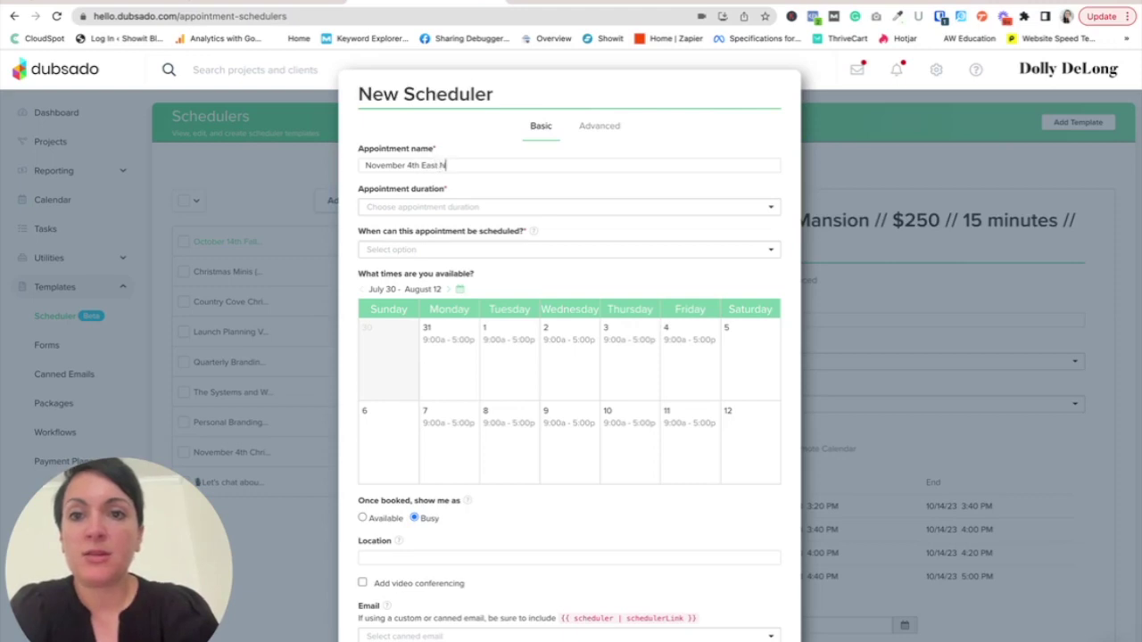
{"action": "type", "text": "ashville Greenhouse FALL Minis"}
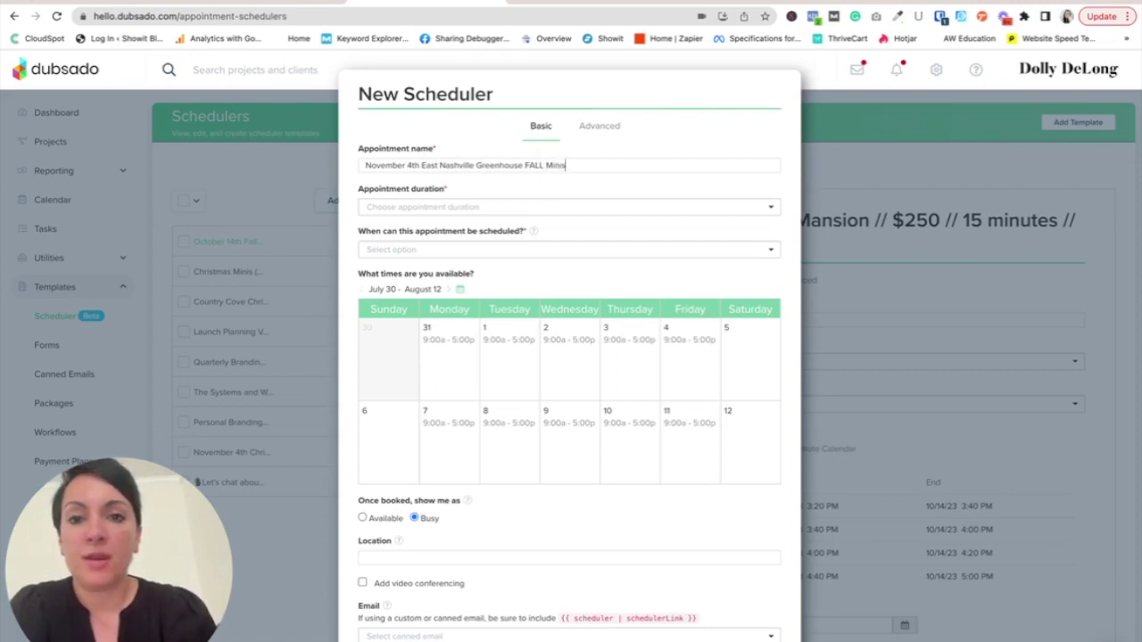
{"action": "left_click", "coordinate": [522, 166]}
{"action": "type", "text": "(pumpkin + greenery)"}
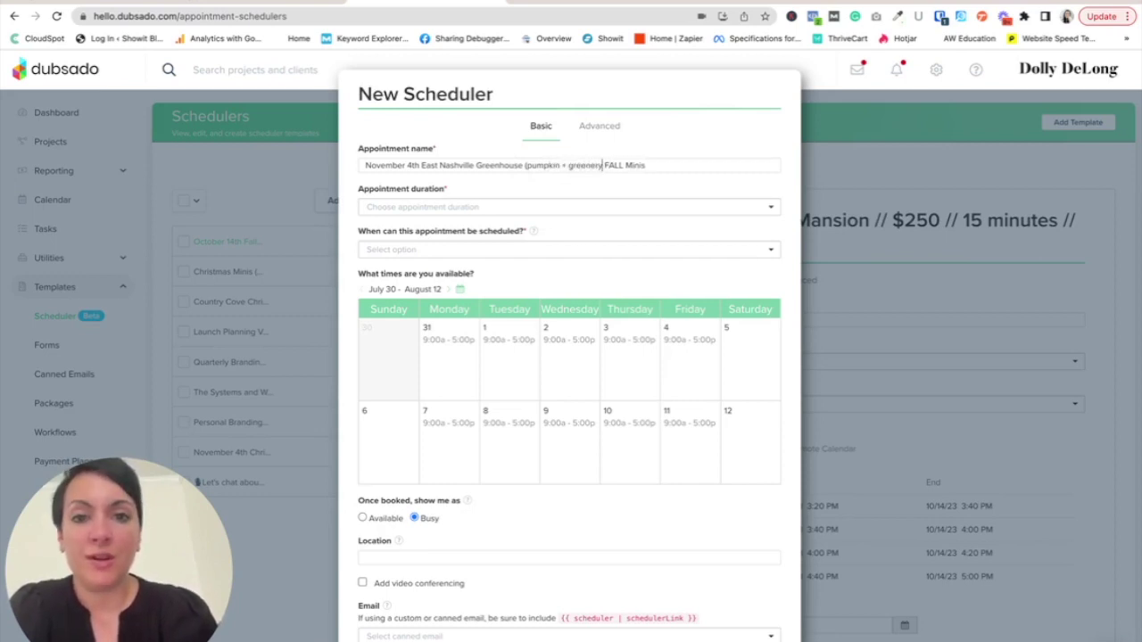
{"action": "key", "text": "BackSpace"}
{"action": "key", "text": "BackSpace"}
{"action": "key", "text": "BackSpace"}
{"action": "key", "text": "BackSpace"}
{"action": "key", "text": "BackSpace"}
{"action": "key", "text": "BackSpace"}
{"action": "key", "text": "BackSpace"}
{"action": "key", "text": "BackSpace"}
{"action": "key", "text": "BackSpace"}
{"action": "key", "text": "BackSpace"}
{"action": "key", "text": "BackSpace"}
{"action": "key", "text": "BackSpace"}
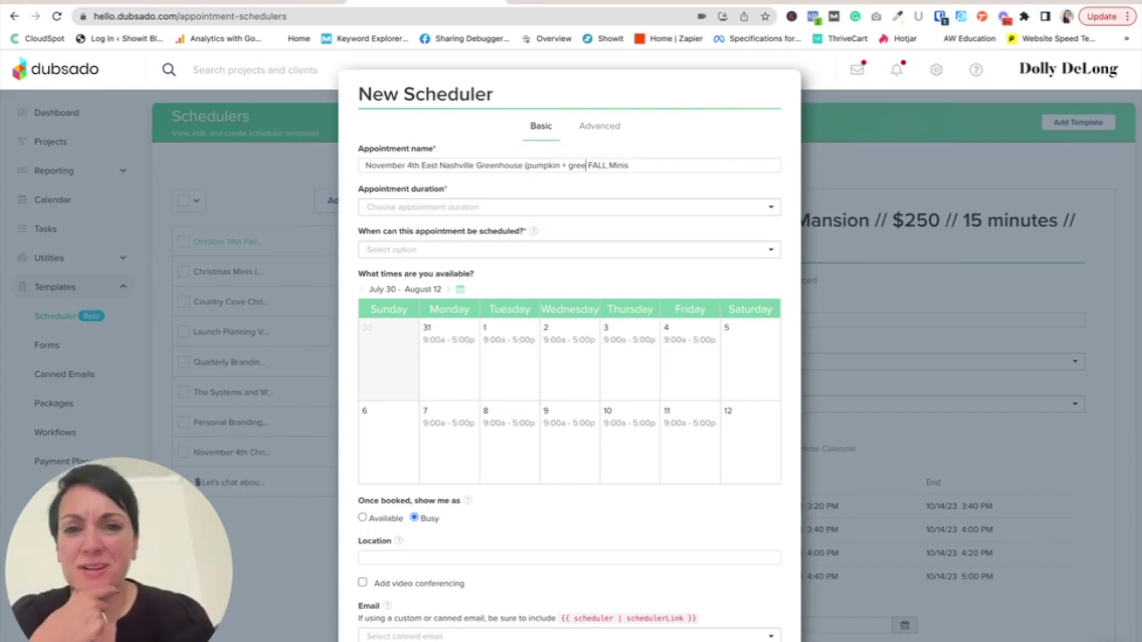
{"action": "type", "text": ")"}
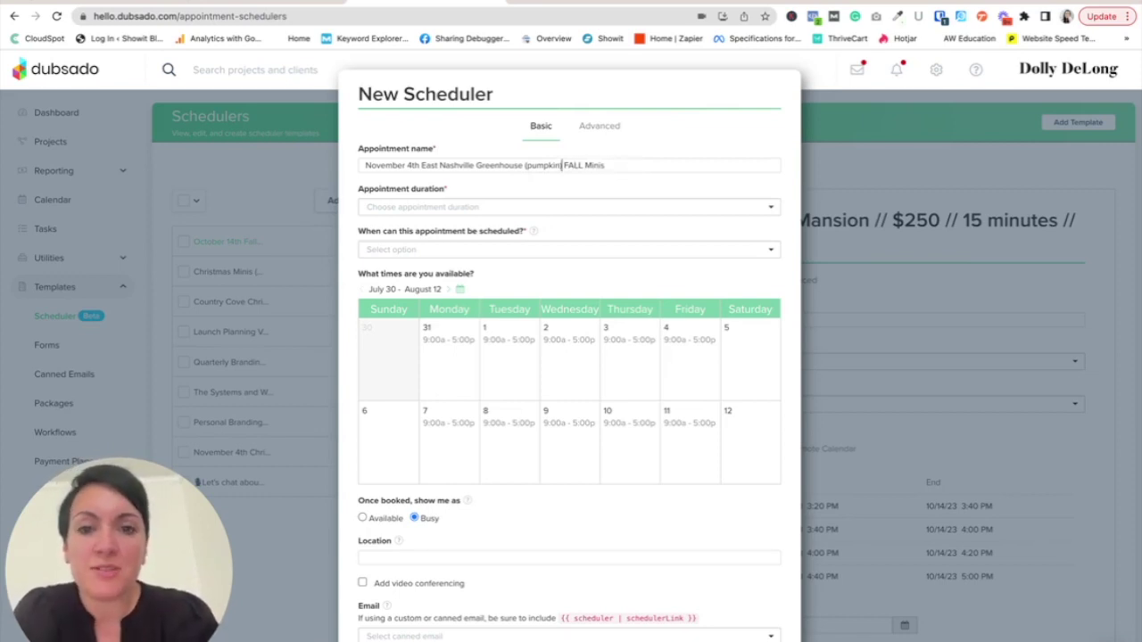
{"action": "left_click", "coordinate": [609, 166]}
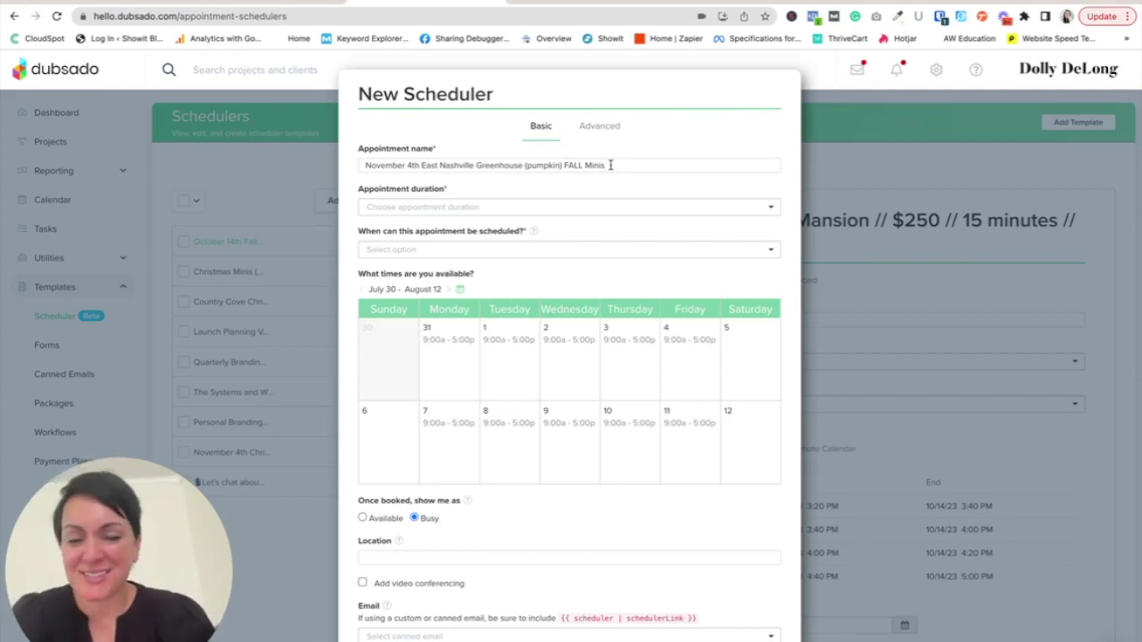
{"action": "type", "text": "//"}
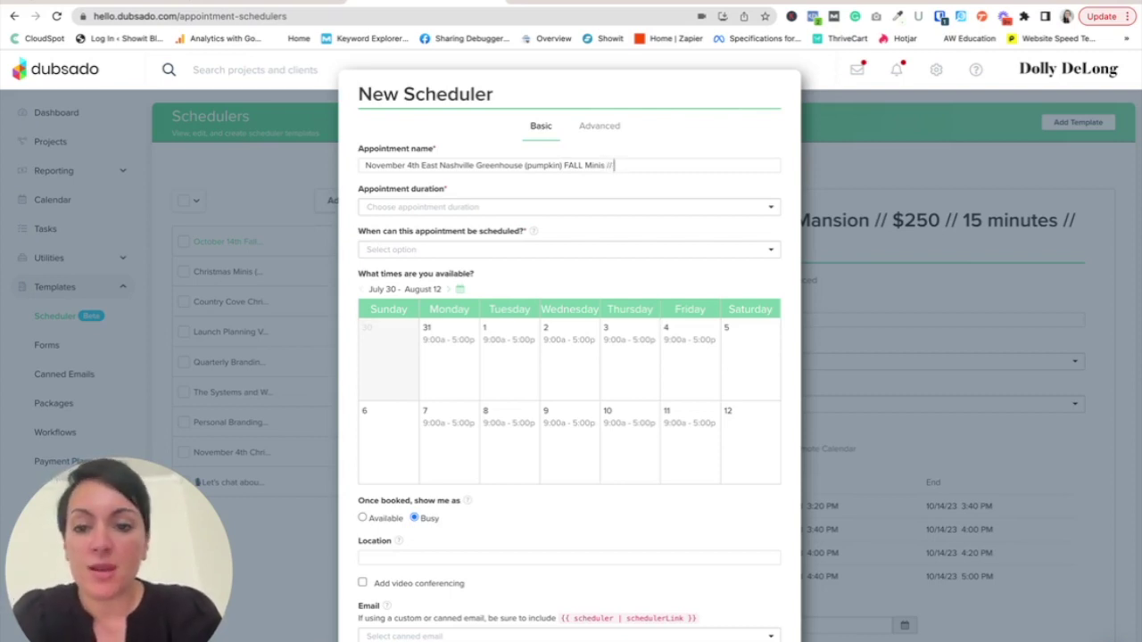
{"action": "type", "text": " $275"}
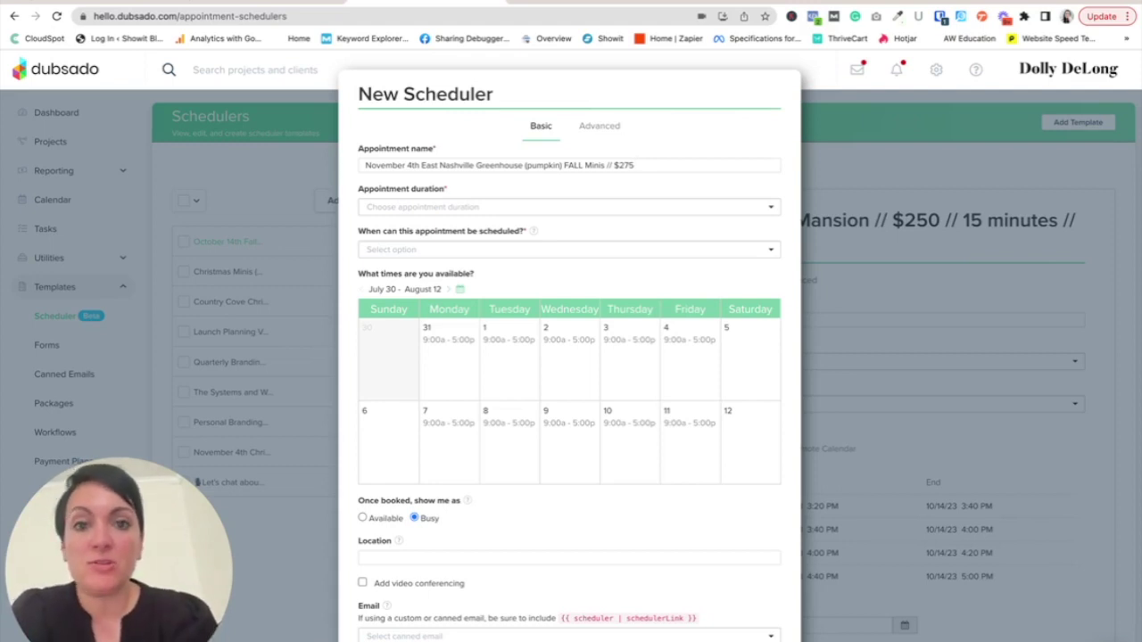
{"action": "type", "text": "// 15 mi"}
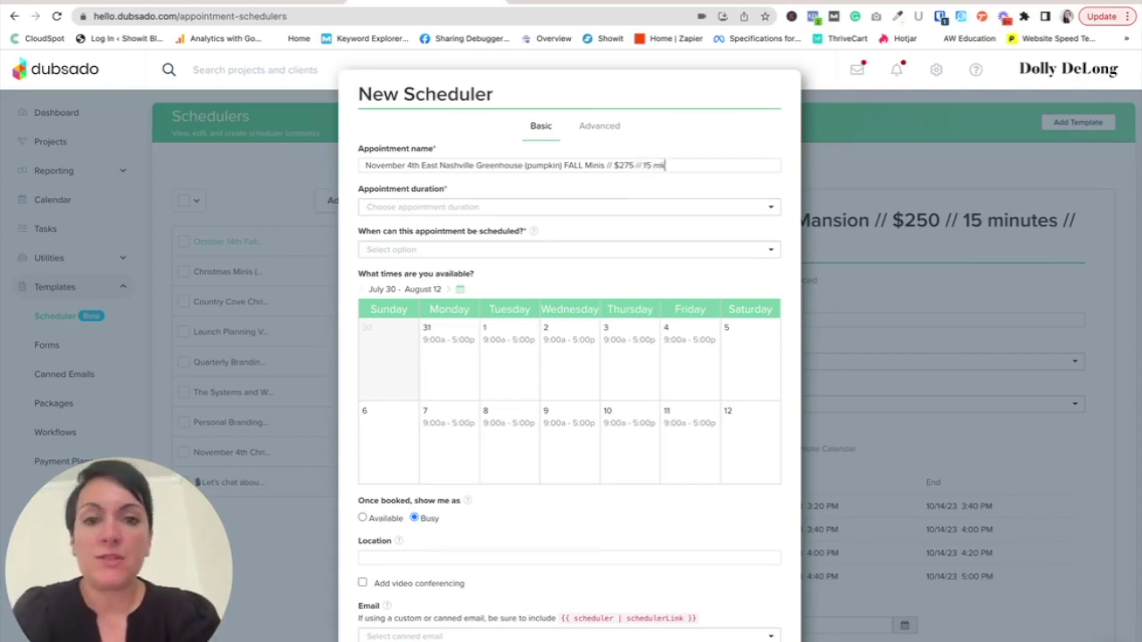
{"action": "type", "text": "nutes //"}
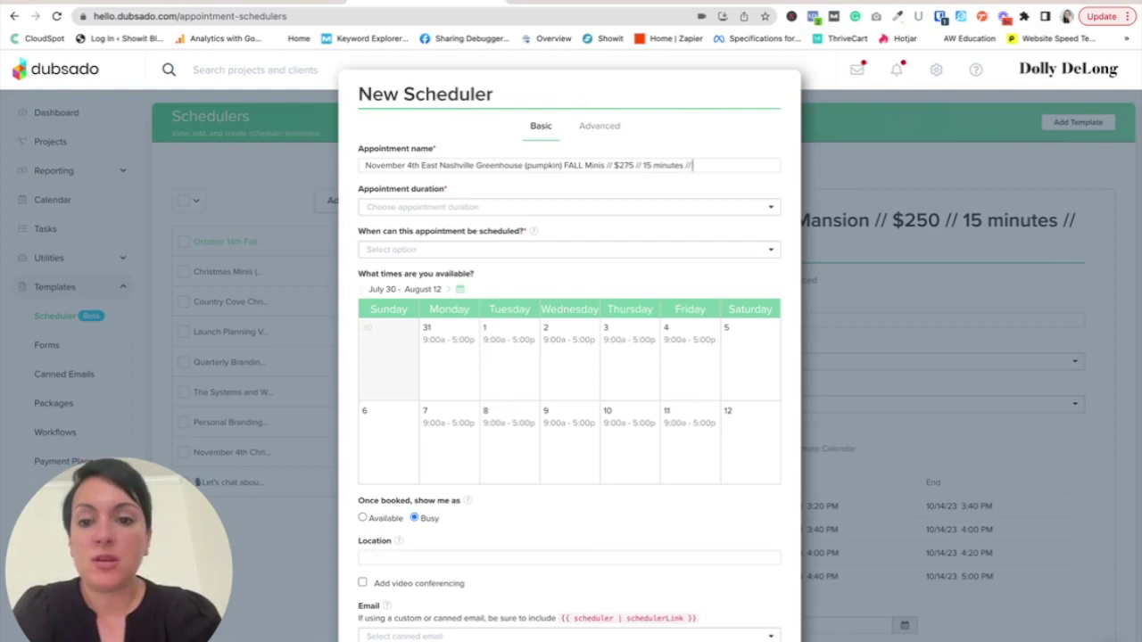
{"action": "type", "text": " 10"}
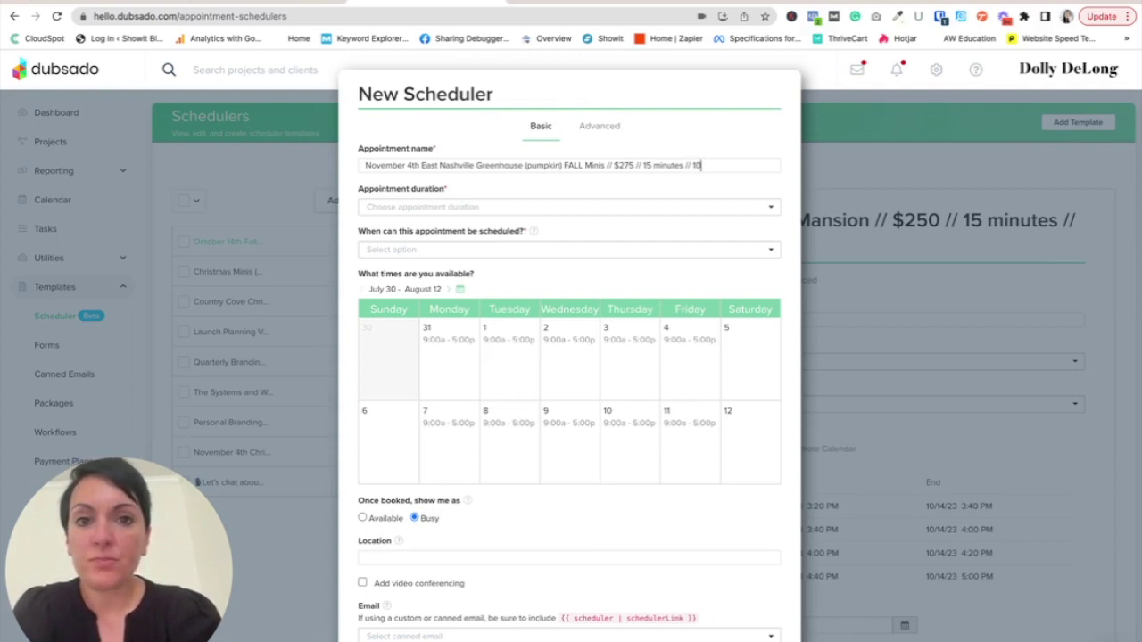
{"action": "type", "text": " edited images"}
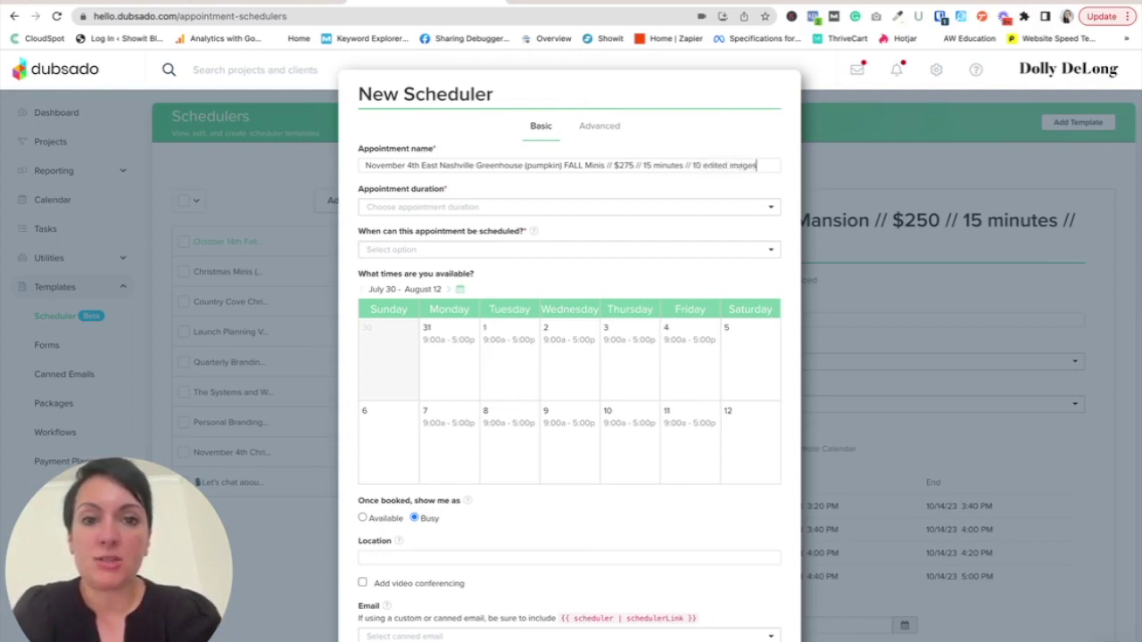
- Set the appointment duration to 15 minutes and scheduling window to Fixed date range
{"action": "left_click", "coordinate": [540, 206]}
{"action": "left_click", "coordinate": [451, 234]}
{"action": "left_click", "coordinate": [439, 248]}
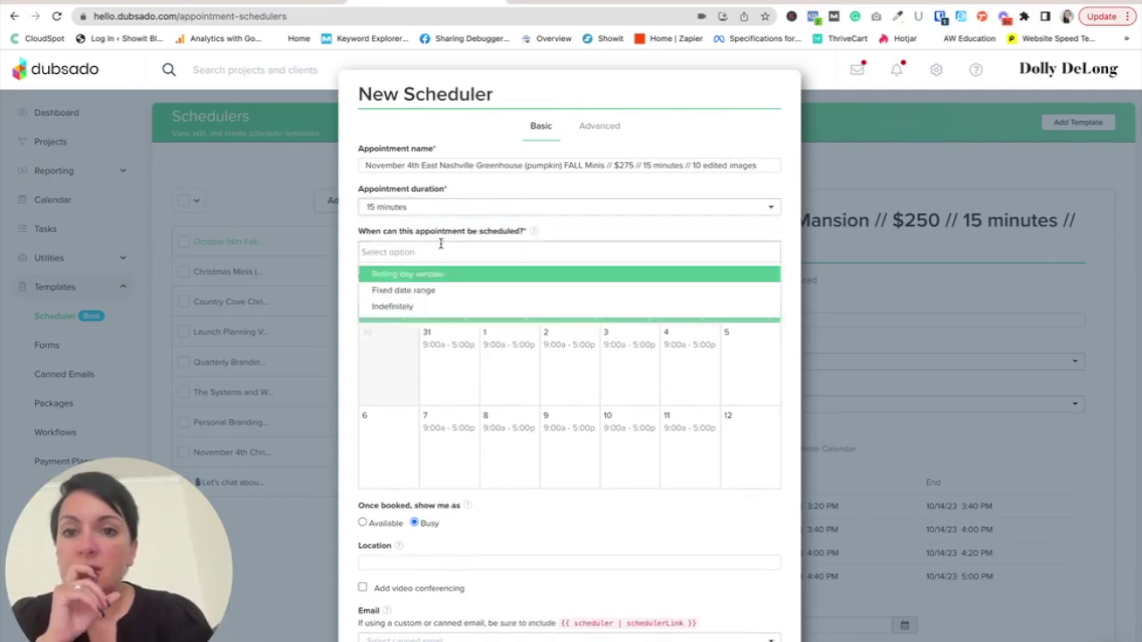
{"action": "left_click", "coordinate": [412, 293]}
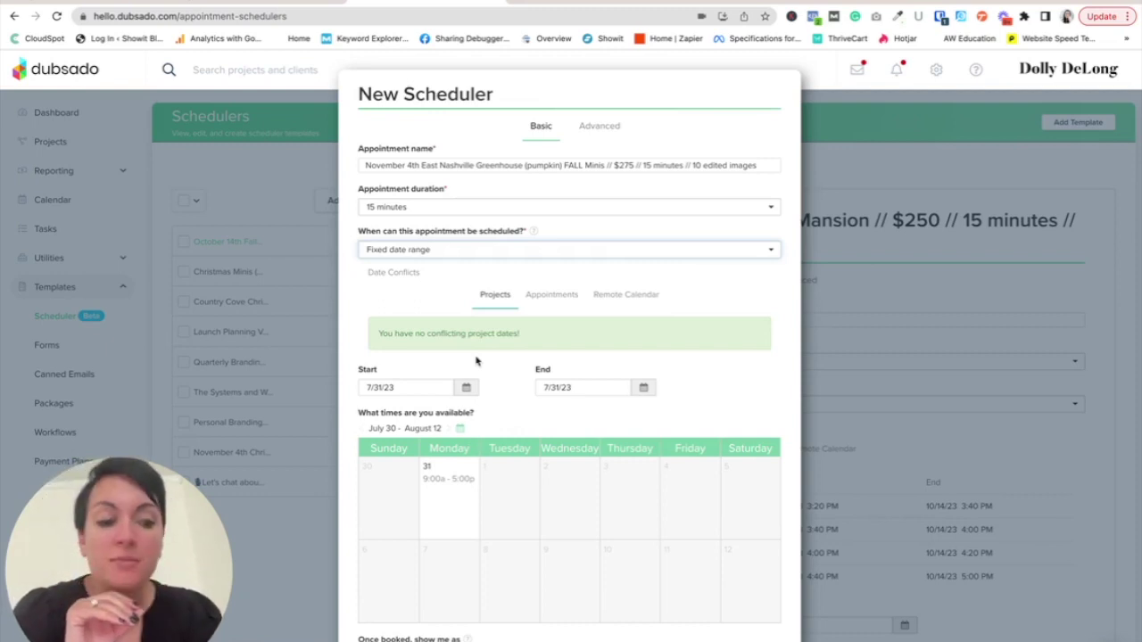
- Set the start date, end date and availability week all to November 4, 2023
{"action": "left_click", "coordinate": [465, 387]}
{"action": "left_click", "coordinate": [502, 413]}
{"action": "left_click", "coordinate": [502, 413]}
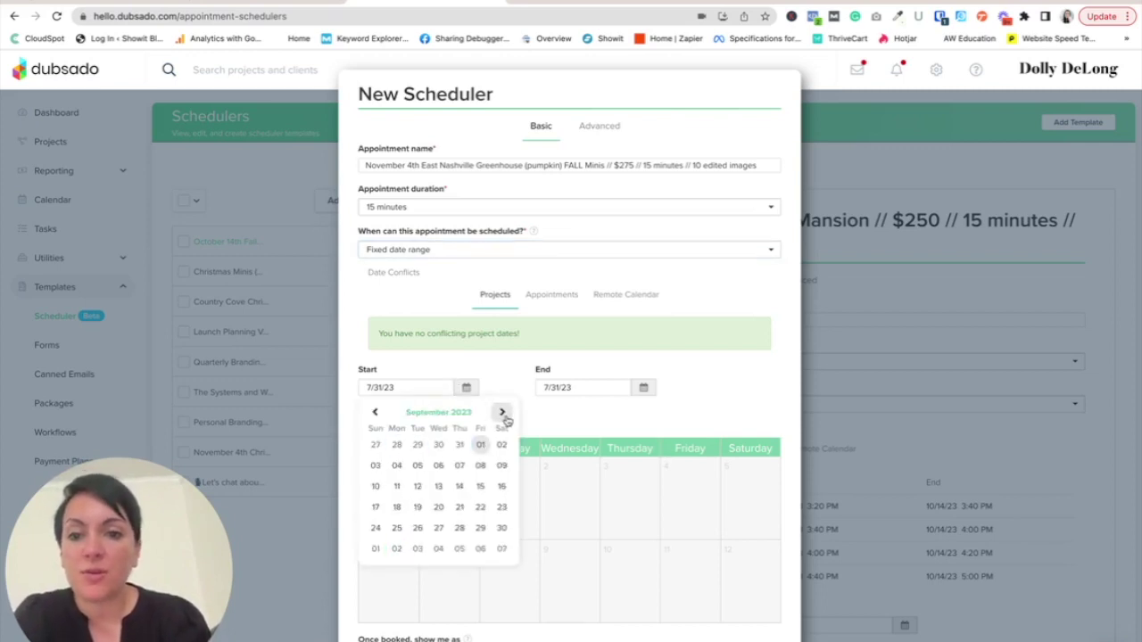
{"action": "left_click", "coordinate": [502, 413]}
{"action": "left_click", "coordinate": [502, 413]}
{"action": "left_click", "coordinate": [502, 445]}
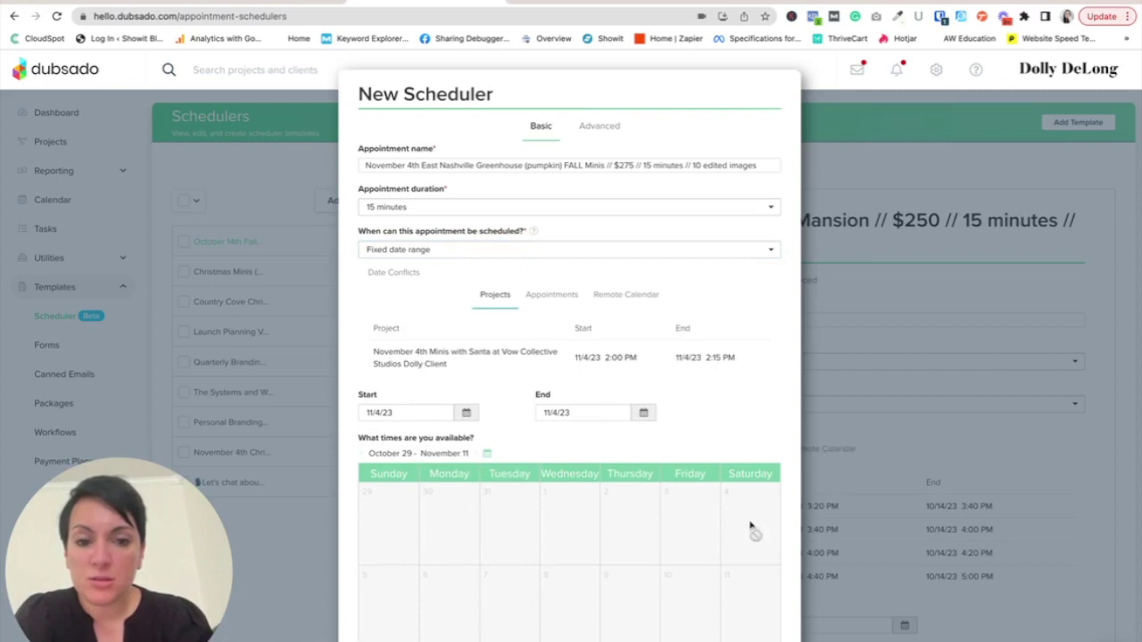
{"action": "left_click", "coordinate": [644, 414]}
{"action": "left_click", "coordinate": [644, 415]}
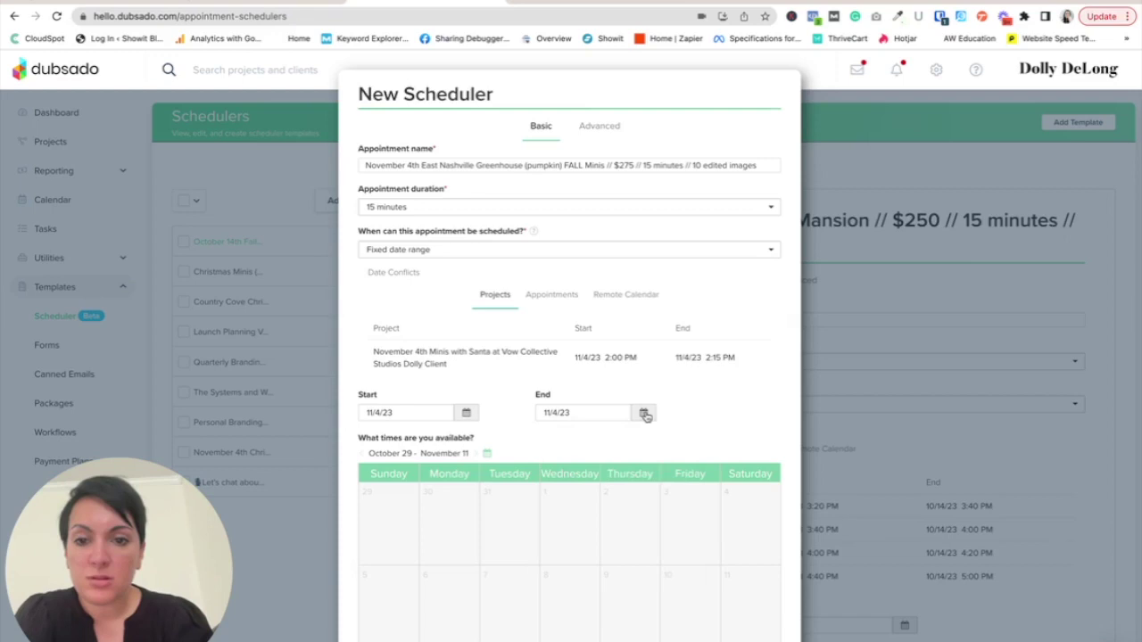
{"action": "left_click", "coordinate": [487, 455]}
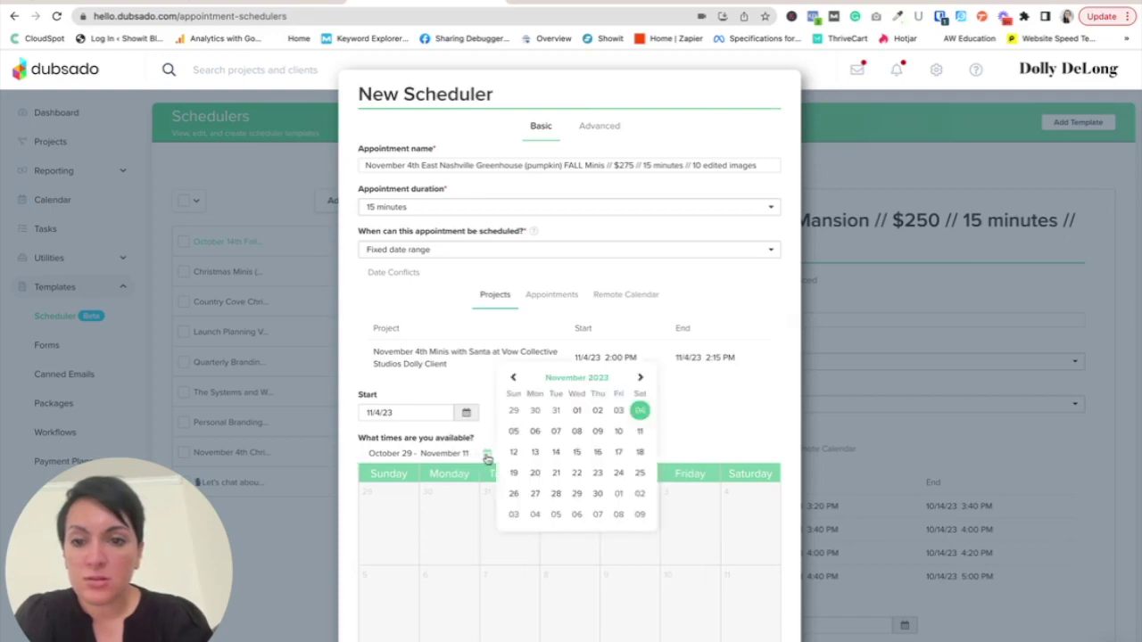
{"action": "left_click", "coordinate": [639, 413]}
{"action": "scroll", "coordinate": [671, 439], "scroll_direction": "down", "scroll_amount": 5}
{"action": "scroll", "coordinate": [671, 439], "scroll_direction": "up", "scroll_amount": 5}
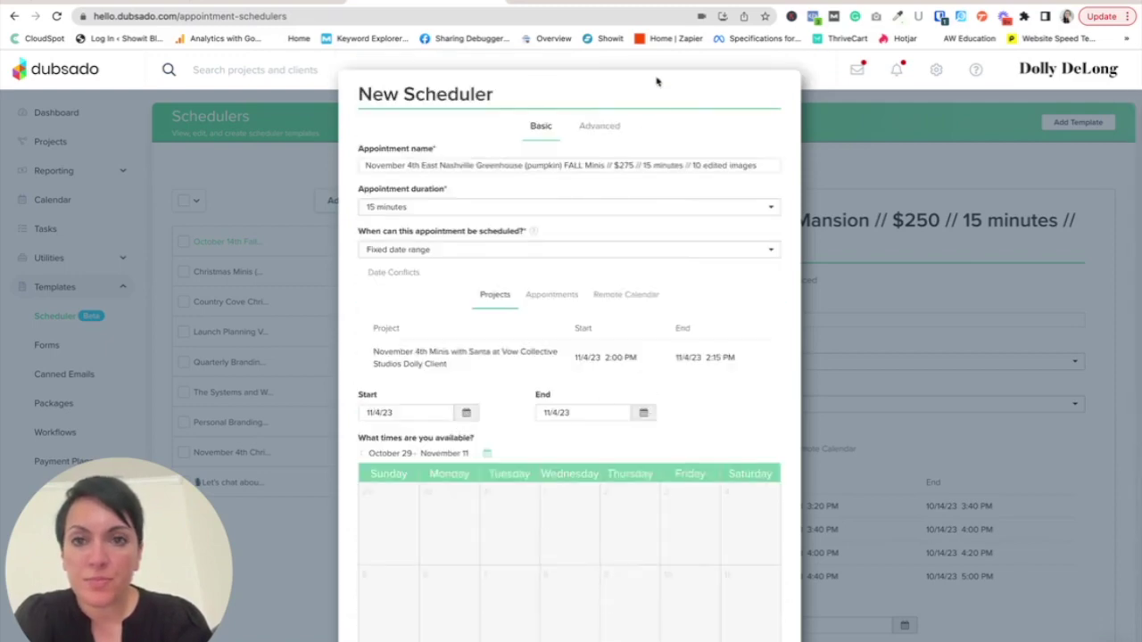
{"action": "scroll", "coordinate": [634, 244], "scroll_direction": "down", "scroll_amount": 5}
- Save the new scheduler template and scroll to the availability calendar
{"action": "left_click", "coordinate": [760, 638]}
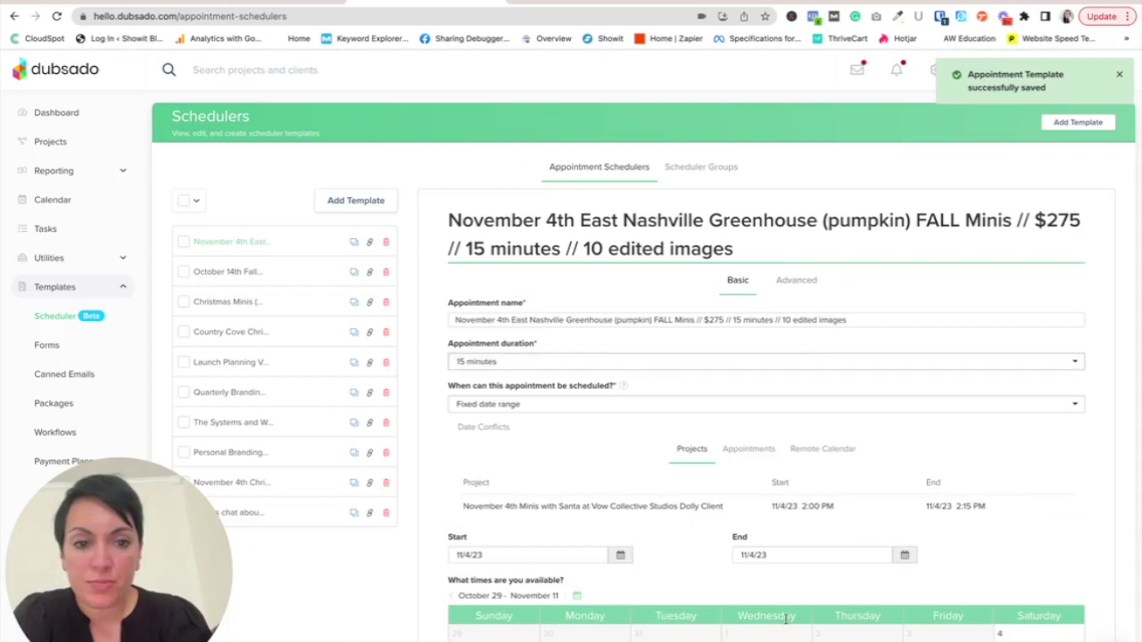
{"action": "scroll", "coordinate": [773, 598], "scroll_direction": "down", "scroll_amount": 1}
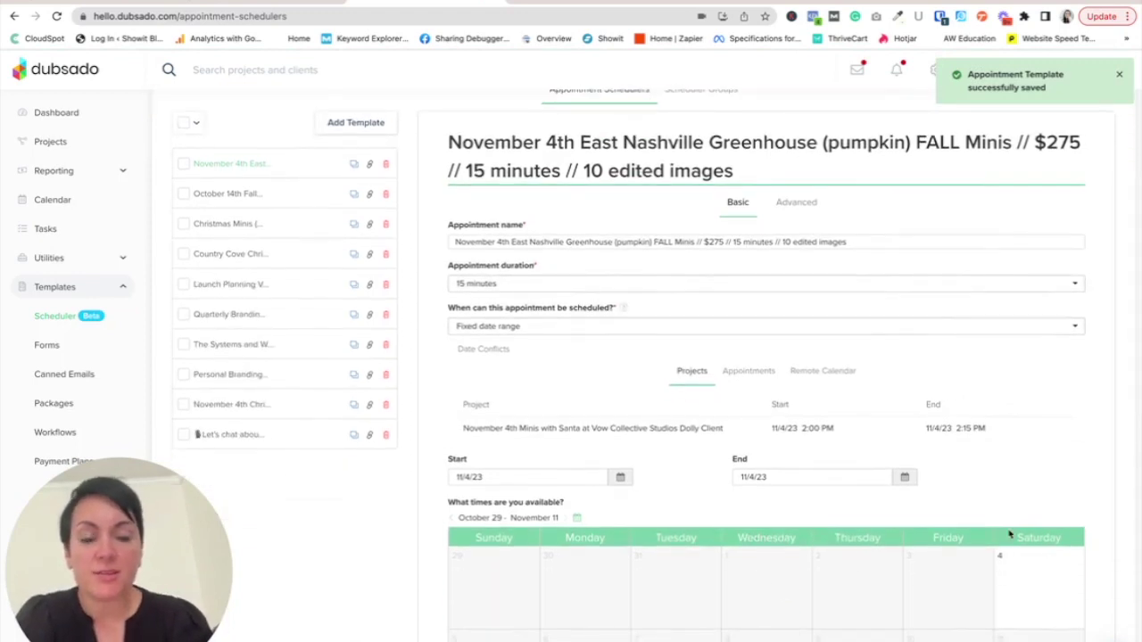
{"action": "scroll", "coordinate": [1008, 536], "scroll_direction": "down", "scroll_amount": 2}
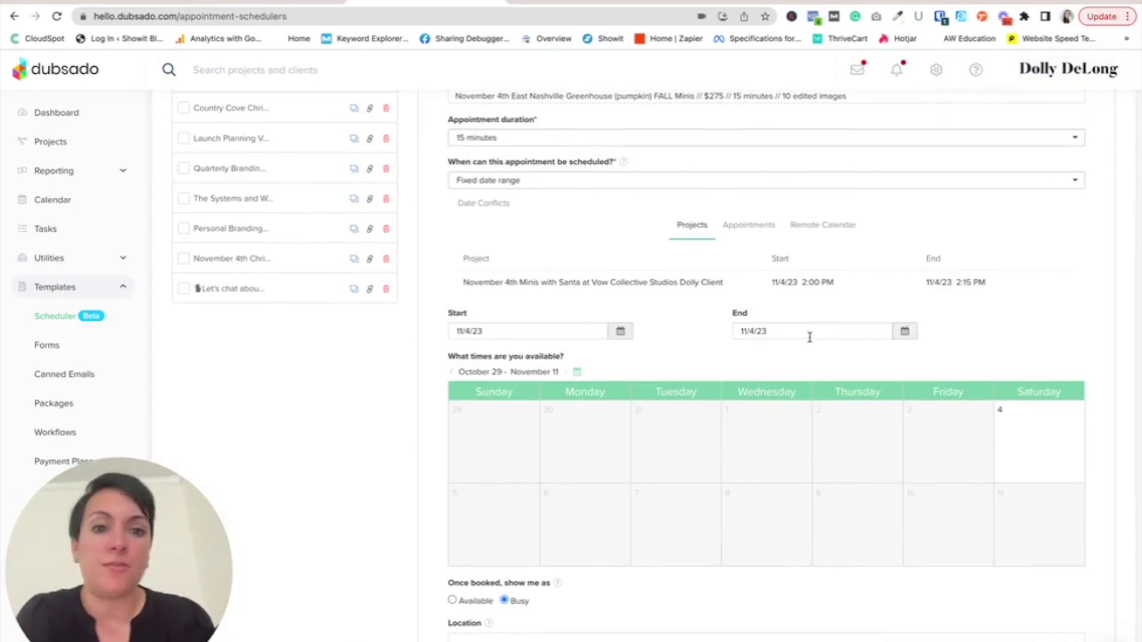
- Add a 9:00 AM to 11:00 AM available slot for Saturday, November 4 only
{"action": "left_click", "coordinate": [1040, 435]}
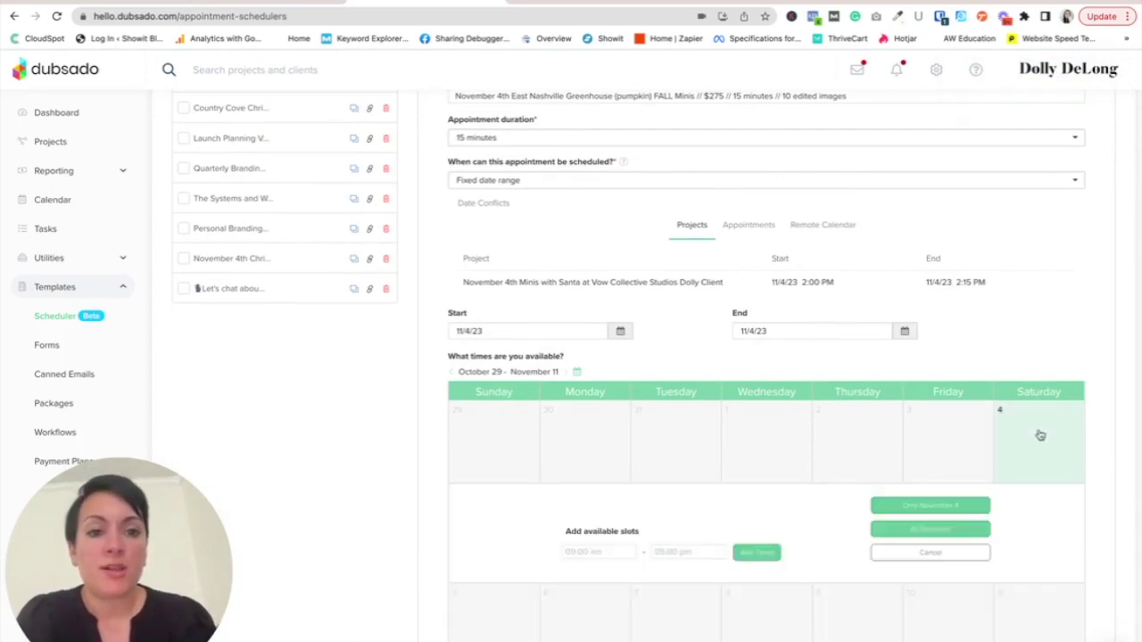
{"action": "left_click", "coordinate": [620, 552]}
{"action": "type", "text": "9"}
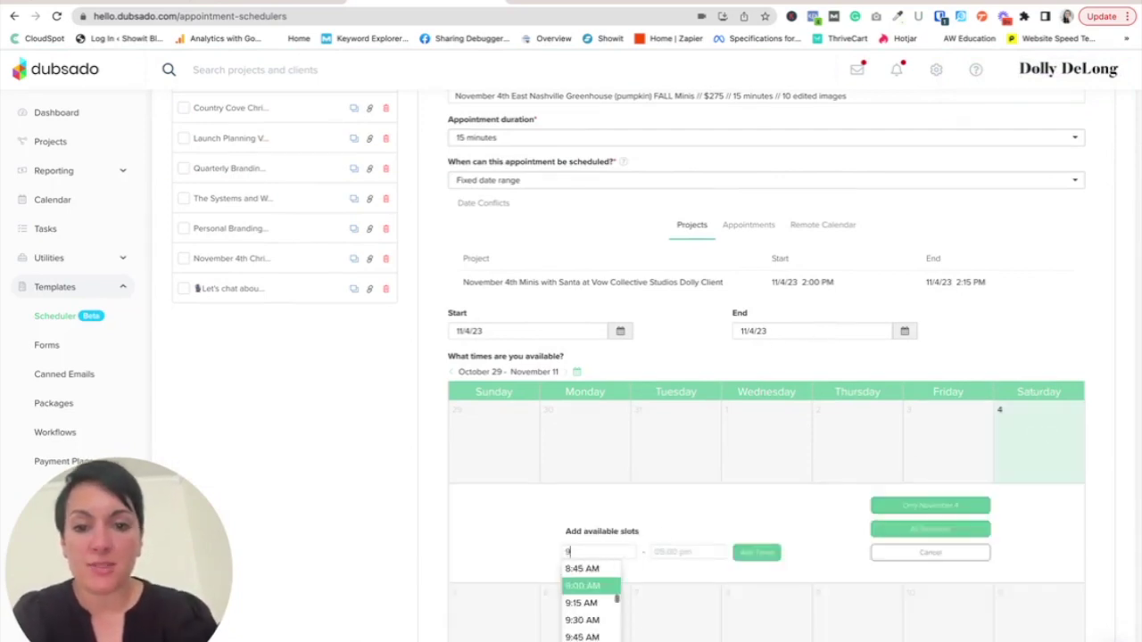
{"action": "left_click", "coordinate": [608, 585]}
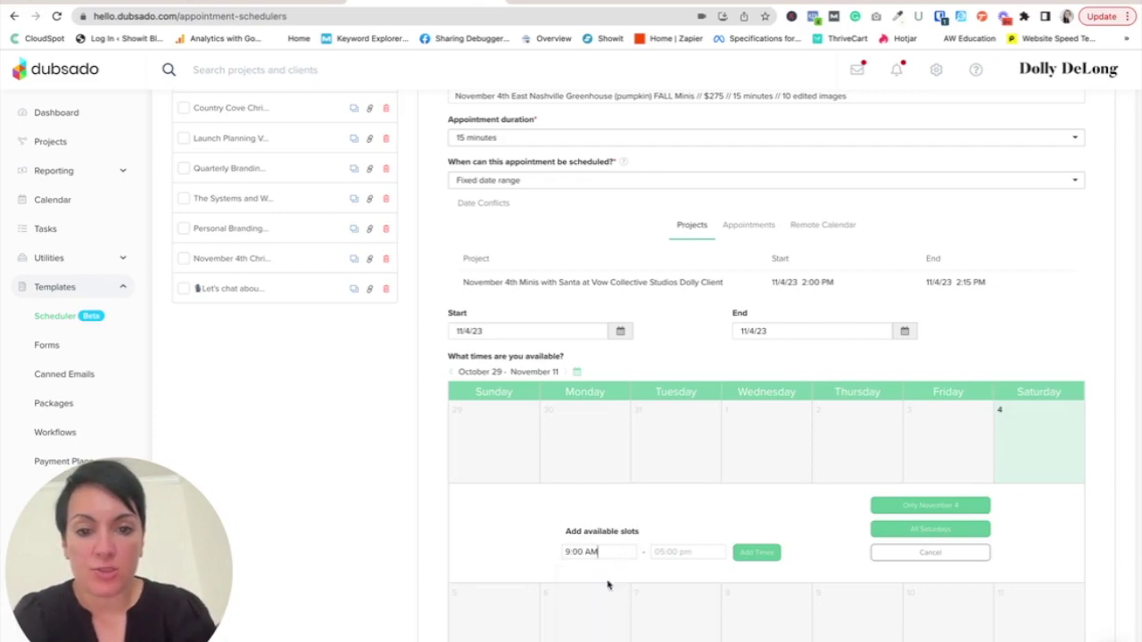
{"action": "left_click", "coordinate": [679, 552]}
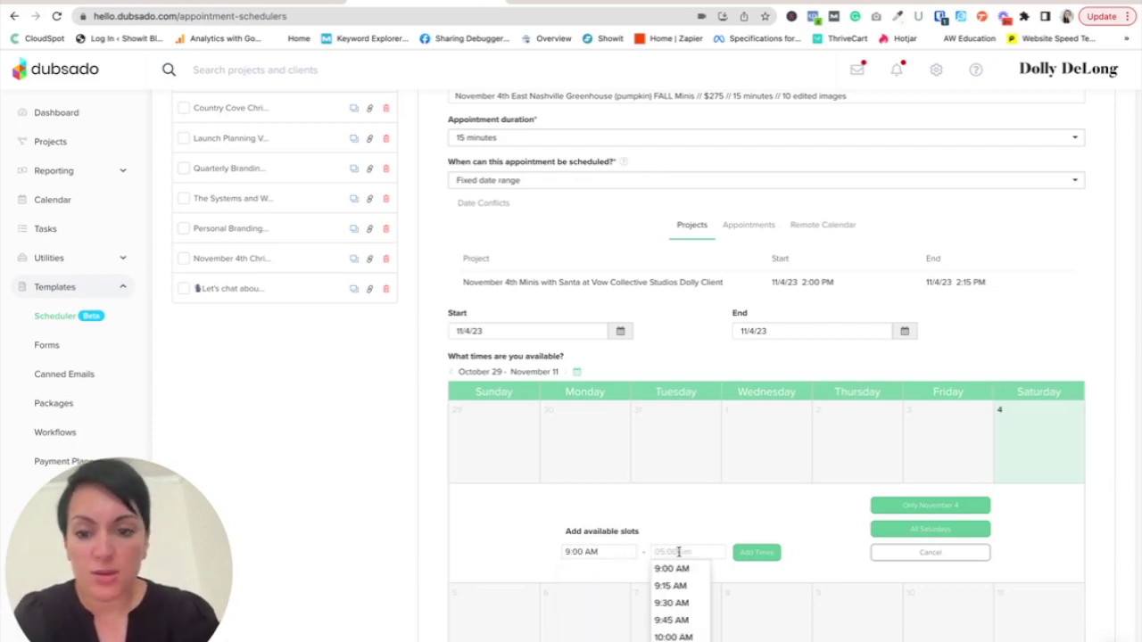
{"action": "type", "text": "11"}
{"action": "left_click", "coordinate": [670, 588]}
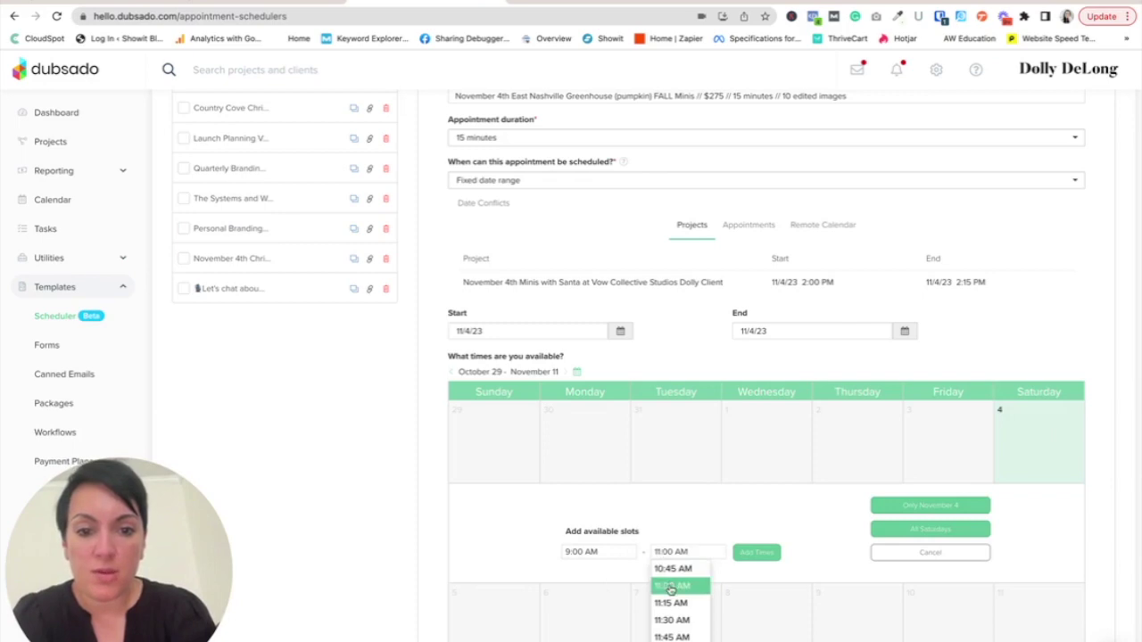
{"action": "left_click", "coordinate": [749, 555]}
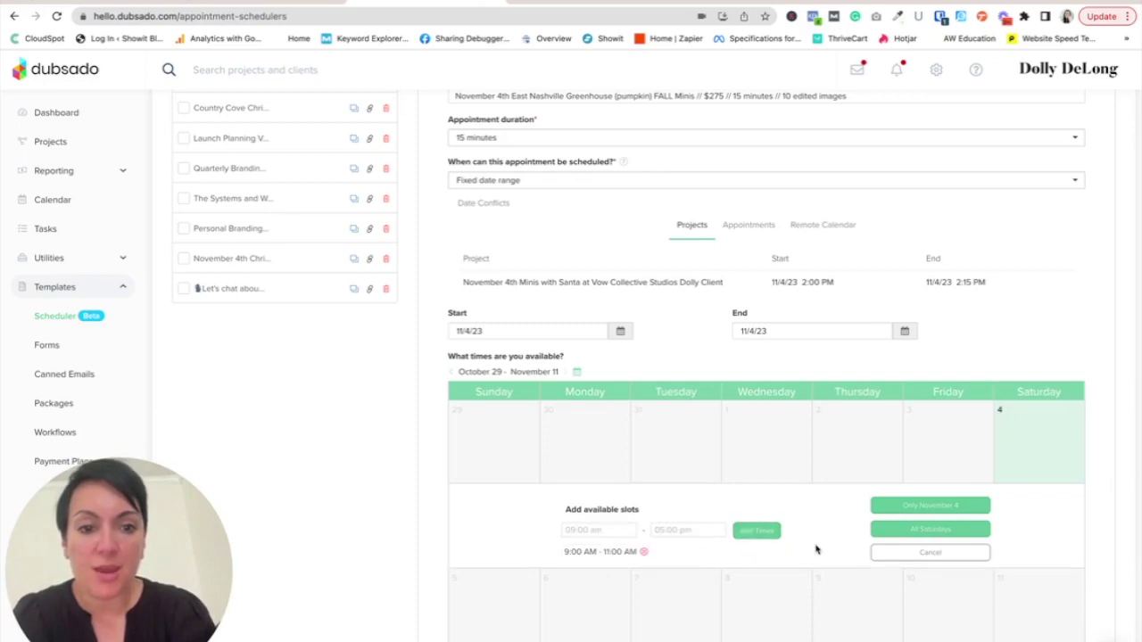
{"action": "left_click", "coordinate": [931, 506]}
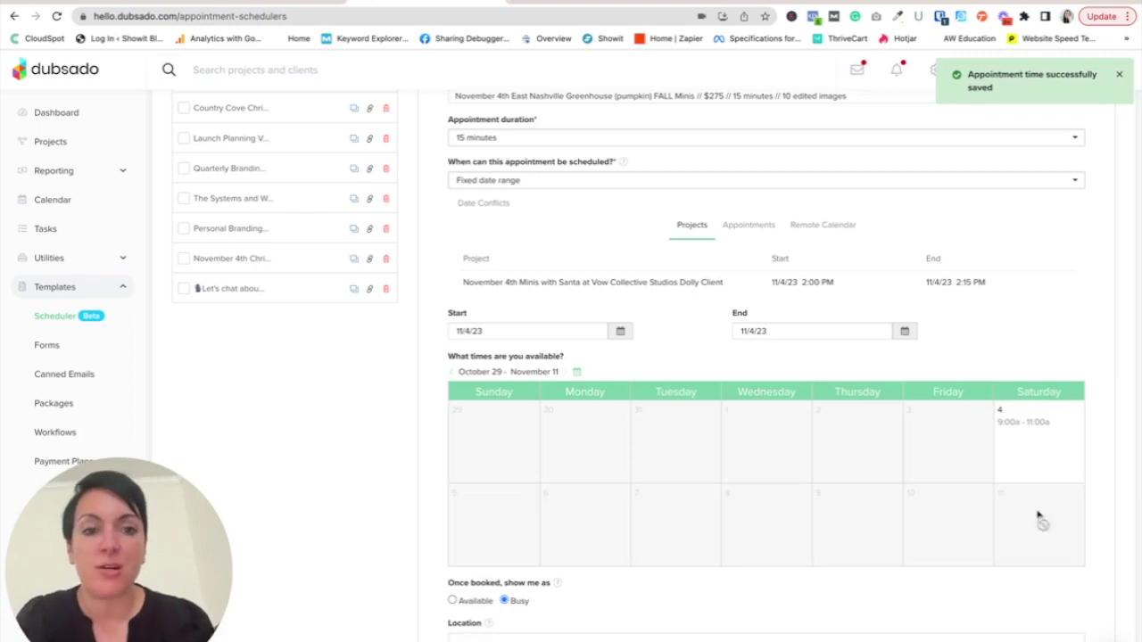
{"action": "scroll", "coordinate": [1044, 535], "scroll_direction": "down", "scroll_amount": 5}
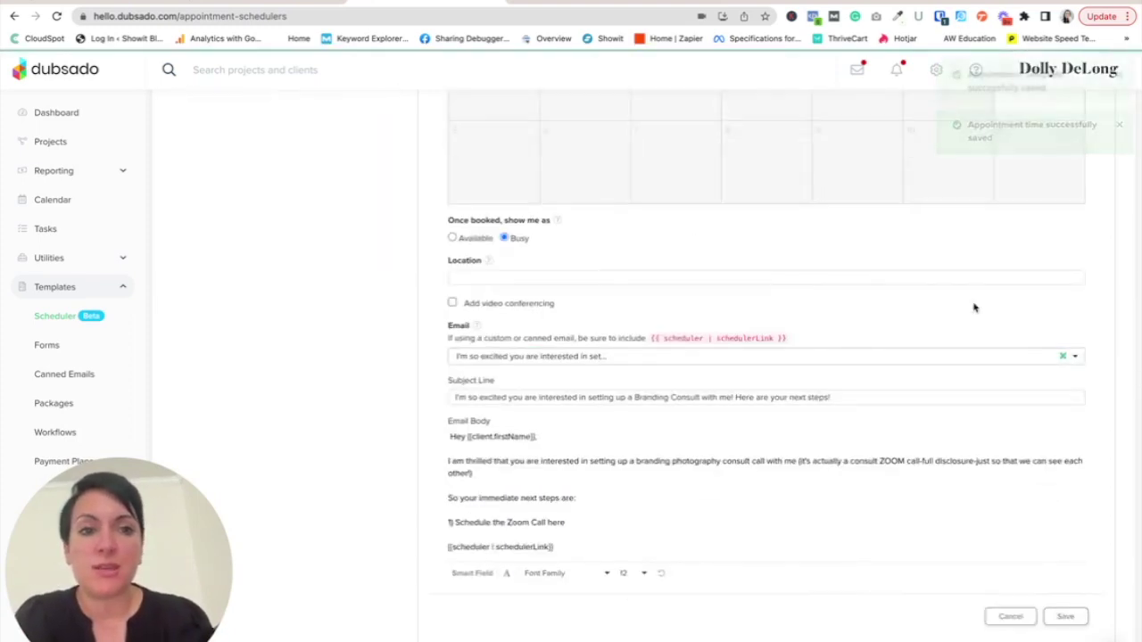
- Paste the venue's street address into the Location field and save the scheduler
{"action": "scroll", "coordinate": [973, 307], "scroll_direction": "up", "scroll_amount": 5}
{"action": "scroll", "coordinate": [973, 307], "scroll_direction": "up", "scroll_amount": 2}
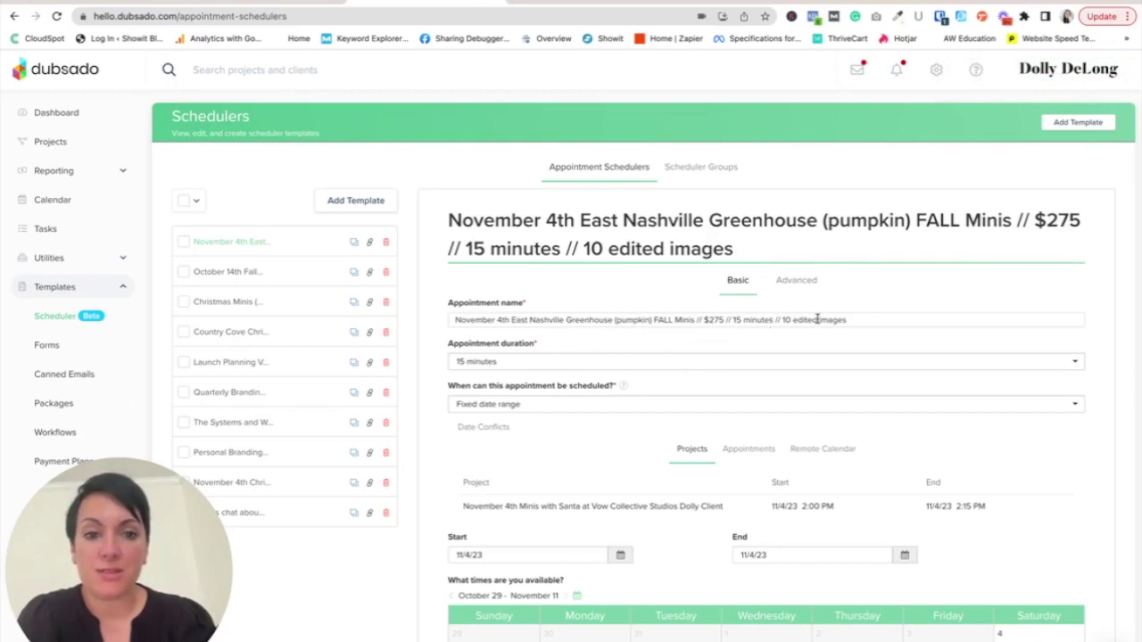
{"action": "scroll", "coordinate": [816, 321], "scroll_direction": "down", "scroll_amount": 3}
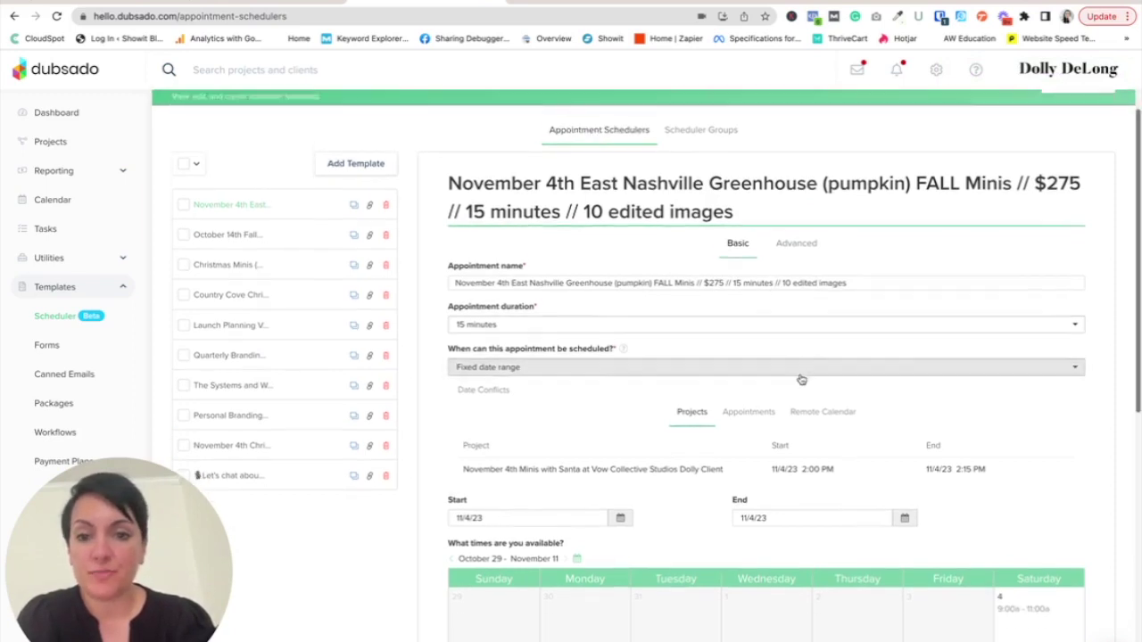
{"action": "scroll", "coordinate": [801, 379], "scroll_direction": "down", "scroll_amount": 6}
{"action": "scroll", "coordinate": [787, 480], "scroll_direction": "down", "scroll_amount": 3}
{"action": "left_click", "coordinate": [505, 435]}
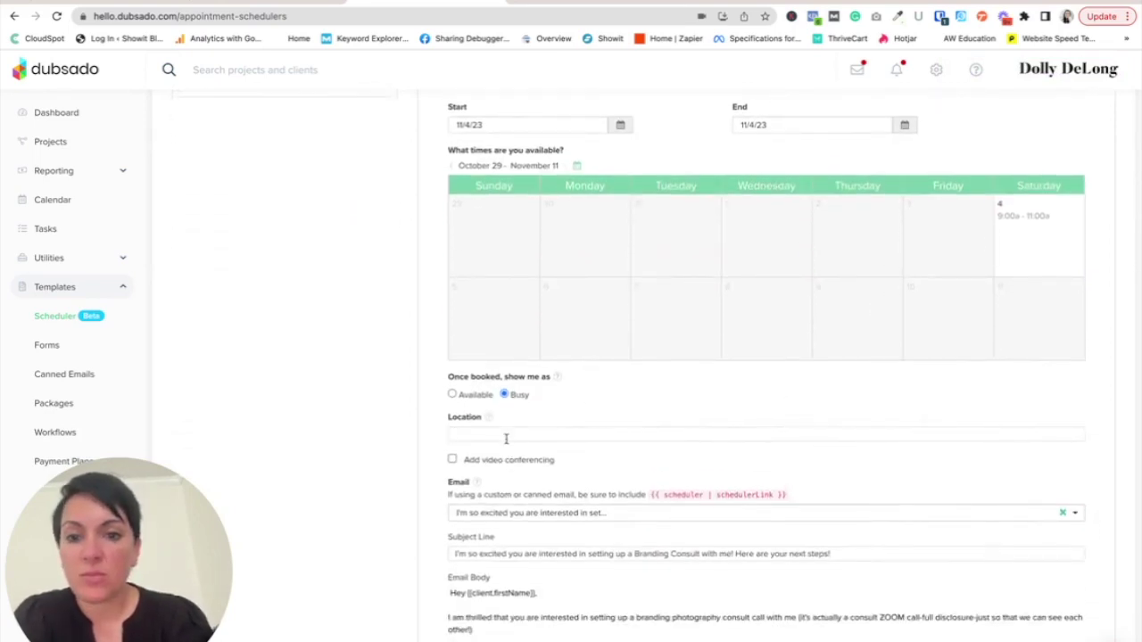
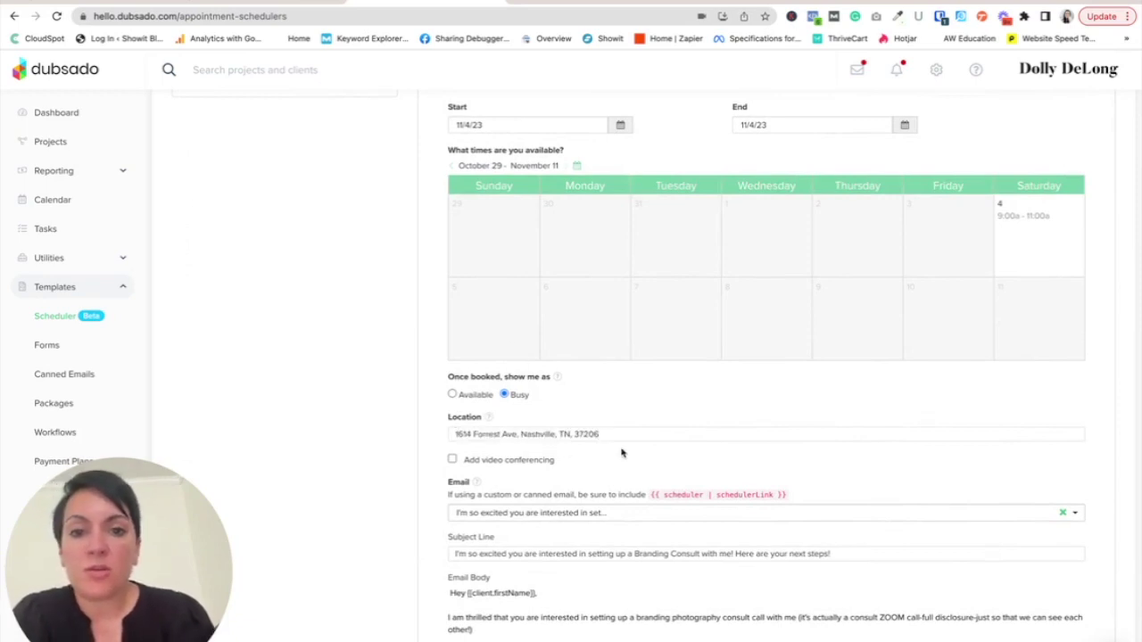
{"action": "scroll", "coordinate": [622, 457], "scroll_direction": "down", "scroll_amount": 1}
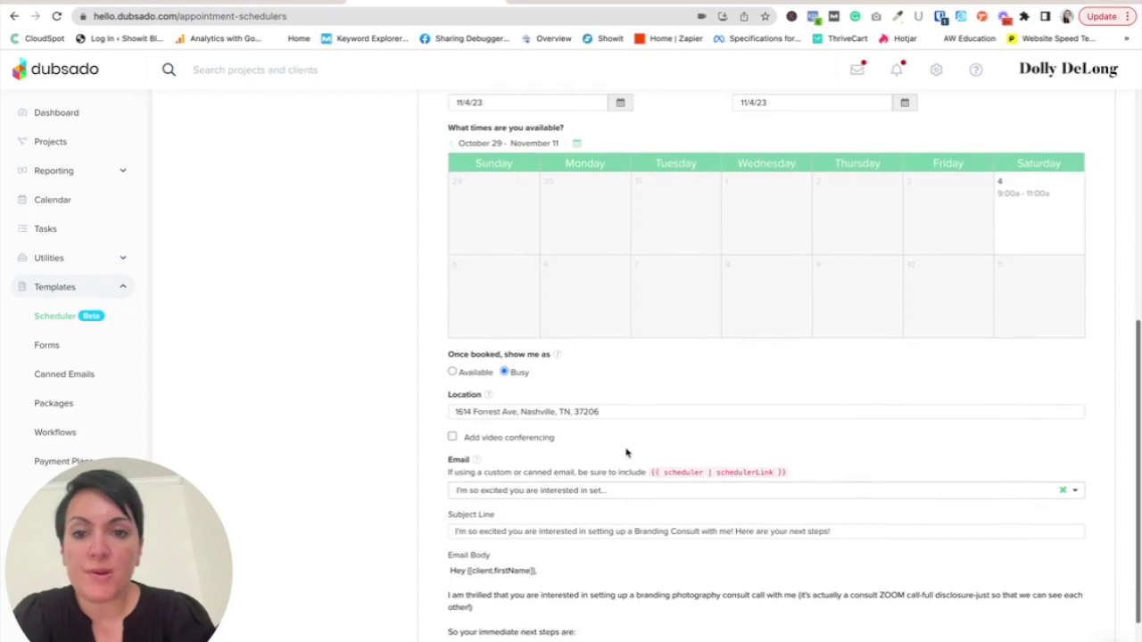
{"action": "scroll", "coordinate": [539, 389], "scroll_direction": "down", "scroll_amount": 3}
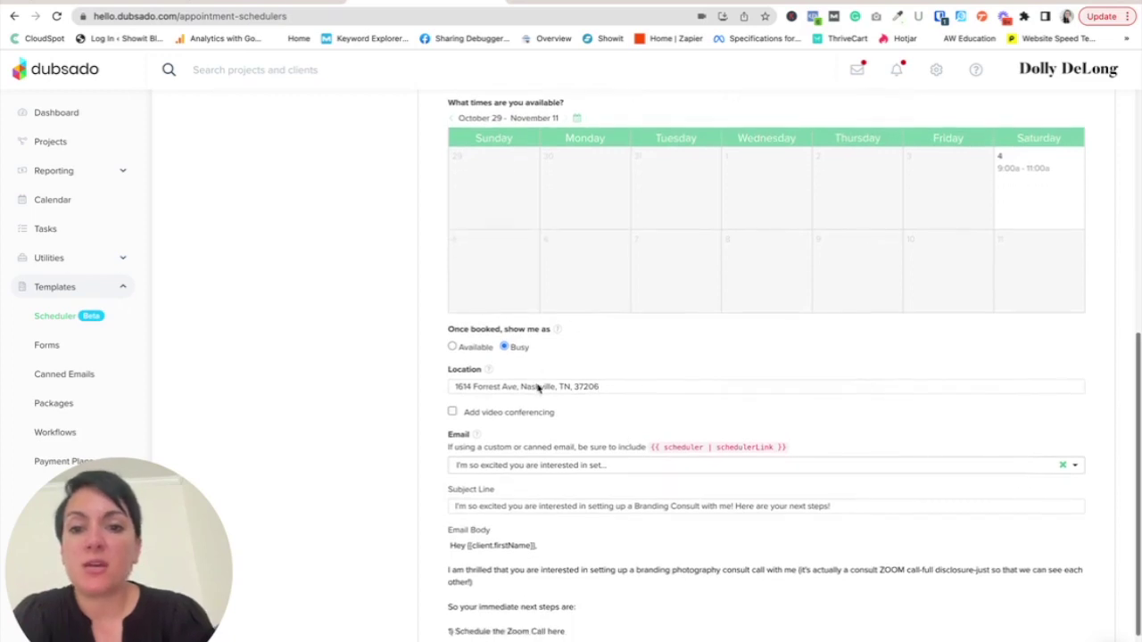
{"action": "scroll", "coordinate": [539, 431], "scroll_direction": "down", "scroll_amount": 2}
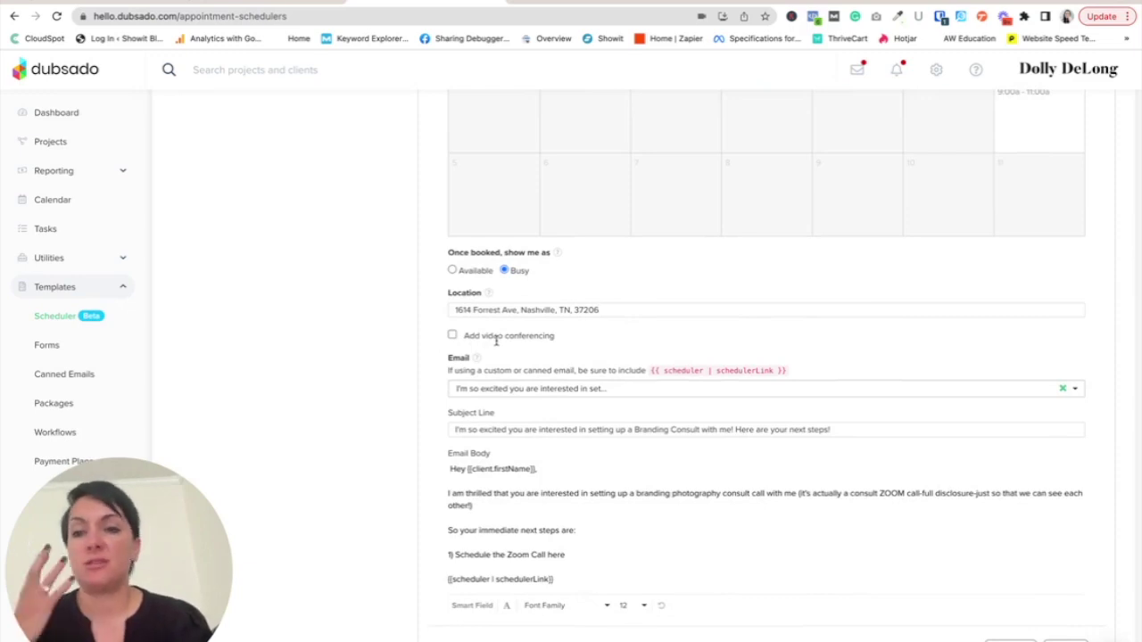
{"action": "scroll", "coordinate": [600, 496], "scroll_direction": "up", "scroll_amount": 3}
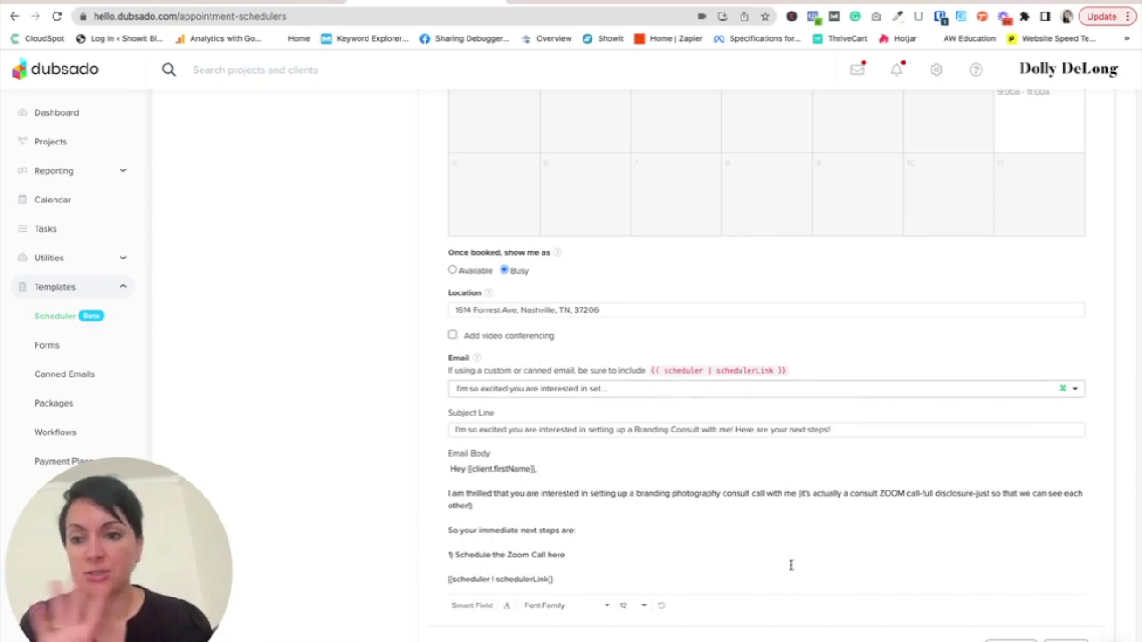
{"action": "left_click", "coordinate": [1071, 633]}
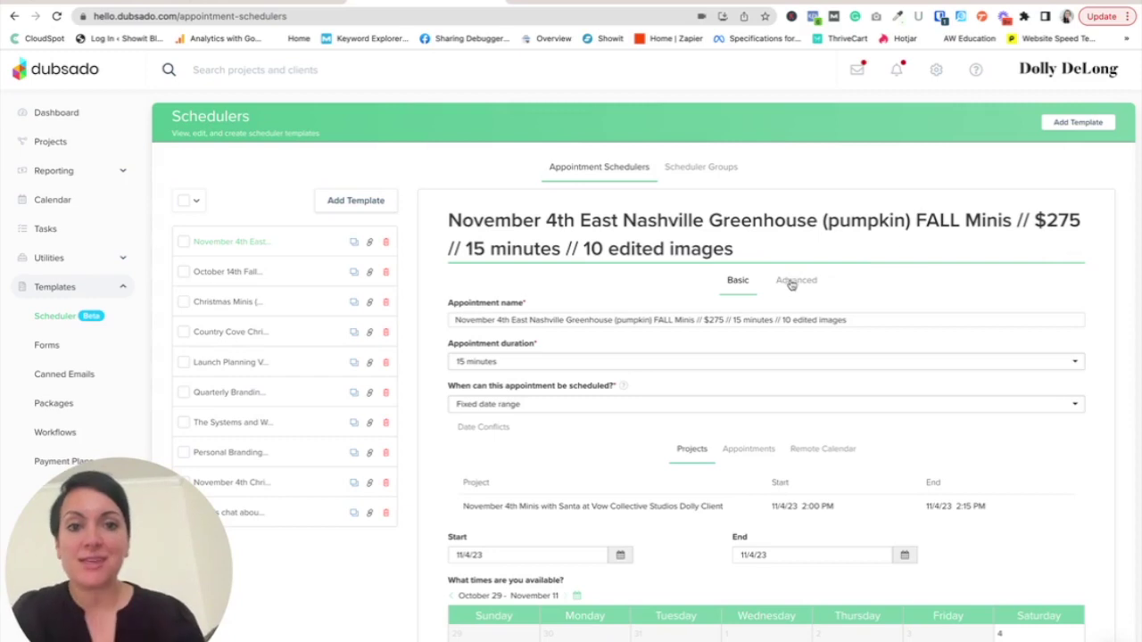
- In Advanced settings, set 'Prevent booking less than' to 48 hours
{"action": "left_click", "coordinate": [791, 280]}
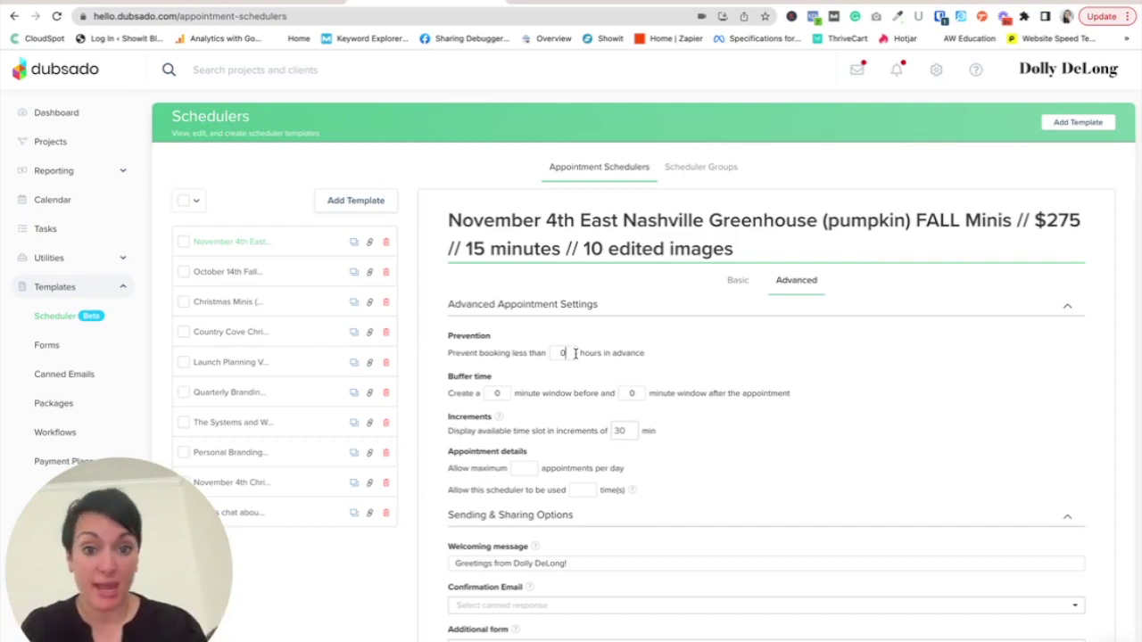
{"action": "type", "text": "24"}
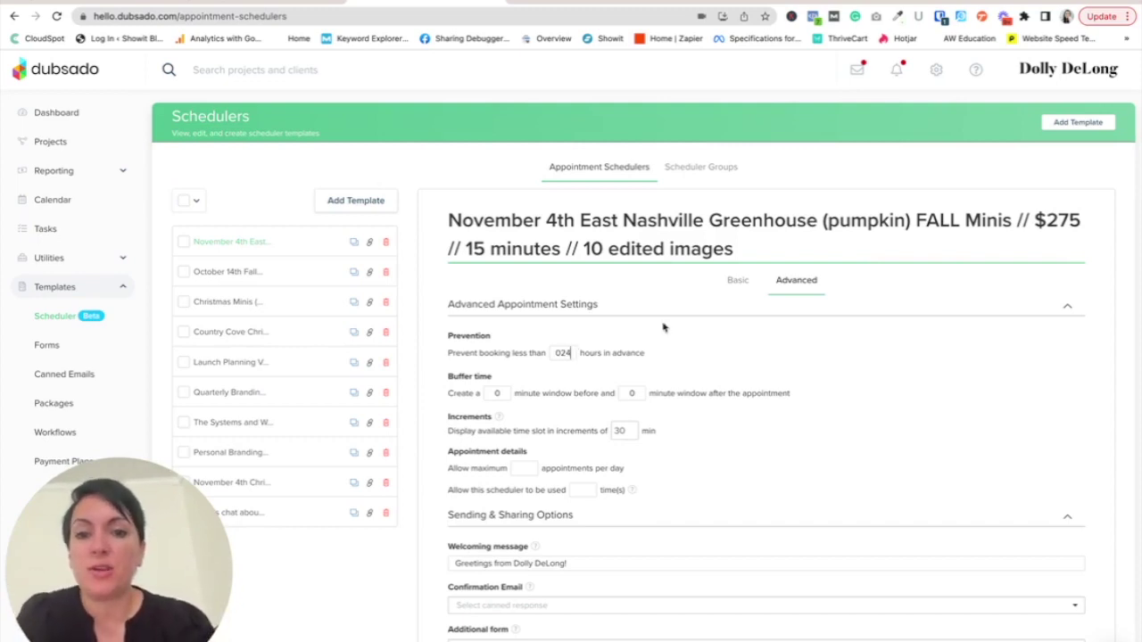
{"action": "left_click", "coordinate": [555, 352]}
{"action": "key", "text": "Delete"}
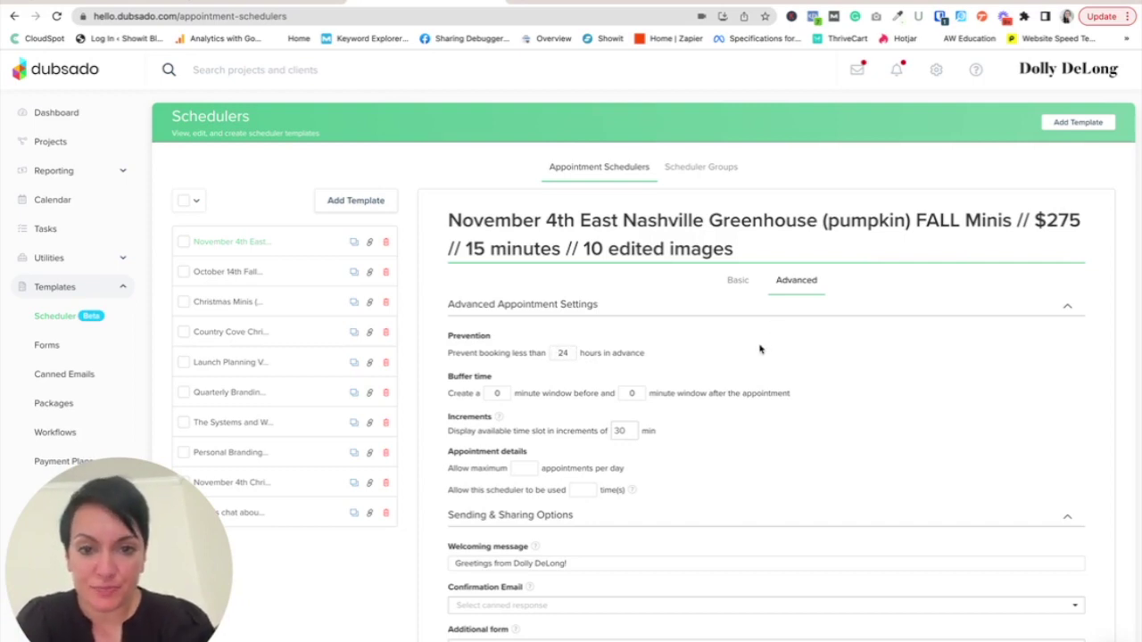
{"action": "key", "text": "BackSpace"}
{"action": "key", "text": "BackSpace"}
{"action": "type", "text": "48"}
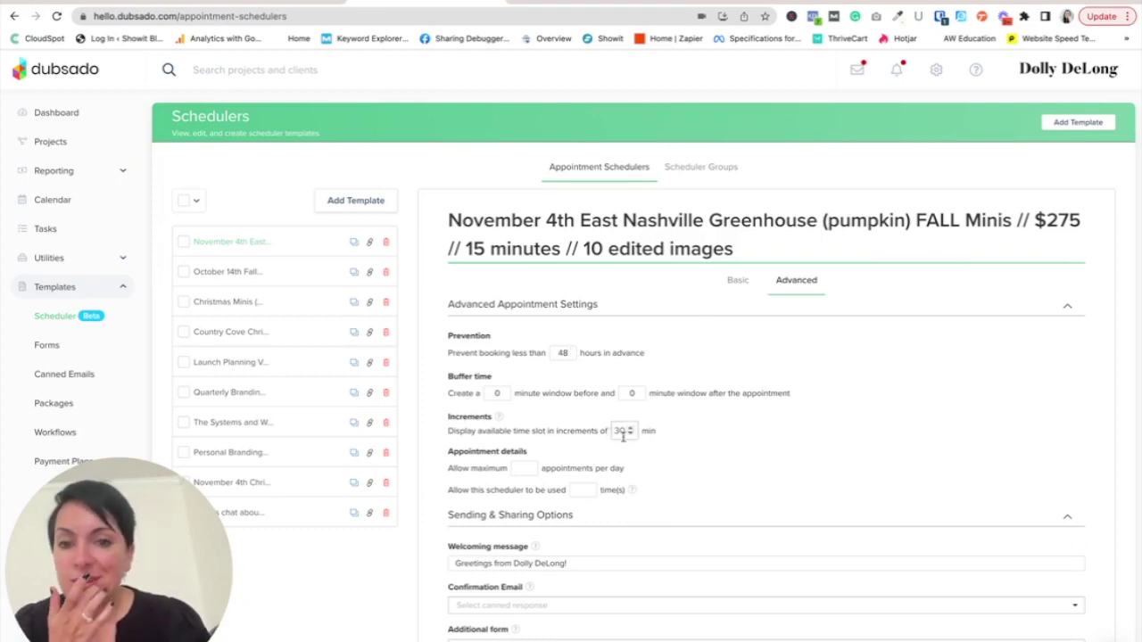
- Lower the time slot Increments spinner from 30 to 20 minutes
{"action": "left_click", "coordinate": [630, 433]}
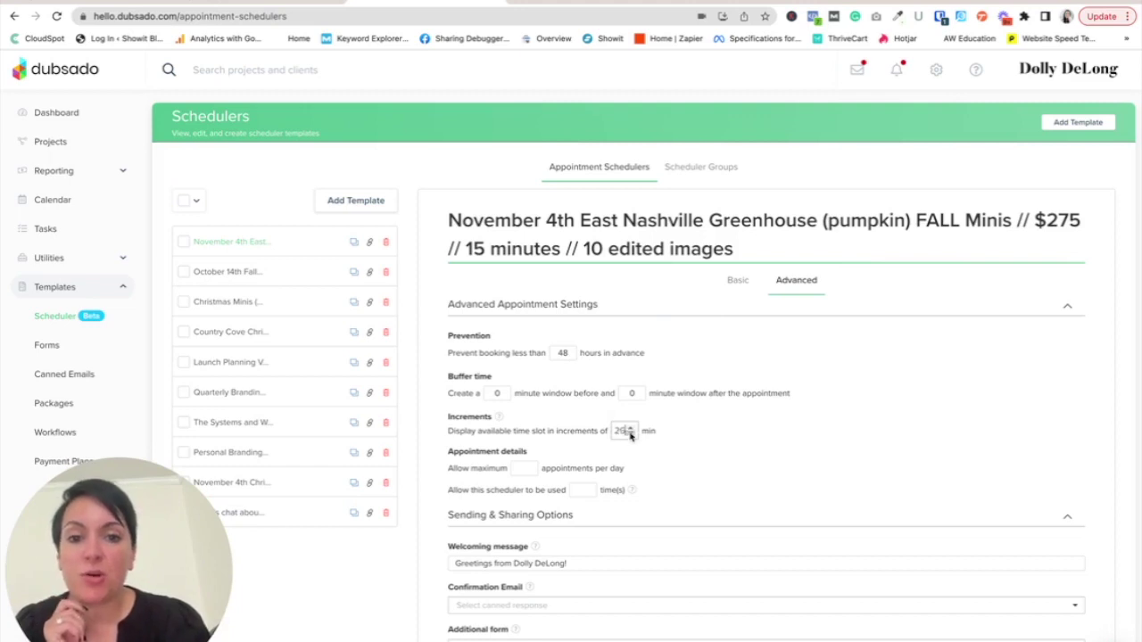
{"action": "left_click", "coordinate": [630, 434]}
{"action": "left_click", "coordinate": [630, 434]}
{"action": "left_click", "coordinate": [630, 433]}
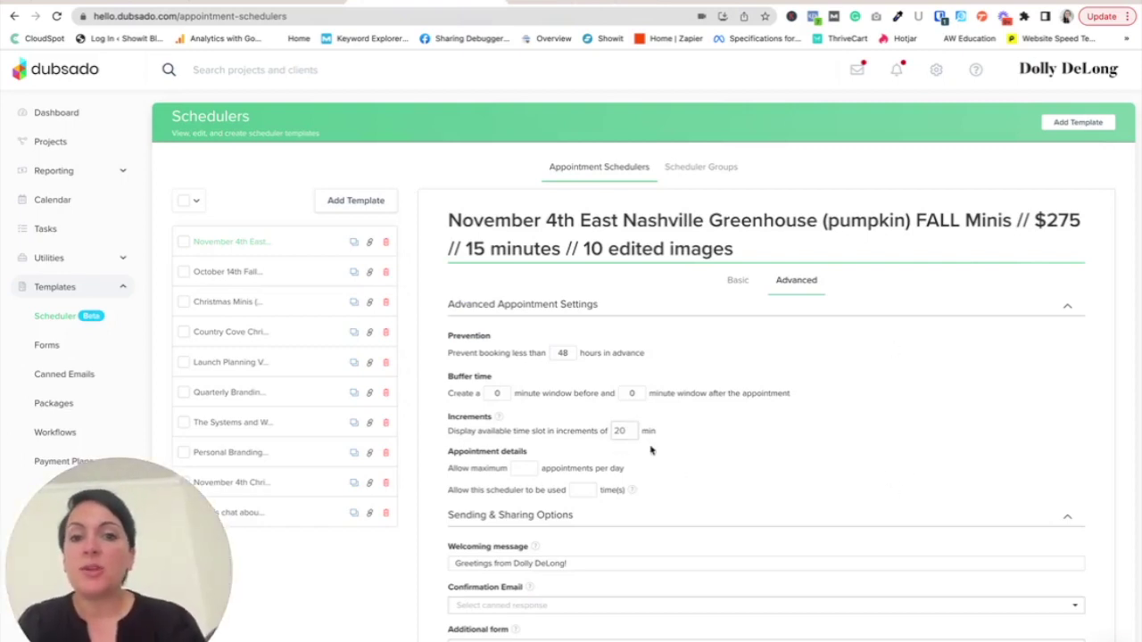
{"action": "scroll", "coordinate": [647, 490], "scroll_direction": "down", "scroll_amount": 1}
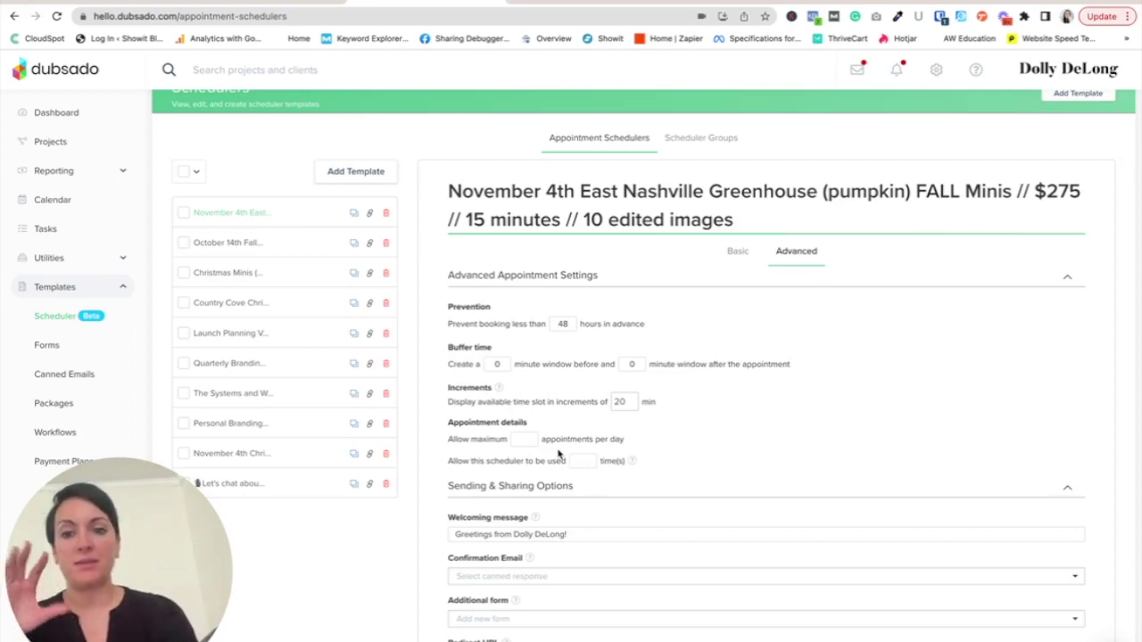
{"action": "scroll", "coordinate": [644, 446], "scroll_direction": "down", "scroll_amount": 1}
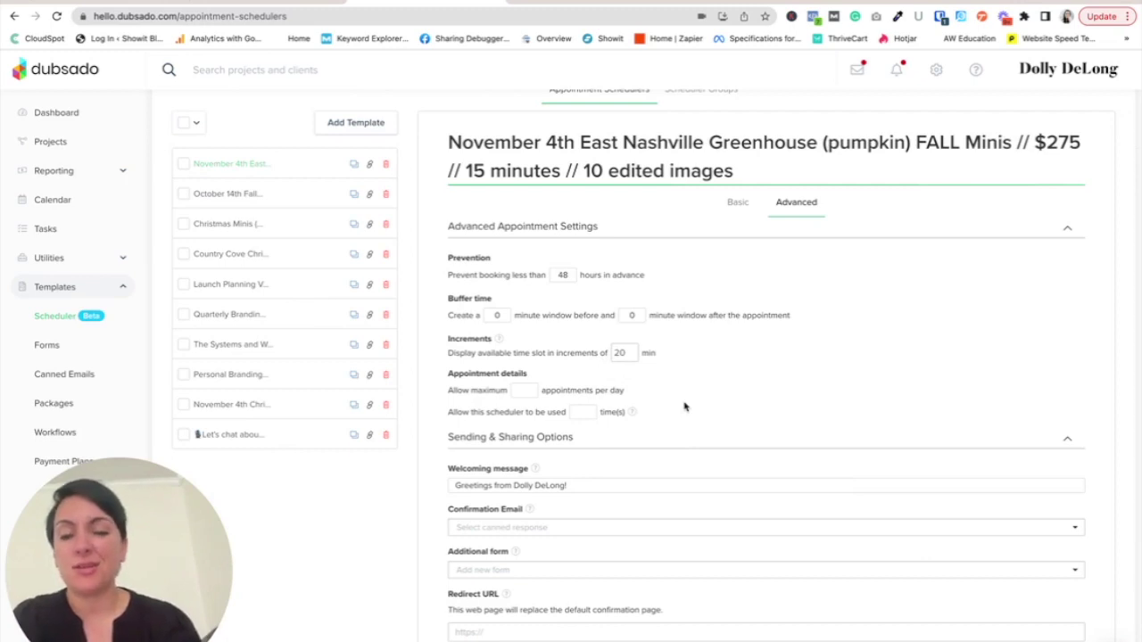
{"action": "scroll", "coordinate": [714, 438], "scroll_direction": "down", "scroll_amount": 1}
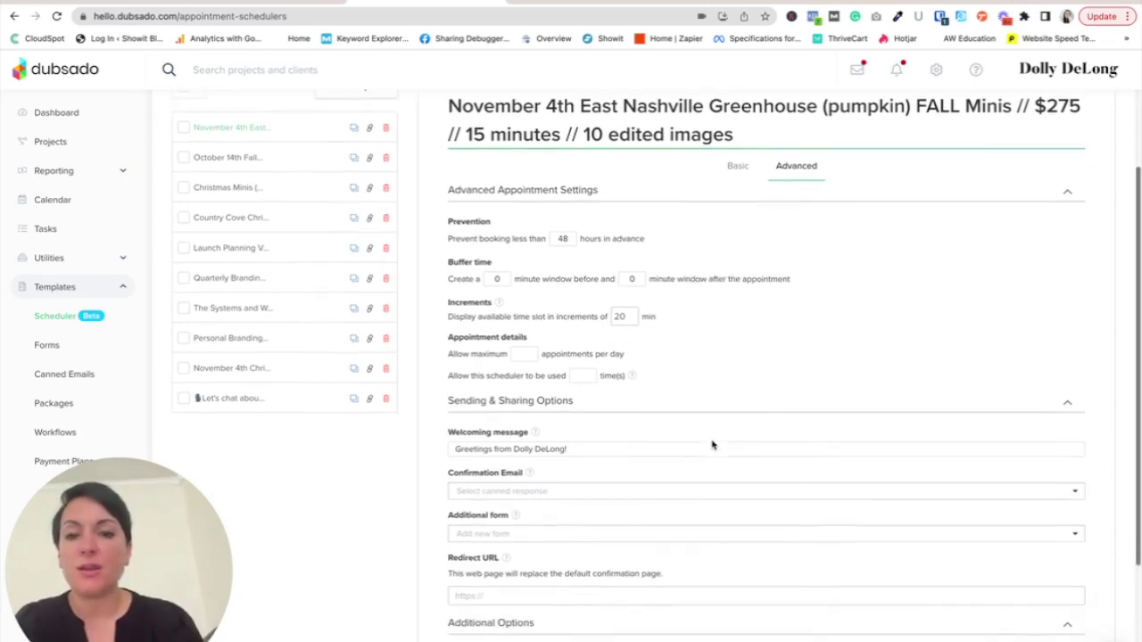
- Replace the welcoming message with a hello from the photography studio about the Fall Pumpkin Mini Session @ East Nashville Greenhouse
{"action": "triple_click", "coordinate": [524, 451]}
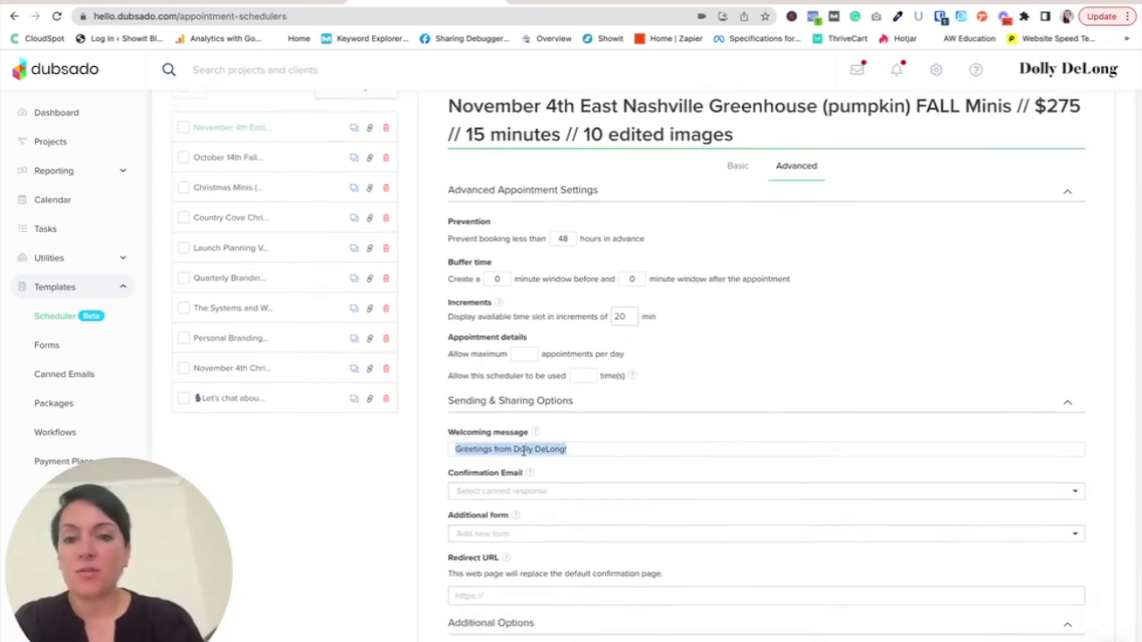
{"action": "type", "text": "He"}
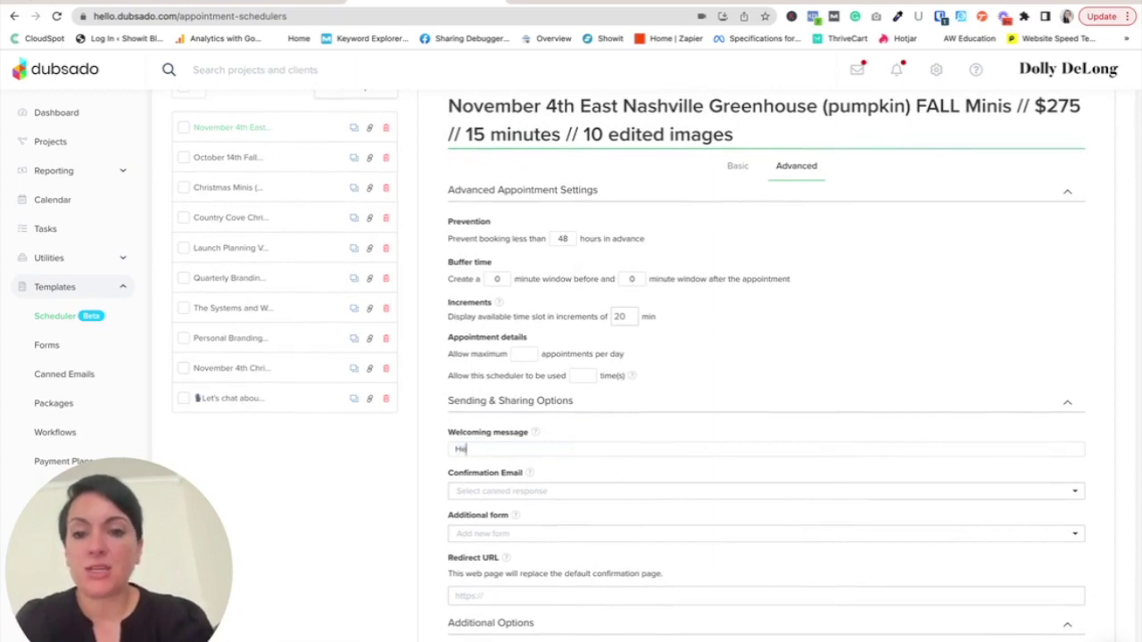
{"action": "type", "text": "llo from Dolly DeLong Pphot"}
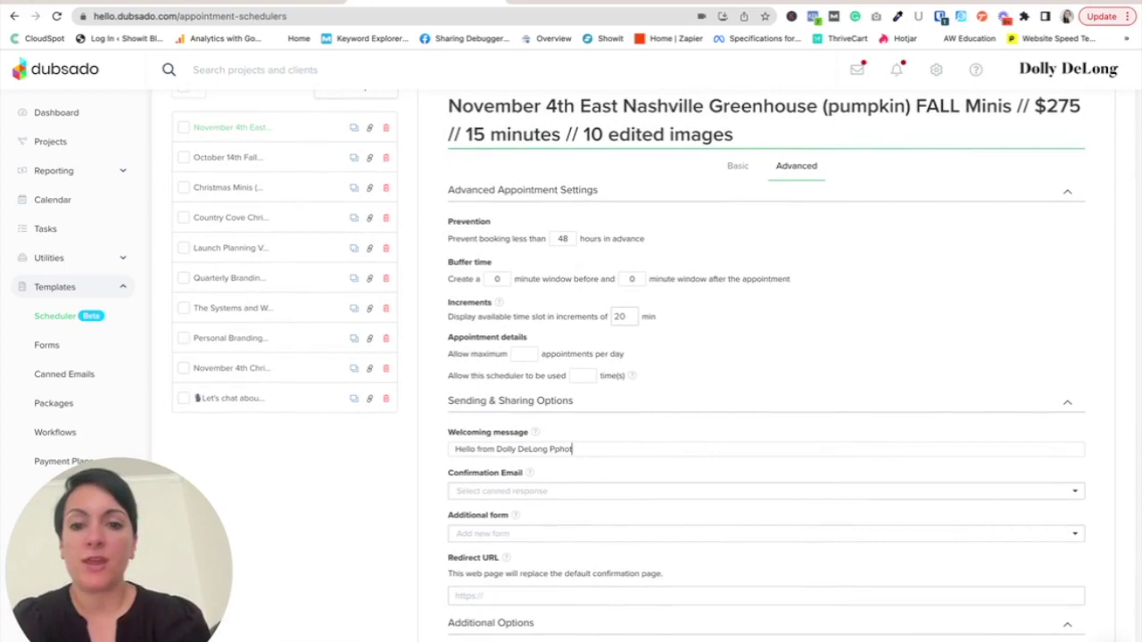
{"action": "key", "text": "BackSpace"}
{"action": "key", "text": "BackSpace"}
{"action": "key", "text": "BackSpace"}
{"action": "key", "text": "BackSpace"}
{"action": "type", "text": "hotography!"}
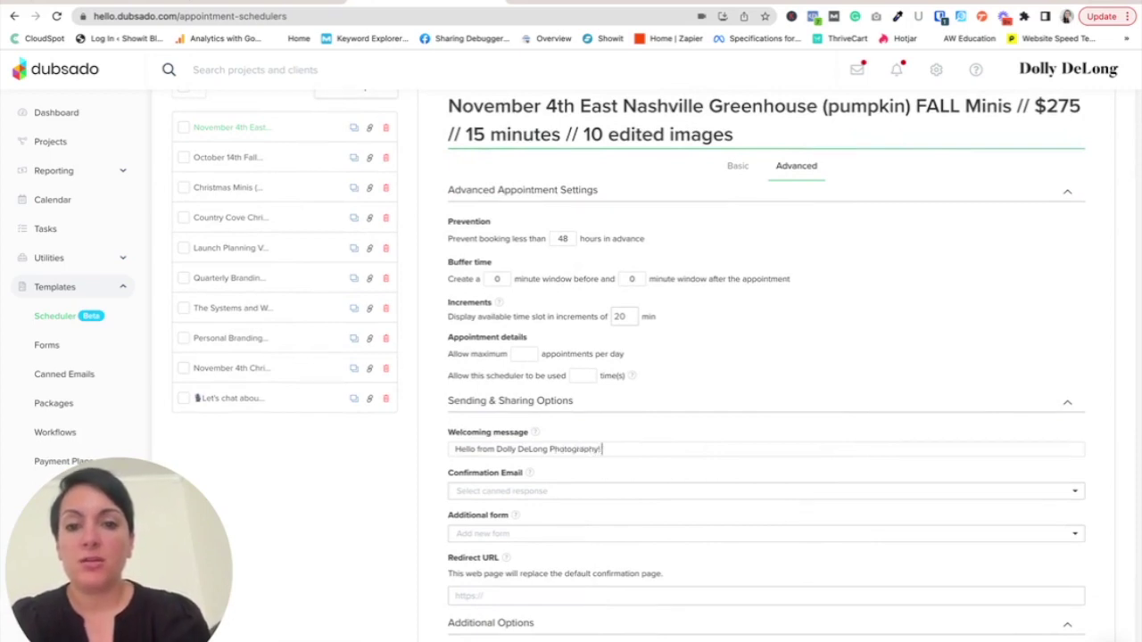
{"action": "type", "text": " So Excited about your Fall Pumpkin Mini Session @ East Nashv"}
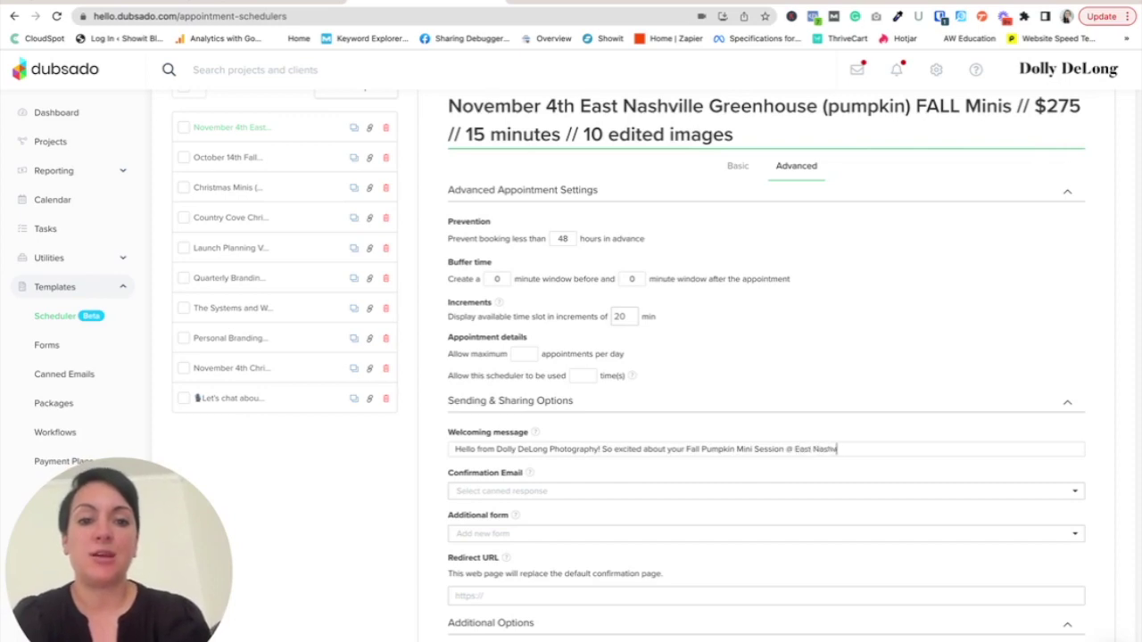
{"action": "type", "text": "ille Greenhouse"}
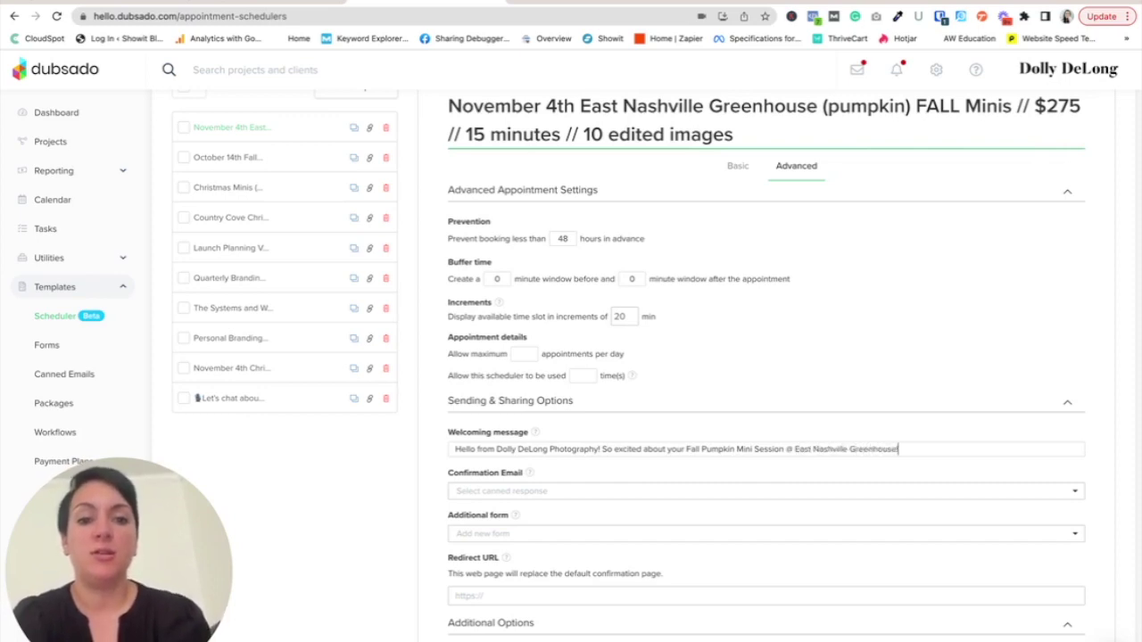
{"action": "type", "text": "!"}
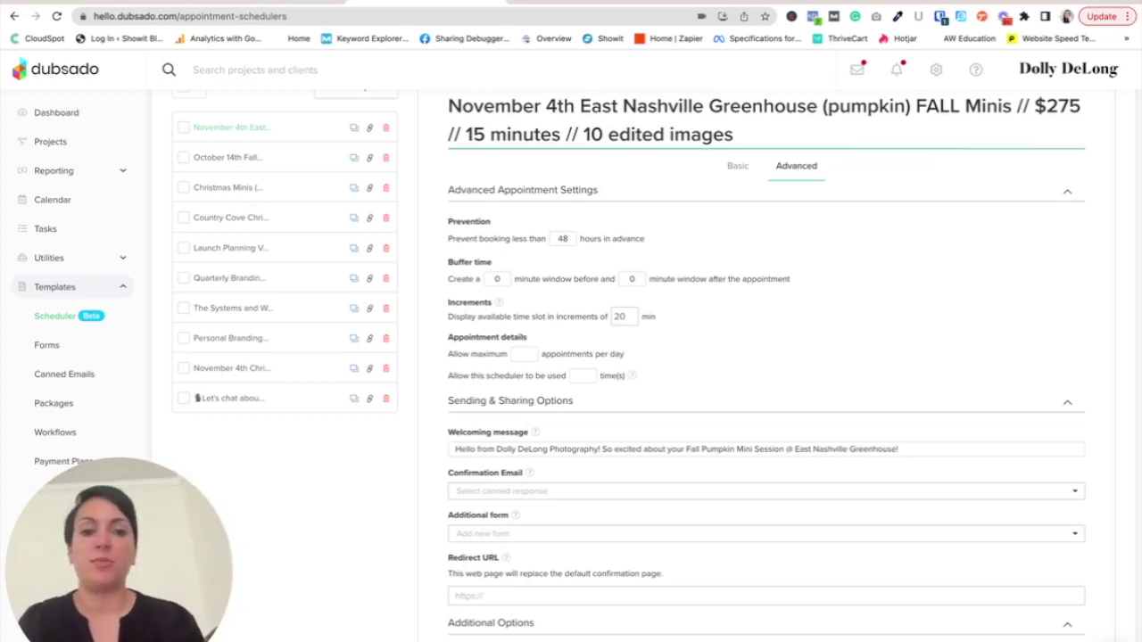
{"action": "scroll", "coordinate": [668, 548], "scroll_direction": "down", "scroll_amount": 1}
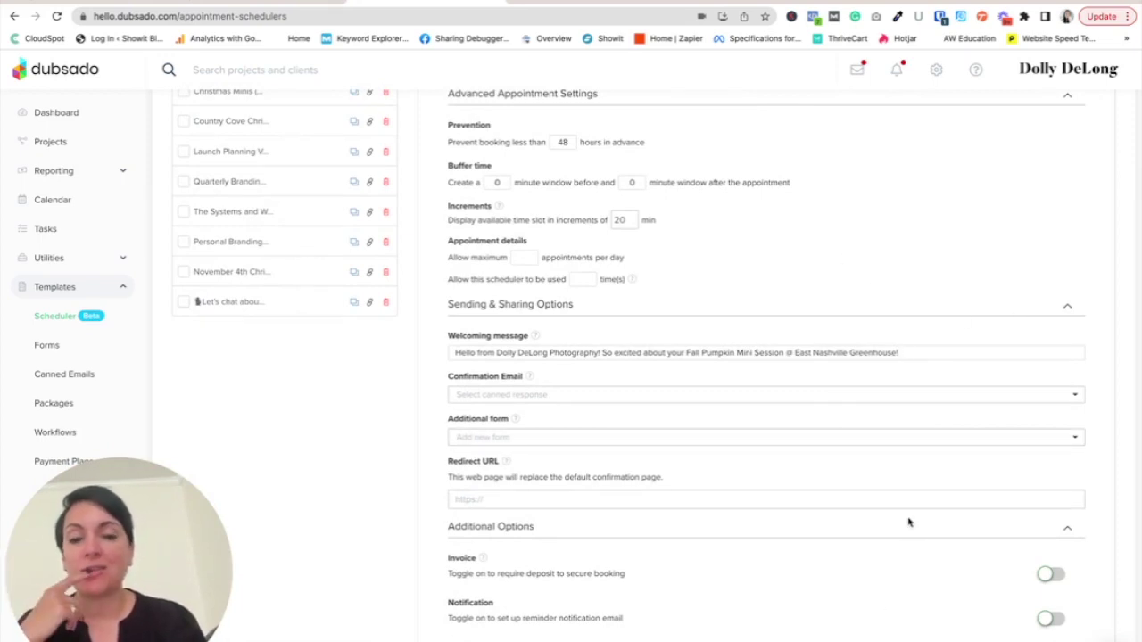
{"action": "scroll", "coordinate": [908, 522], "scroll_direction": "down", "scroll_amount": 1}
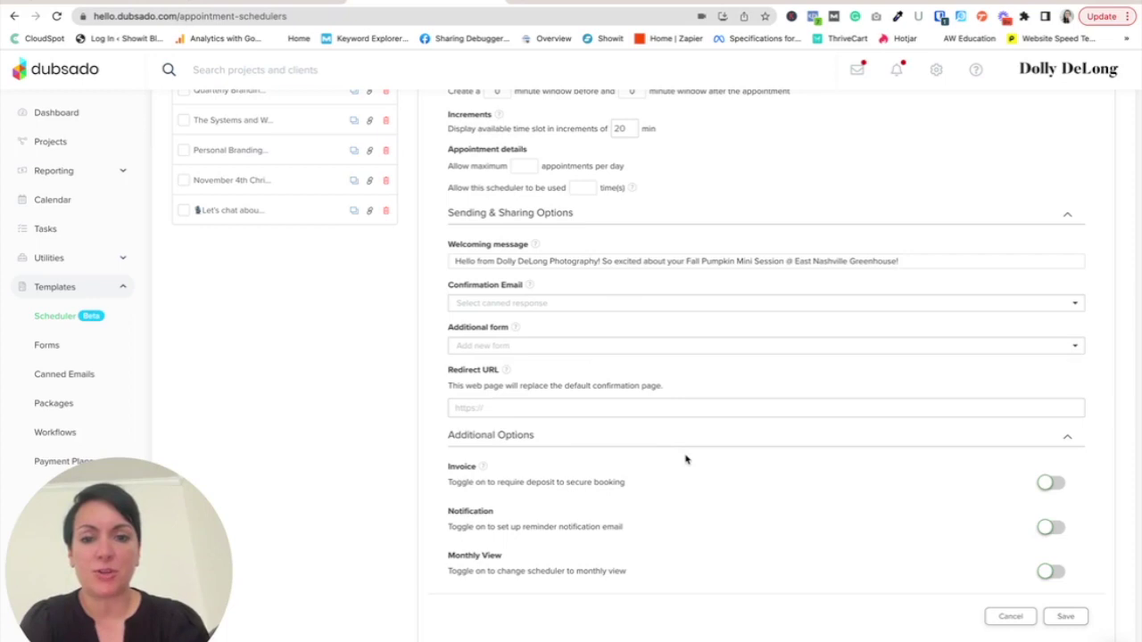
- Require a deposit invoice to secure the booking
{"action": "left_click", "coordinate": [1050, 486]}
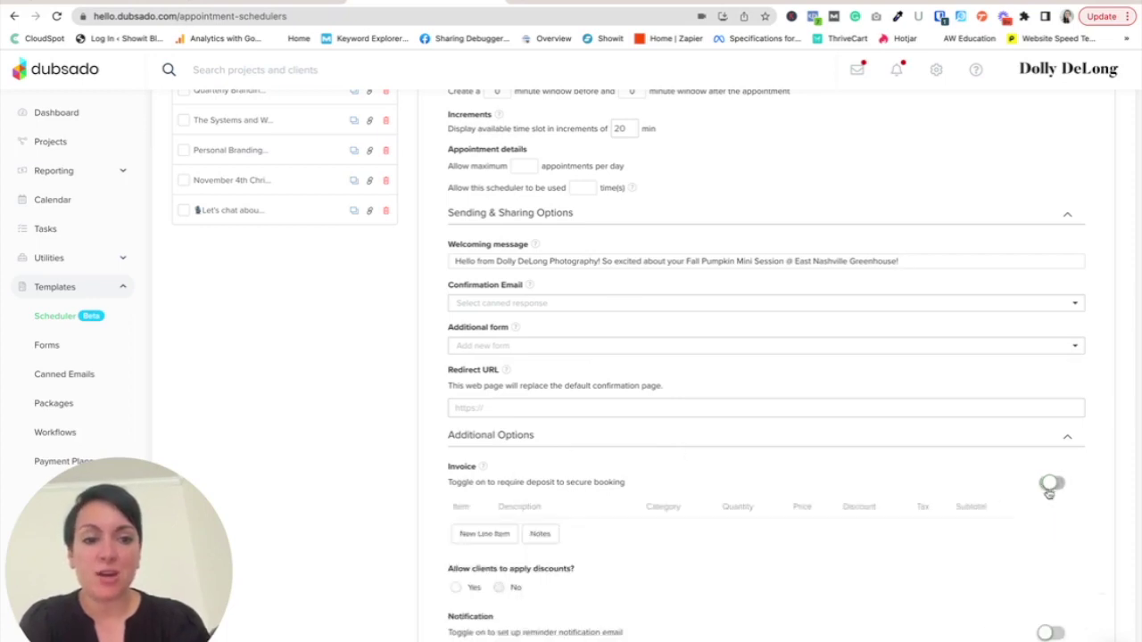
{"action": "scroll", "coordinate": [950, 549], "scroll_direction": "down", "scroll_amount": 1}
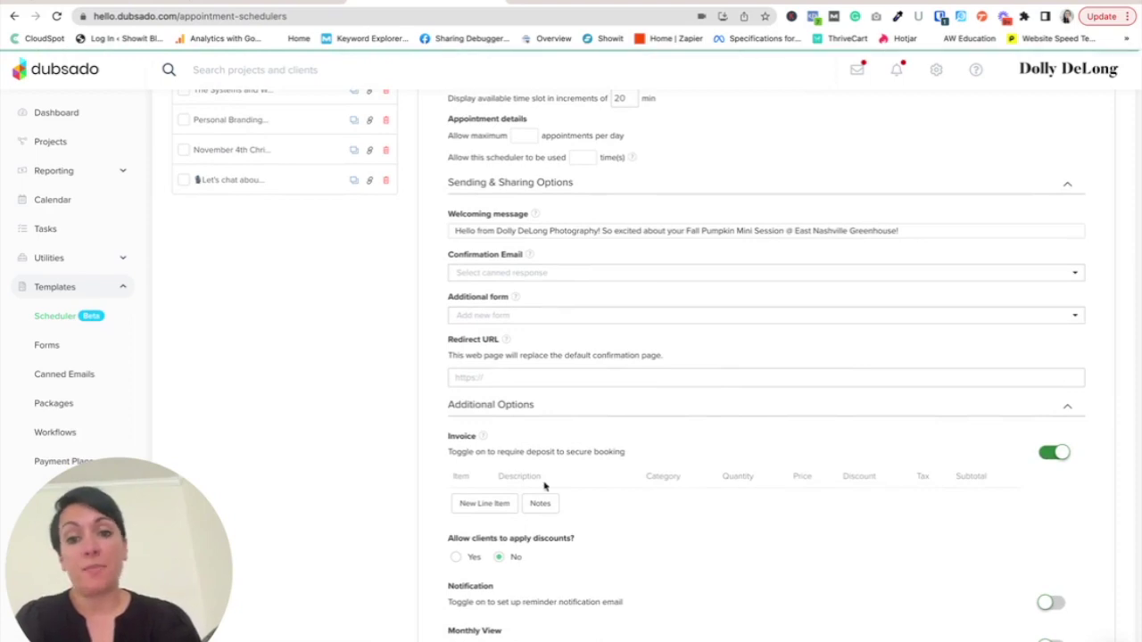
{"action": "scroll", "coordinate": [567, 481], "scroll_direction": "down", "scroll_amount": 1}
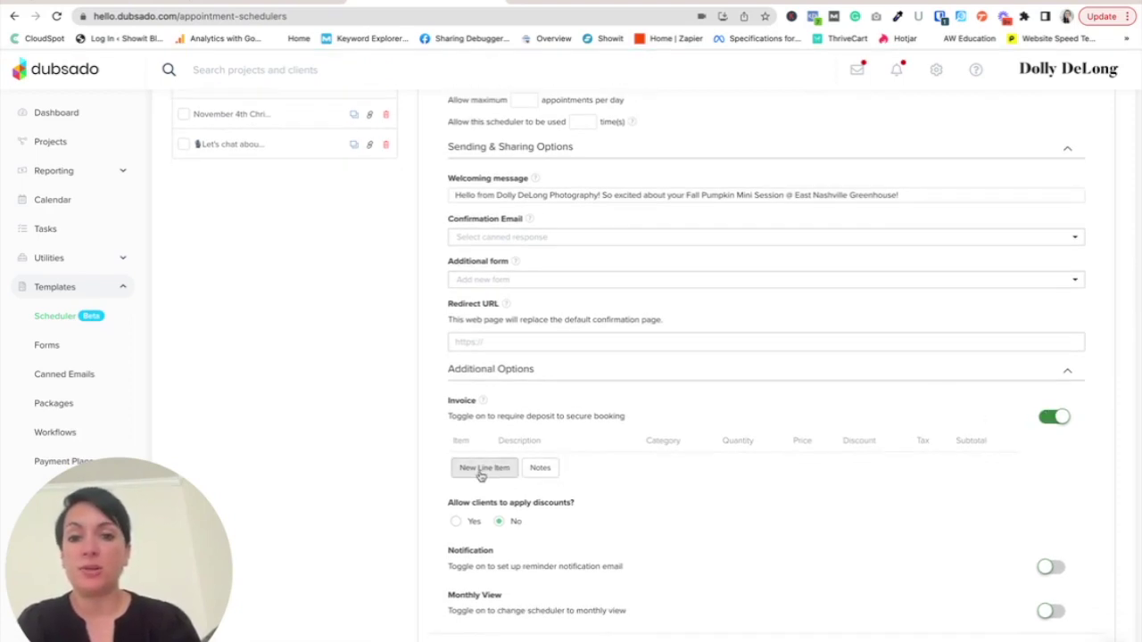
- Add an invoice line item named 'East Nashville Fall Pumpkin Mini Sessions-November 4th, 2023'
{"action": "left_click", "coordinate": [483, 471]}
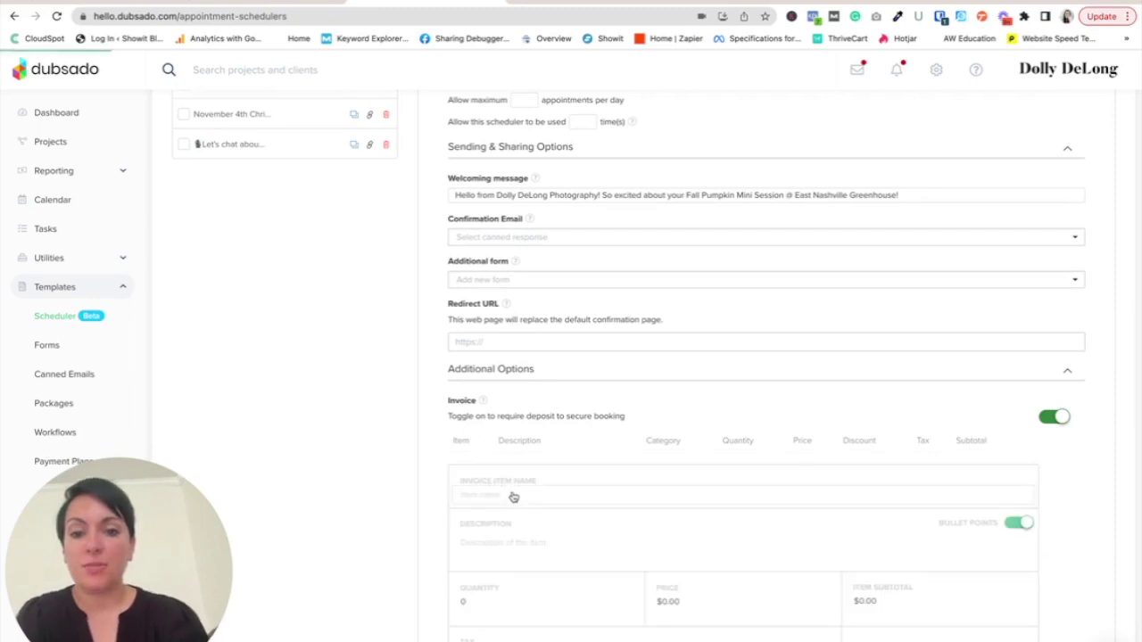
{"action": "type", "text": "East Nashville"}
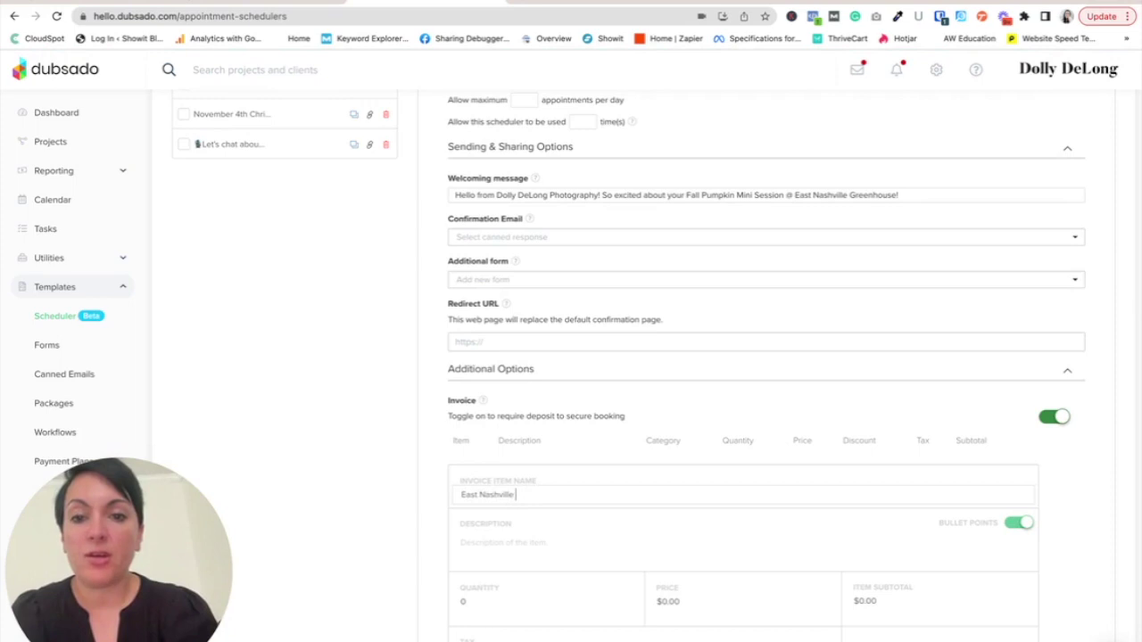
{"action": "type", "text": "mpkin Mini Sessions-Novemb"}
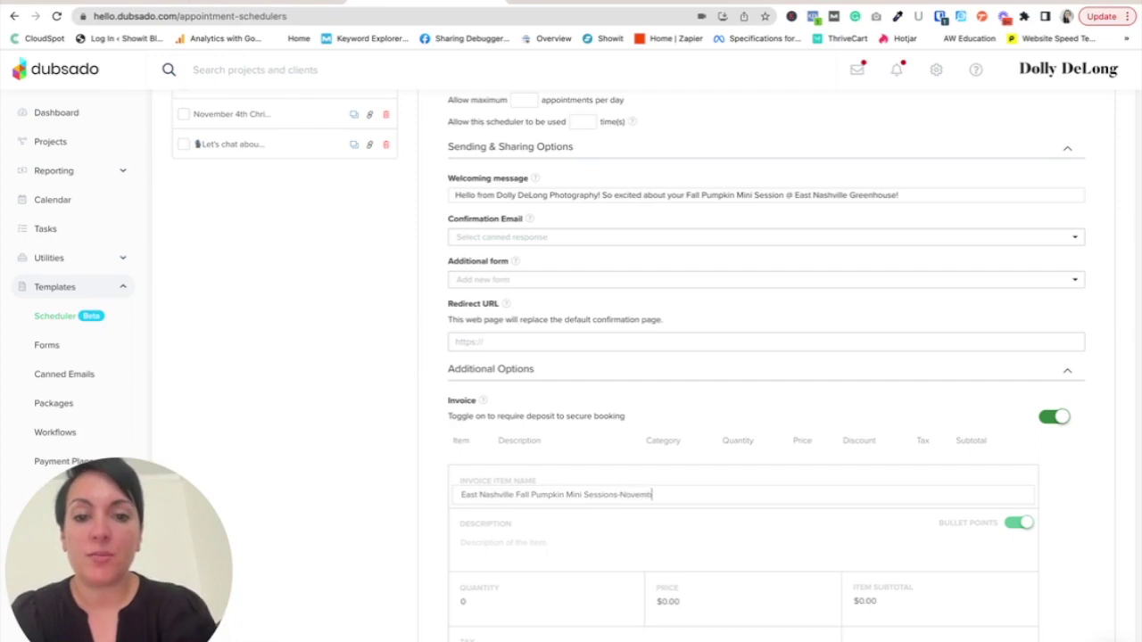
{"action": "type", "text": "er 4th, 2023"}
{"action": "left_click", "coordinate": [484, 543]}
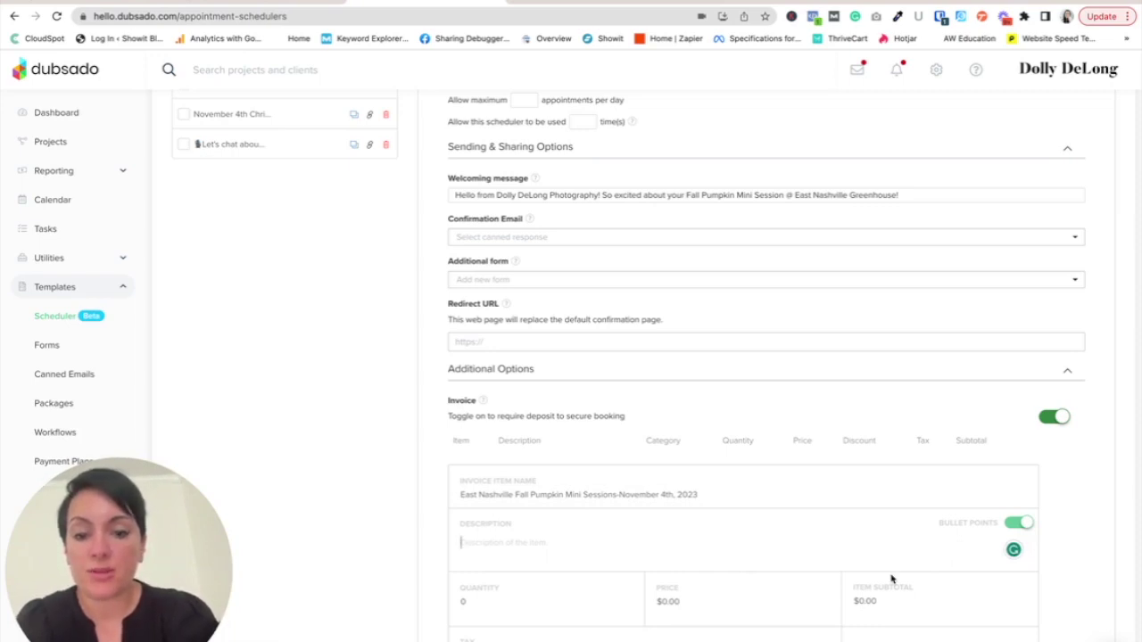
- Write the item description lines '$275 + tax', '10 edited images (you will have the option of upgrading to the entire gallery)' and '15 minutes'
{"action": "type", "text": "$"}
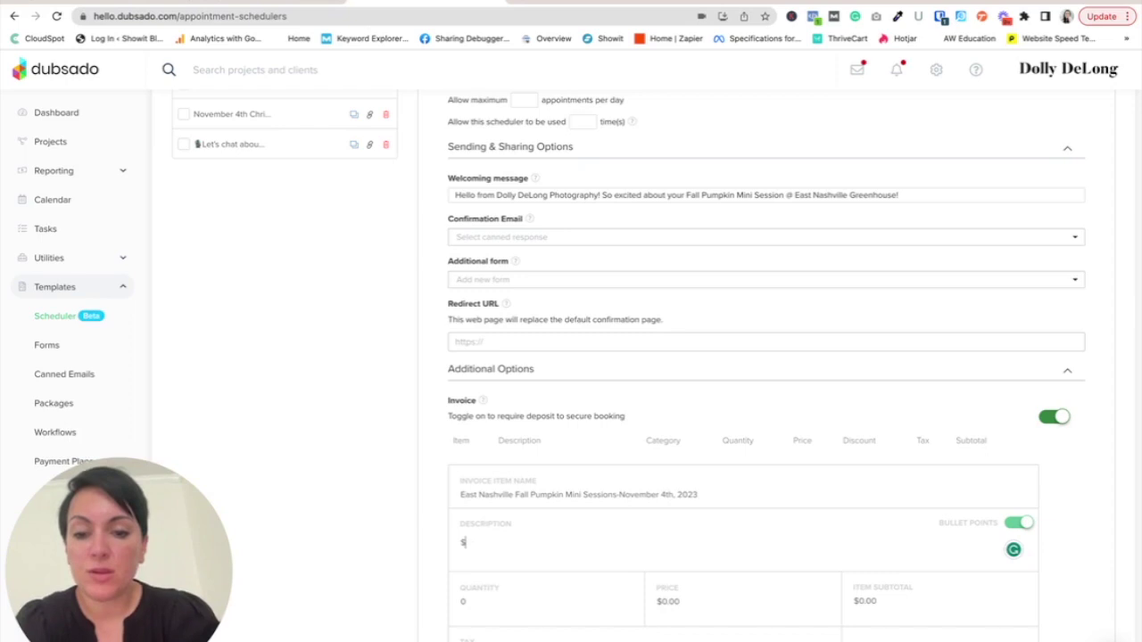
{"action": "type", "text": "275 + tax"}
{"action": "key", "text": "Return"}
{"action": "type", "text": "10 edited images"}
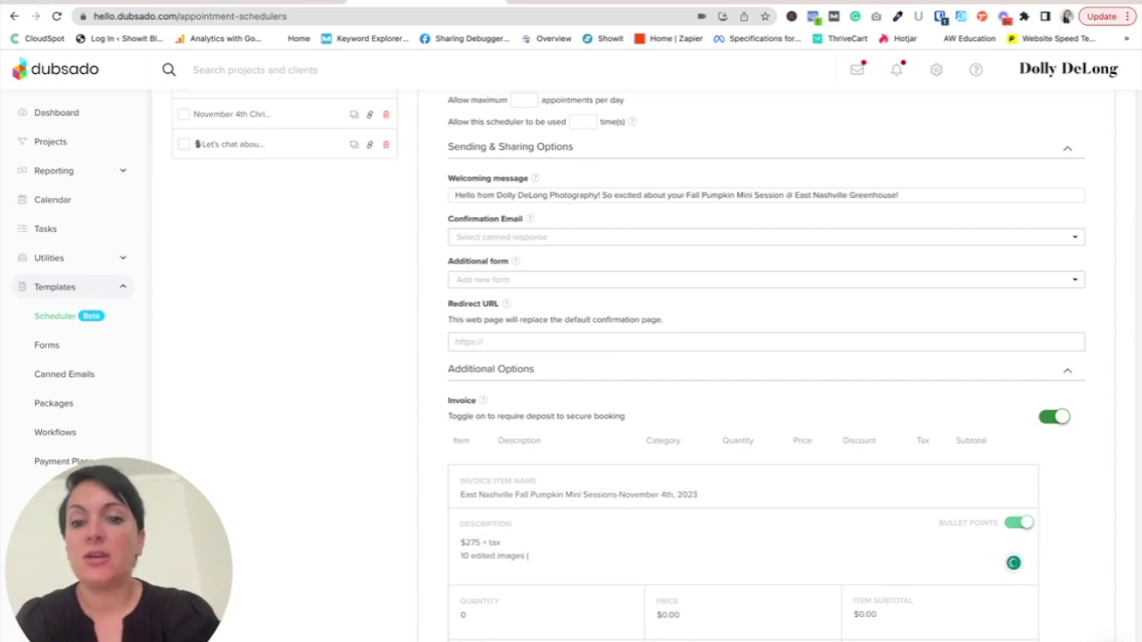
{"action": "type", "text": " (you will have"}
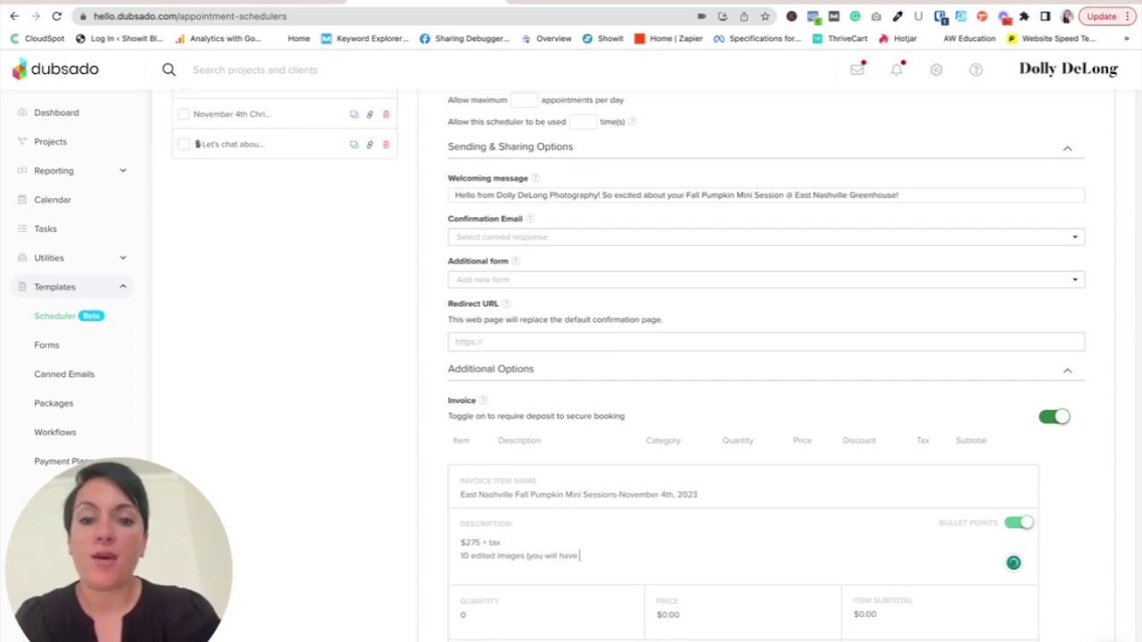
{"action": "type", "text": " the option of upgrading to the entire"}
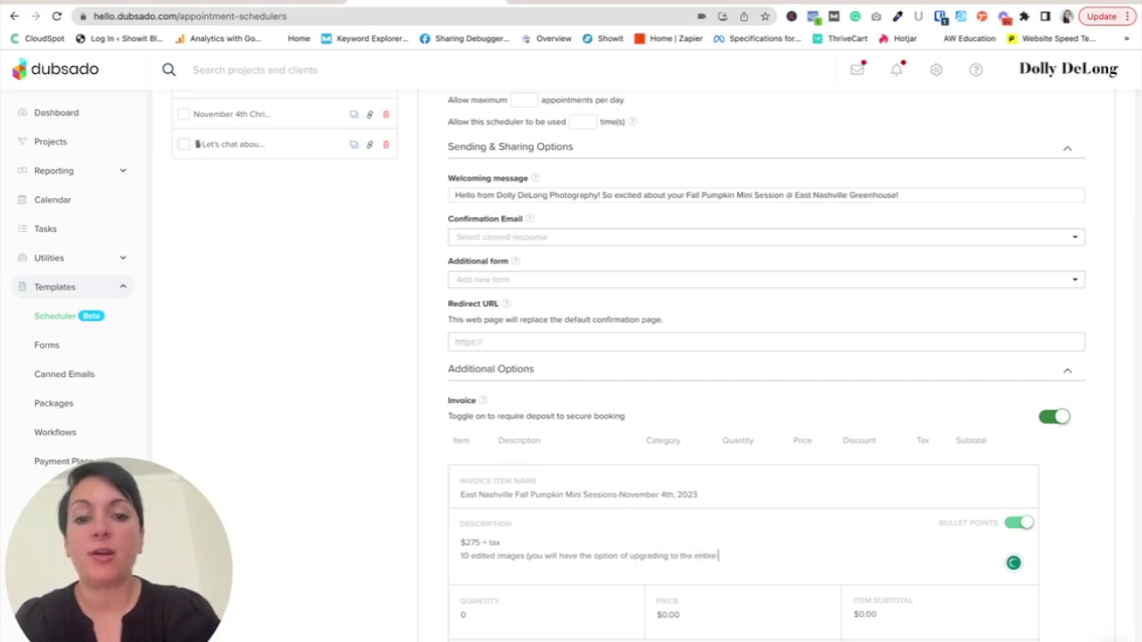
{"action": "type", "text": " gallery)"}
{"action": "key", "text": "Return"}
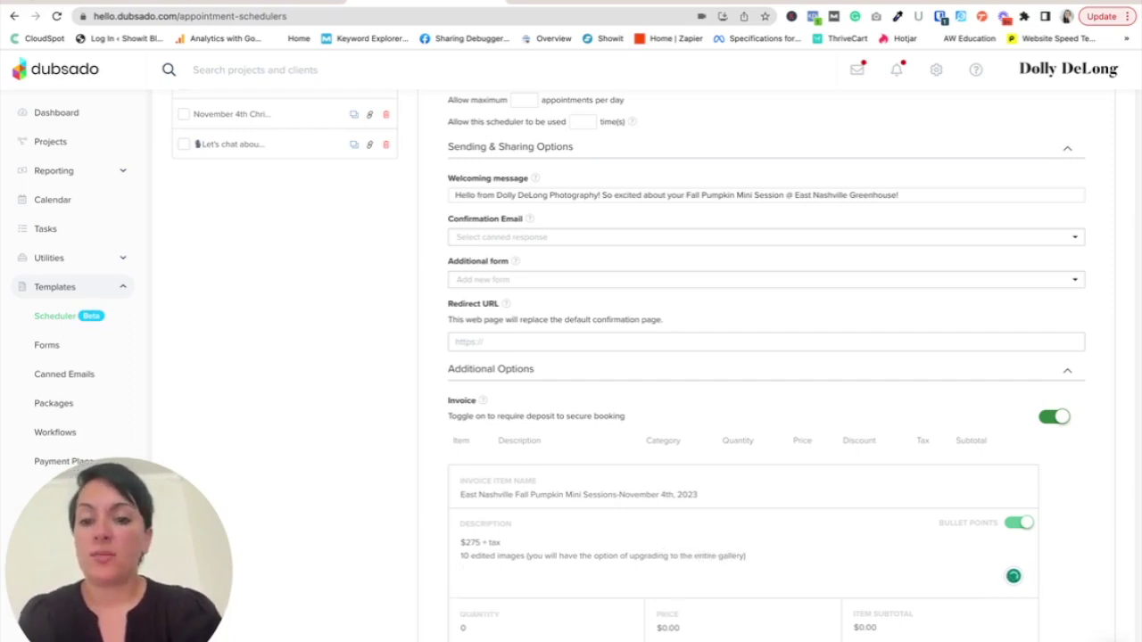
{"action": "type", "text": "15 minutes"}
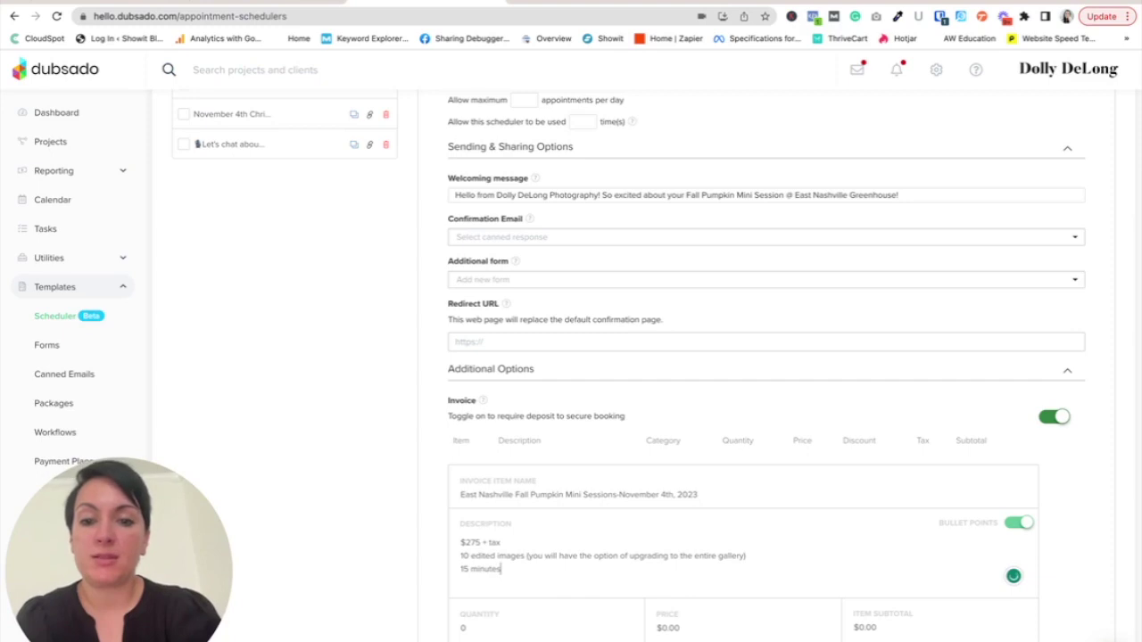
{"action": "key", "text": "Return"}
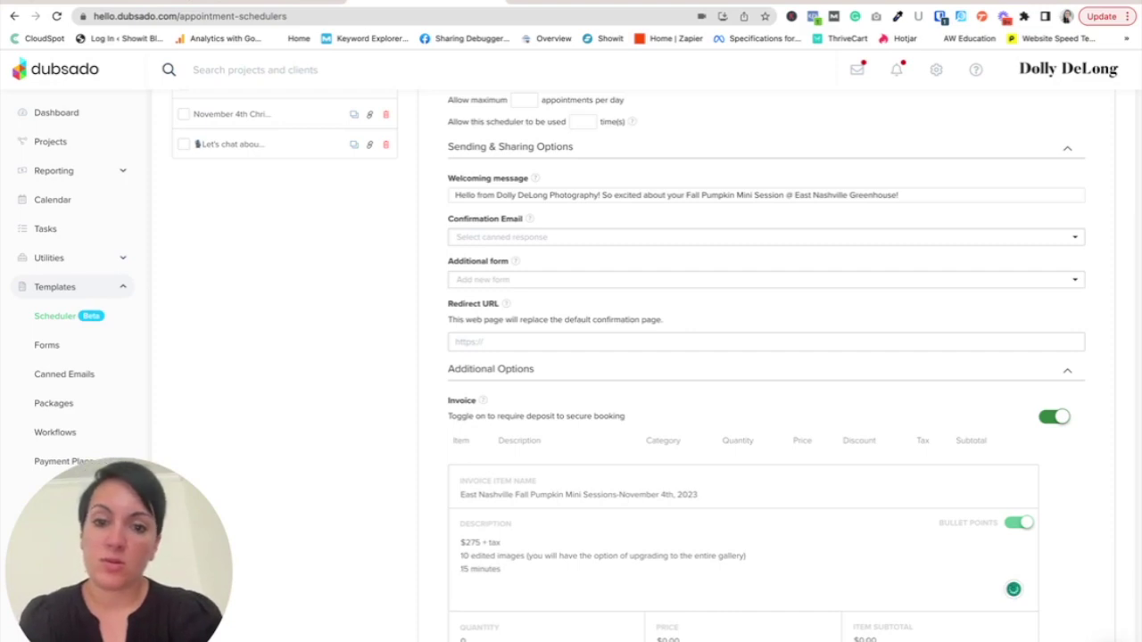
{"action": "key", "text": "BackSpace"}
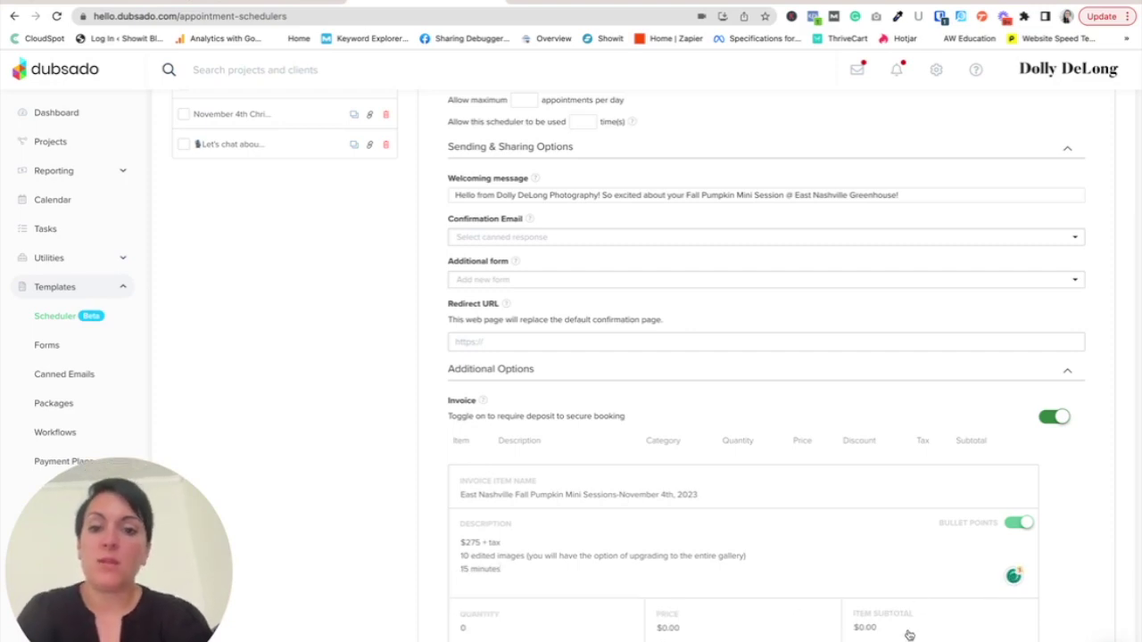
- Set the item to quantity 1, price 275 and TN State Tax 9.25%
{"action": "left_click", "coordinate": [626, 625]}
{"action": "left_click", "coordinate": [683, 633]}
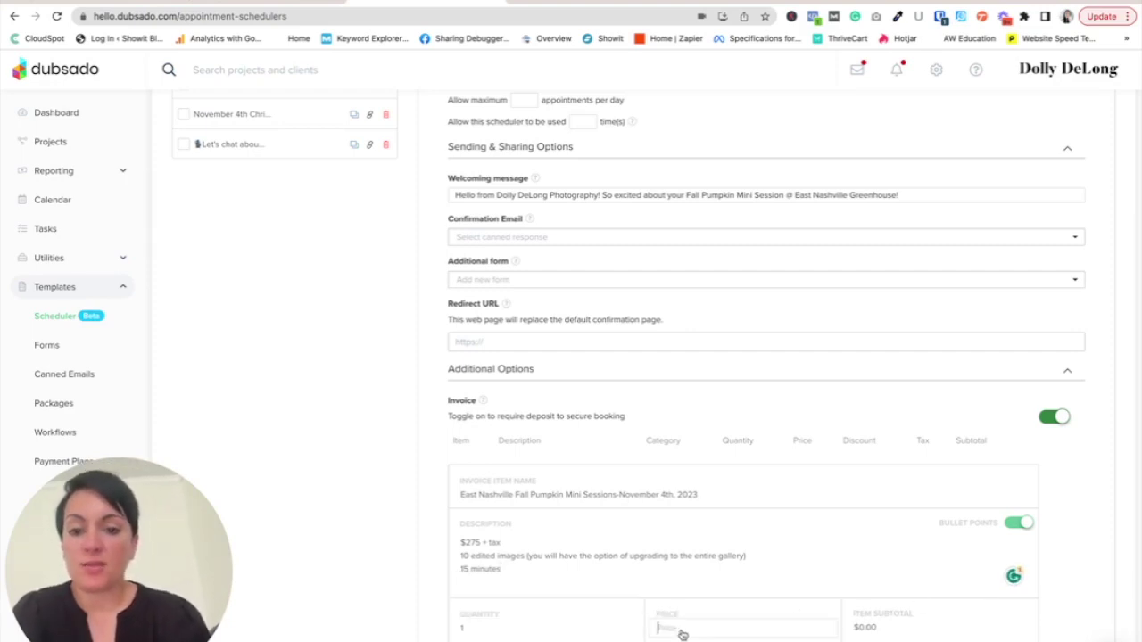
{"action": "type", "text": "275"}
{"action": "scroll", "coordinate": [820, 607], "scroll_direction": "down", "scroll_amount": 1}
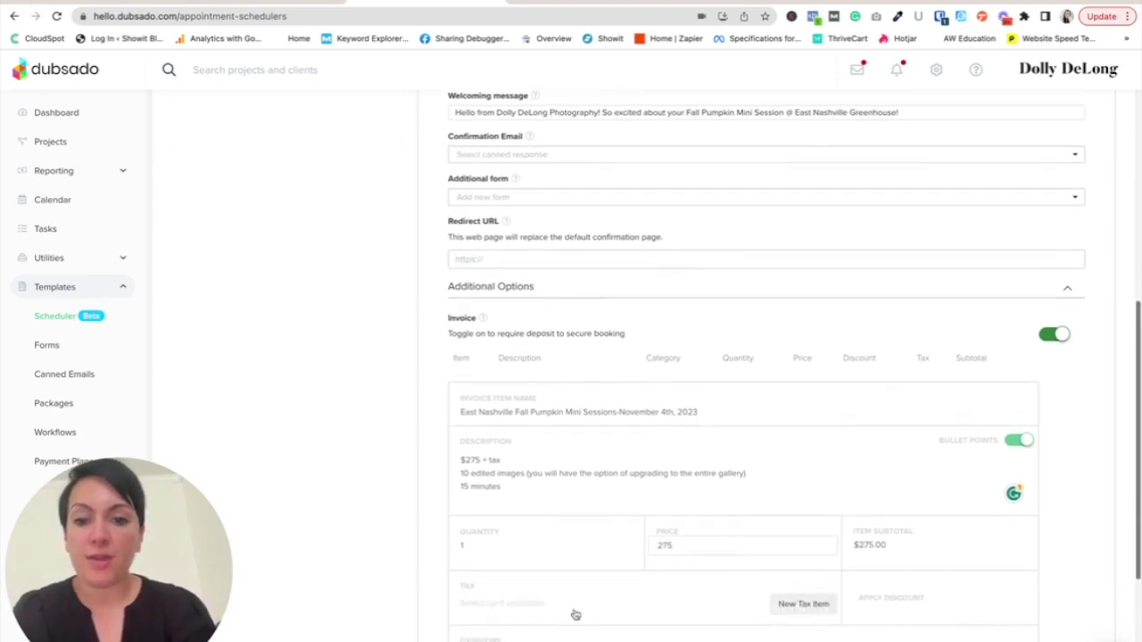
{"action": "left_click", "coordinate": [532, 610]}
{"action": "left_click", "coordinate": [517, 631]}
- Give the item the Family Mini-Session category and add it to the invoice
{"action": "scroll", "coordinate": [694, 619], "scroll_direction": "down", "scroll_amount": 2}
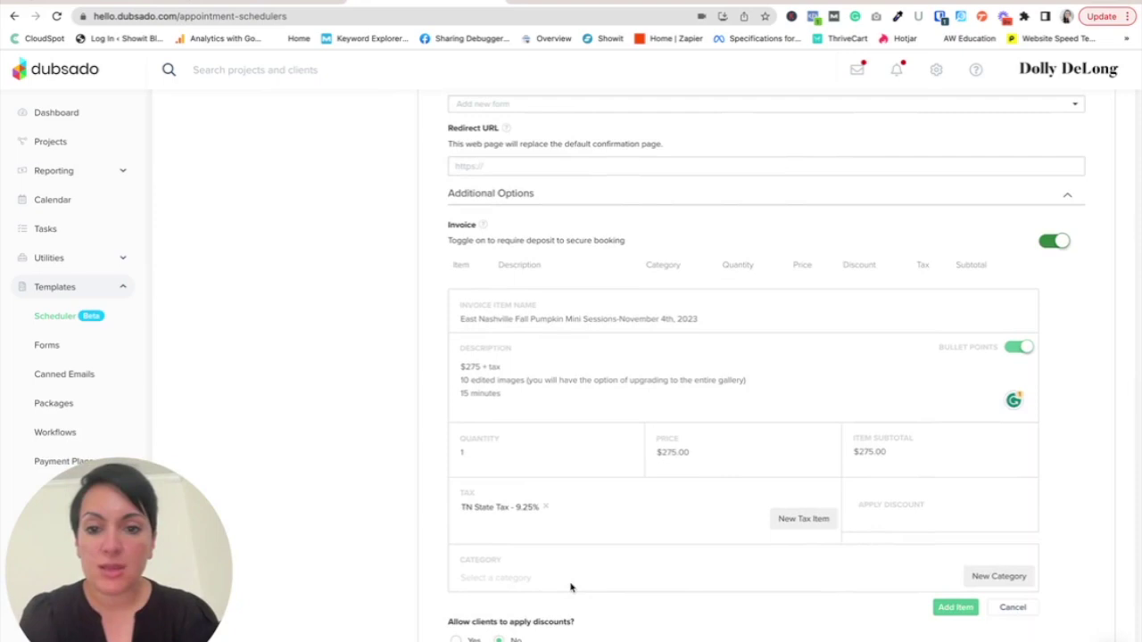
{"action": "left_click", "coordinate": [510, 578]}
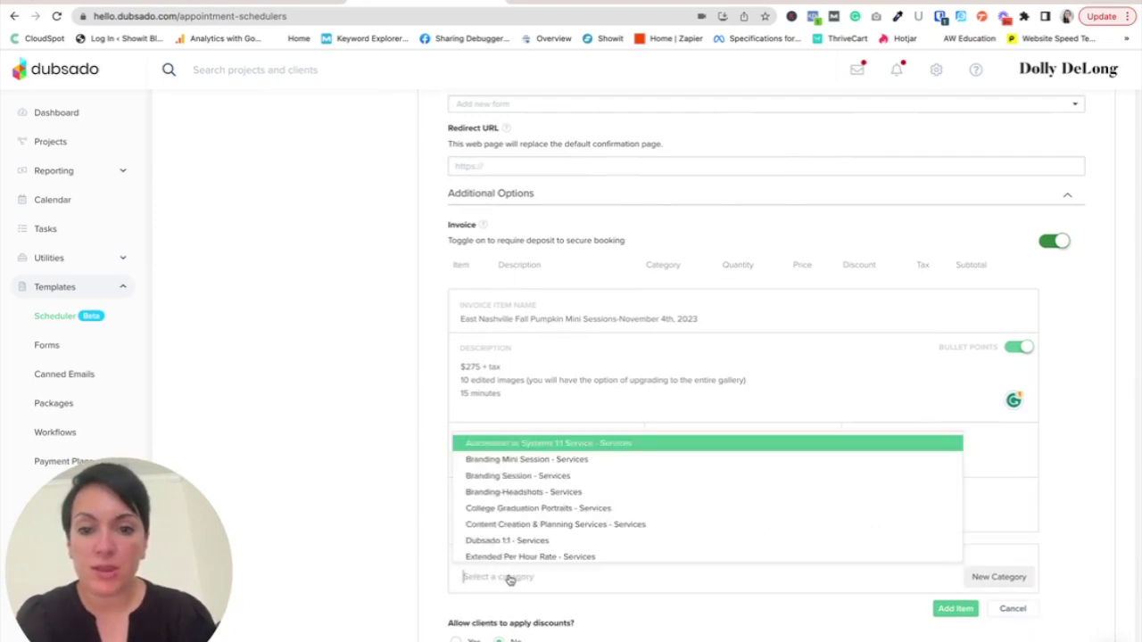
{"action": "type", "text": "mini"}
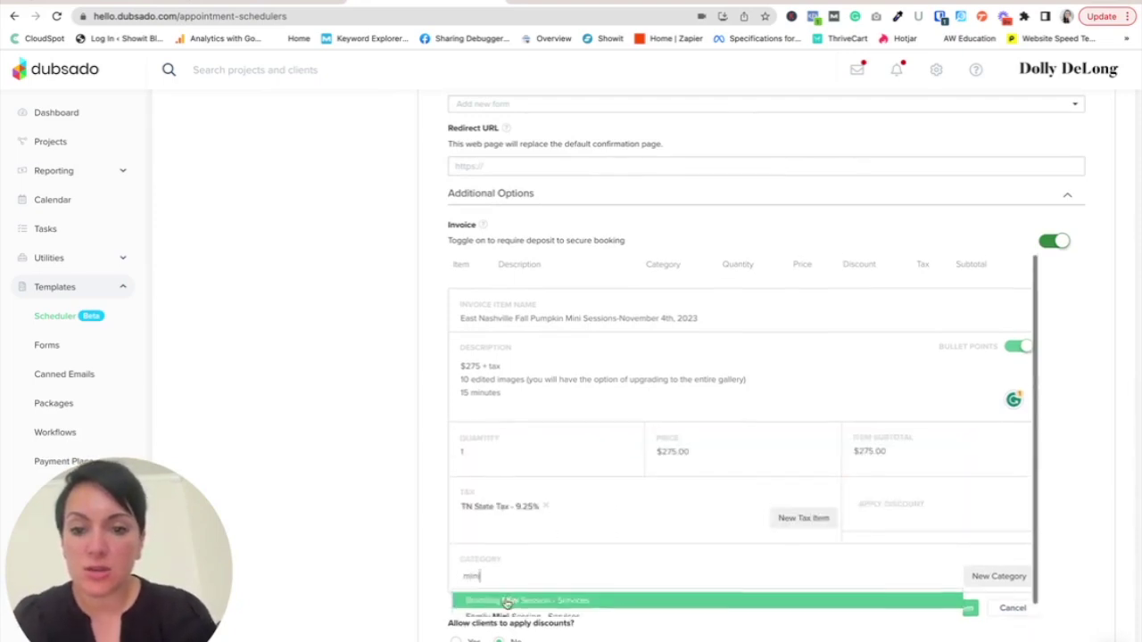
{"action": "left_click", "coordinate": [508, 604]}
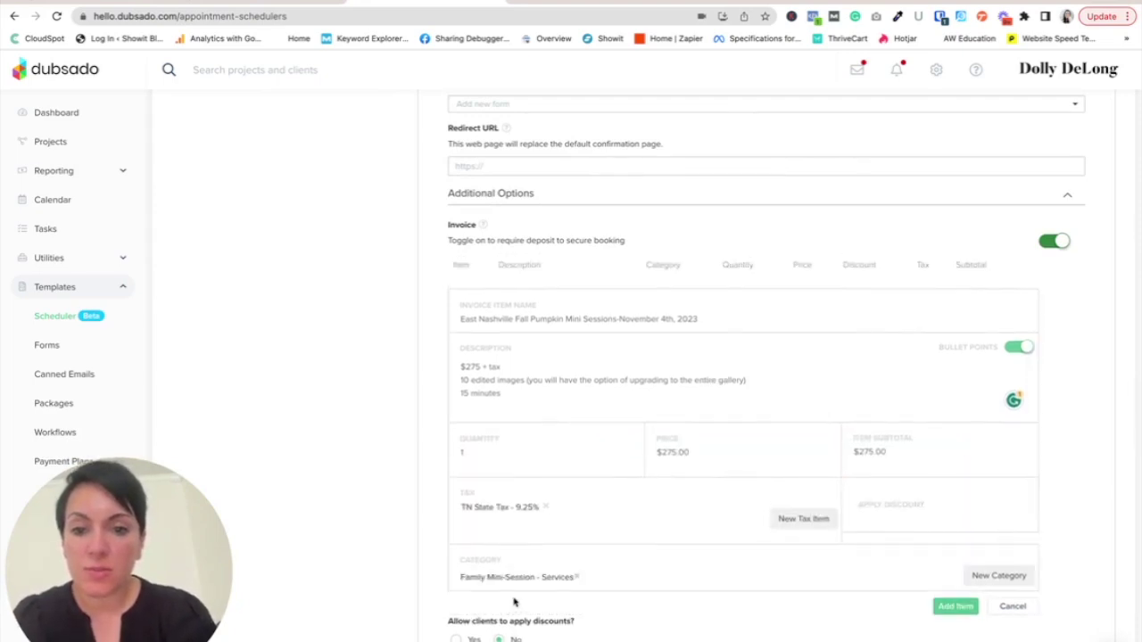
{"action": "left_click", "coordinate": [956, 606]}
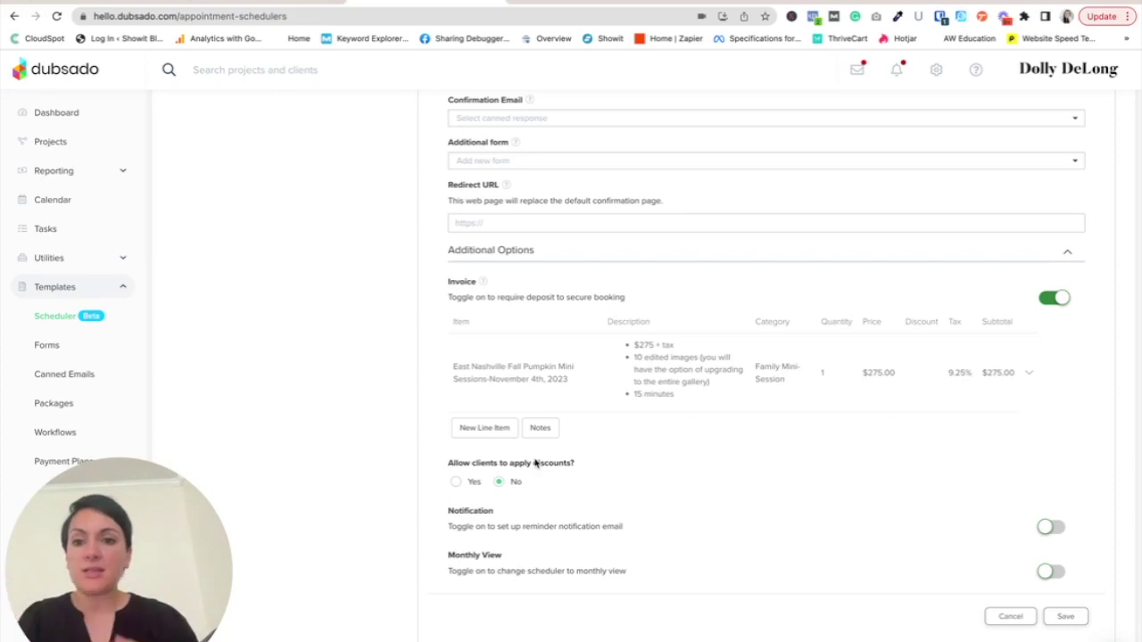
- Choose Yes for Allow clients to apply discounts so the TEST discount can be used
{"action": "left_click", "coordinate": [459, 486]}
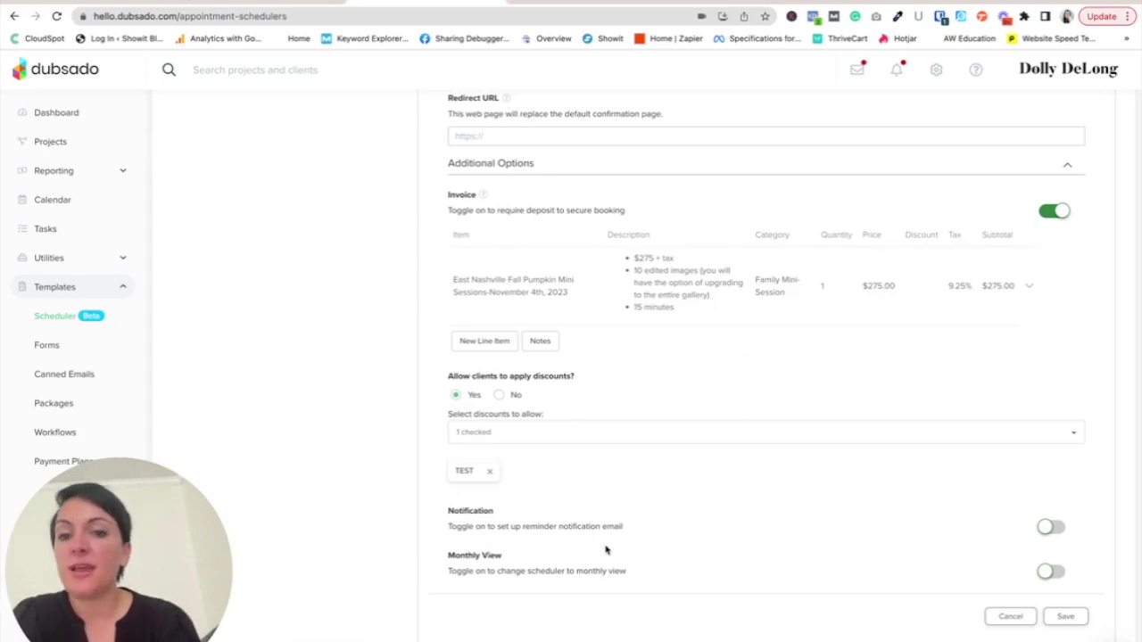
- Switch on the Notification and Monthly View toggles, then scroll down to the Save button
{"action": "left_click", "coordinate": [1057, 529]}
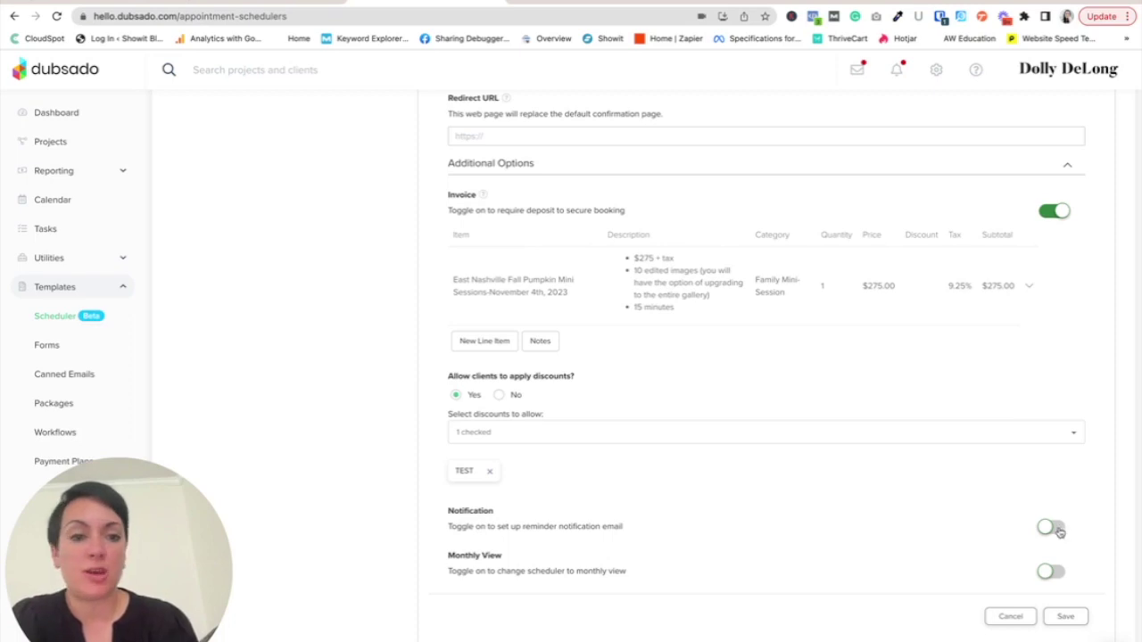
{"action": "scroll", "coordinate": [964, 587], "scroll_direction": "down", "scroll_amount": 1}
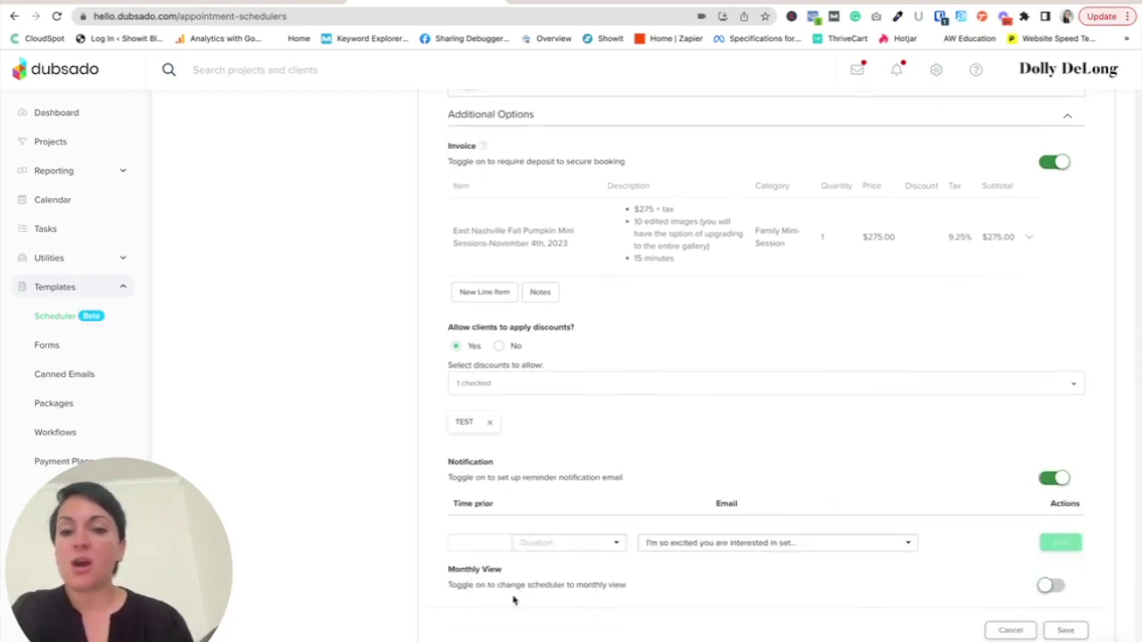
{"action": "left_click", "coordinate": [1053, 587]}
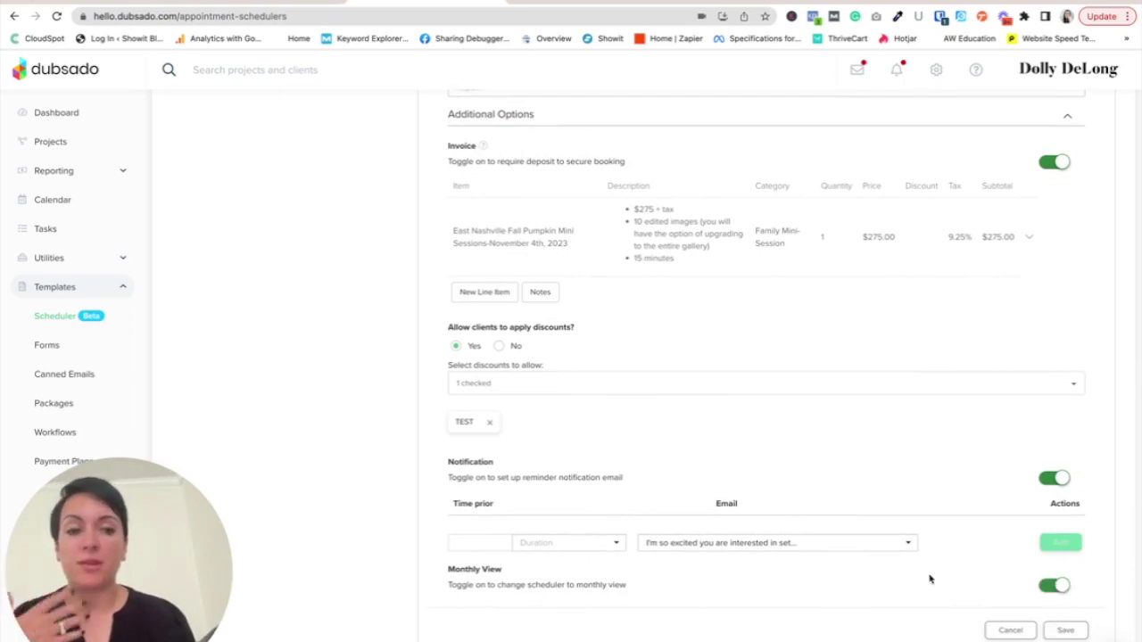
{"action": "scroll", "coordinate": [1098, 204], "scroll_direction": "up", "scroll_amount": 10}
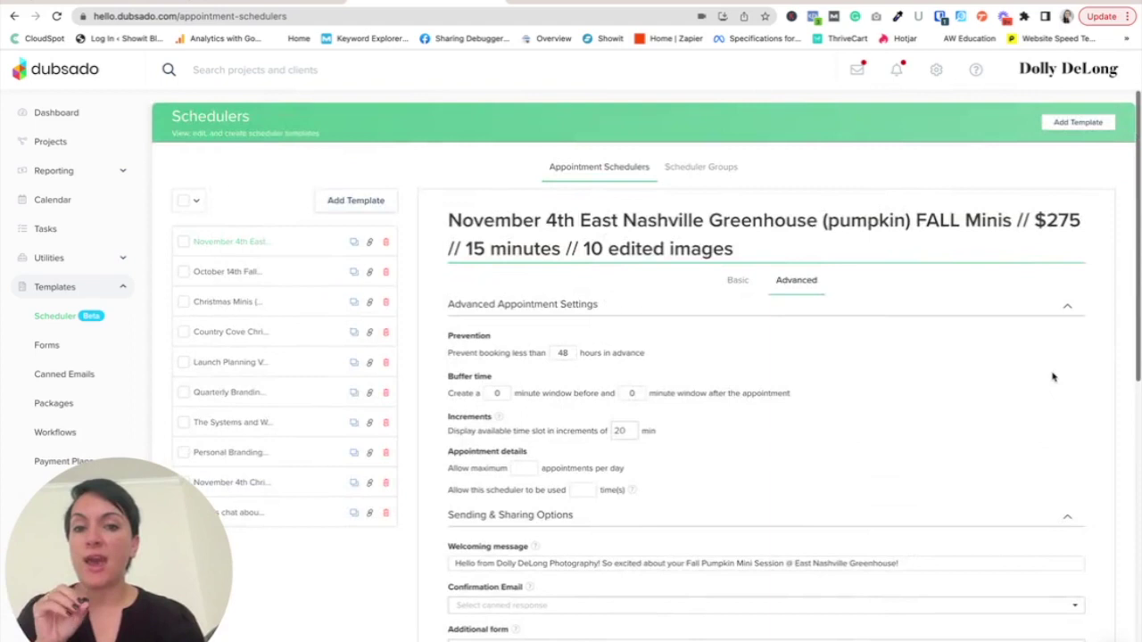
{"action": "scroll", "coordinate": [1053, 377], "scroll_direction": "down", "scroll_amount": 10}
{"action": "scroll", "coordinate": [1053, 376], "scroll_direction": "down", "scroll_amount": 2}
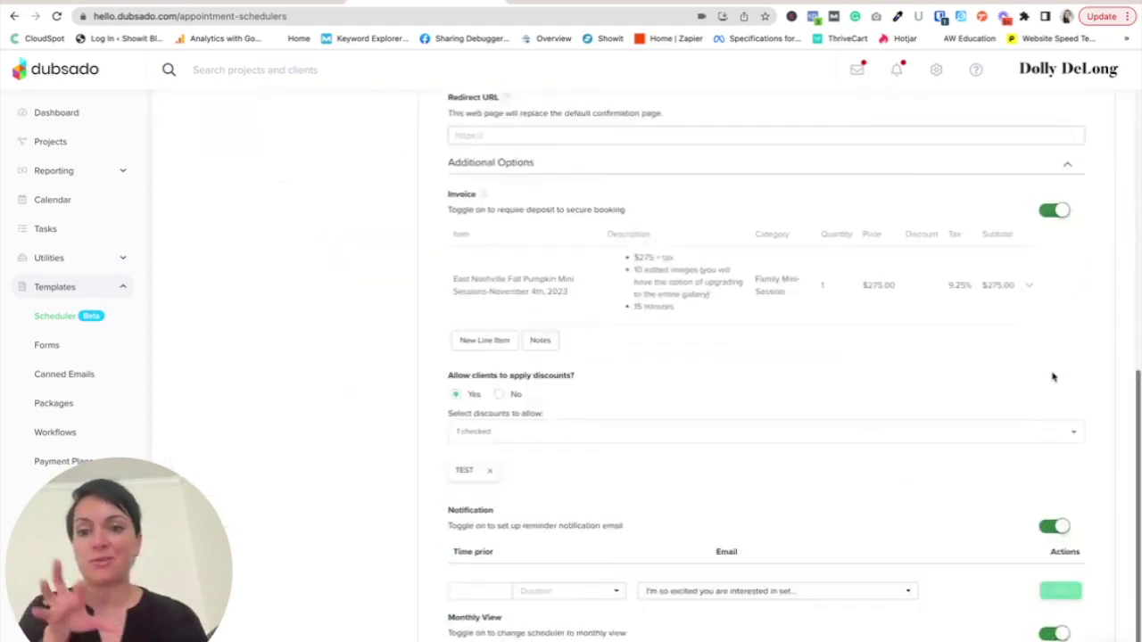
{"action": "scroll", "coordinate": [1053, 377], "scroll_direction": "down", "scroll_amount": 1}
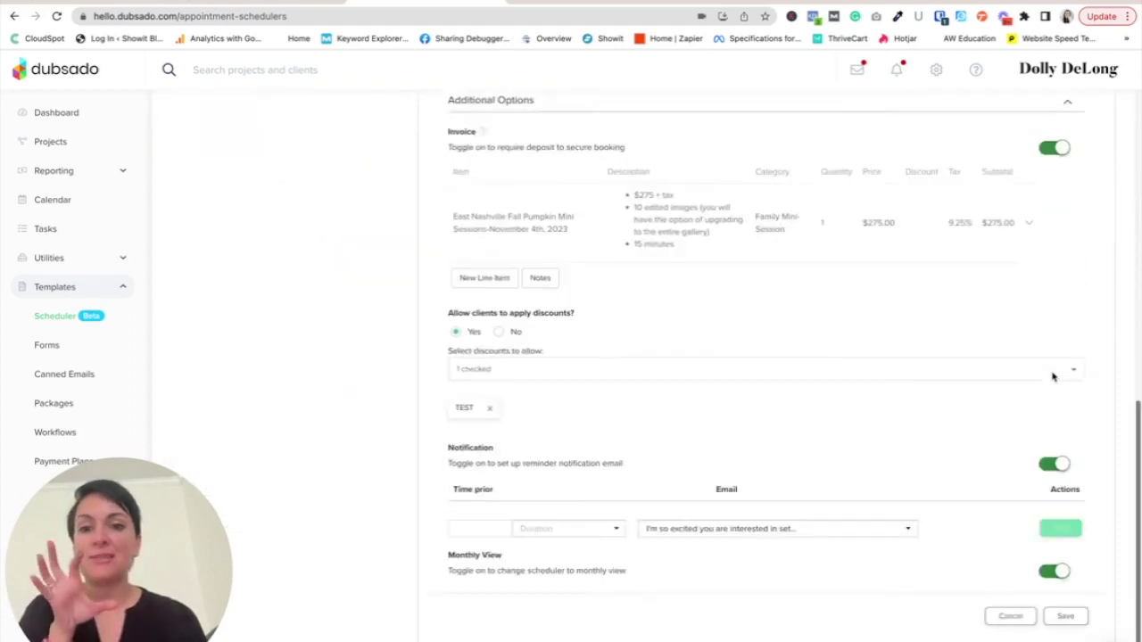
- Save the Fall Minis scheduler settings and check the success message
{"action": "left_click", "coordinate": [1067, 618]}
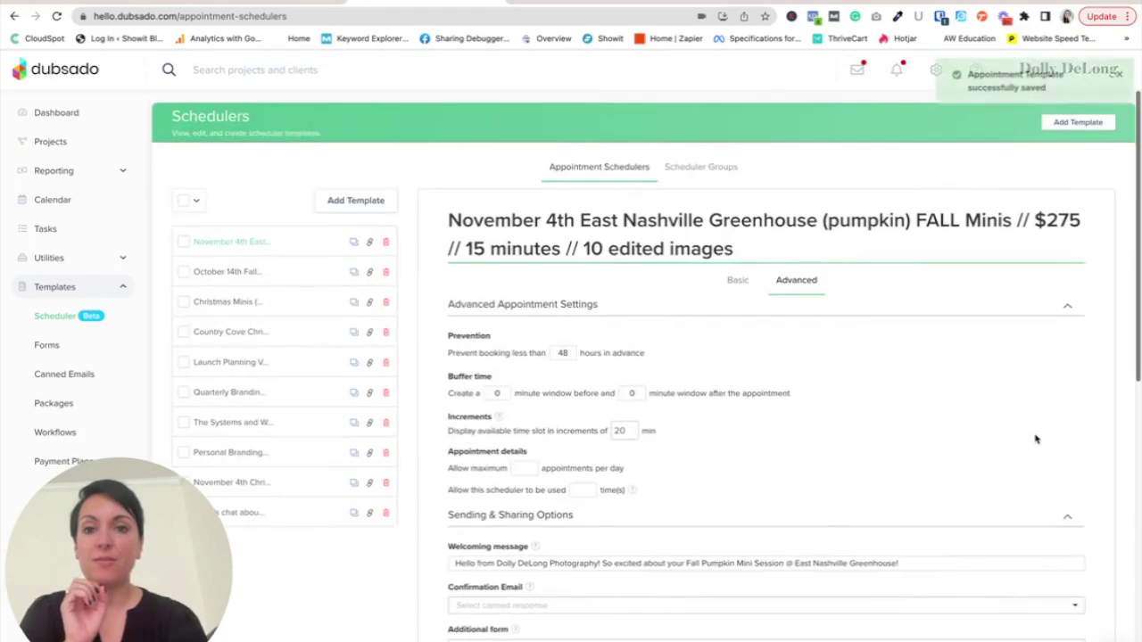
{"action": "scroll", "coordinate": [1035, 438], "scroll_direction": "down", "scroll_amount": 2}
{"action": "scroll", "coordinate": [1035, 438], "scroll_direction": "down", "scroll_amount": 5}
{"action": "scroll", "coordinate": [1035, 437], "scroll_direction": "up", "scroll_amount": 3}
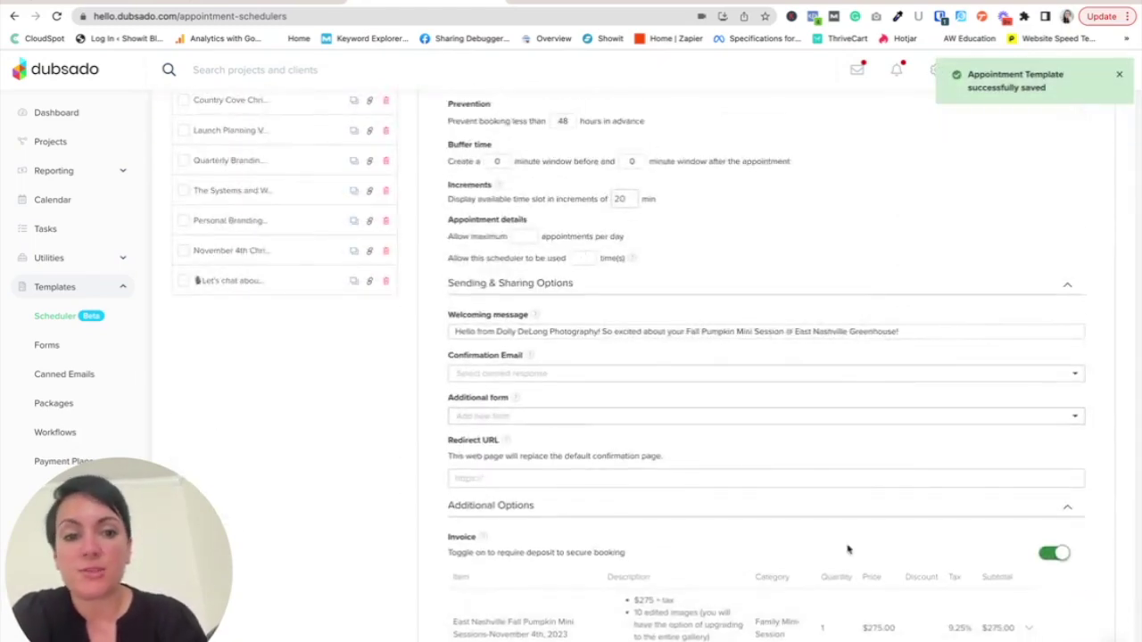
{"action": "scroll", "coordinate": [997, 629], "scroll_direction": "down", "scroll_amount": 5}
{"action": "scroll", "coordinate": [637, 335], "scroll_direction": "up", "scroll_amount": 8}
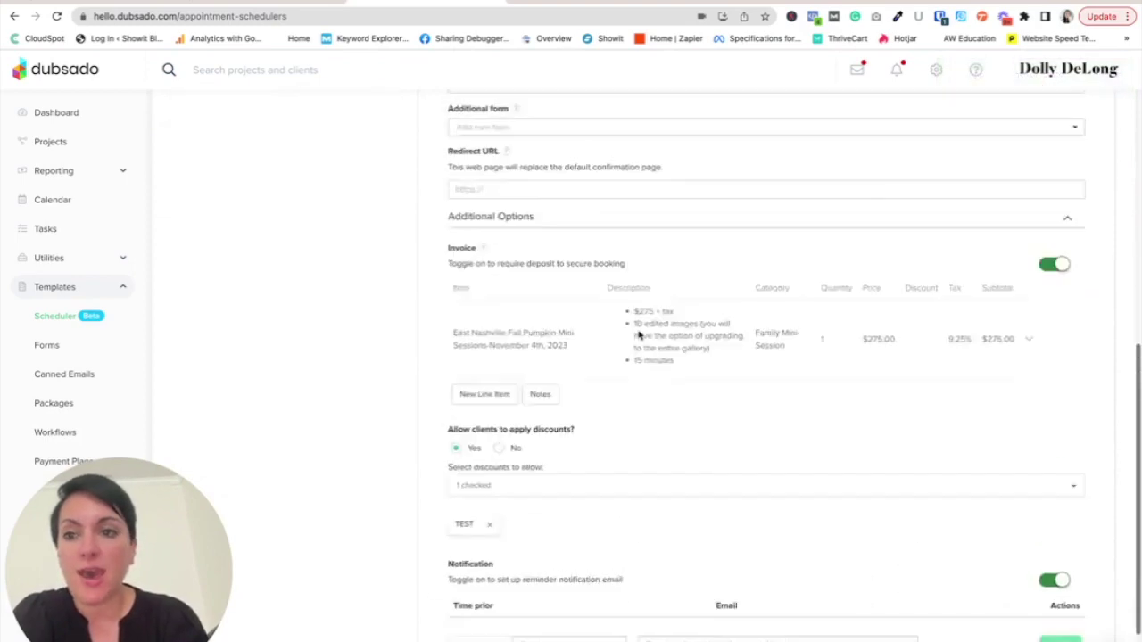
{"action": "left_click", "coordinate": [49, 346]}
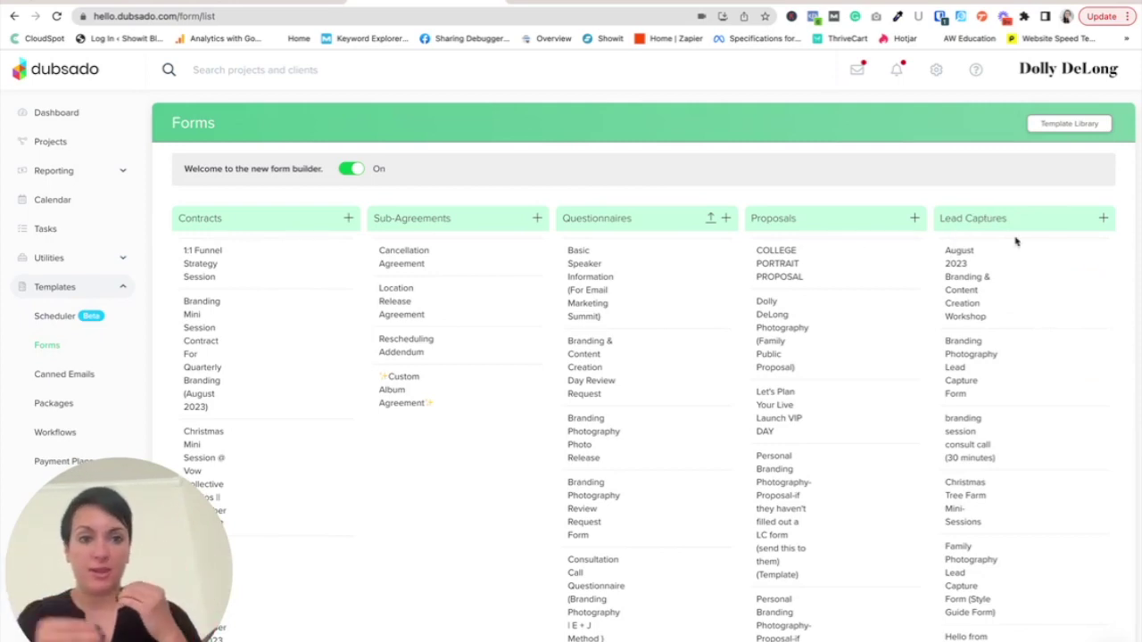
{"action": "scroll", "coordinate": [1029, 339], "scroll_direction": "down", "scroll_amount": 1}
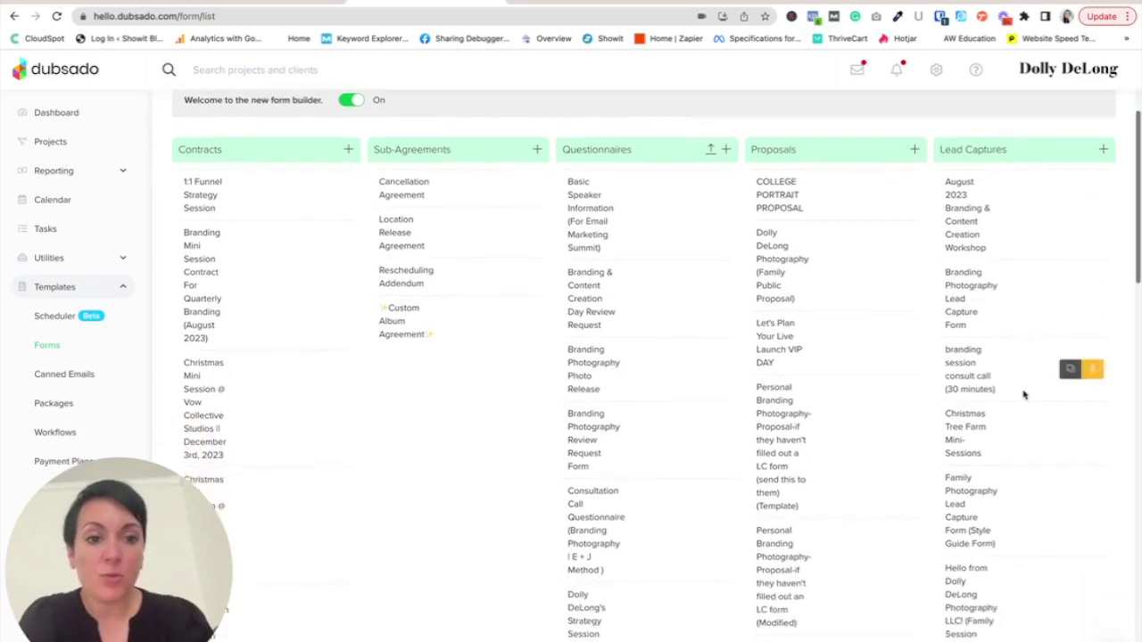
{"action": "scroll", "coordinate": [1024, 394], "scroll_direction": "down", "scroll_amount": 2}
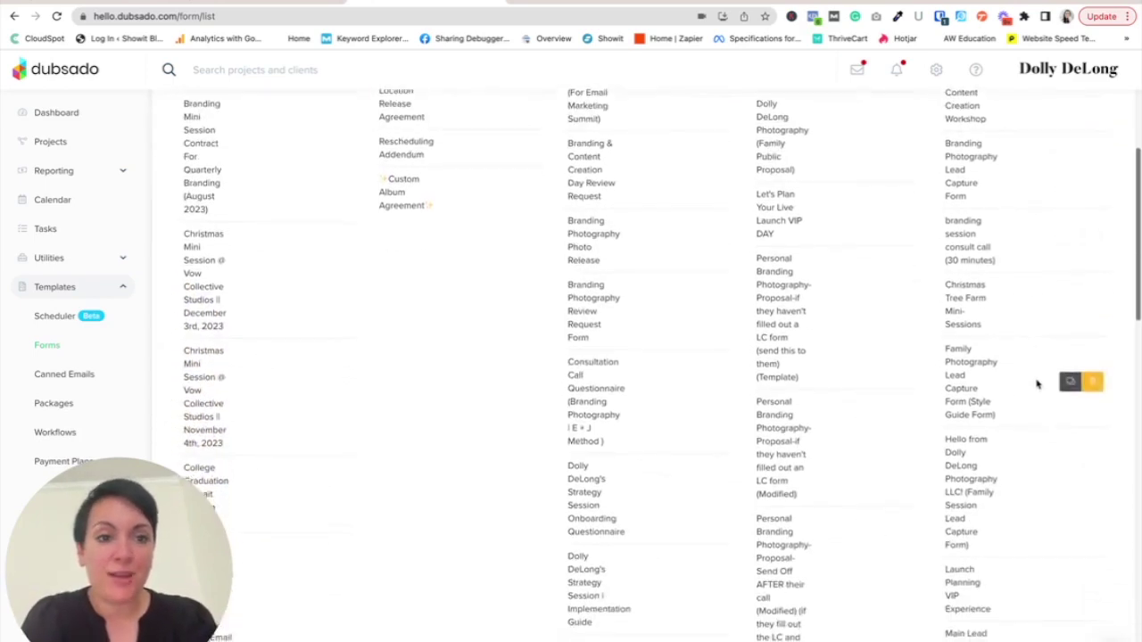
{"action": "scroll", "coordinate": [1022, 395], "scroll_direction": "down", "scroll_amount": 2}
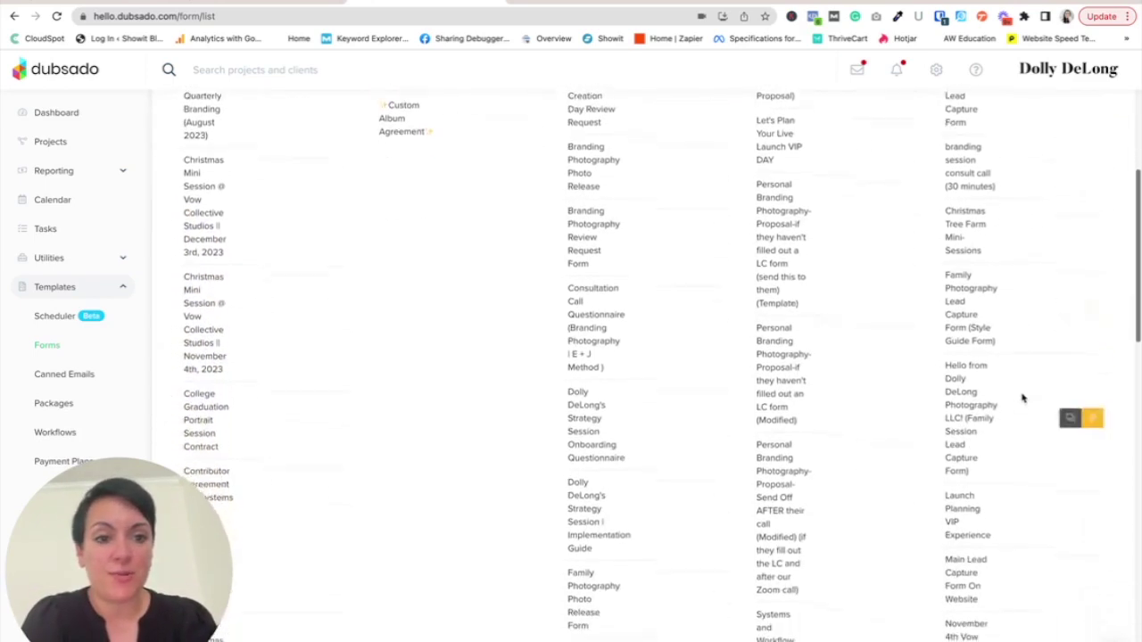
{"action": "scroll", "coordinate": [1023, 396], "scroll_direction": "up", "scroll_amount": 2}
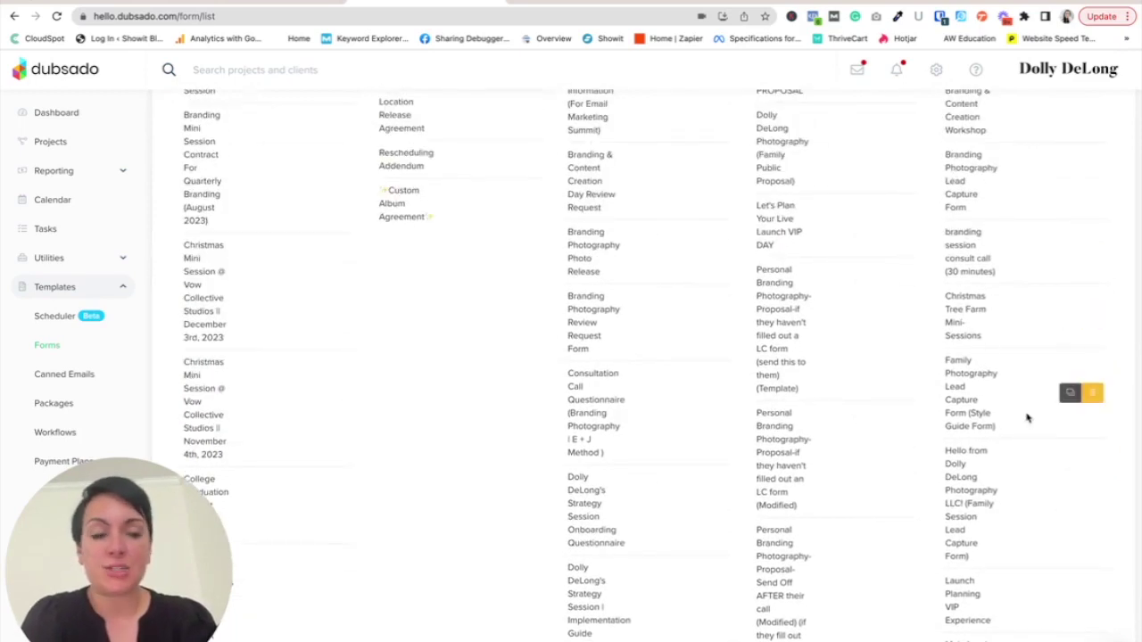
{"action": "scroll", "coordinate": [1027, 416], "scroll_direction": "down", "scroll_amount": 1}
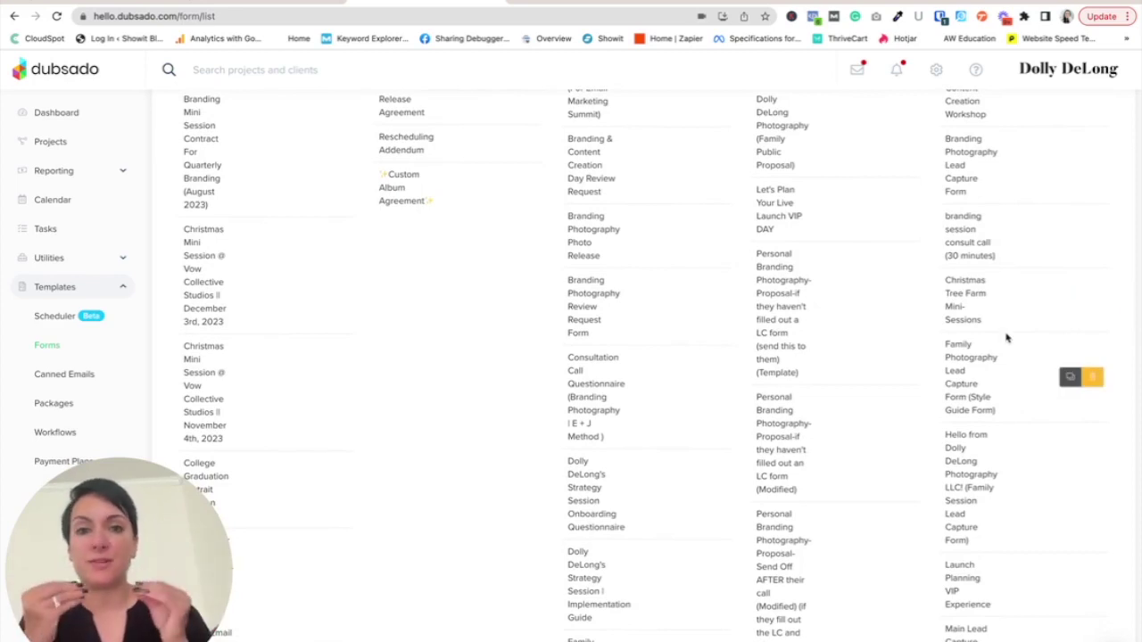
{"action": "scroll", "coordinate": [998, 401], "scroll_direction": "down", "scroll_amount": 6}
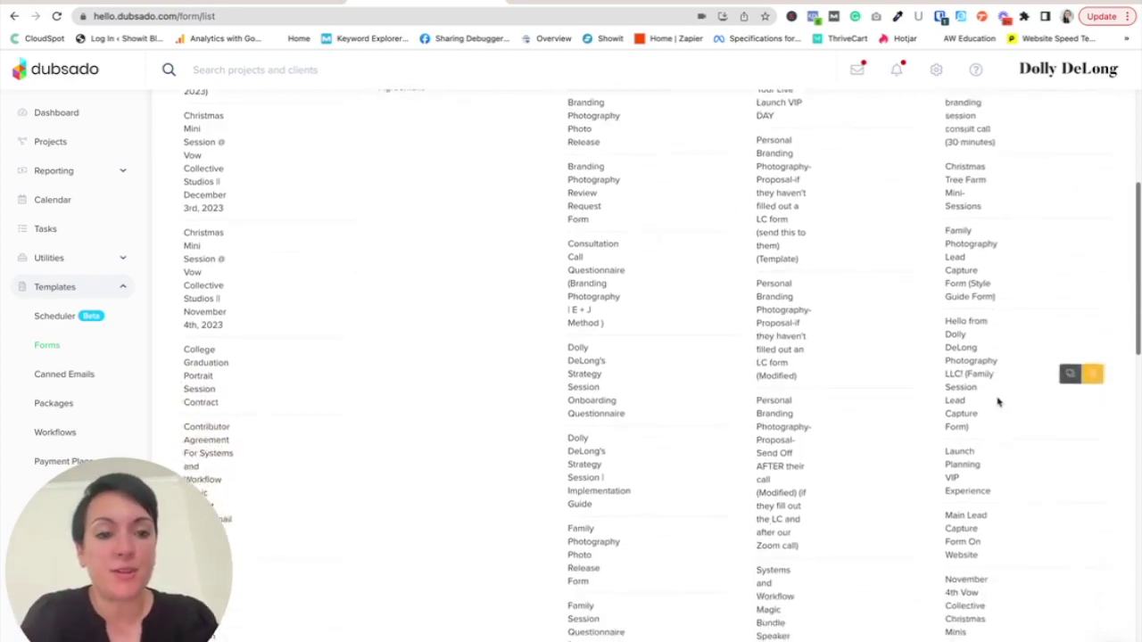
{"action": "scroll", "coordinate": [998, 402], "scroll_direction": "down", "scroll_amount": 1}
{"action": "scroll", "coordinate": [994, 416], "scroll_direction": "down", "scroll_amount": 1}
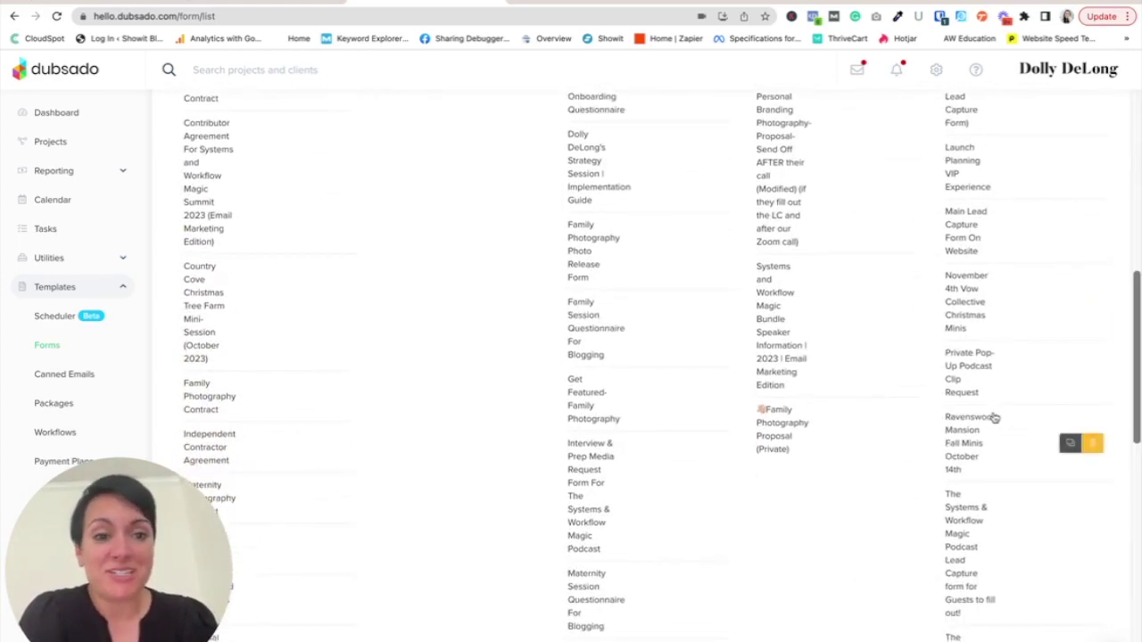
{"action": "scroll", "coordinate": [994, 417], "scroll_direction": "down", "scroll_amount": 5}
{"action": "scroll", "coordinate": [991, 421], "scroll_direction": "down", "scroll_amount": 3}
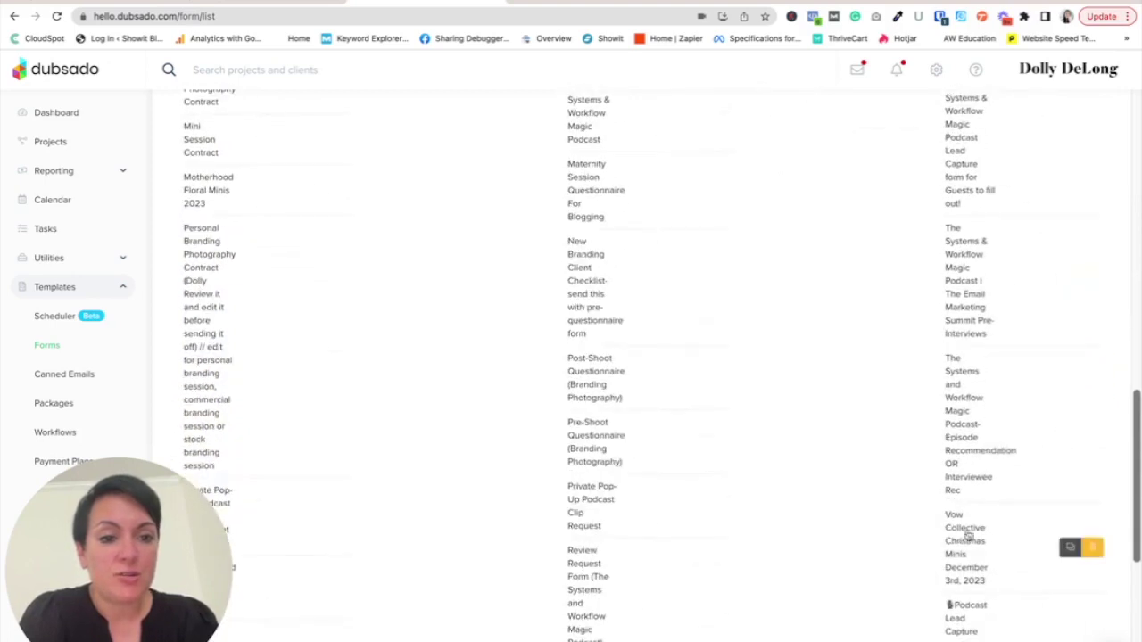
{"action": "scroll", "coordinate": [972, 518], "scroll_direction": "up", "scroll_amount": 6}
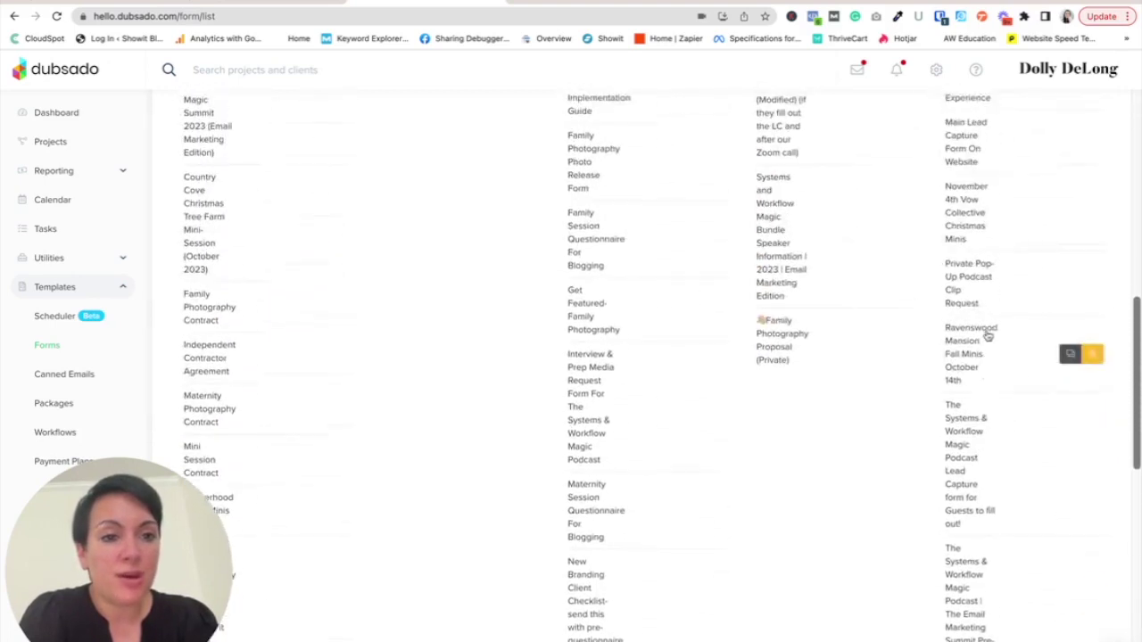
{"action": "scroll", "coordinate": [991, 286], "scroll_direction": "up", "scroll_amount": 1}
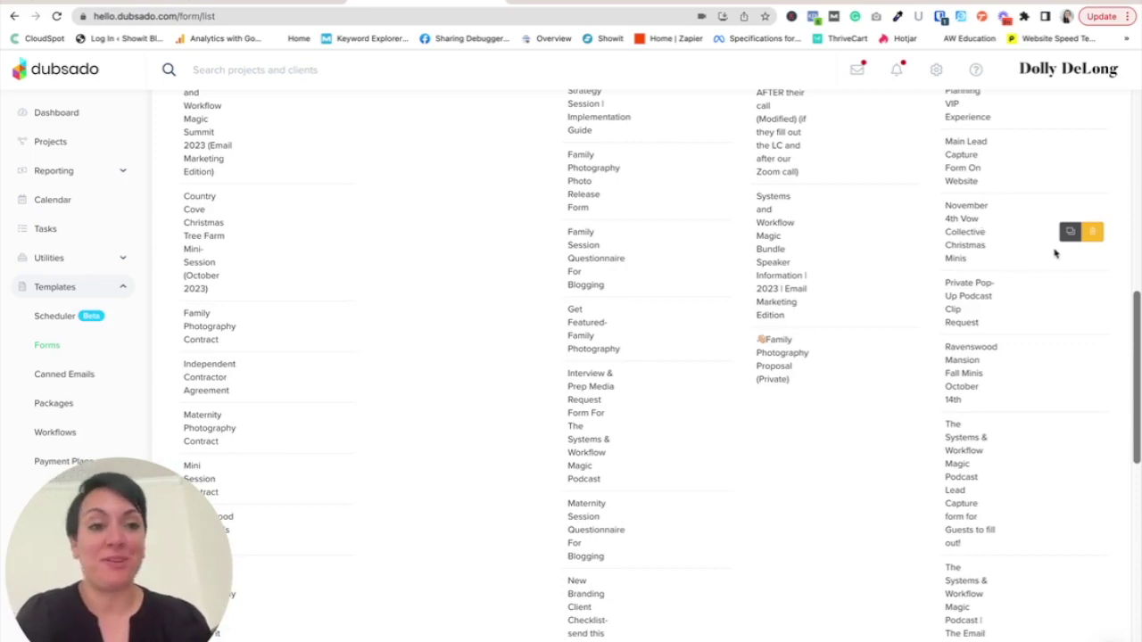
- Duplicate the November 4th Vow Collective Christmas Minis form and open the copy in the builder
{"action": "left_click", "coordinate": [1071, 234]}
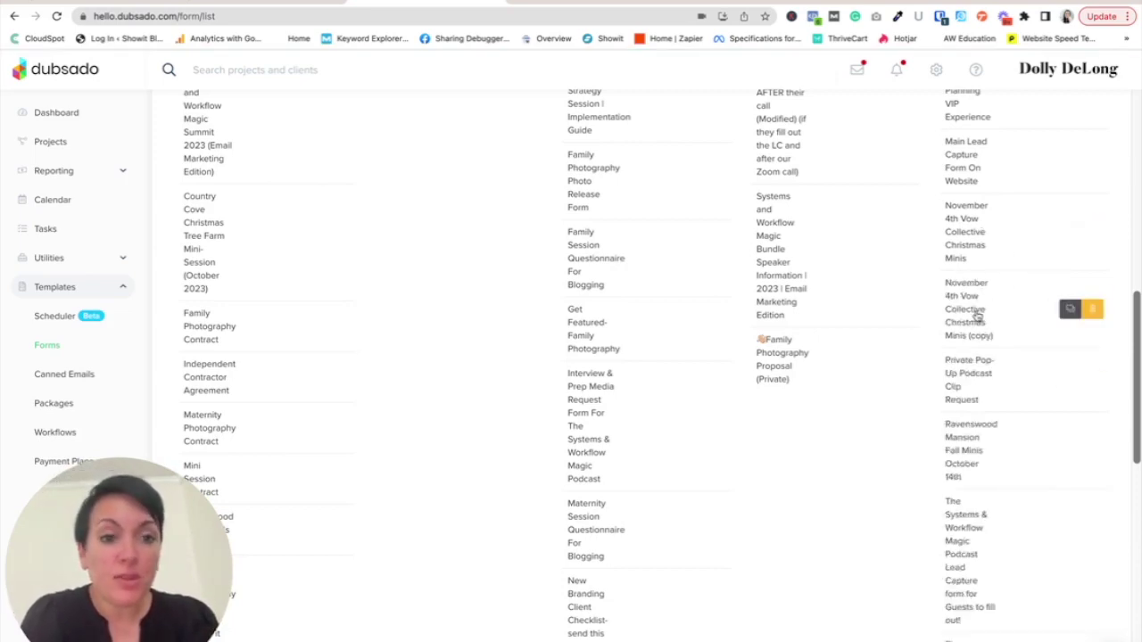
{"action": "left_click", "coordinate": [977, 317]}
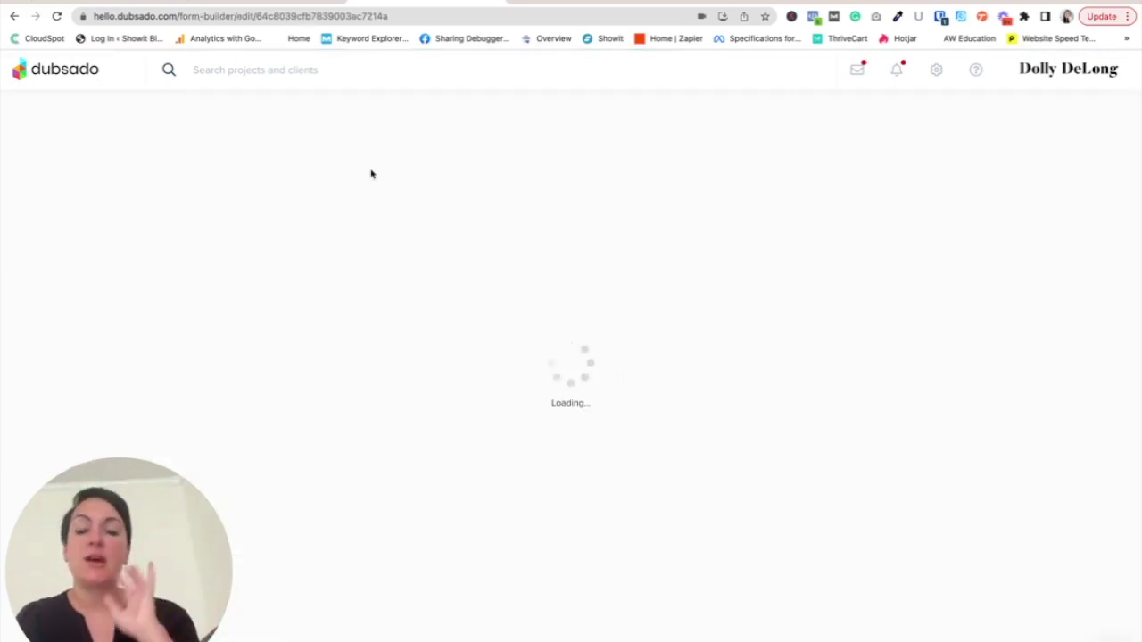
- Retitle the form 'November 4th Pumpkin Fall Minis @ East Nashville Greenhouse'
{"action": "triple_click", "coordinate": [425, 114]}
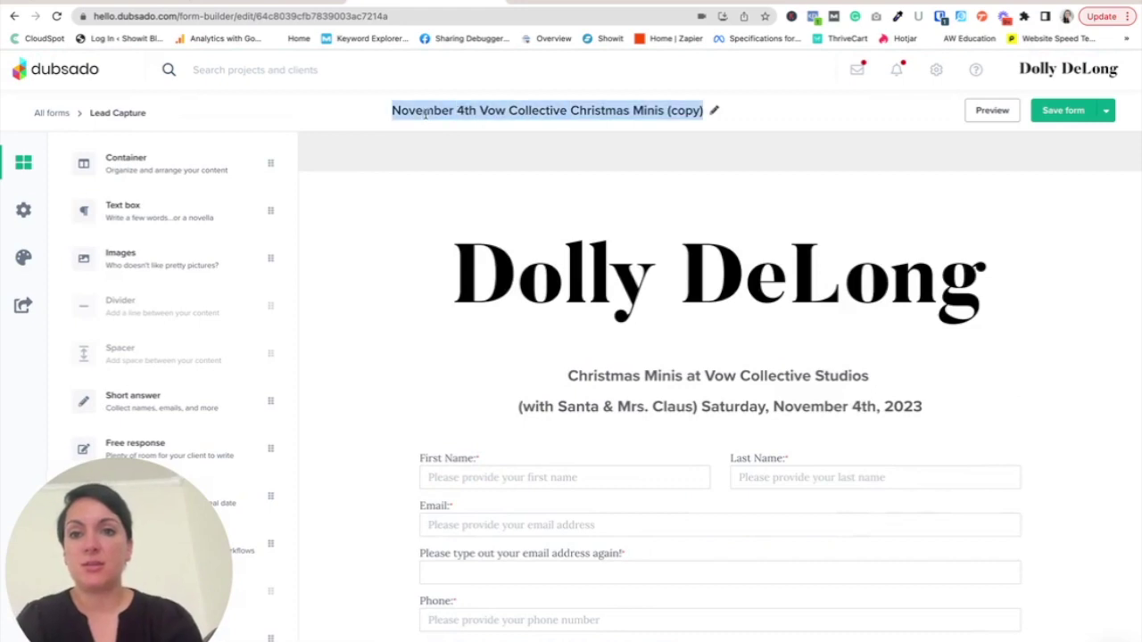
{"action": "type", "text": "November "}
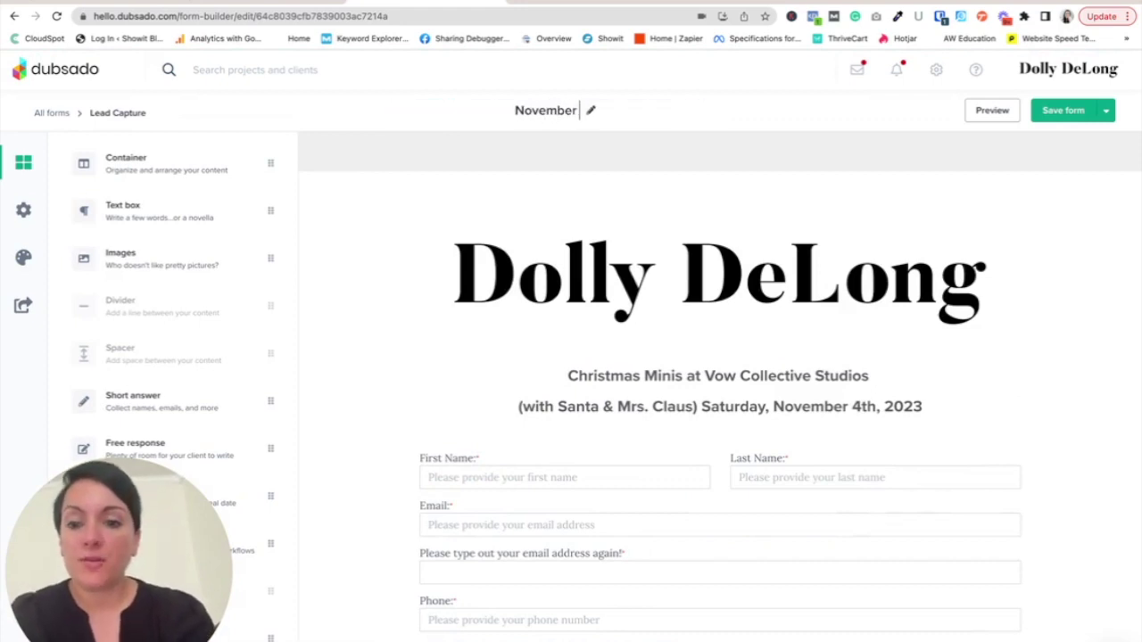
{"action": "type", "text": "4th Fall M"}
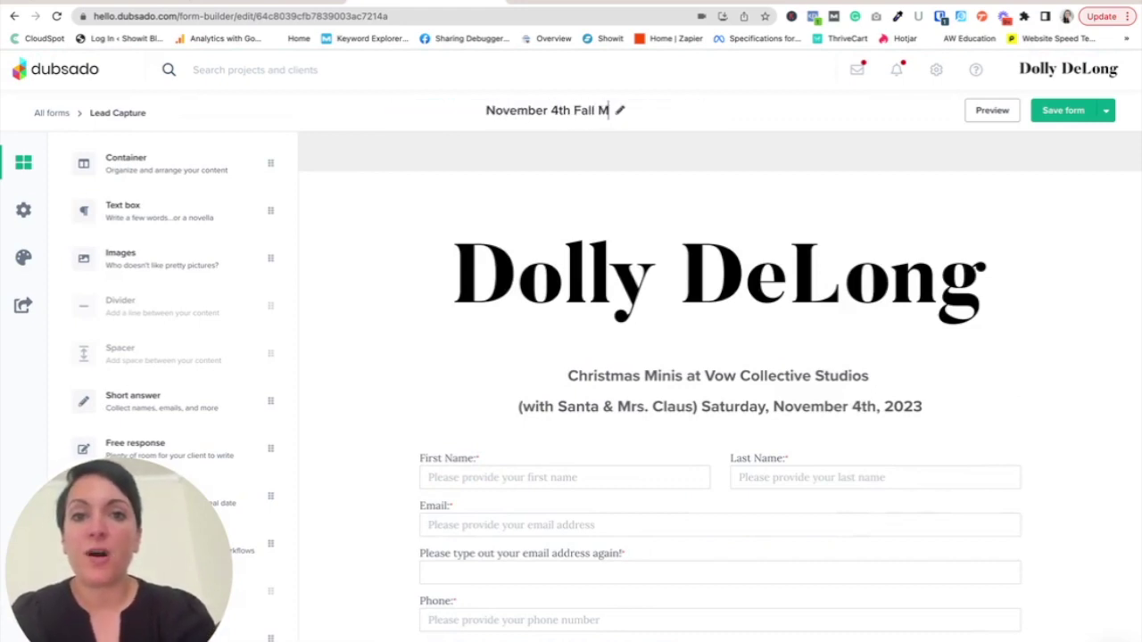
{"action": "key", "text": "BackSpace"}
{"action": "key", "text": "BackSpace"}
{"action": "key", "text": "BackSpace"}
{"action": "key", "text": "BackSpace"}
{"action": "key", "text": "BackSpace"}
{"action": "key", "text": "BackSpace"}
{"action": "type", "text": "Pumpkin"}
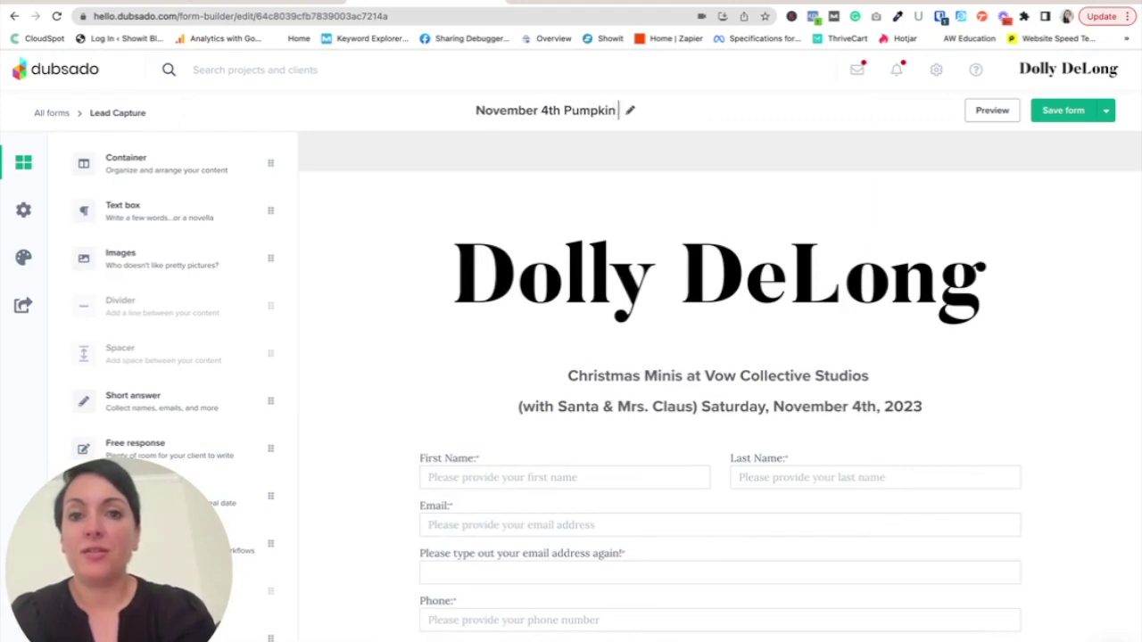
{"action": "type", "text": " Fall Minis @"}
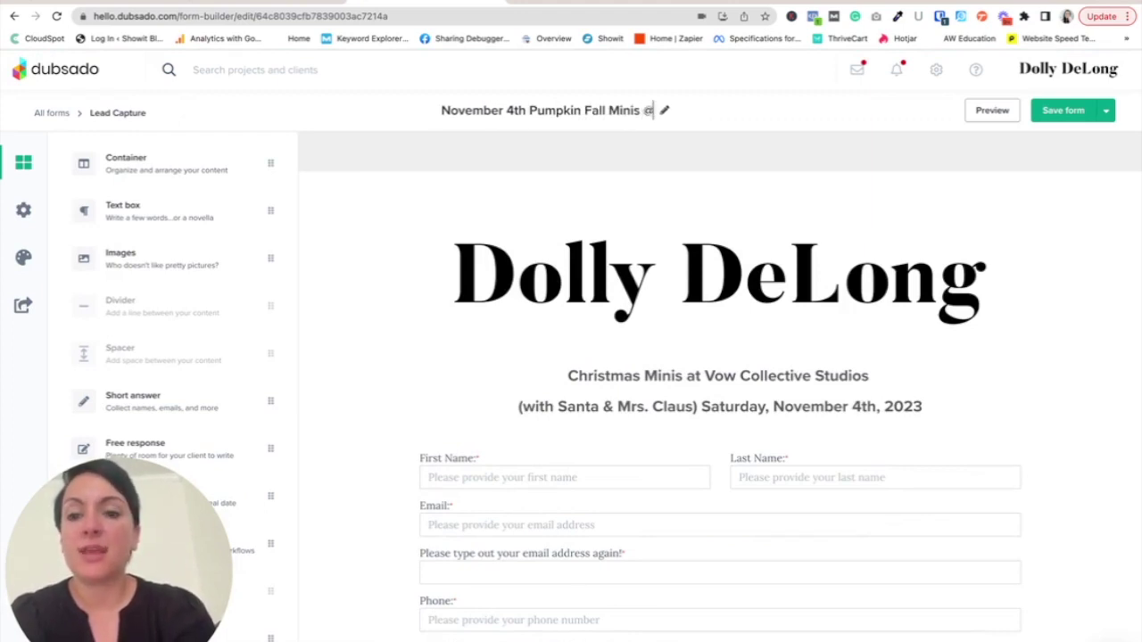
{"action": "type", "text": " East Nashville"}
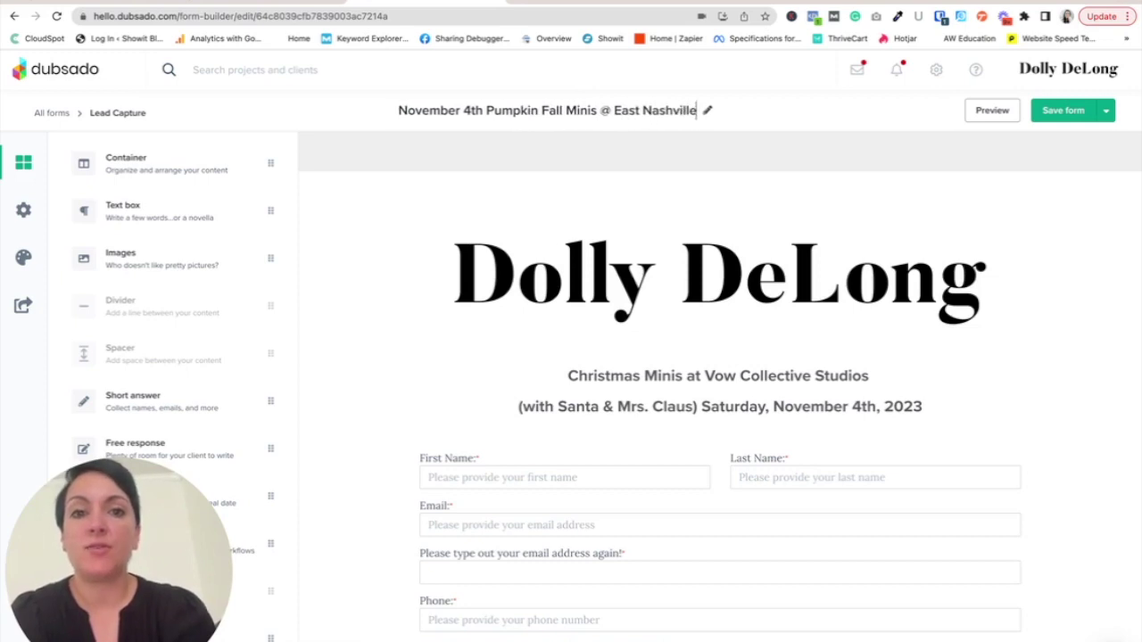
{"action": "type", "text": " Greenhouse"}
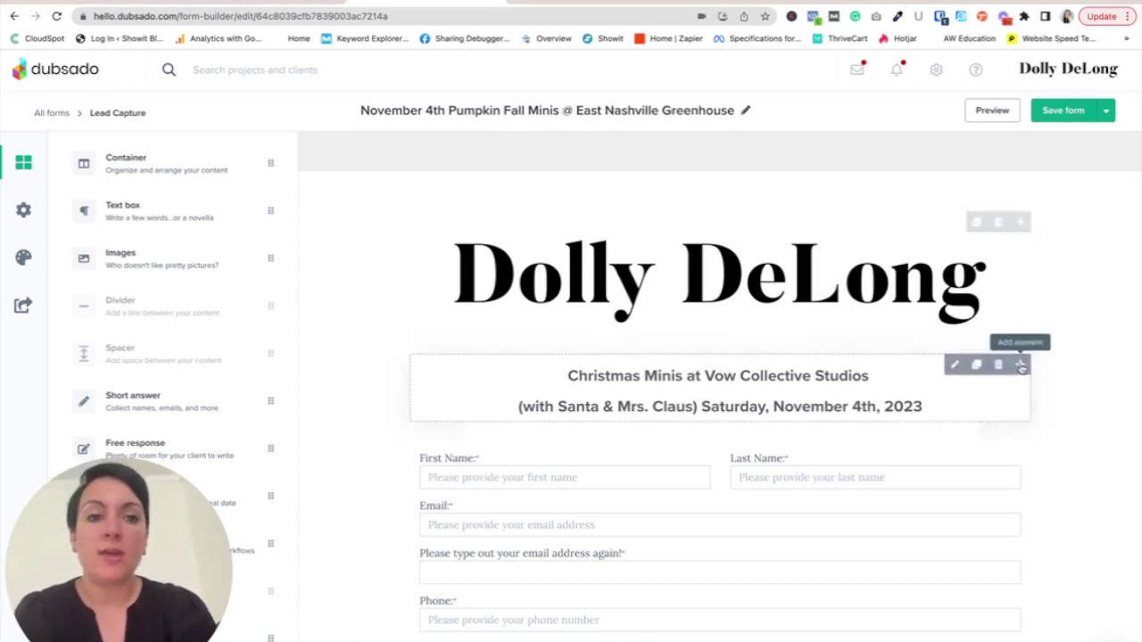
- Replace the heading's first line with 'East Nashville Greenhouse Pumpkin Fall Minis'
{"action": "triple_click", "coordinate": [703, 379]}
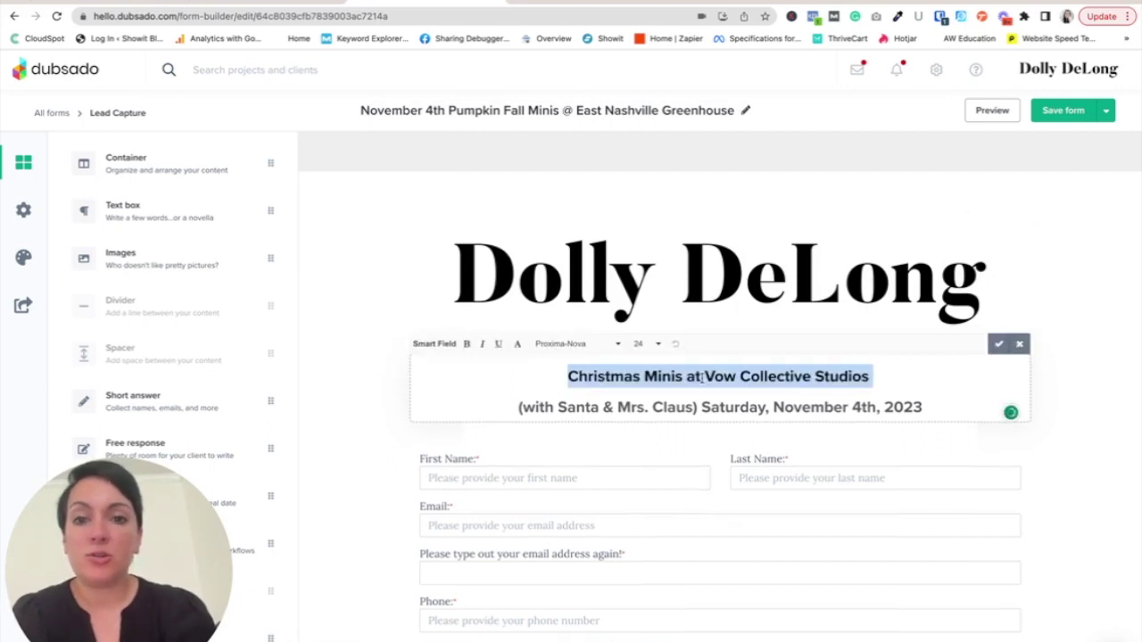
{"action": "type", "text": "November"}
{"action": "key", "text": "BackSpace"}
{"action": "key", "text": "BackSpace"}
{"action": "key", "text": "BackSpace"}
{"action": "key", "text": "BackSpace"}
{"action": "key", "text": "BackSpace"}
{"action": "key", "text": "BackSpace"}
{"action": "key", "text": "BackSpace"}
{"action": "key", "text": "BackSpace"}
{"action": "type", "text": "East Nas"}
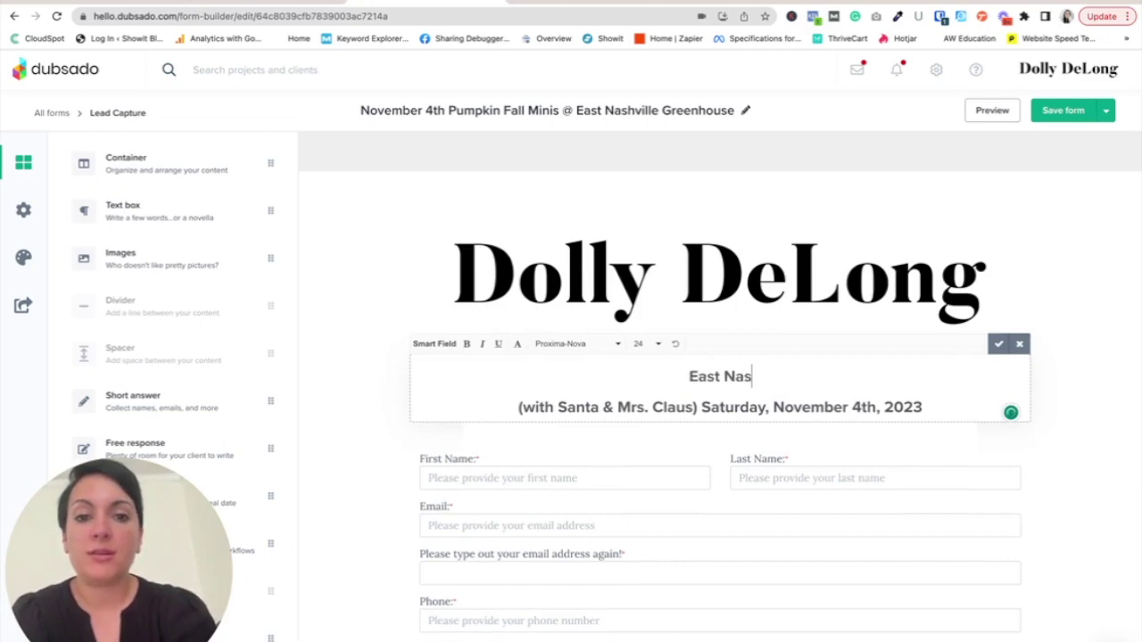
{"action": "type", "text": "hville Greenhous"}
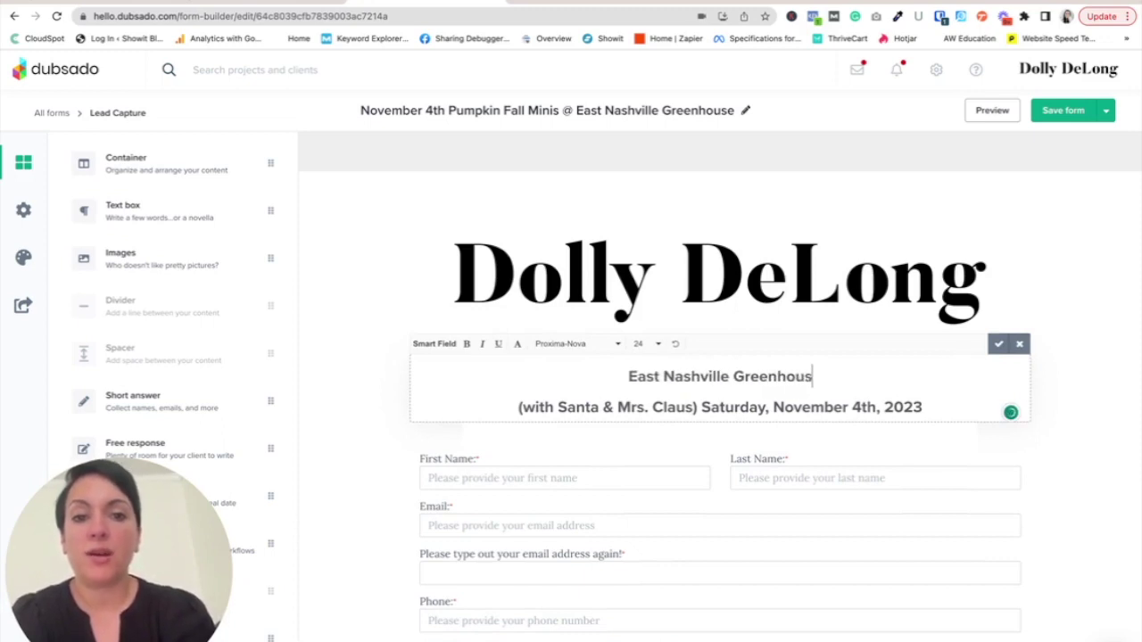
{"action": "type", "text": "e Pumpkin F"}
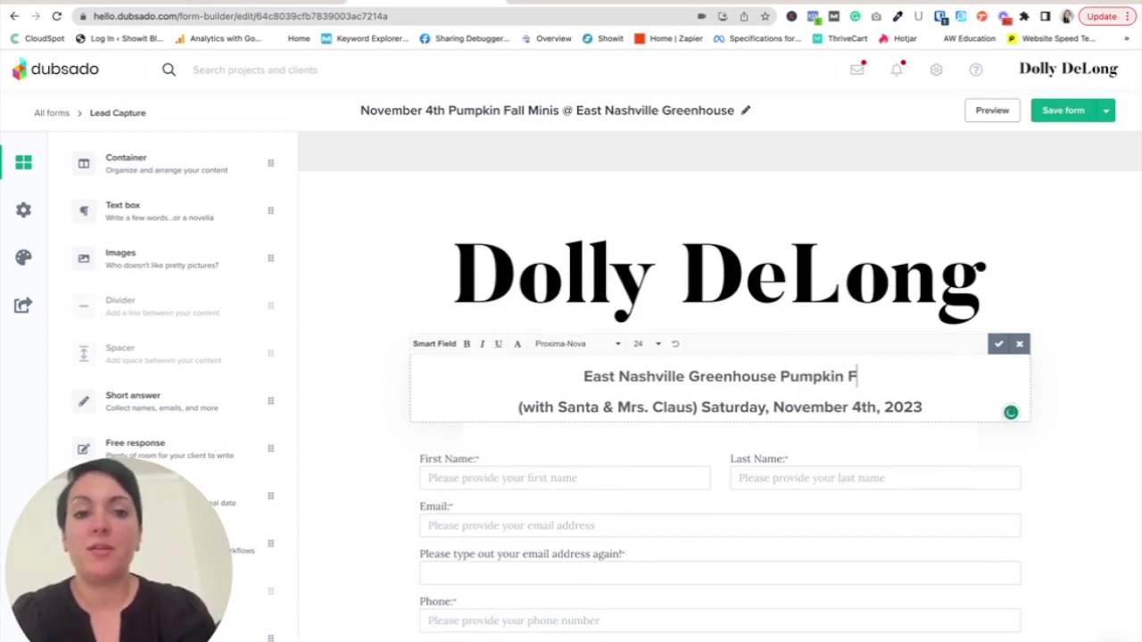
{"action": "type", "text": "all Minis"}
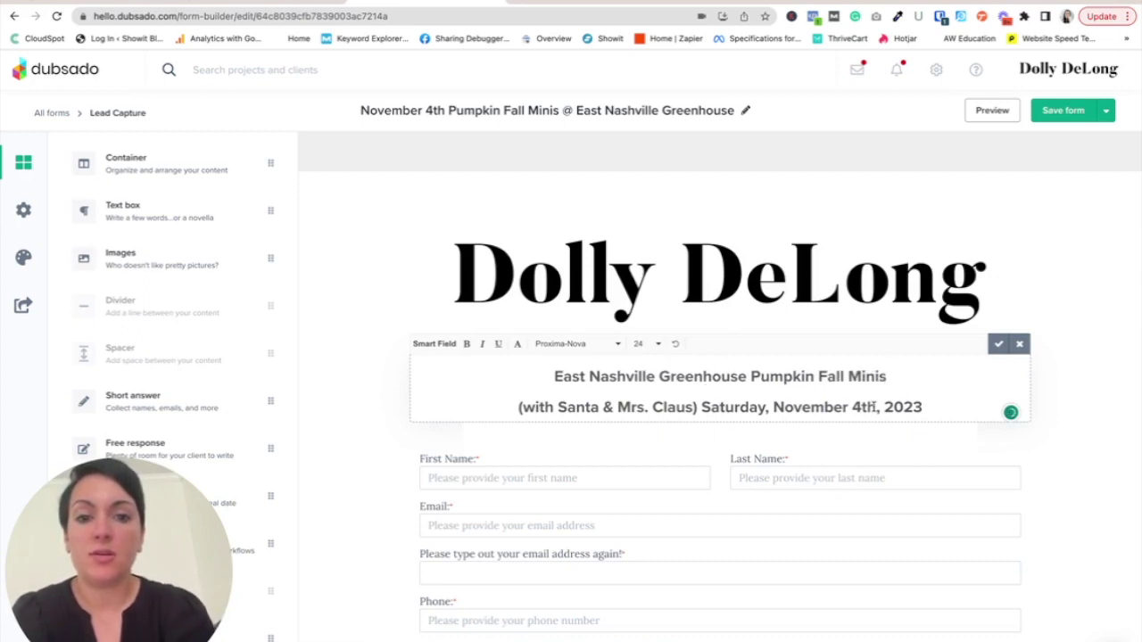
- Make the date line read 'Saturday Morning, November 4th, 2023', without the Santa & Mrs. Claus mention
{"action": "left_click_drag", "start_coordinate": [701, 407], "coordinate": [518, 407]}
{"action": "key", "text": "BackSpace"}
{"action": "left_click", "coordinate": [678, 407]}
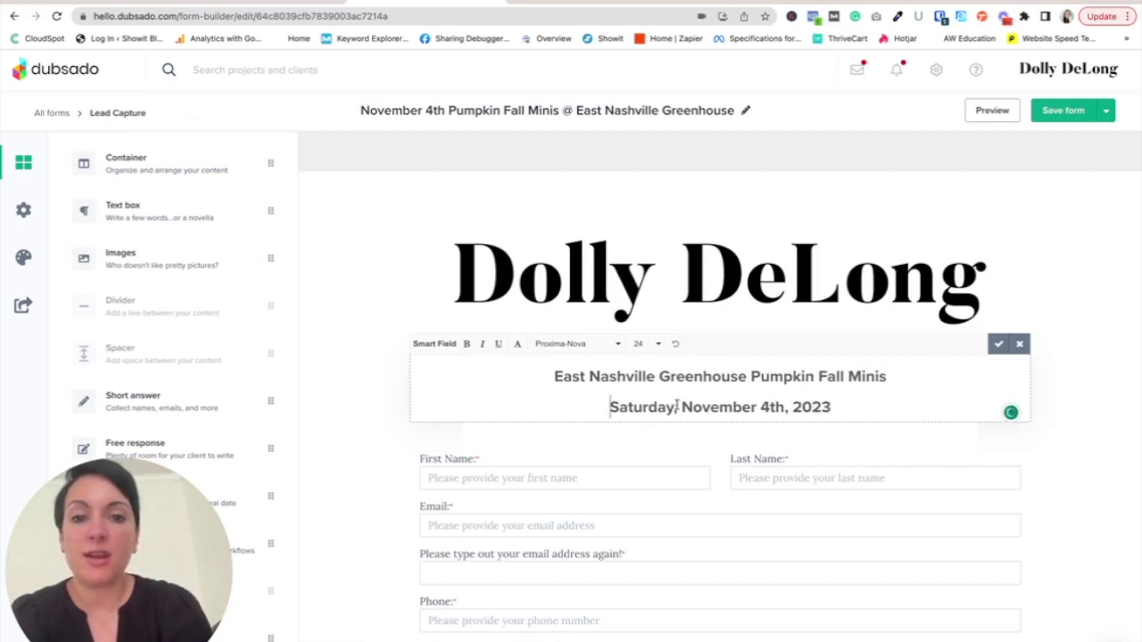
{"action": "type", "text": "Morning,"}
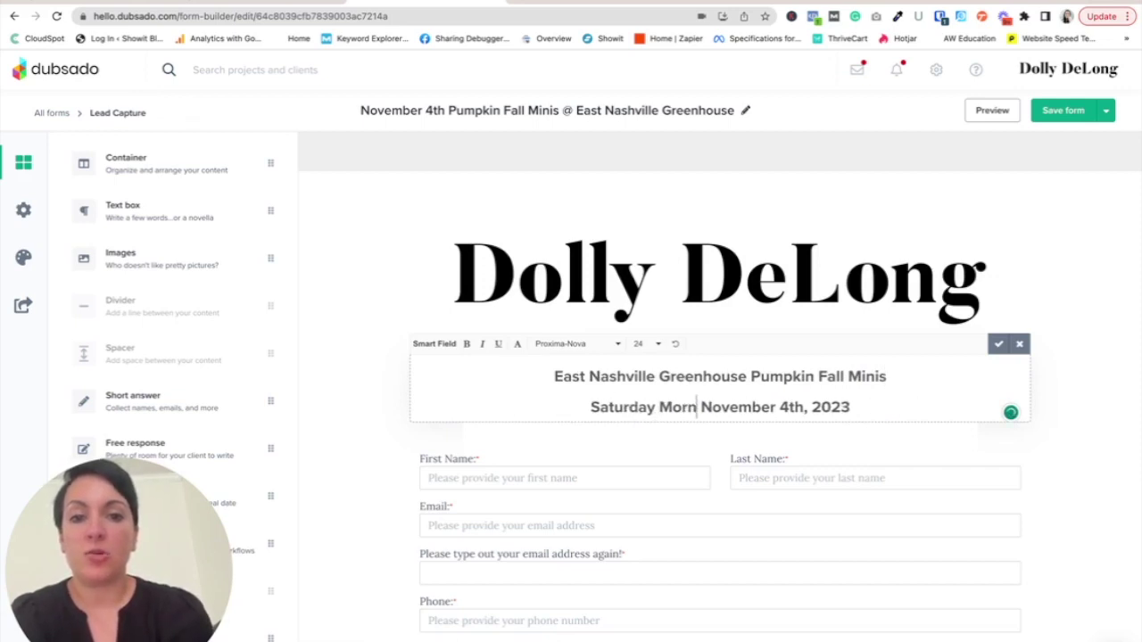
{"action": "left_click", "coordinate": [1097, 403]}
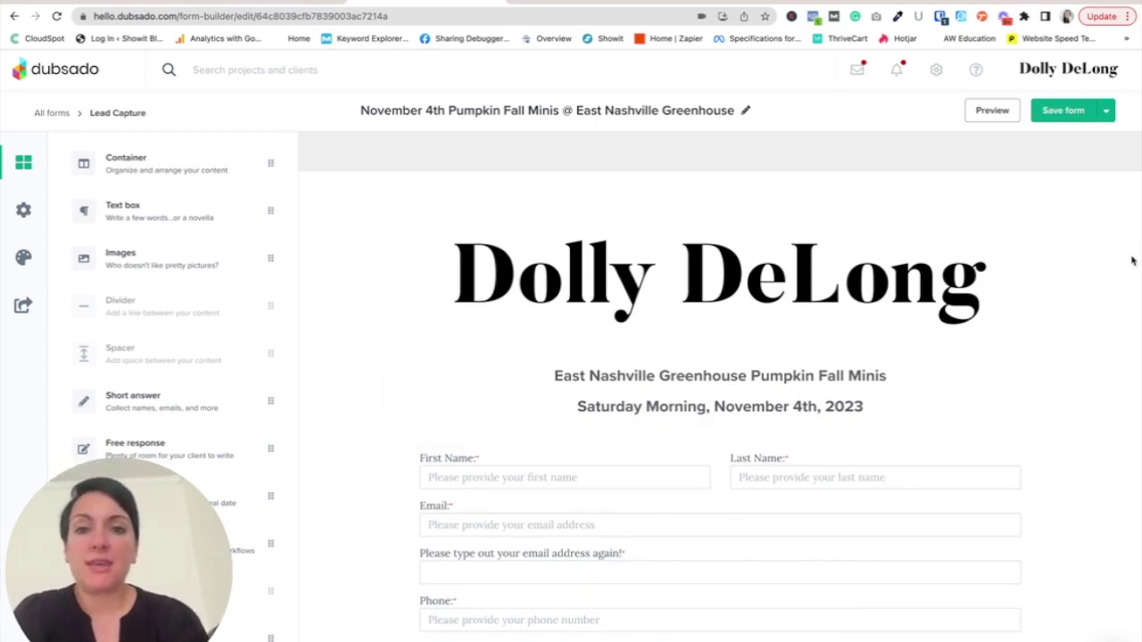
{"action": "scroll", "coordinate": [631, 437], "scroll_direction": "down", "scroll_amount": 1}
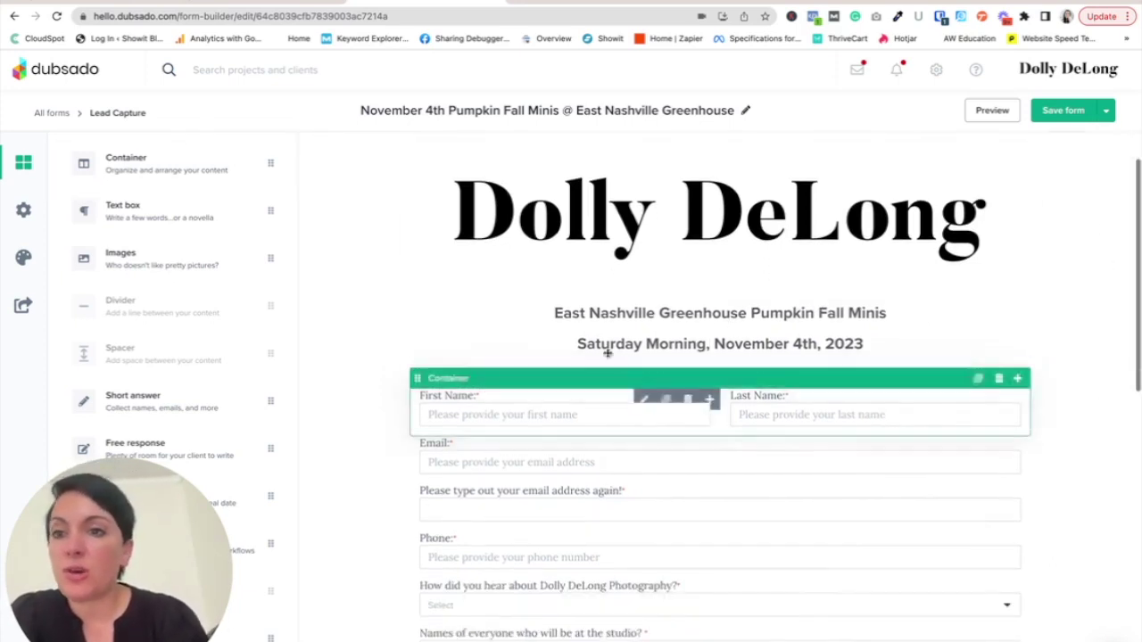
- Open the form settings and remove the default workflow
{"action": "left_click", "coordinate": [24, 217]}
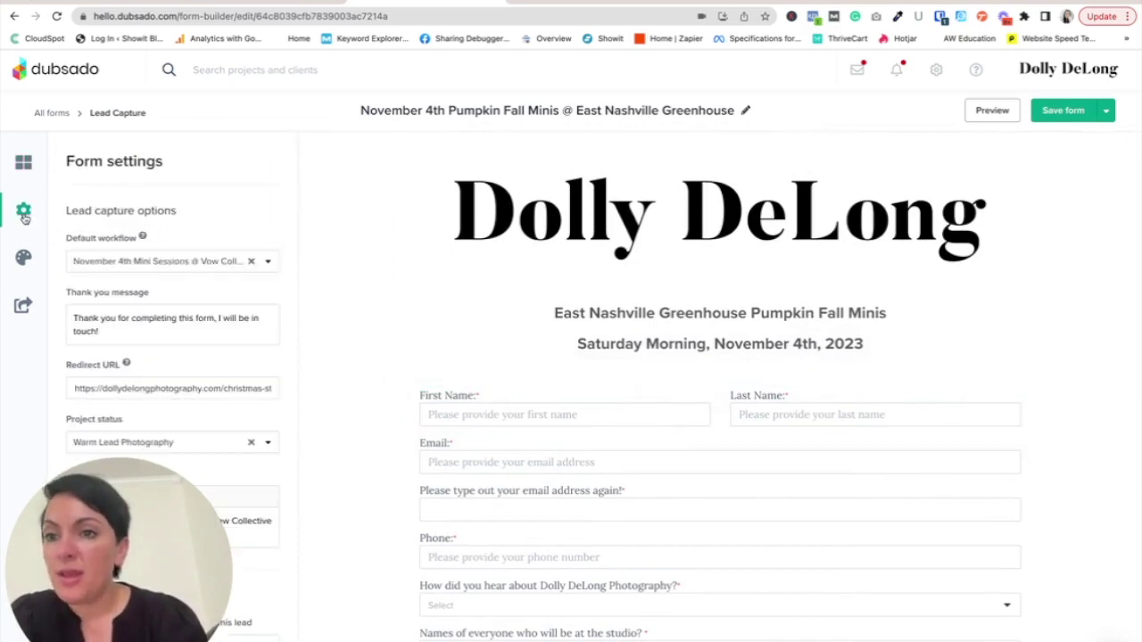
{"action": "left_click", "coordinate": [250, 262]}
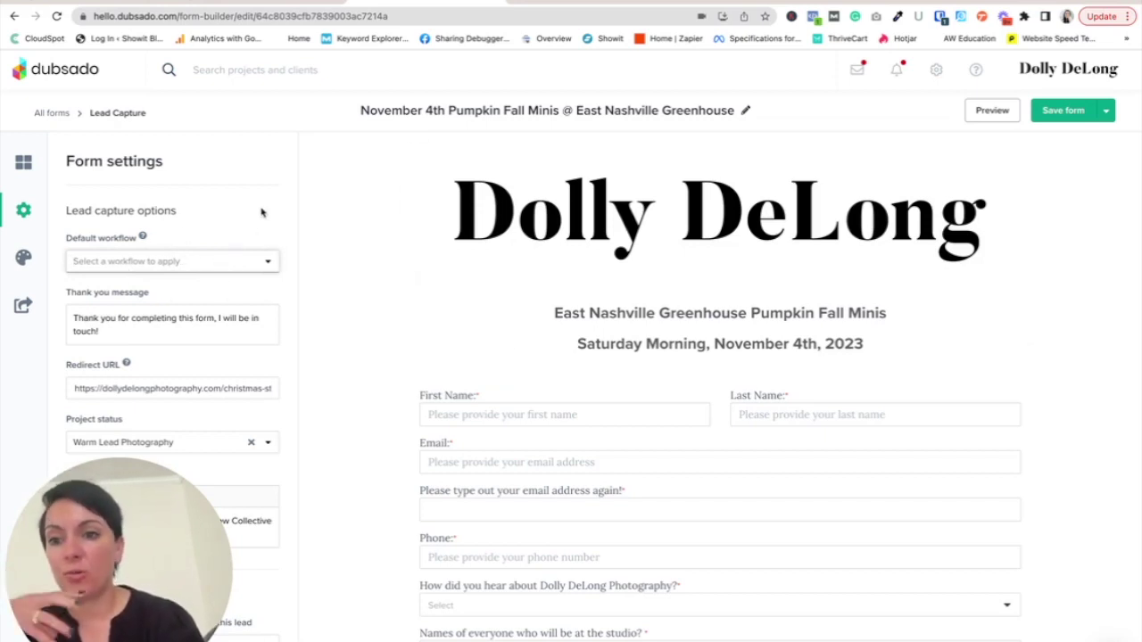
{"action": "scroll", "coordinate": [261, 211], "scroll_direction": "down", "scroll_amount": 1}
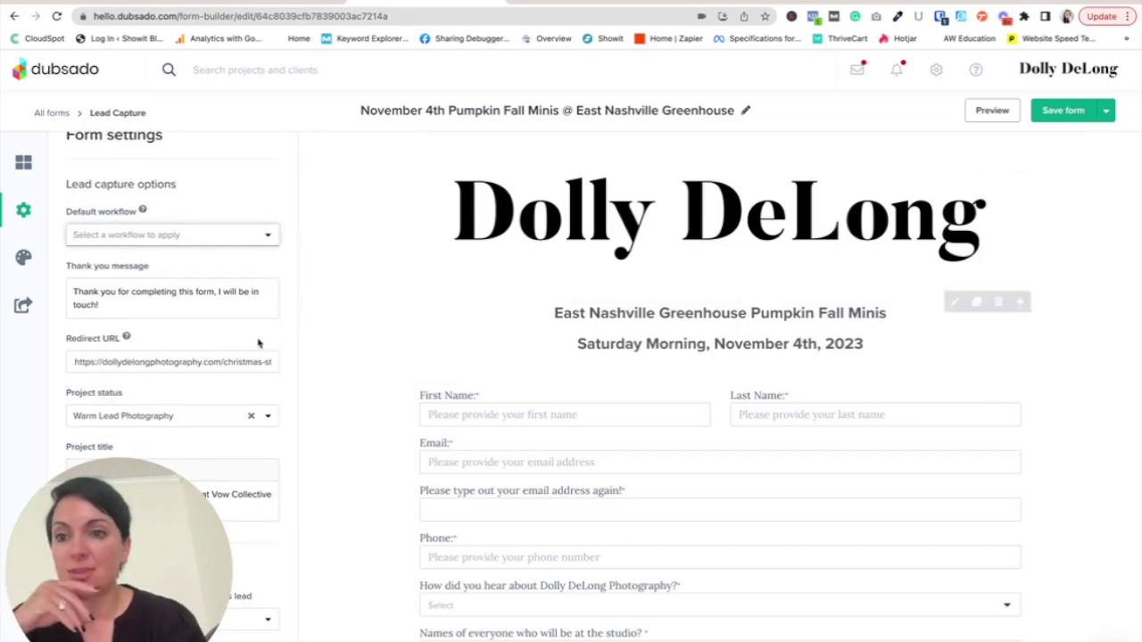
{"action": "scroll", "coordinate": [272, 307], "scroll_direction": "down", "scroll_amount": 1}
{"action": "scroll", "coordinate": [147, 283], "scroll_direction": "down", "scroll_amount": 1}
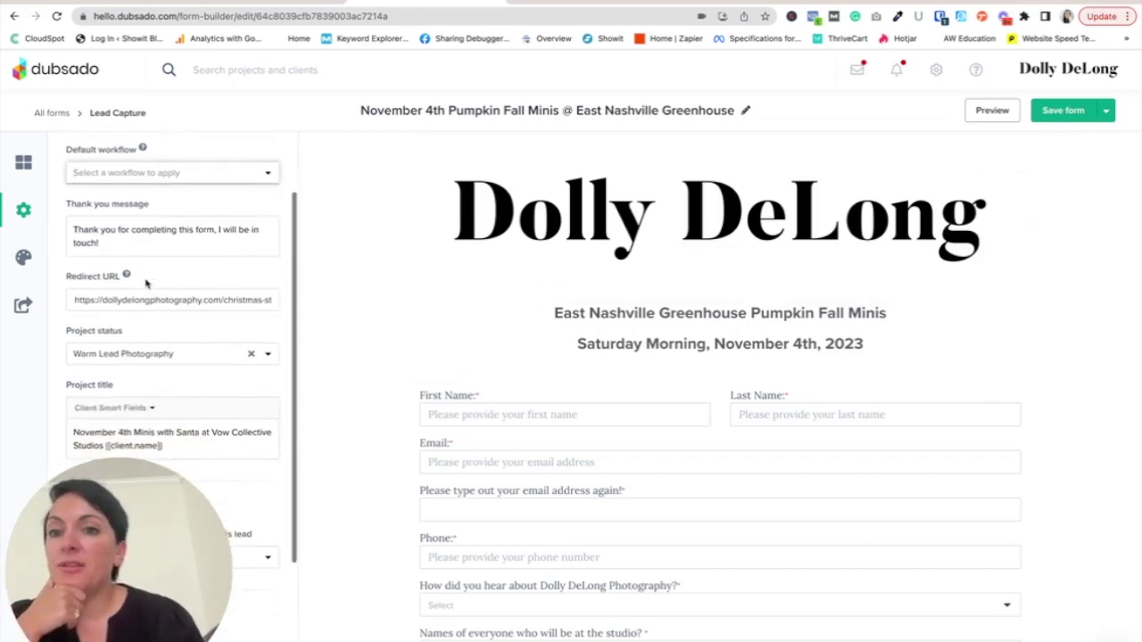
- Delete the old Christmas link from the Redirect URL field, leaving it empty
{"action": "left_click", "coordinate": [117, 303]}
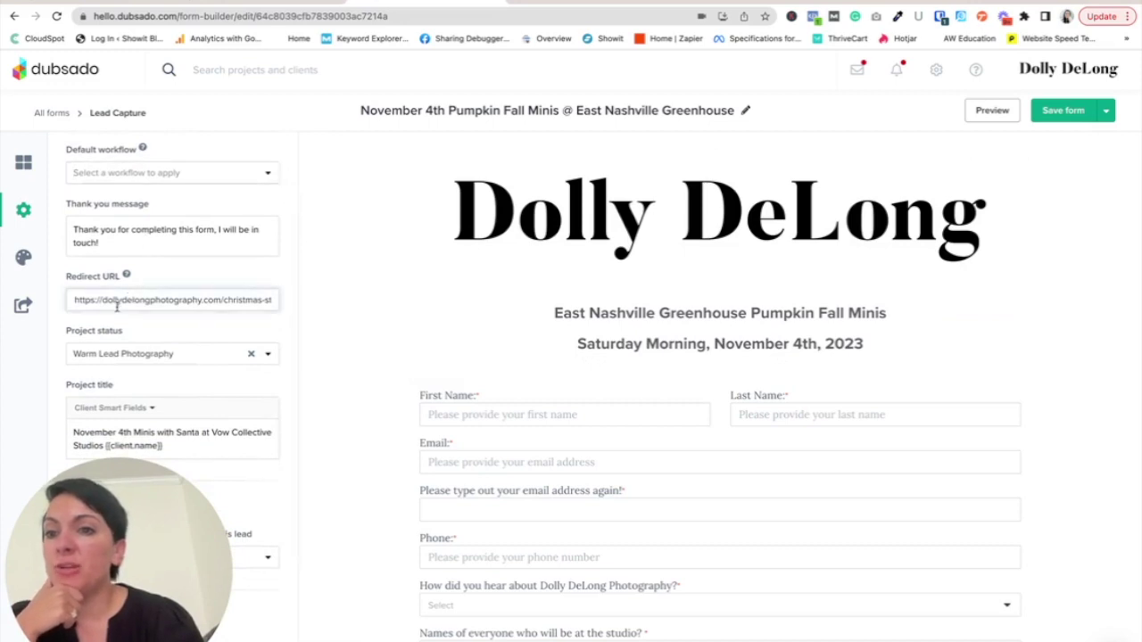
{"action": "triple_click", "coordinate": [117, 304]}
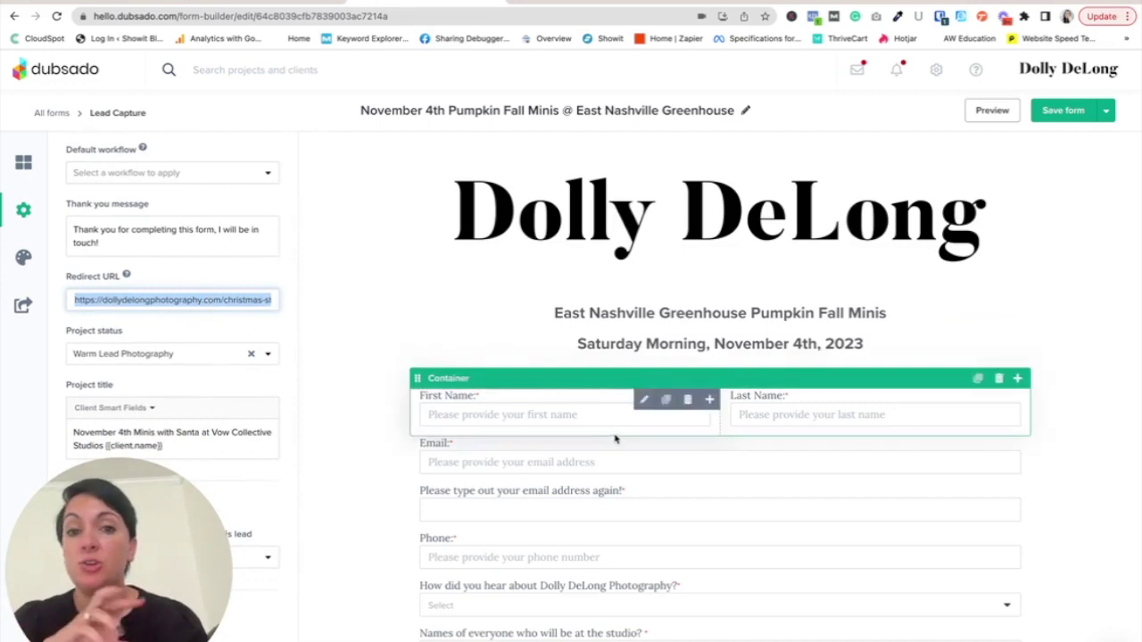
{"action": "key", "text": "BackSpace"}
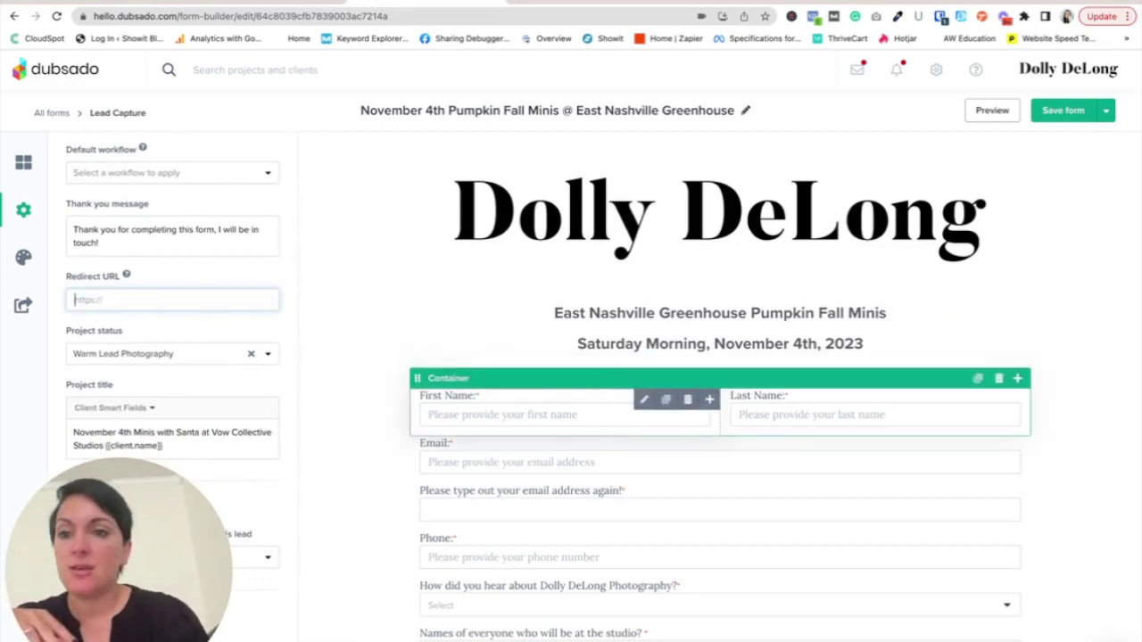
{"action": "scroll", "coordinate": [157, 312], "scroll_direction": "down", "scroll_amount": 1}
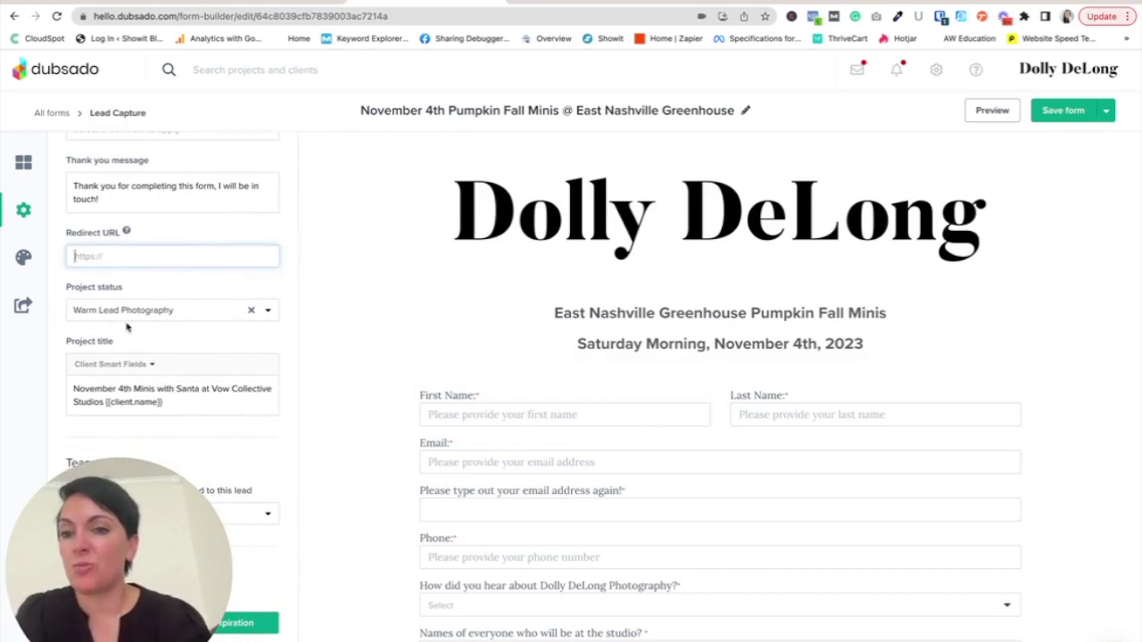
{"action": "scroll", "coordinate": [129, 364], "scroll_direction": "down", "scroll_amount": 1}
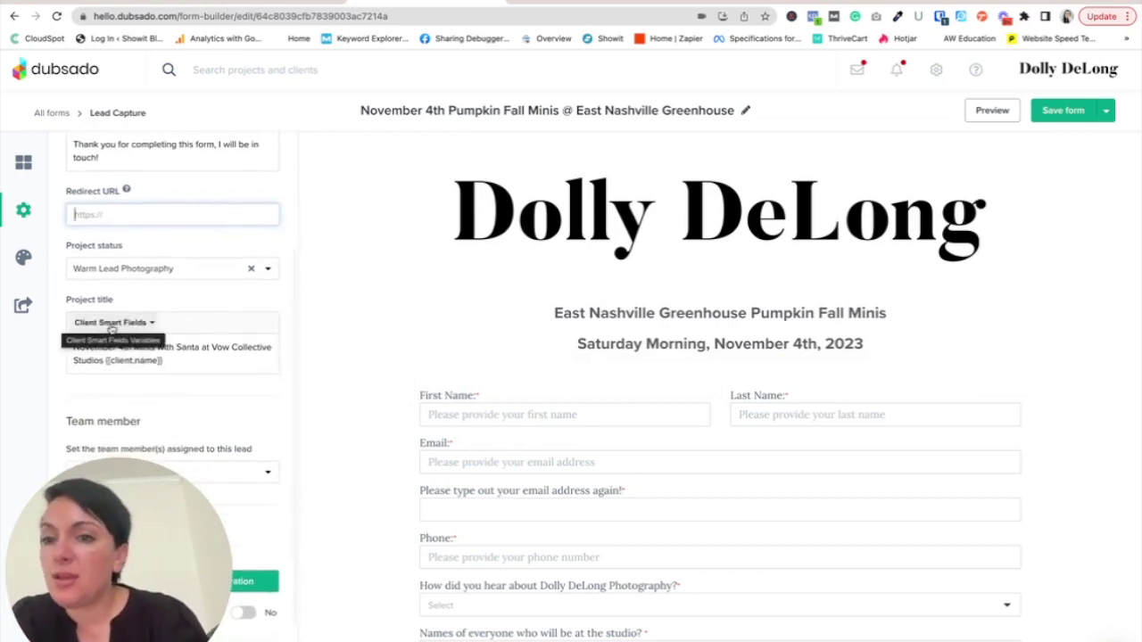
- Change the project title to 'November 4th Minis @ East Nashville Greenhouse Pumpkin Minis {{client.name}}'
{"action": "left_click", "coordinate": [206, 363]}
{"action": "left_click_drag", "start_coordinate": [271, 349], "coordinate": [158, 347]}
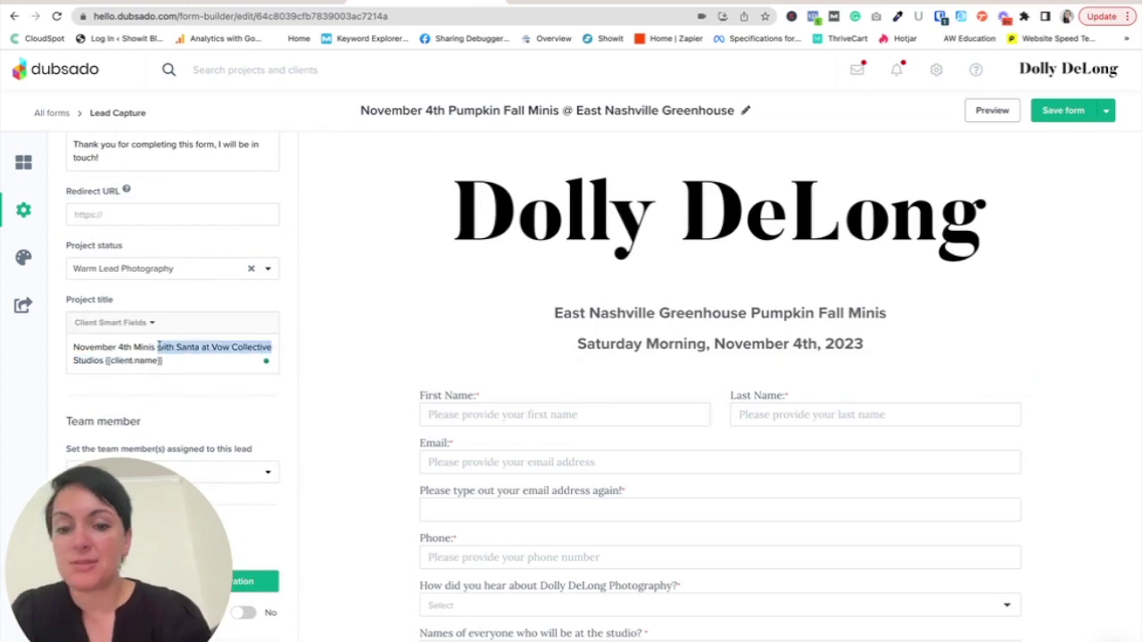
{"action": "type", "text": "@ East Na"}
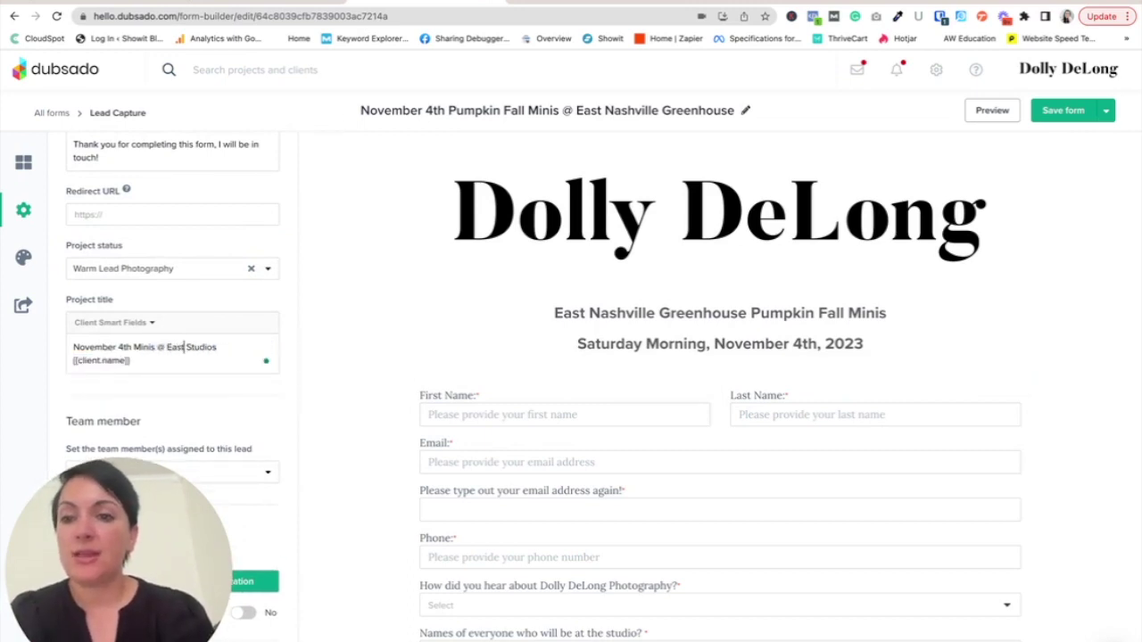
{"action": "type", "text": "shville Greenhouse"}
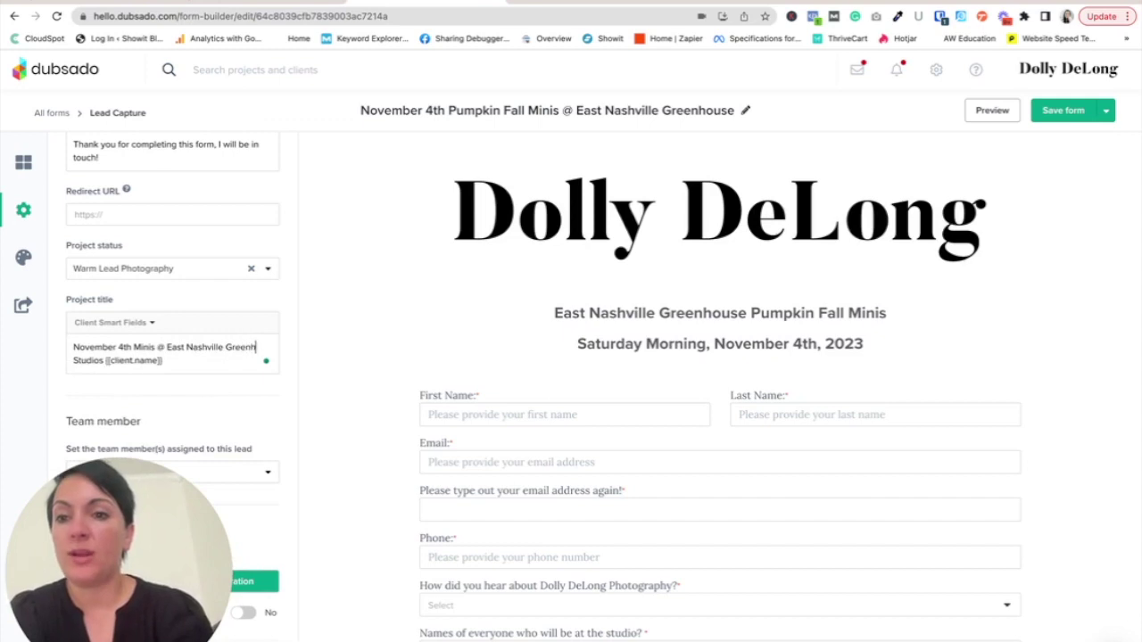
{"action": "type", "text": " Pumpkin Minis"}
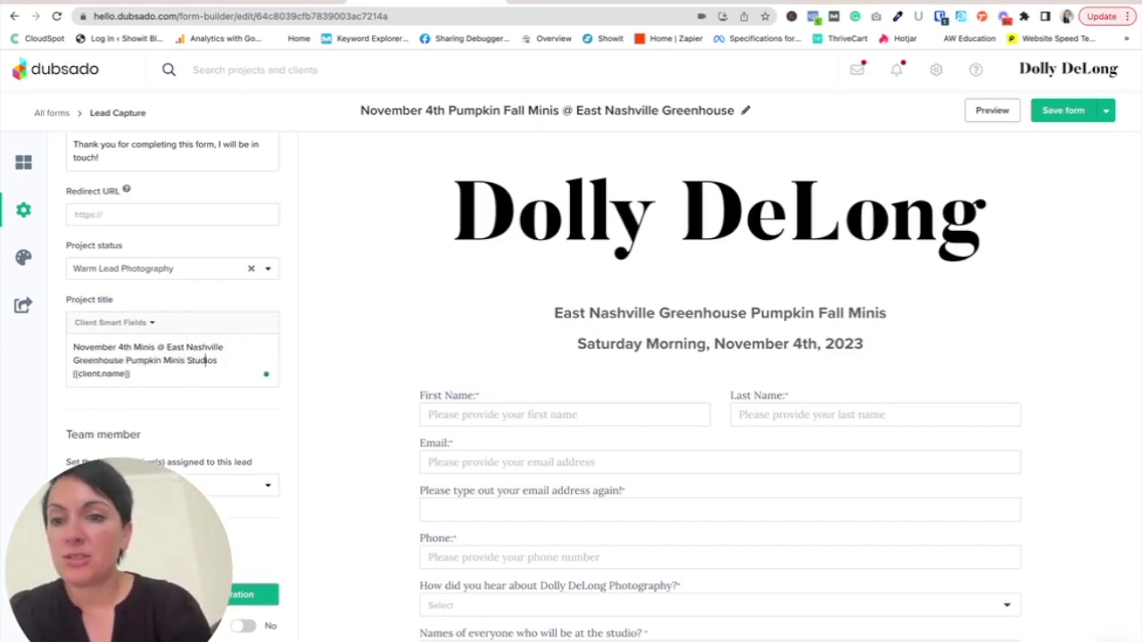
{"action": "key", "text": "BackSpace"}
{"action": "key", "text": "BackSpace"}
{"action": "key", "text": "BackSpace"}
{"action": "key", "text": "BackSpace"}
{"action": "key", "text": "BackSpace"}
{"action": "key", "text": "BackSpace"}
{"action": "key", "text": "BackSpace"}
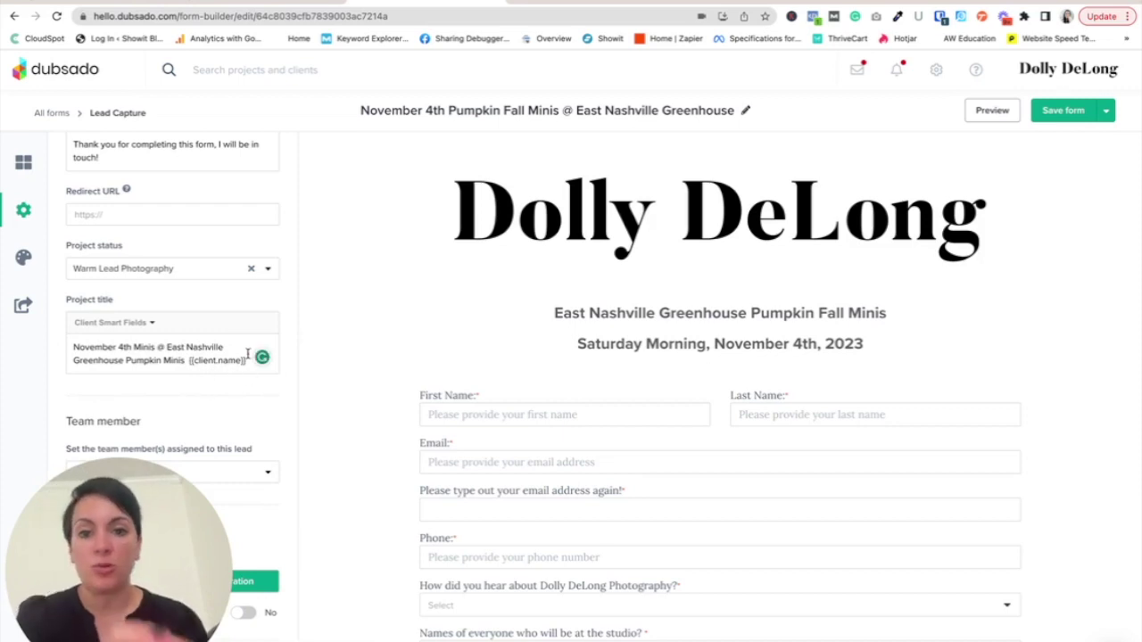
{"action": "scroll", "coordinate": [253, 413], "scroll_direction": "down", "scroll_amount": 1}
{"action": "scroll", "coordinate": [253, 413], "scroll_direction": "down", "scroll_amount": 1}
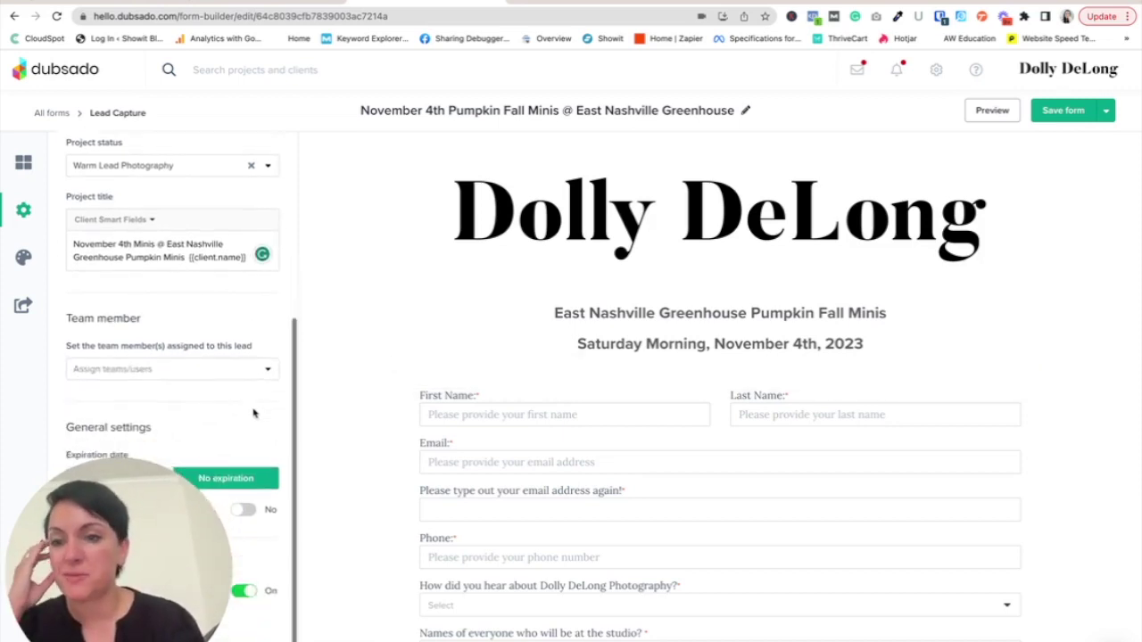
- Show the form elements list and scroll through the name, email, phone, referral and attendee fields
{"action": "left_click", "coordinate": [23, 163]}
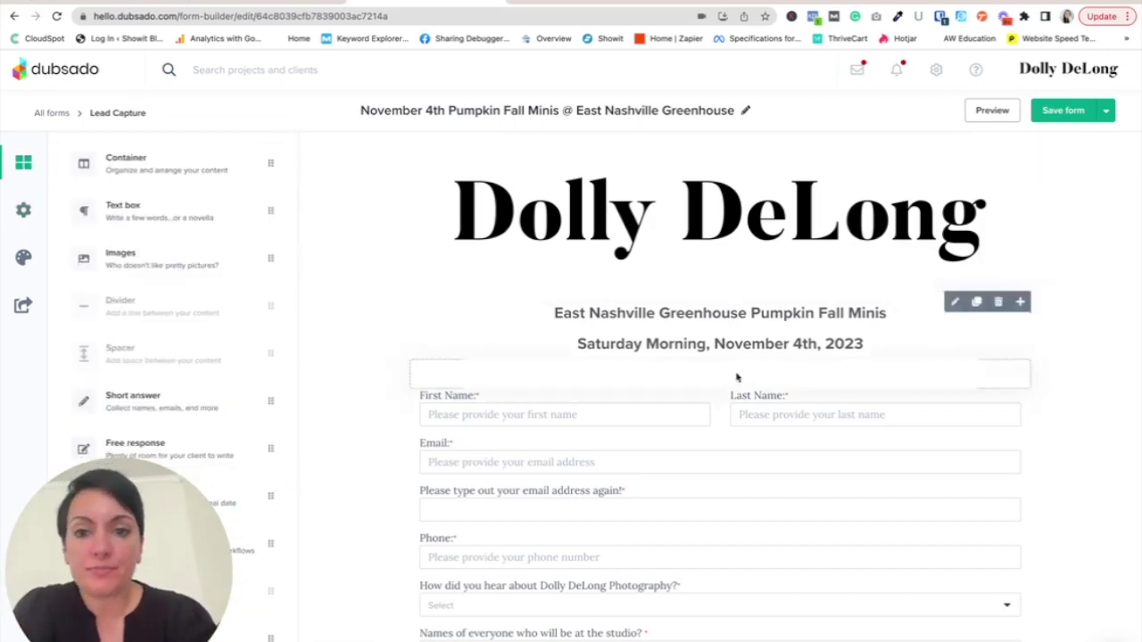
{"action": "scroll", "coordinate": [741, 384], "scroll_direction": "down", "scroll_amount": 1}
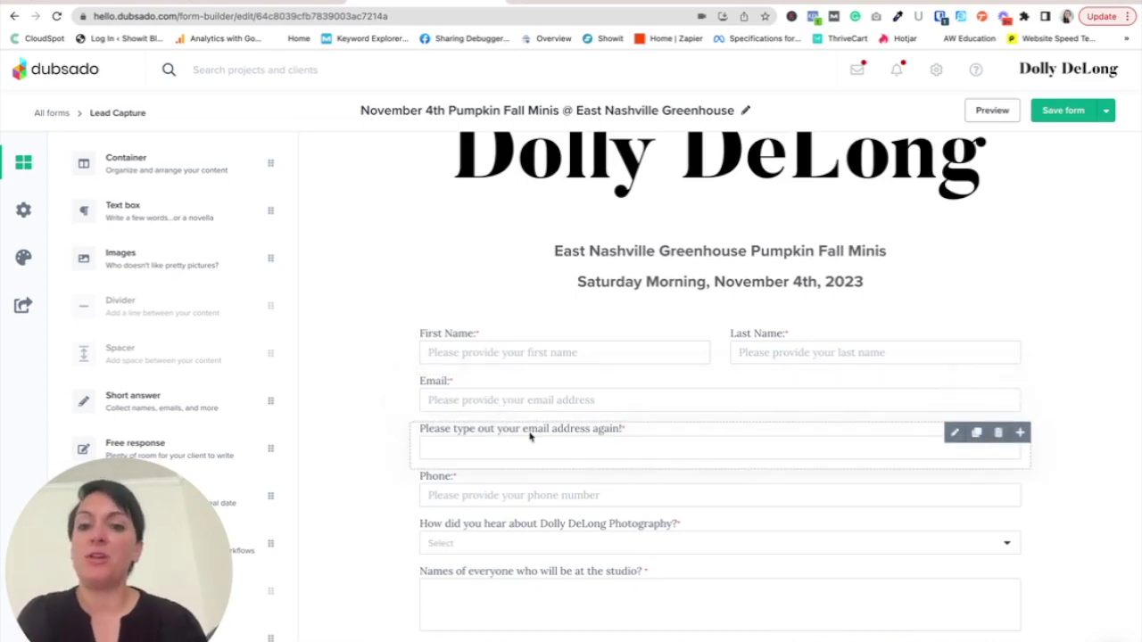
{"action": "scroll", "coordinate": [530, 436], "scroll_direction": "down", "scroll_amount": 1}
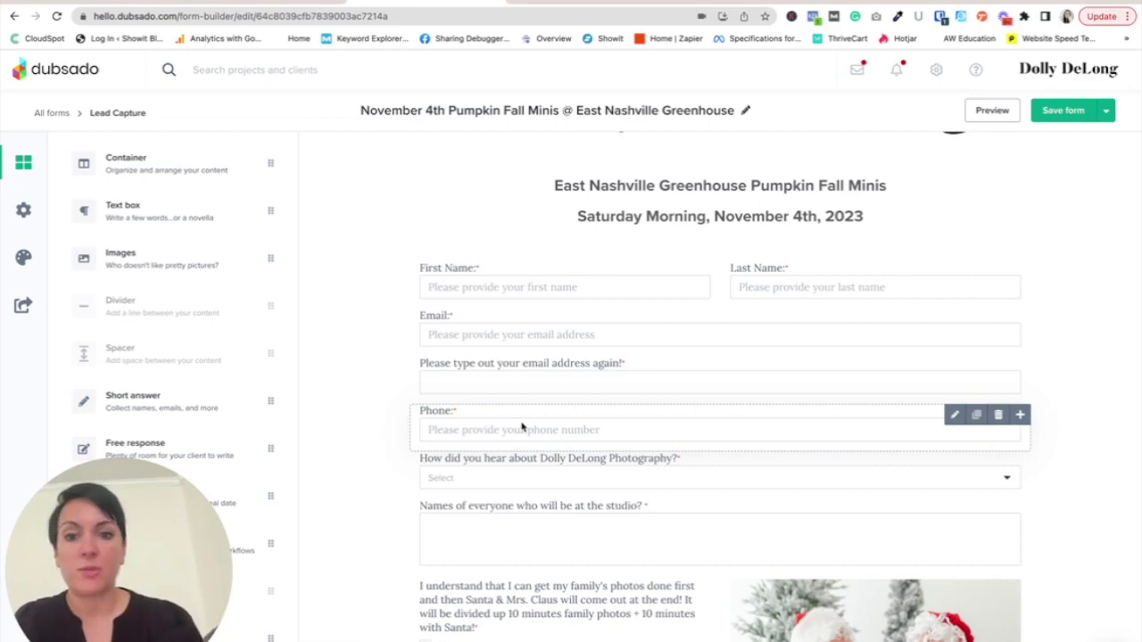
{"action": "scroll", "coordinate": [533, 492], "scroll_direction": "down", "scroll_amount": 1}
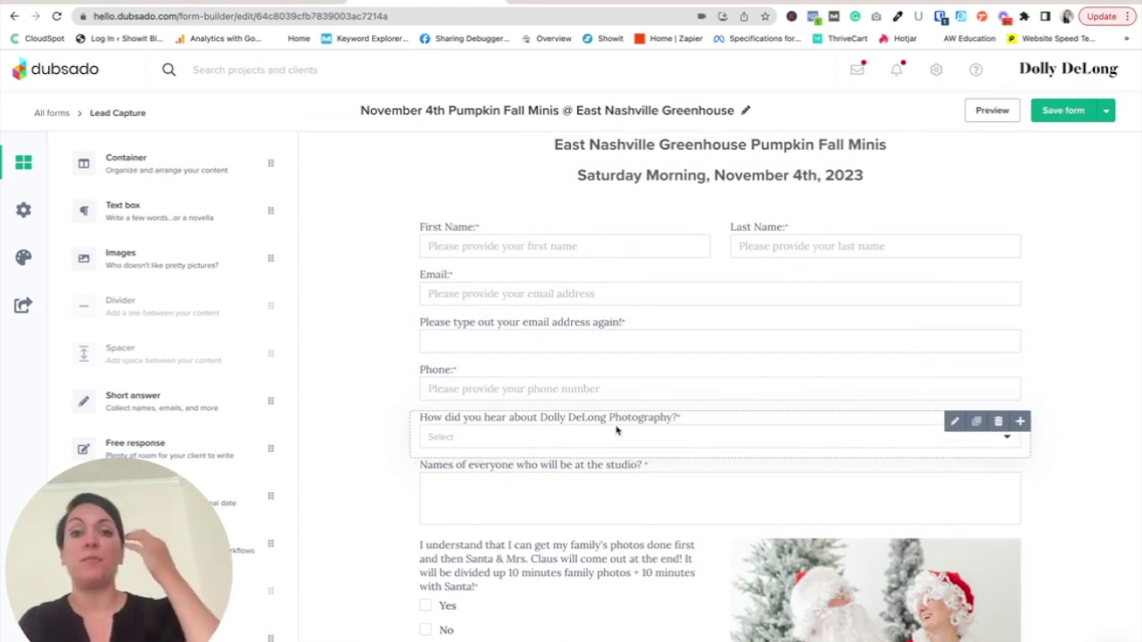
- Change the names question to end with 'session?' instead of 'studio?', then open the Santa photo's settings
{"action": "left_click", "coordinate": [672, 503]}
{"action": "left_click_drag", "start_coordinate": [273, 273], "coordinate": [230, 274]}
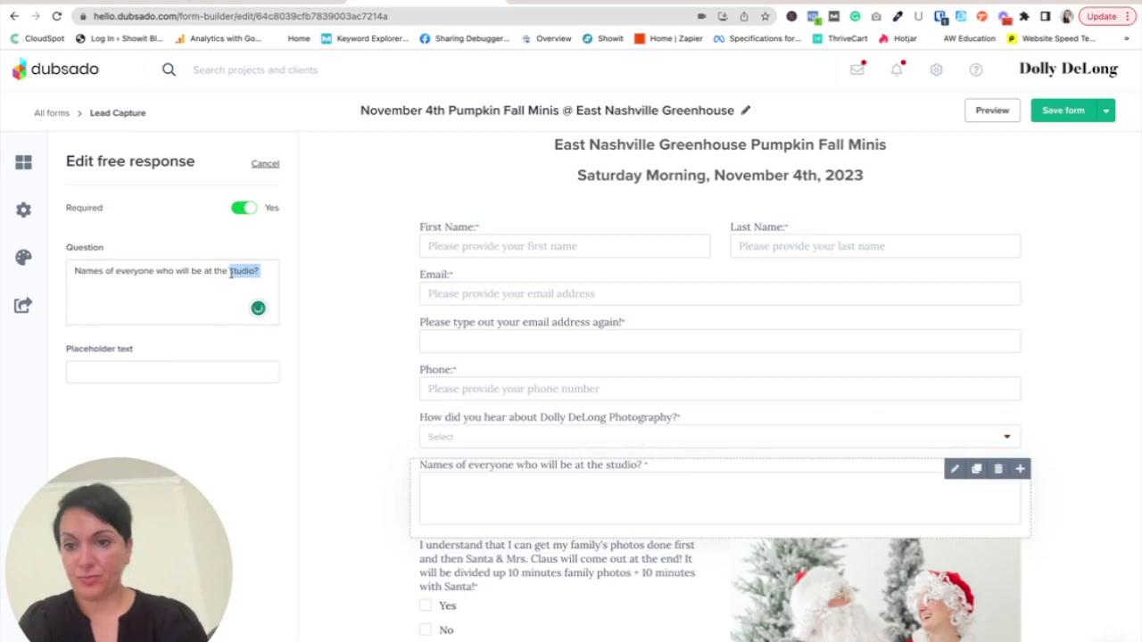
{"action": "type", "text": "session"}
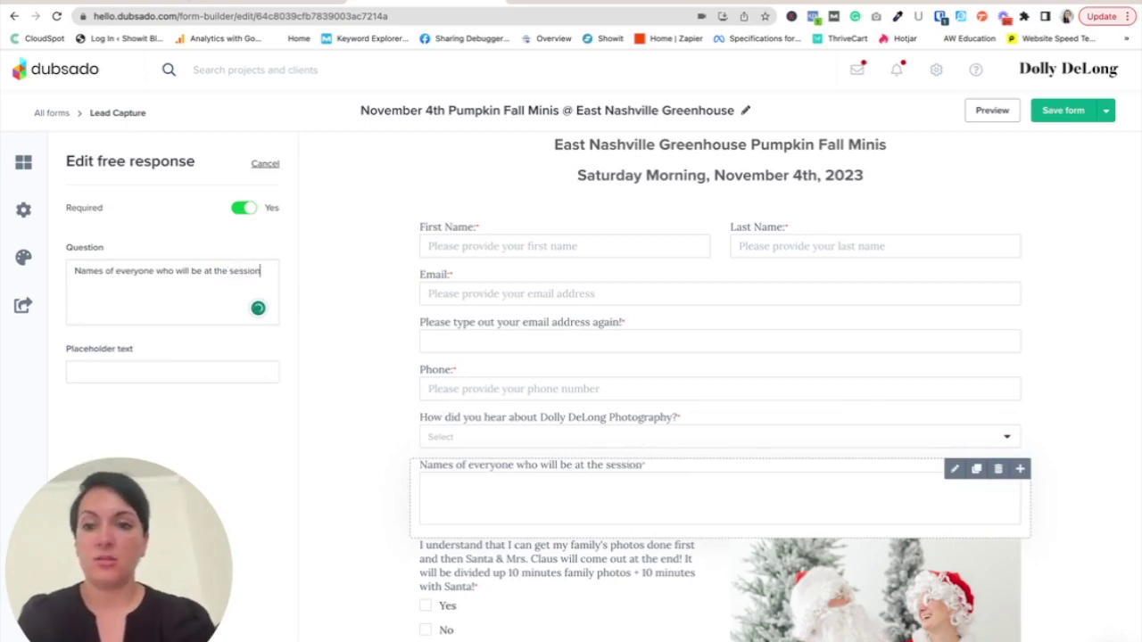
{"action": "type", "text": ":?"}
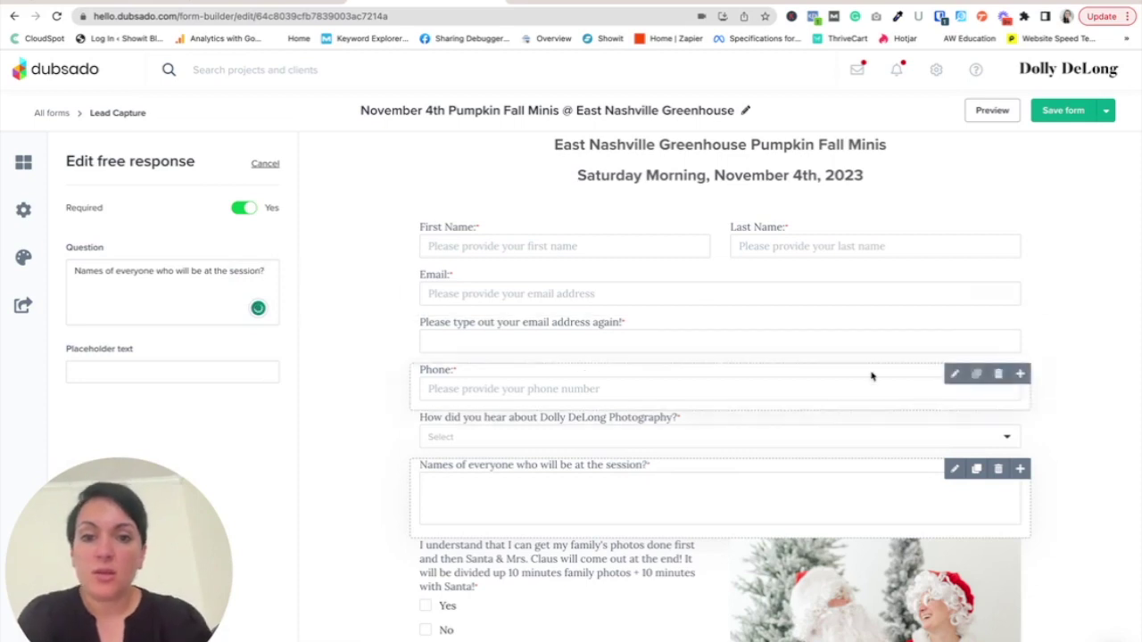
{"action": "left_click", "coordinate": [1075, 473]}
{"action": "scroll", "coordinate": [1071, 520], "scroll_direction": "down", "scroll_amount": 3}
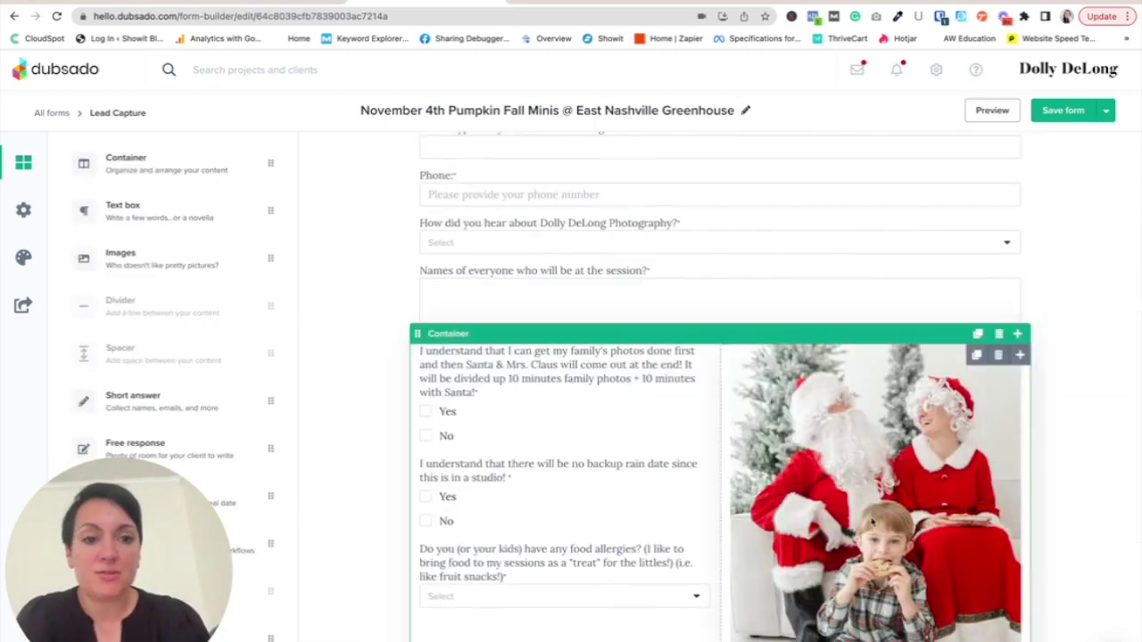
{"action": "left_click", "coordinate": [874, 490]}
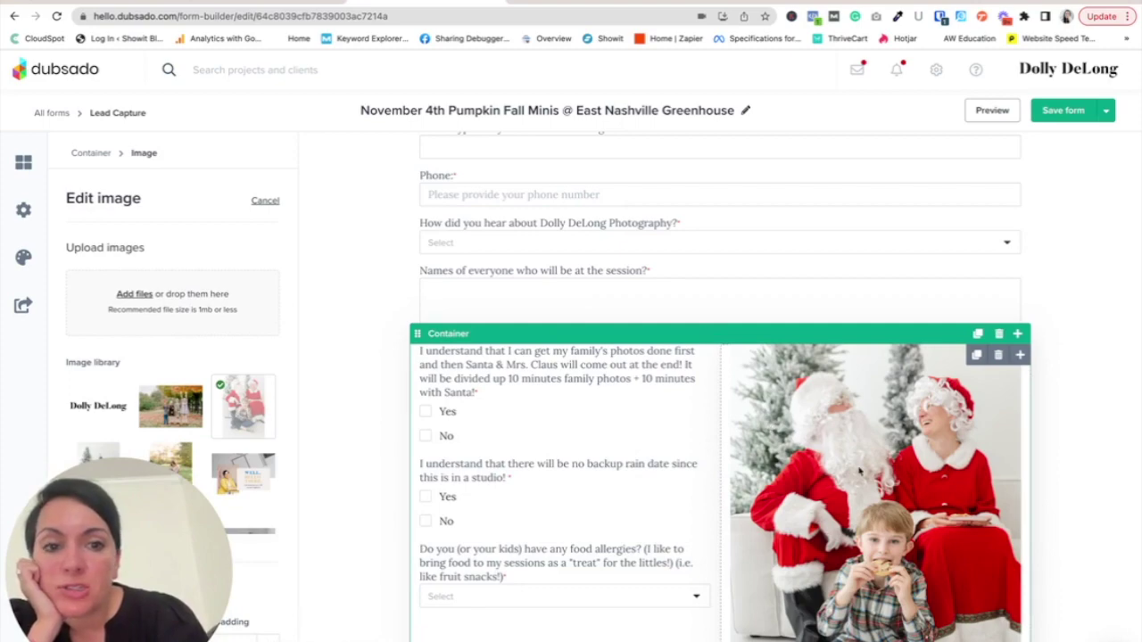
- Upload the 1.58.42 PM screenshot and swap the Santa photo for the greenhouse image
{"action": "left_click", "coordinate": [118, 296]}
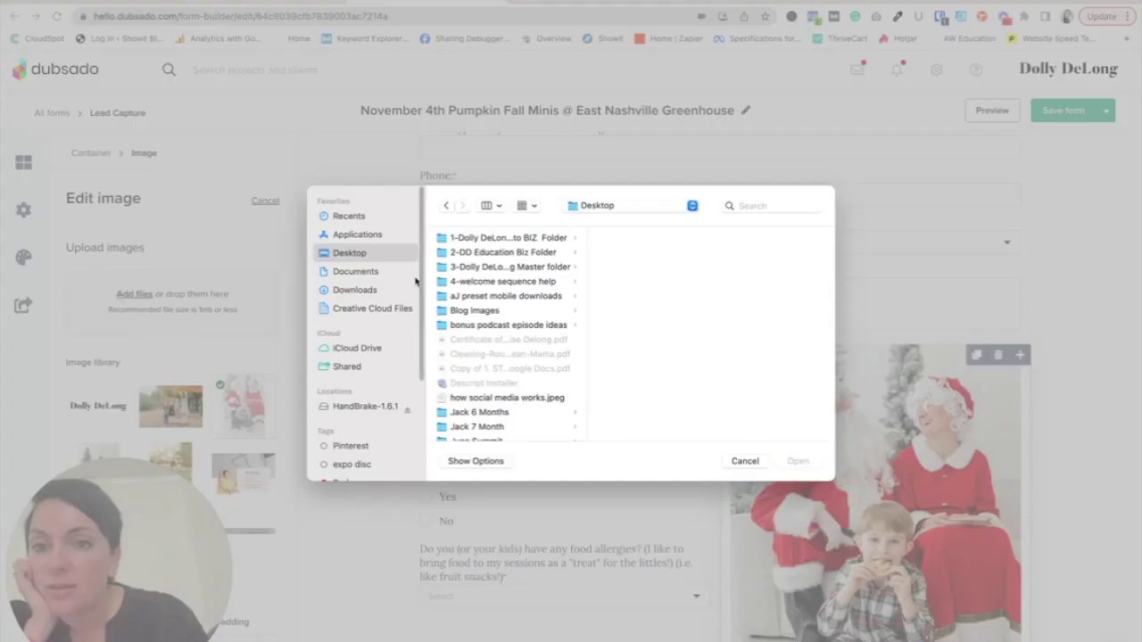
{"action": "left_click", "coordinate": [373, 220]}
{"action": "left_click", "coordinate": [473, 258]}
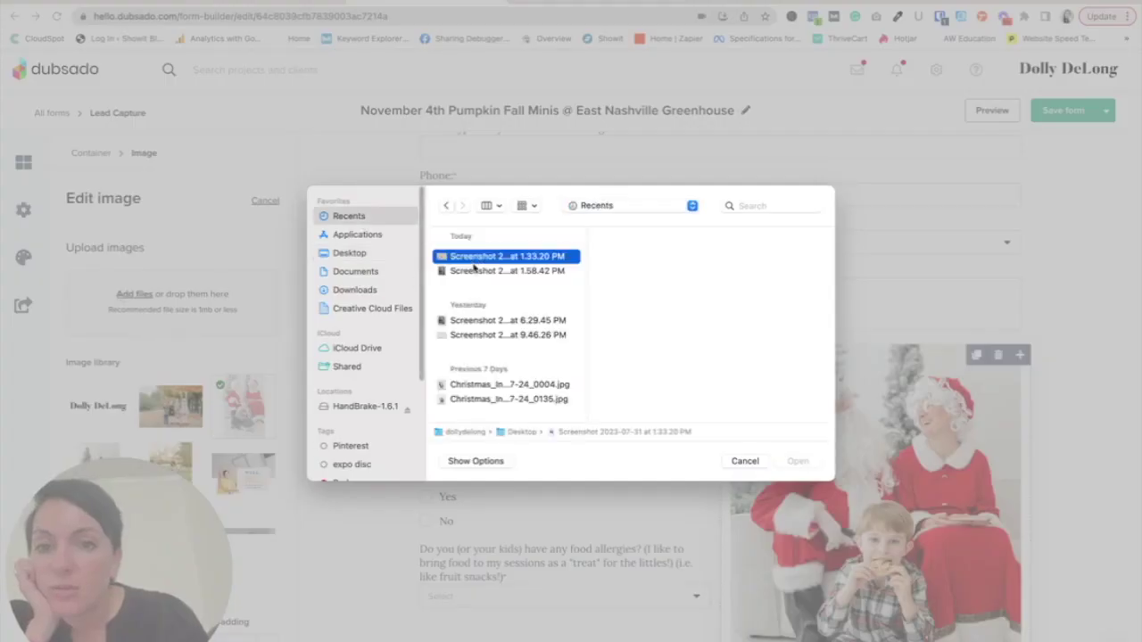
{"action": "left_click", "coordinate": [476, 271]}
{"action": "left_click", "coordinate": [798, 462]}
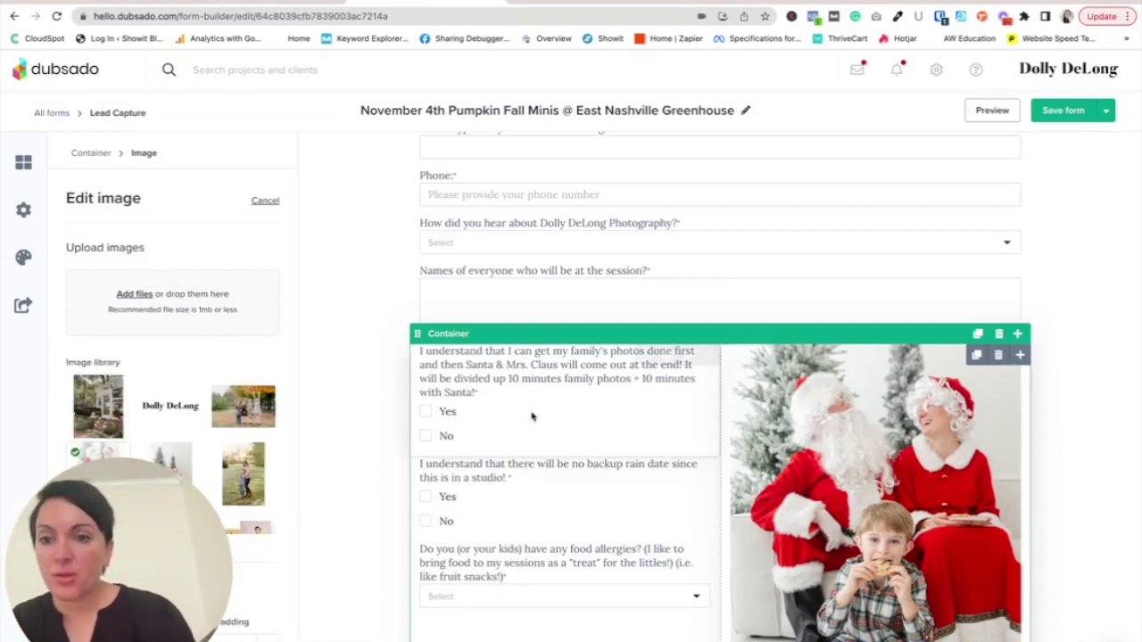
{"action": "left_click", "coordinate": [98, 406]}
{"action": "left_click", "coordinate": [1093, 528]}
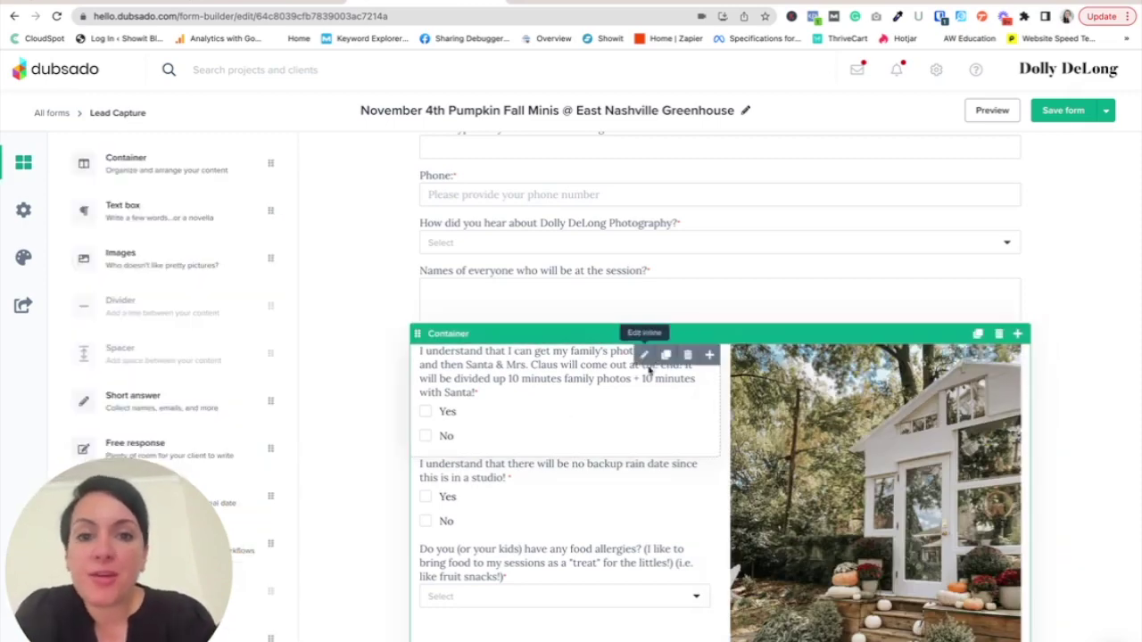
- Rewrite the first checkbox to say the mini session meets rain or shine, shooting indoors in the greenhouse if it rains
{"action": "left_click", "coordinate": [646, 355]}
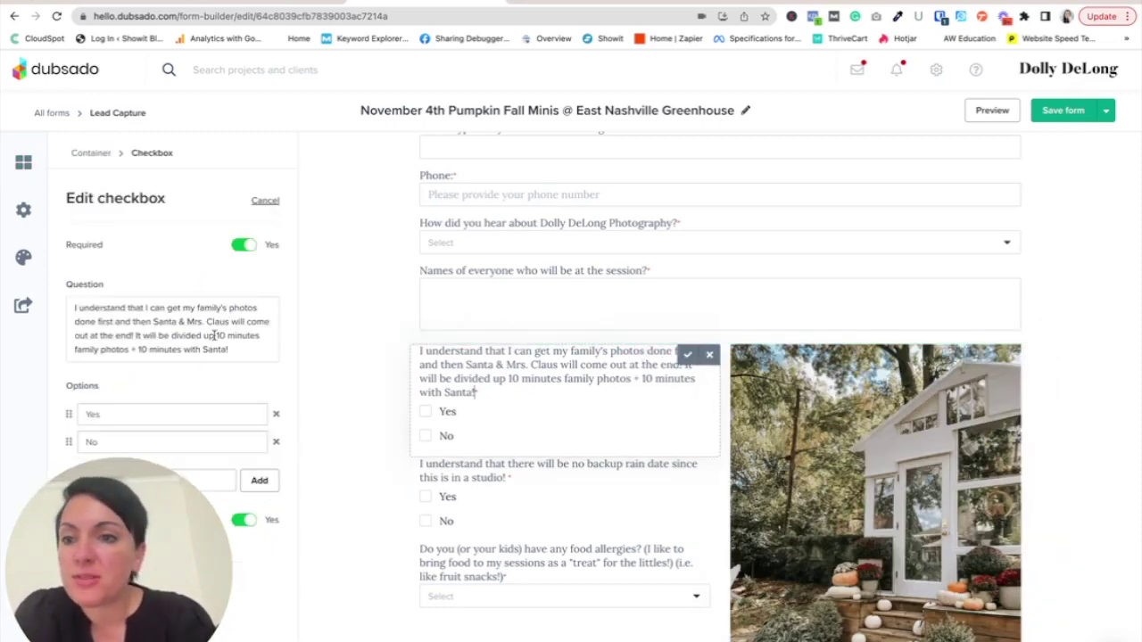
{"action": "left_click_drag", "start_coordinate": [241, 349], "coordinate": [152, 306]}
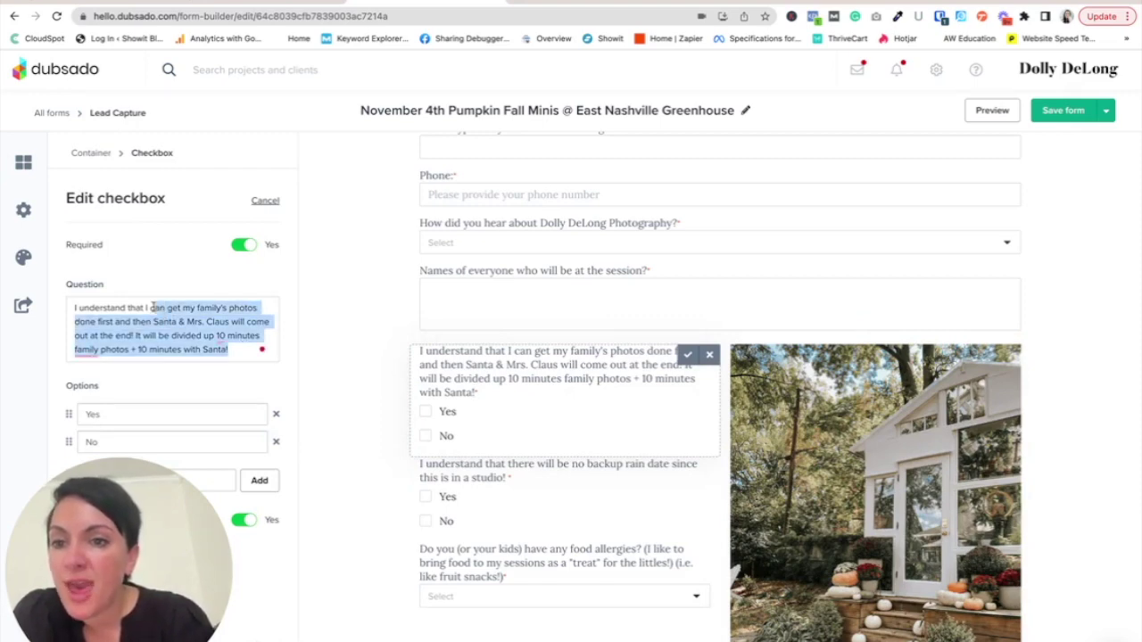
{"action": "key", "text": "BackSpace"}
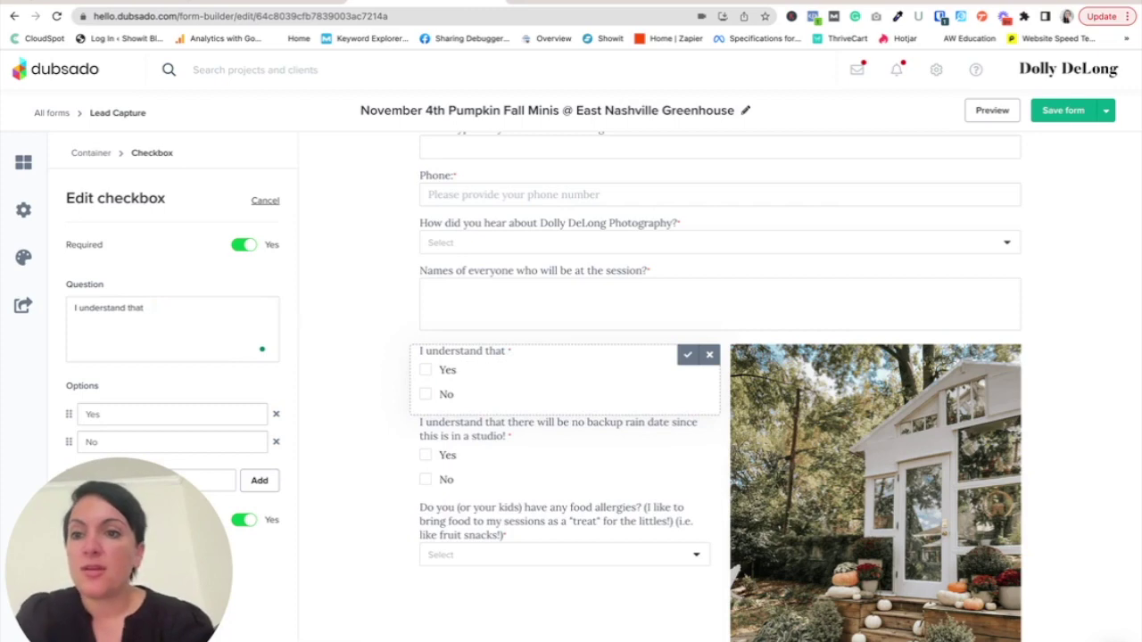
{"action": "type", "text": "this m"}
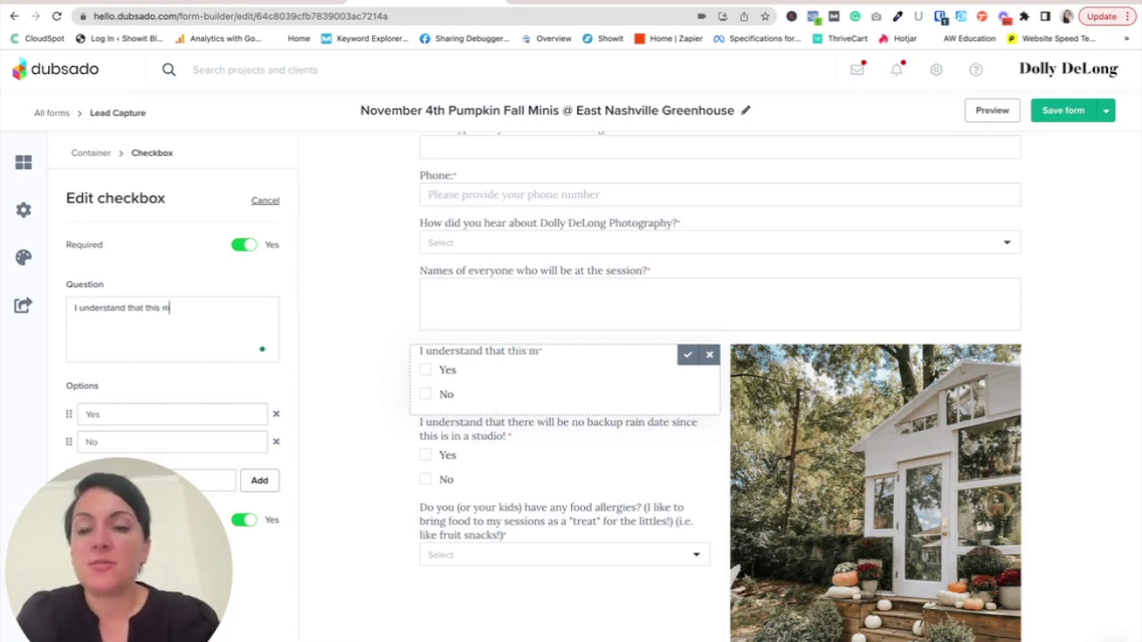
{"action": "type", "text": "ini session will mee"}
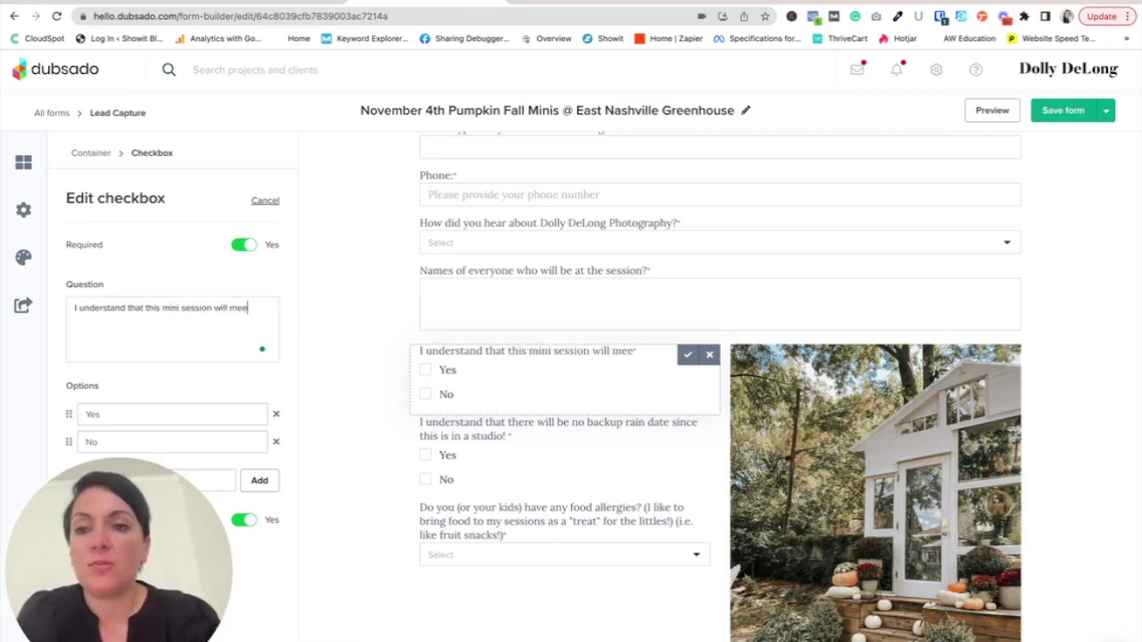
{"action": "type", "text": "t rain or shine "}
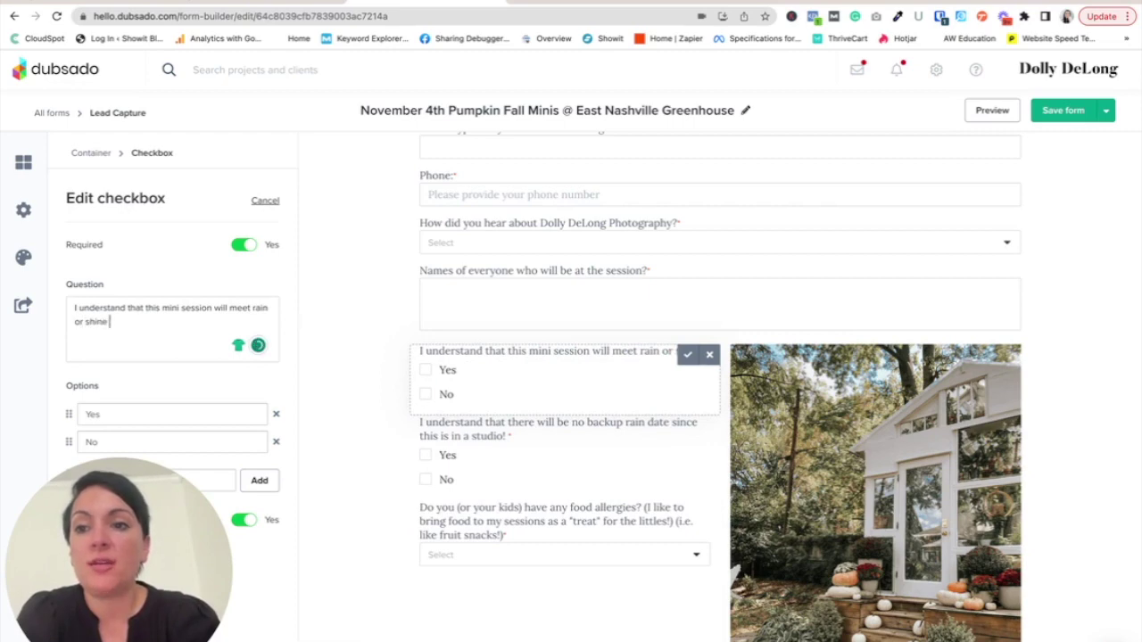
{"action": "type", "text": "(because we can"}
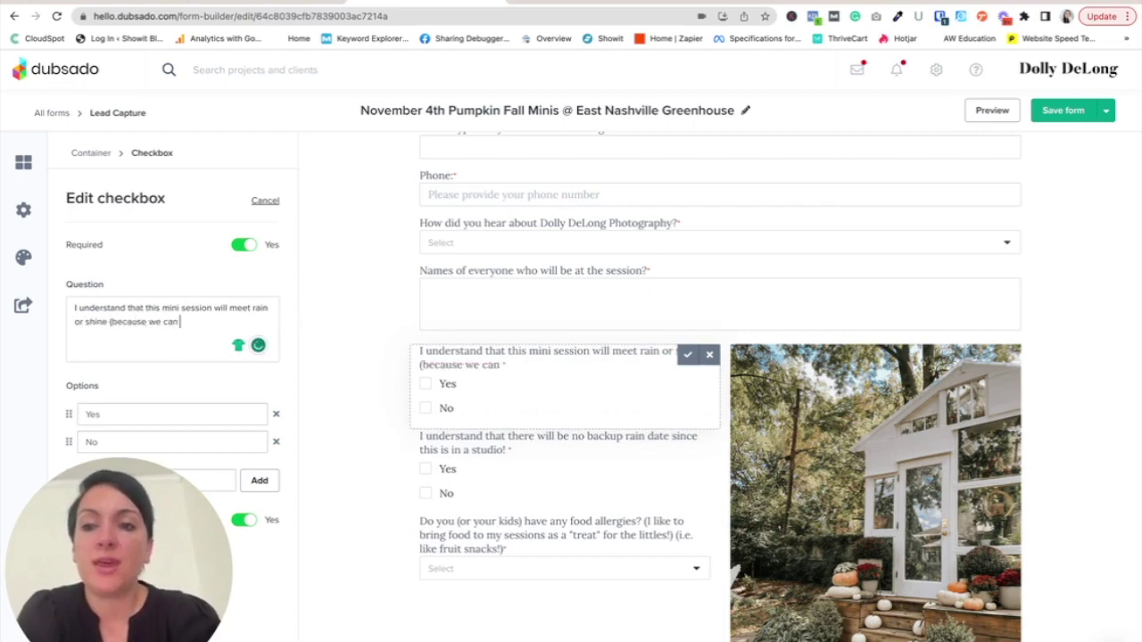
{"action": "type", "text": " shoot in"}
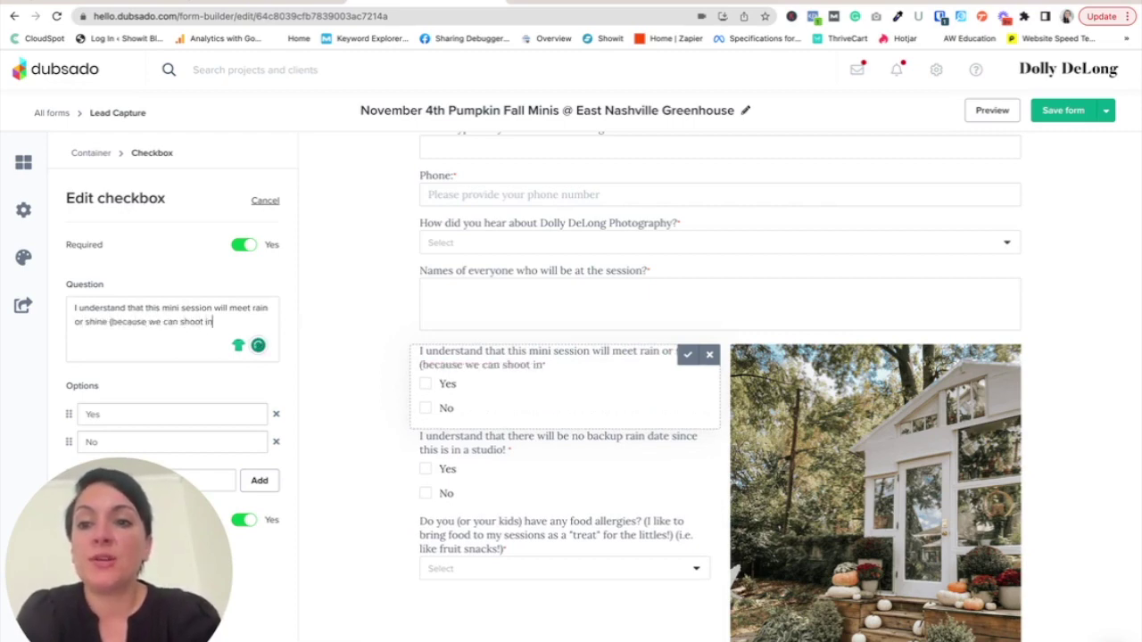
{"action": "type", "text": "doors in "}
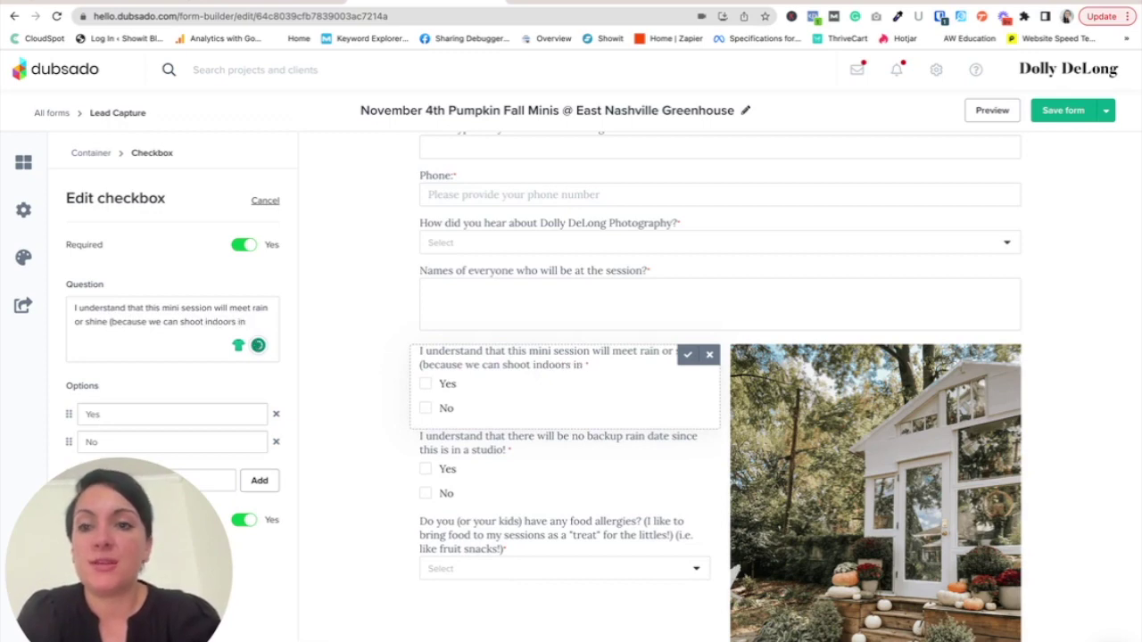
{"action": "type", "text": "side th"}
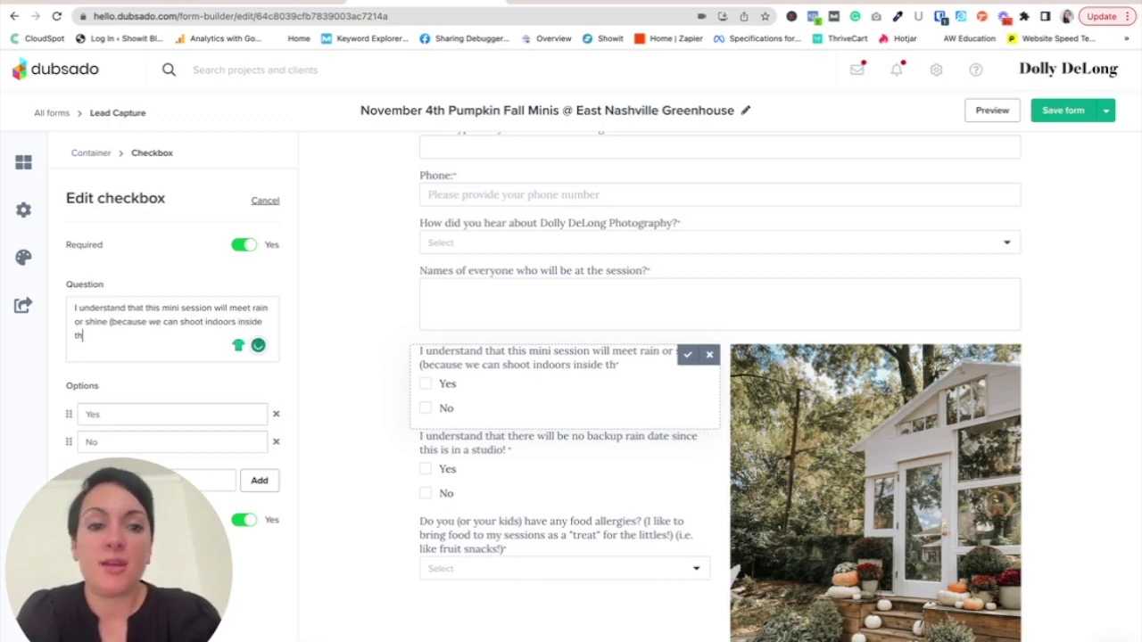
{"action": "type", "text": "e greenhouse jus"}
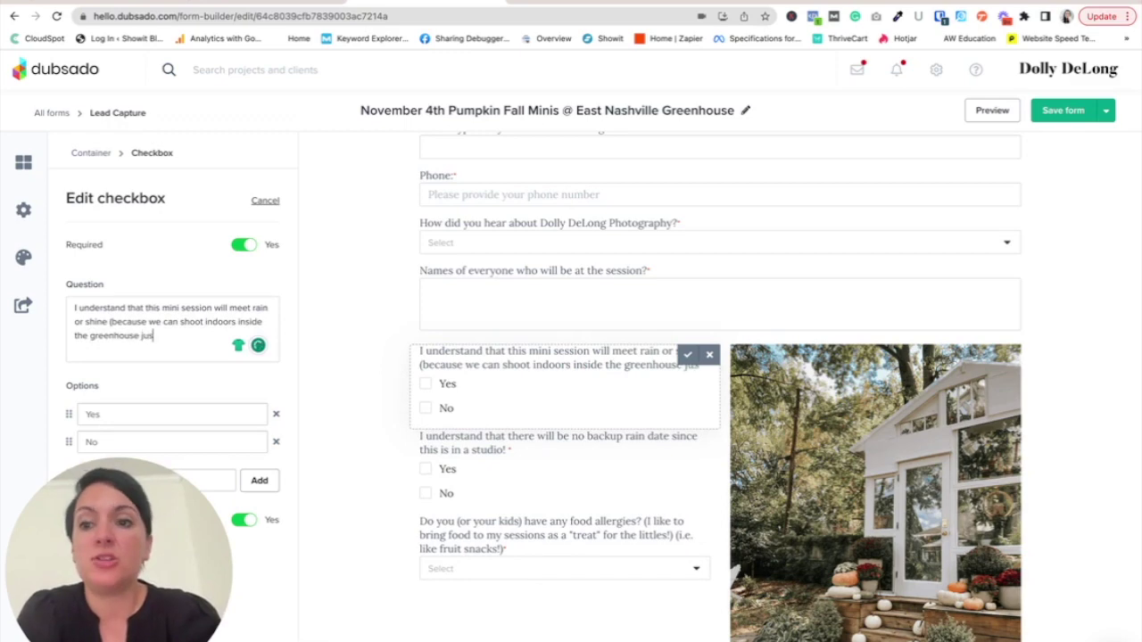
{"action": "type", "text": "t in case it rains)"}
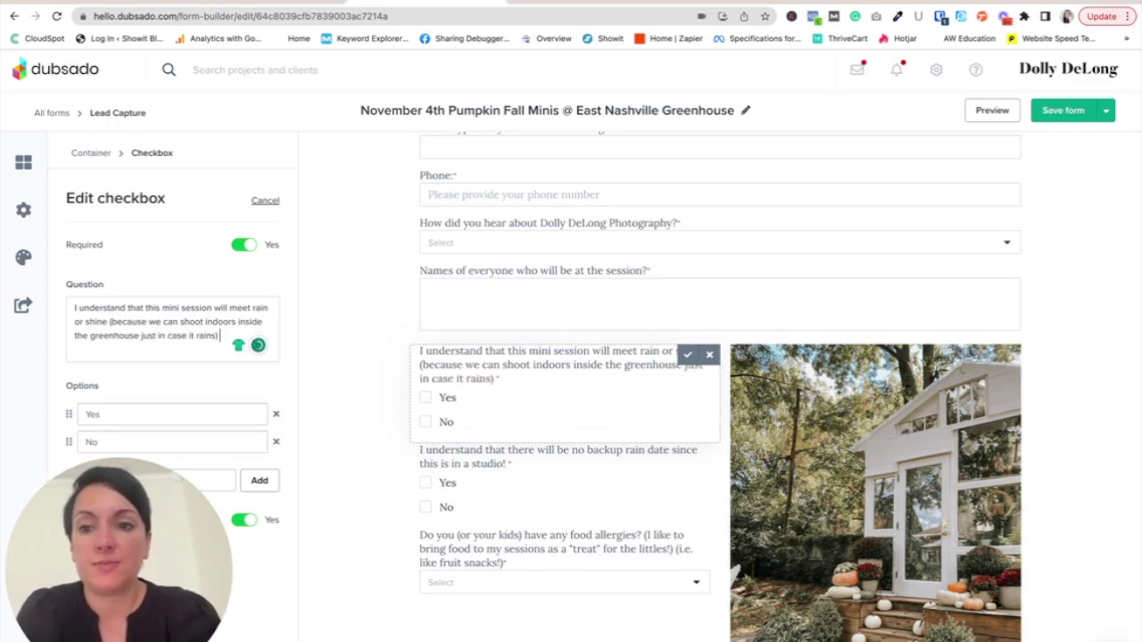
{"action": "left_click", "coordinate": [1007, 383]}
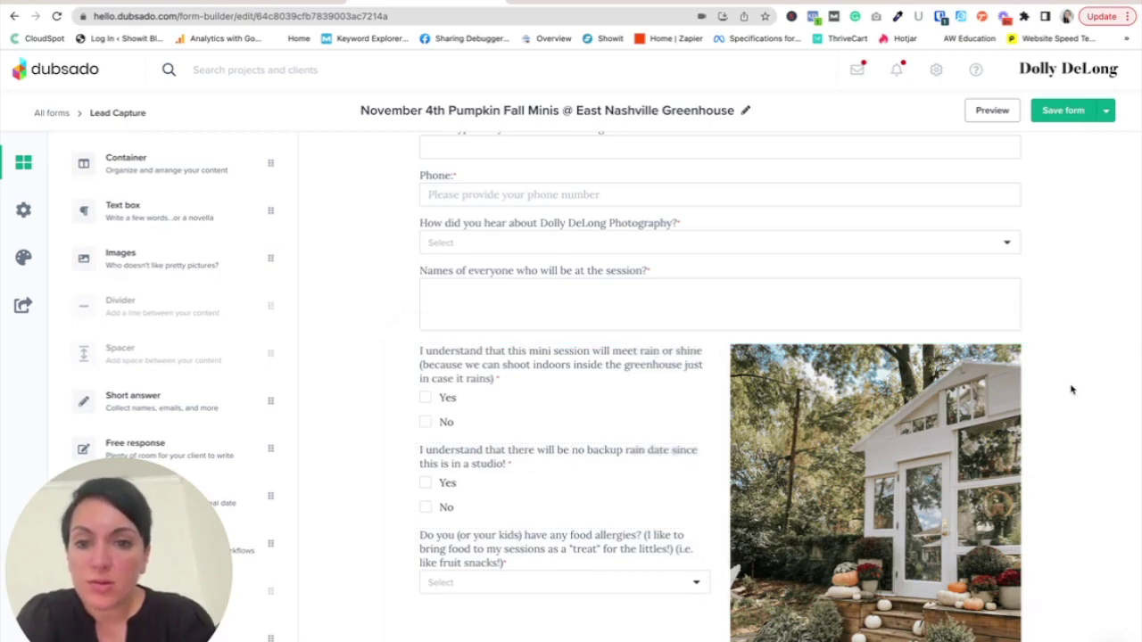
{"action": "scroll", "coordinate": [1074, 390], "scroll_direction": "down", "scroll_amount": 1}
- Replace the no-backup-rain-date question with 'I understand that there will not be a bathroom on this mini session site'
{"action": "left_click", "coordinate": [503, 437]}
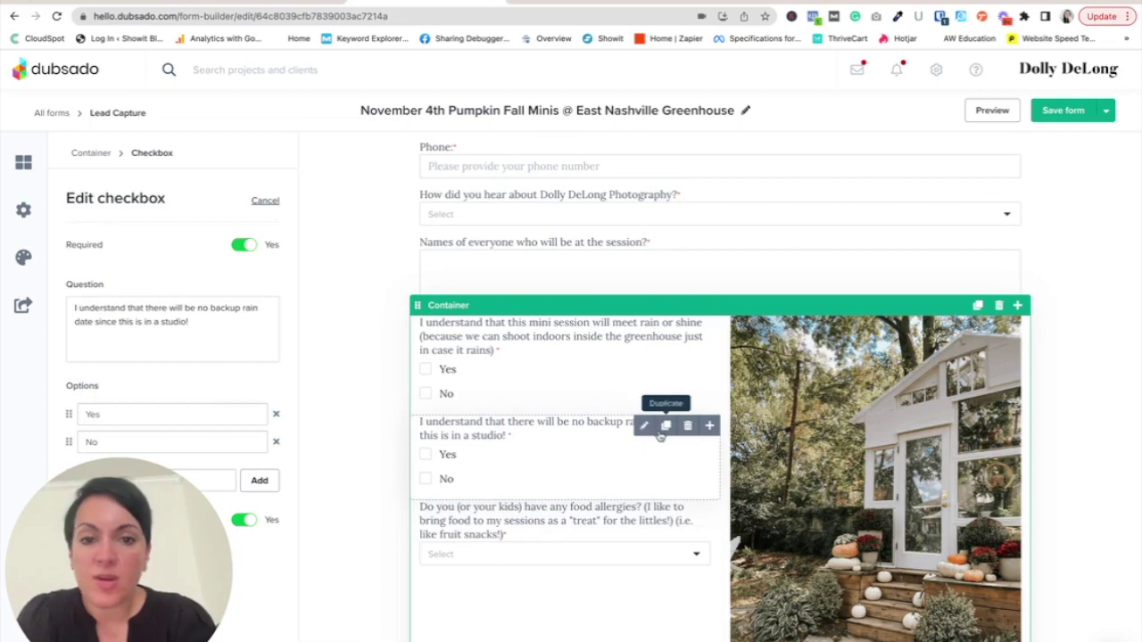
{"action": "scroll", "coordinate": [581, 520], "scroll_direction": "down", "scroll_amount": 1}
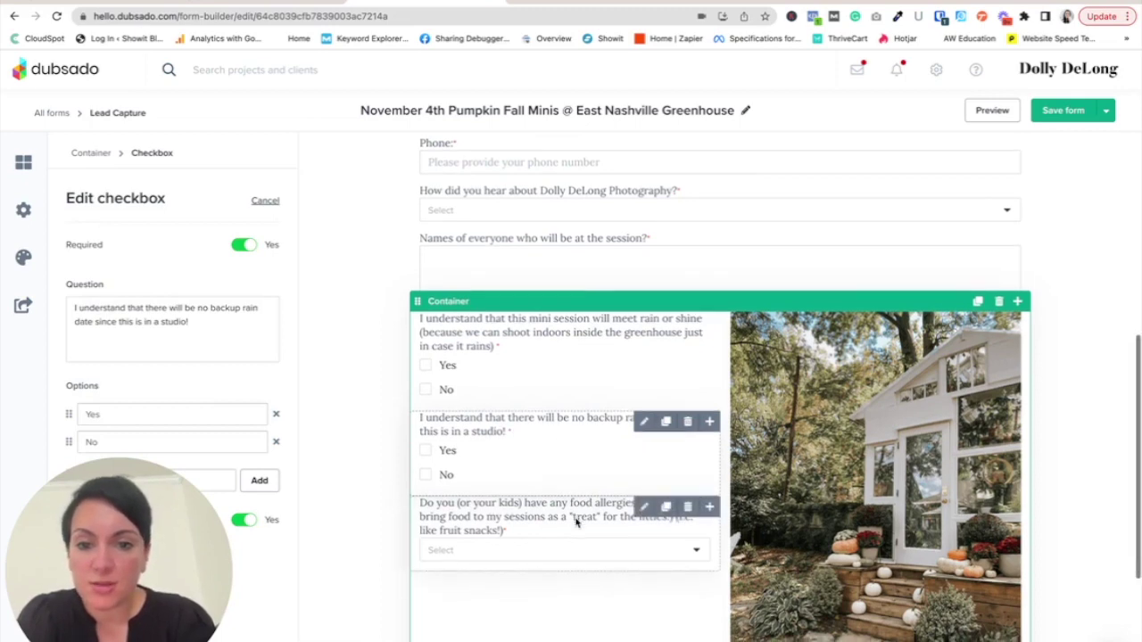
{"action": "triple_click", "coordinate": [163, 326]}
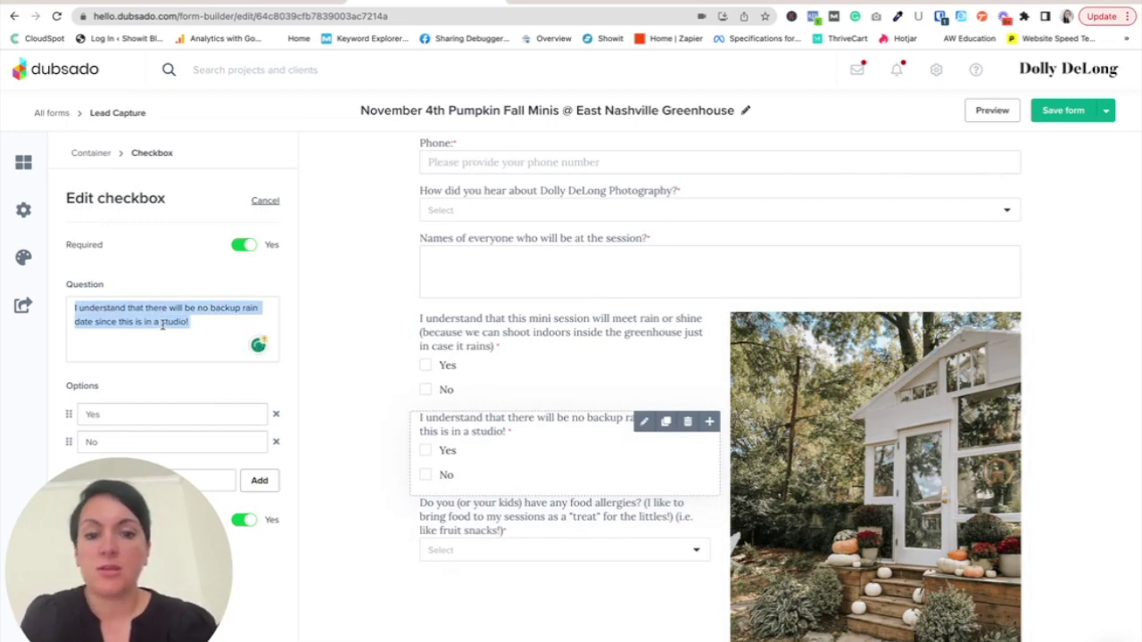
{"action": "type", "text": "I undertand"}
{"action": "key", "text": "BackSpace"}
{"action": "key", "text": "BackSpace"}
{"action": "key", "text": "BackSpace"}
{"action": "key", "text": "BackSpace"}
{"action": "type", "text": "stand that"}
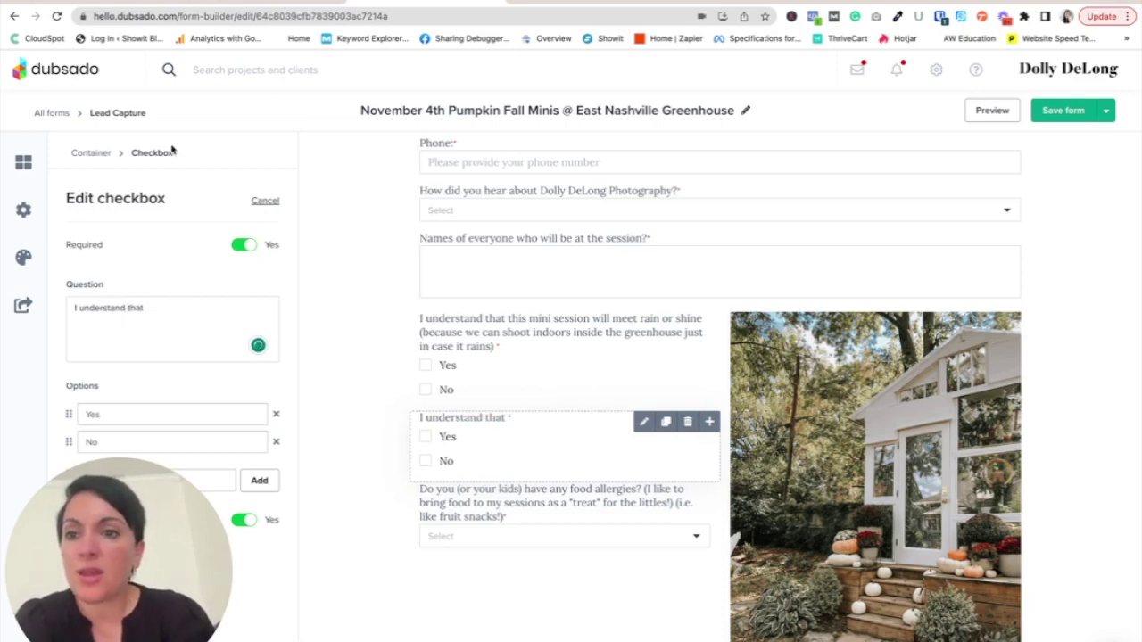
{"action": "type", "text": "I"}
{"action": "type", "text": " cannot"}
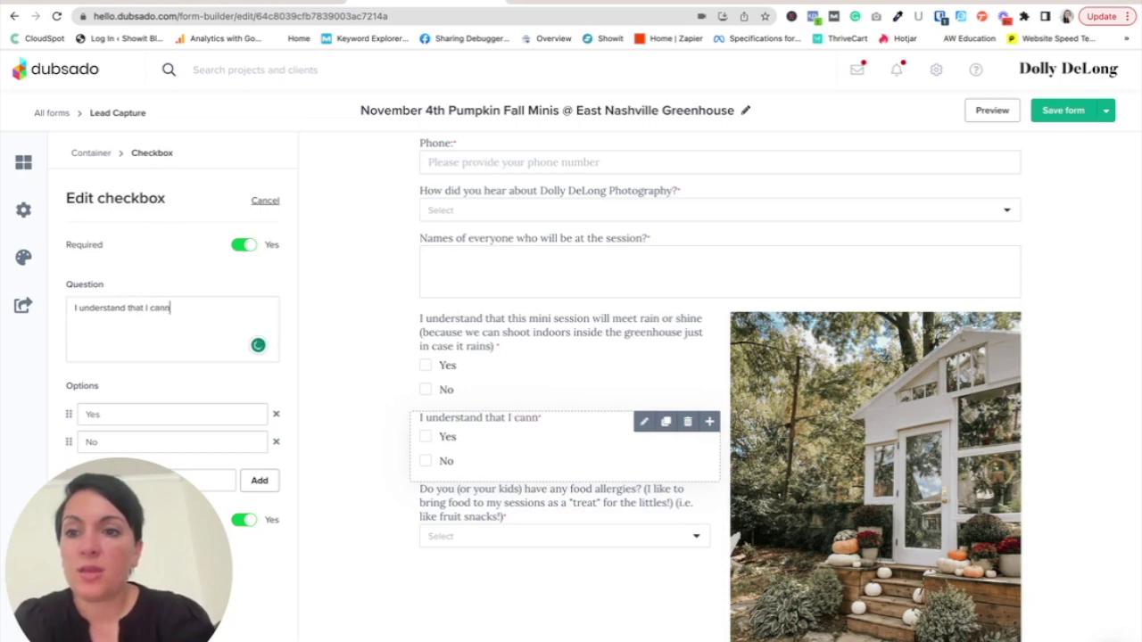
{"action": "key", "text": "BackSpace"}
{"action": "key", "text": "BackSpace"}
{"action": "key", "text": "BackSpace"}
{"action": "key", "text": "BackSpace"}
{"action": "key", "text": "BackSpace"}
{"action": "key", "text": "BackSpace"}
{"action": "key", "text": "BackSpace"}
{"action": "key", "text": "BackSpace"}
{"action": "type", "text": "t"}
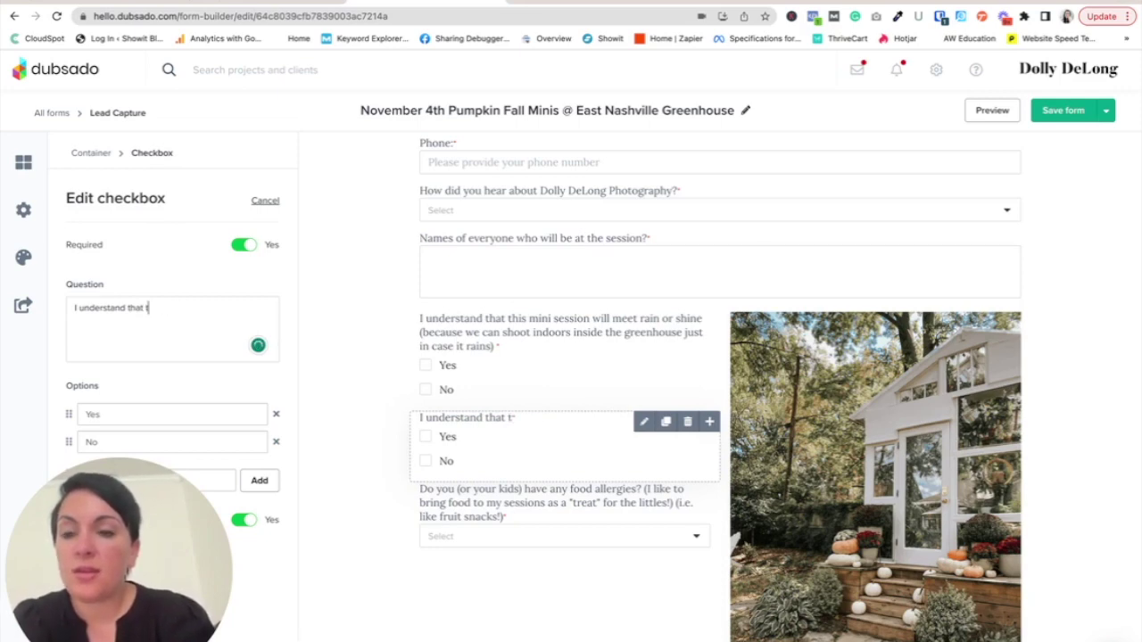
{"action": "type", "text": "here will not be a bathroom on"}
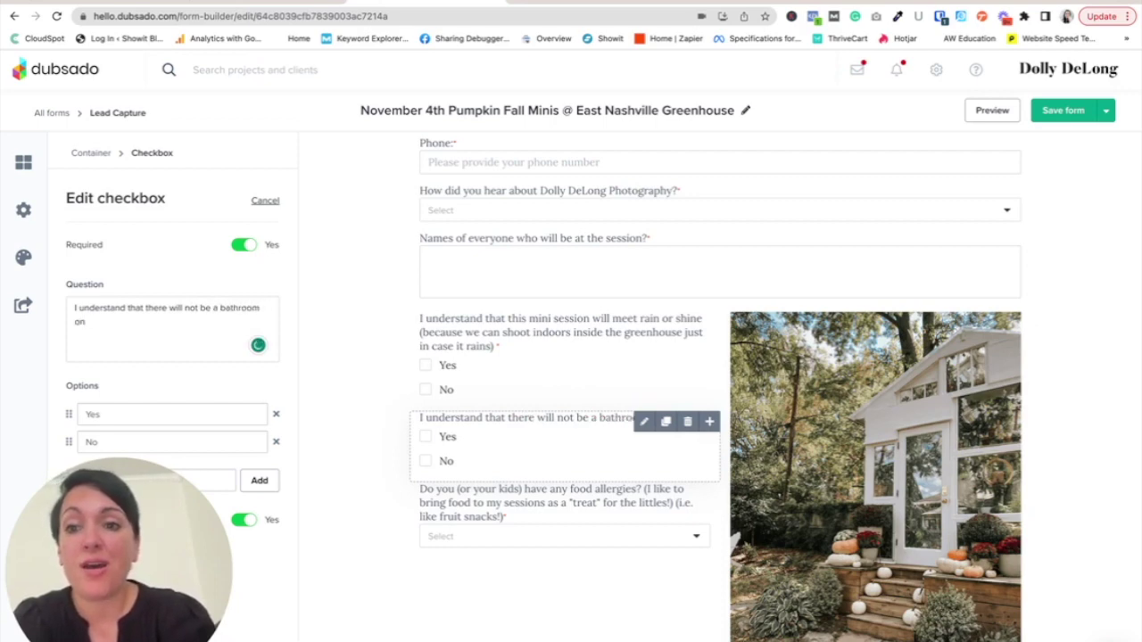
{"action": "type", "text": " this"}
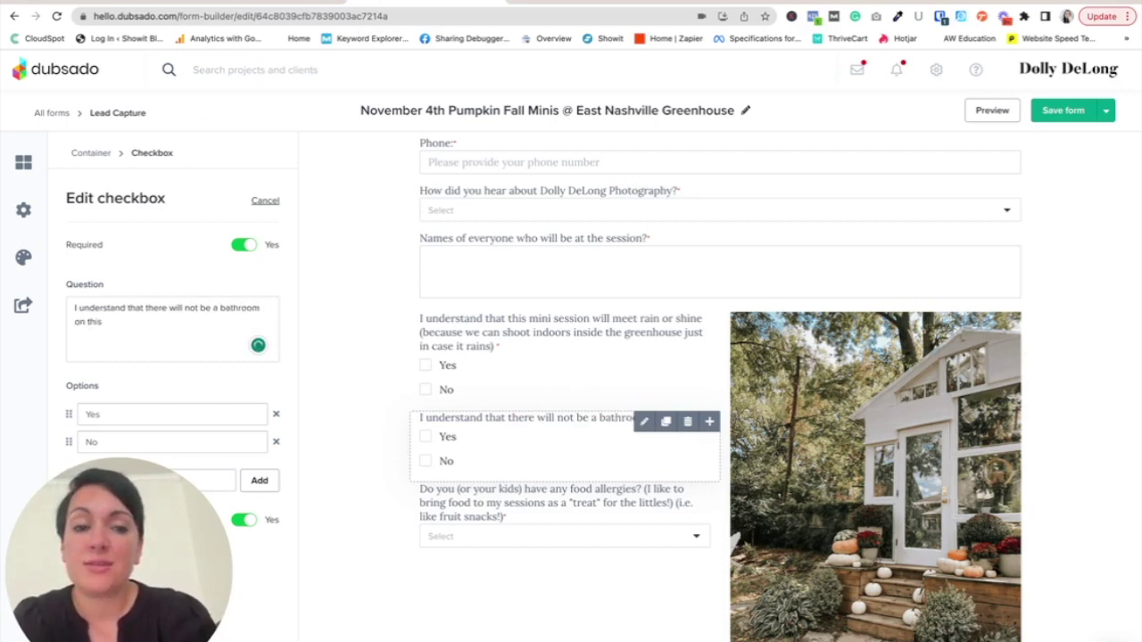
{"action": "type", "text": " mini"}
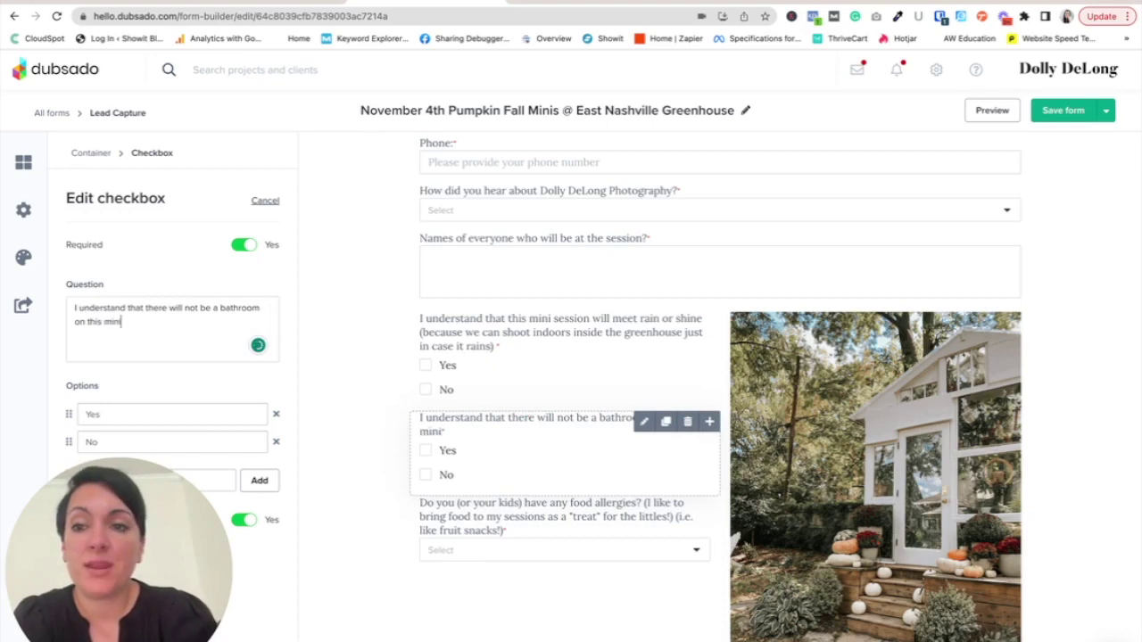
{"action": "type", "text": " session site"}
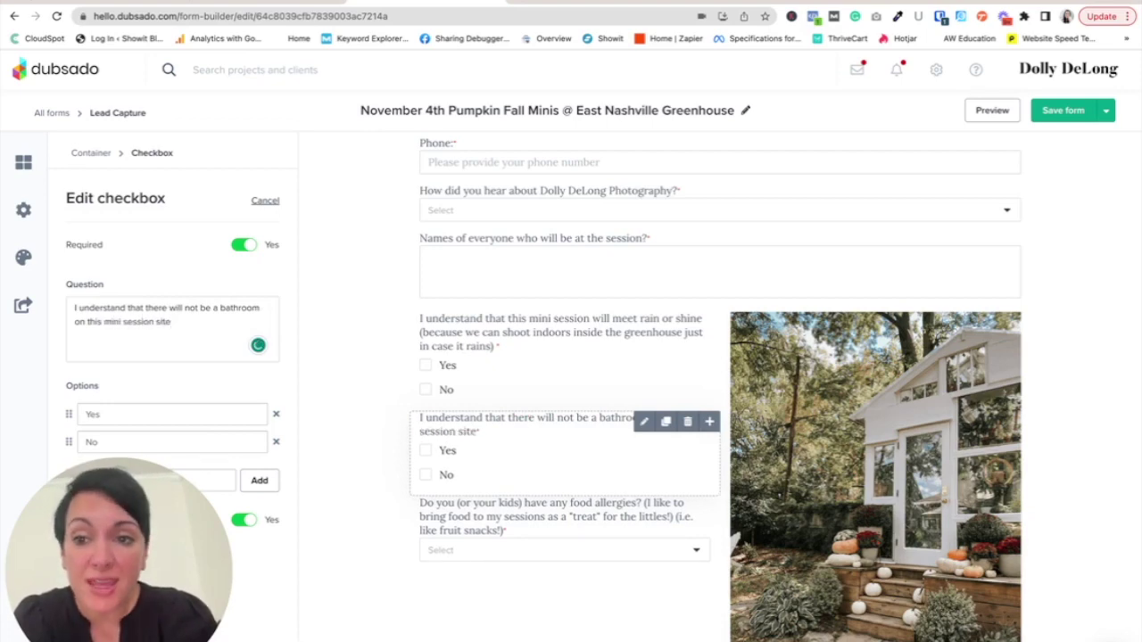
{"action": "type", "text": " (s"}
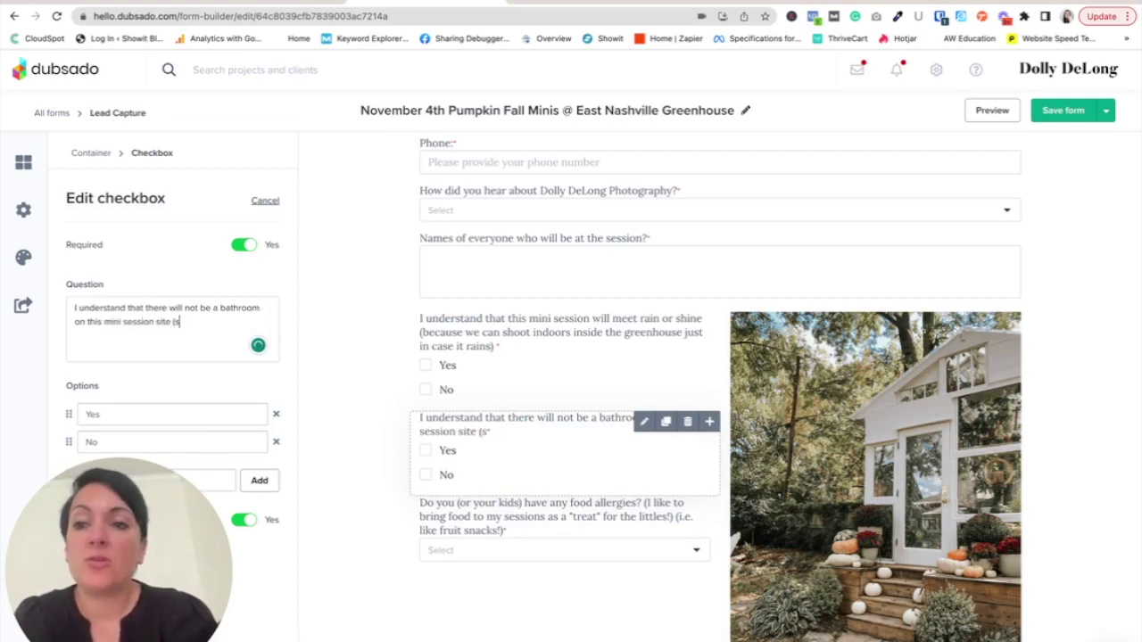
{"action": "type", "text": "o please be certain"}
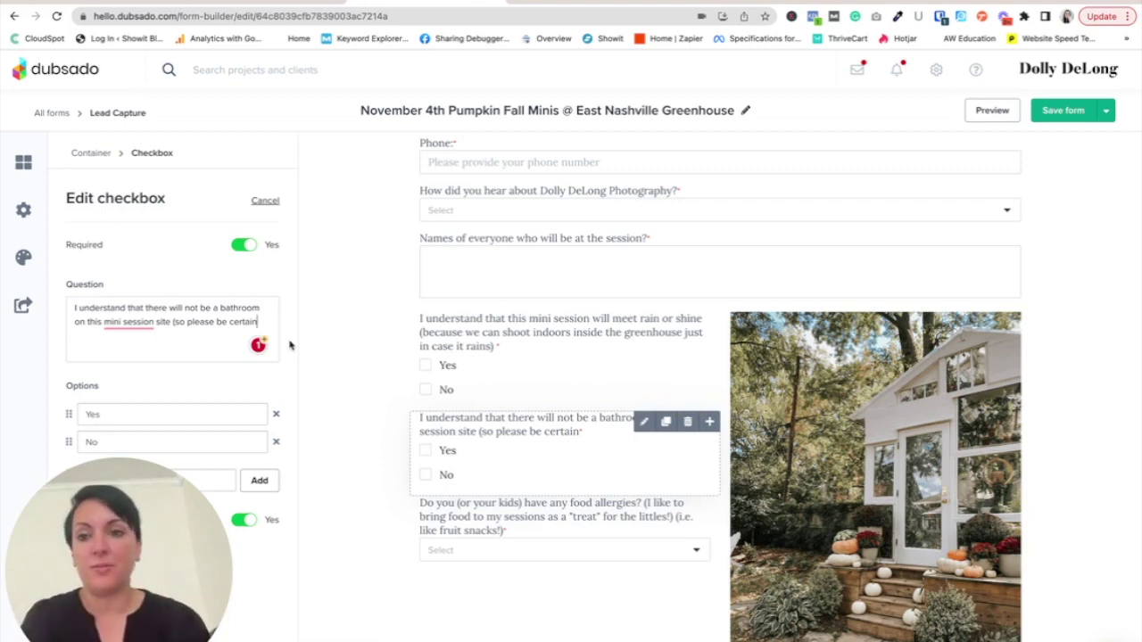
- Correct the text to 'mini-session', change 'on' to 'at', and append 'to use the restroom before you come!'
{"action": "left_click", "coordinate": [128, 343]}
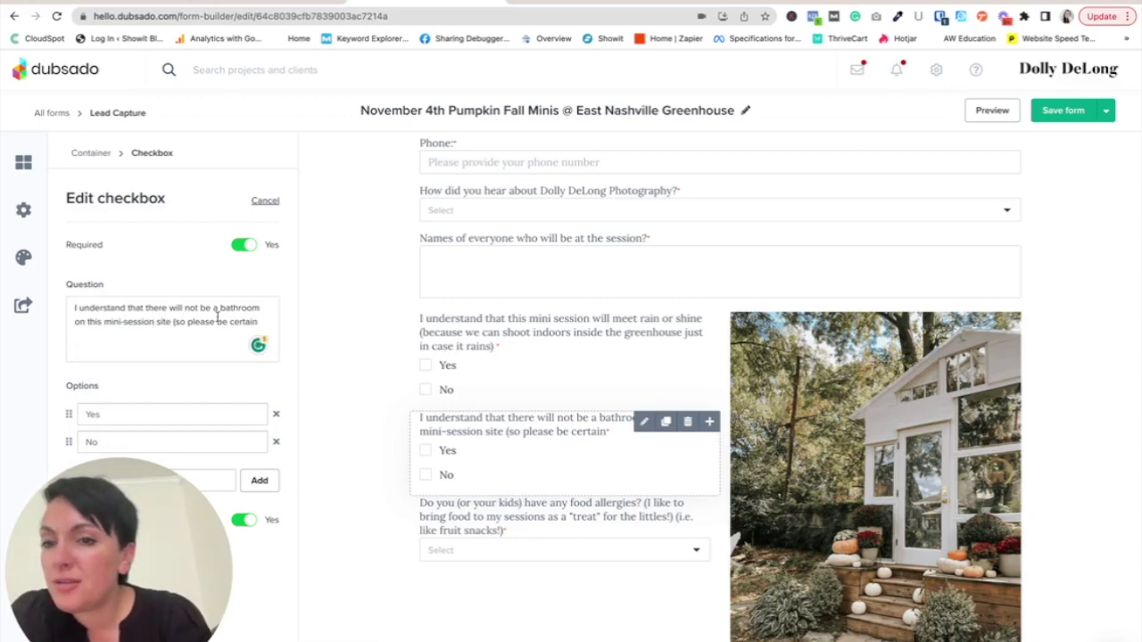
{"action": "double_click", "coordinate": [83, 322]}
{"action": "type", "text": "at"}
{"action": "left_click", "coordinate": [250, 320]}
{"action": "type", "text": "to use the"}
{"action": "type", "text": " restroom bef"}
{"action": "type", "text": "ore you come!"}
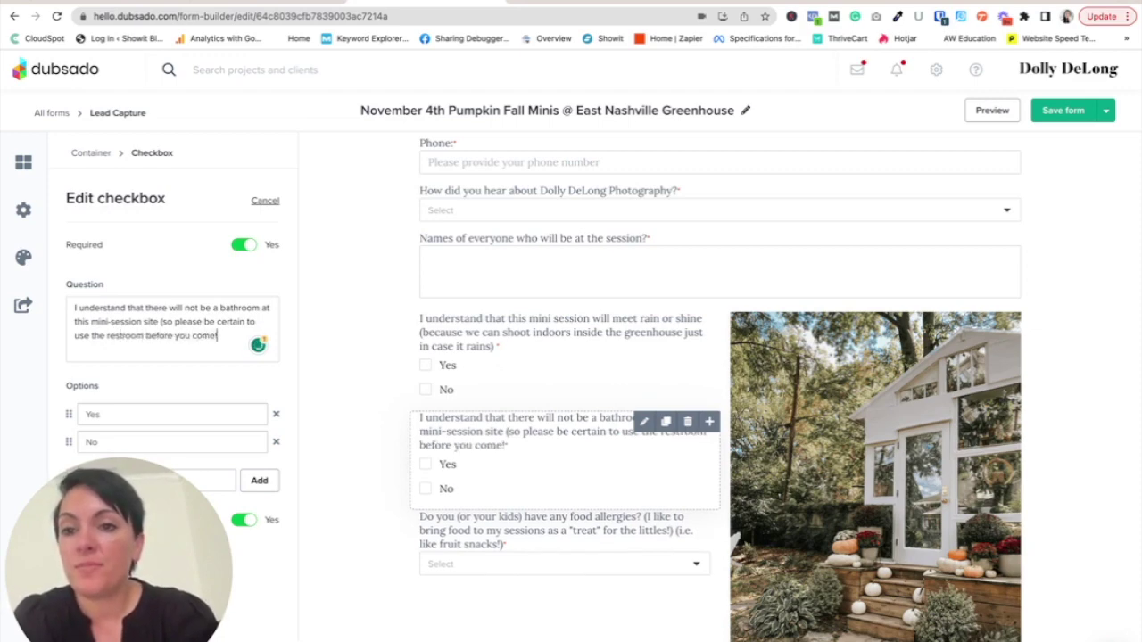
{"action": "left_click", "coordinate": [1085, 555]}
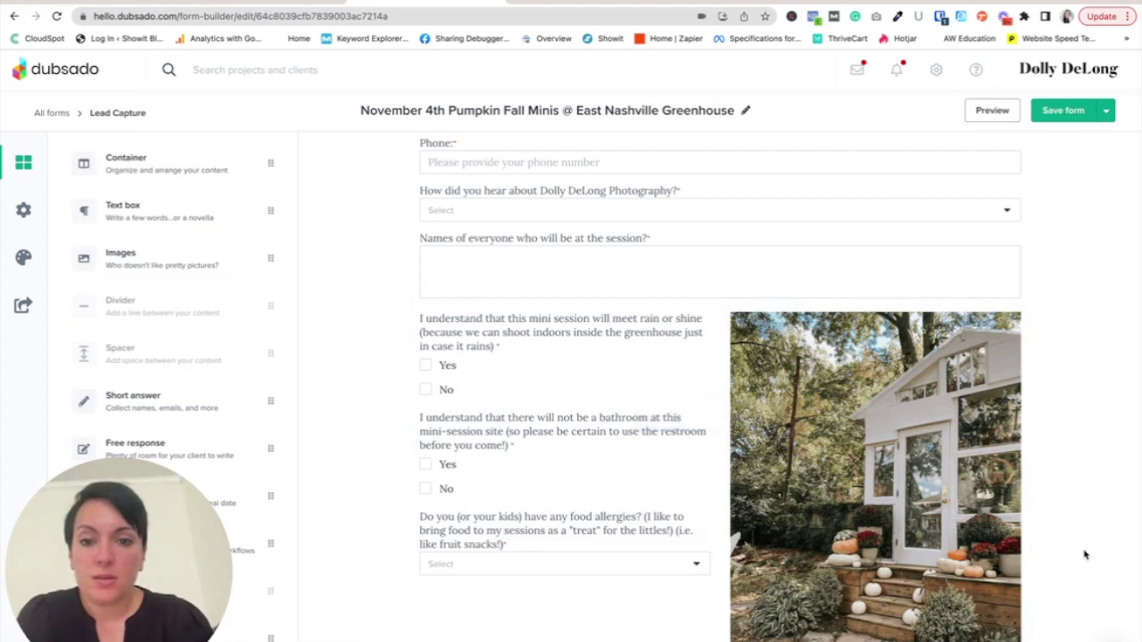
{"action": "scroll", "coordinate": [703, 416], "scroll_direction": "down", "scroll_amount": 3}
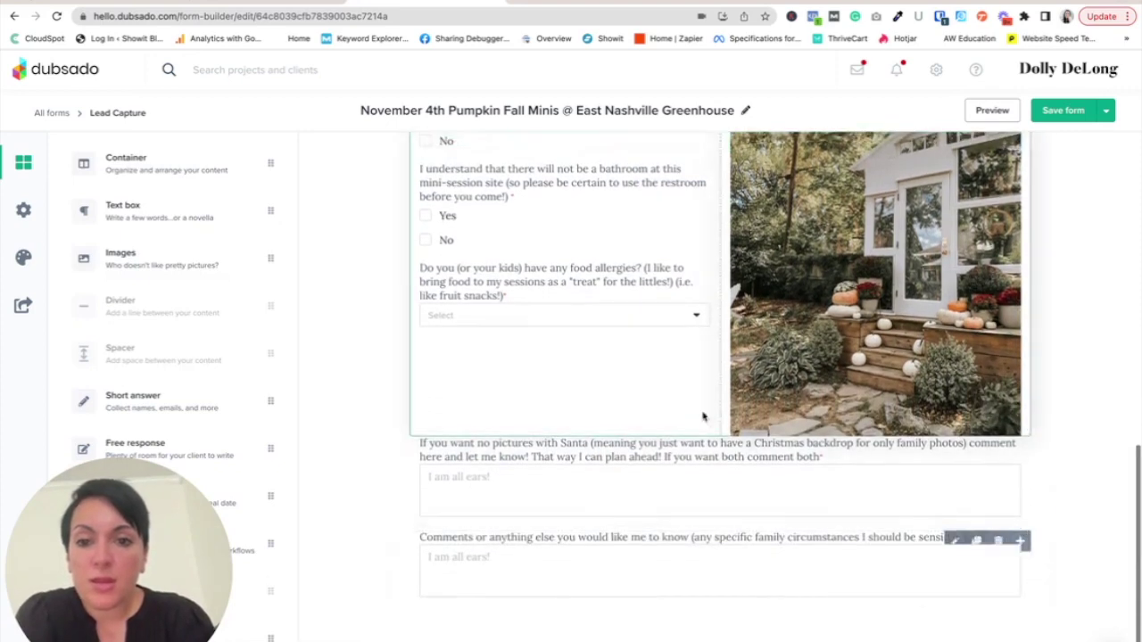
- Delete the Santa free-response question, leaving the food allergies and comments questions next
{"action": "left_click", "coordinate": [588, 454]}
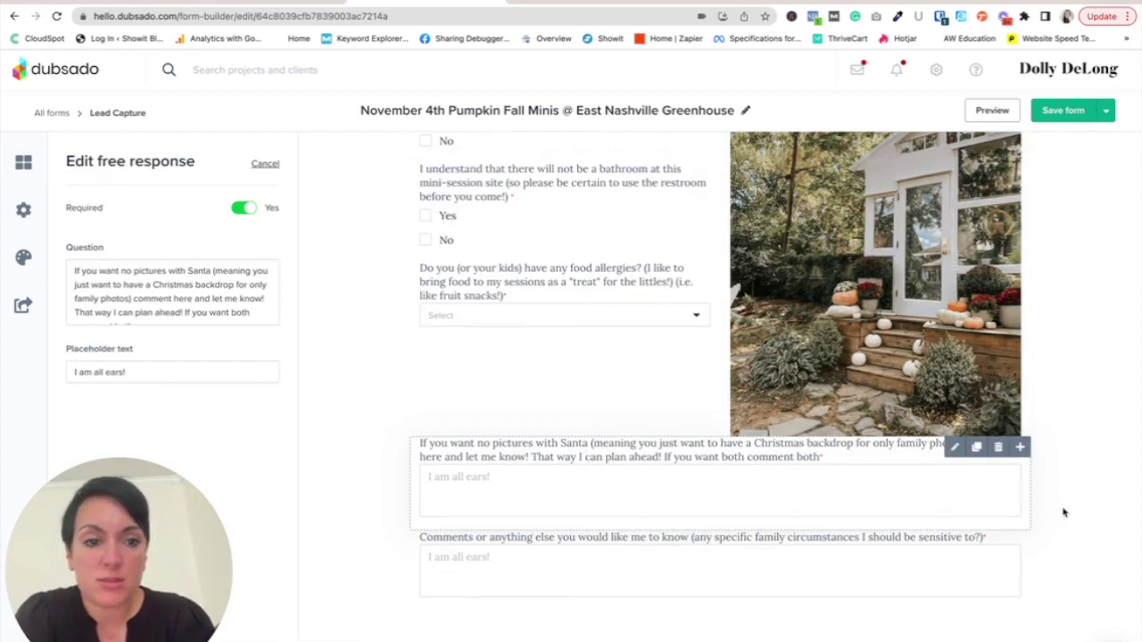
{"action": "left_click", "coordinate": [998, 447]}
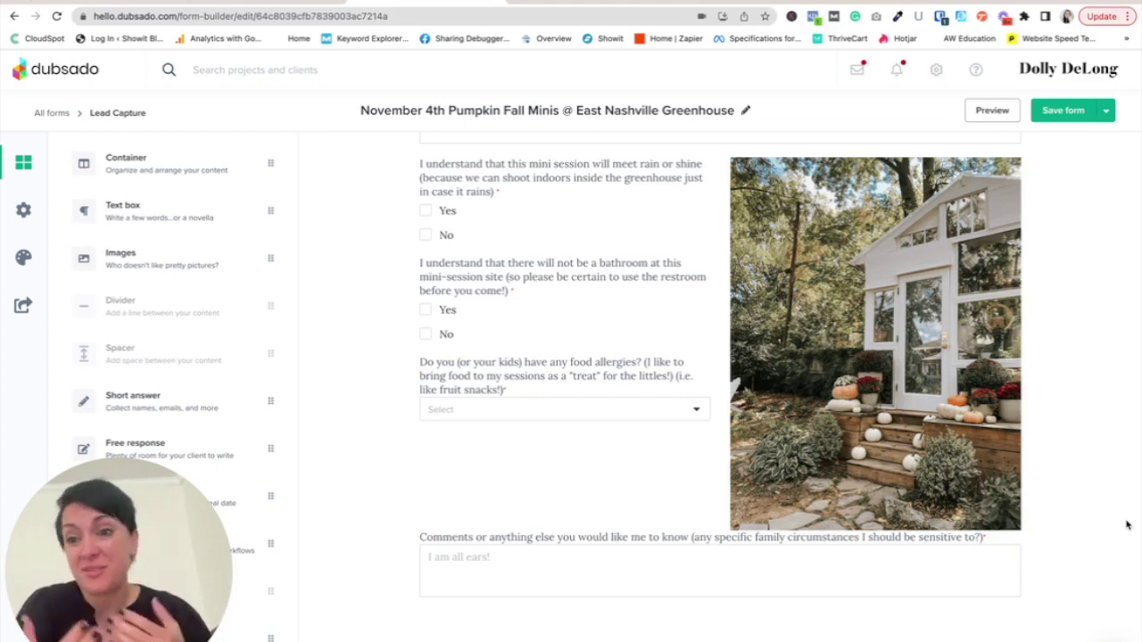
- Review the finished Pumpkin Fall Minis form and open the Save form dropdown options
{"action": "mouse_move", "coordinate": [809, 581]}
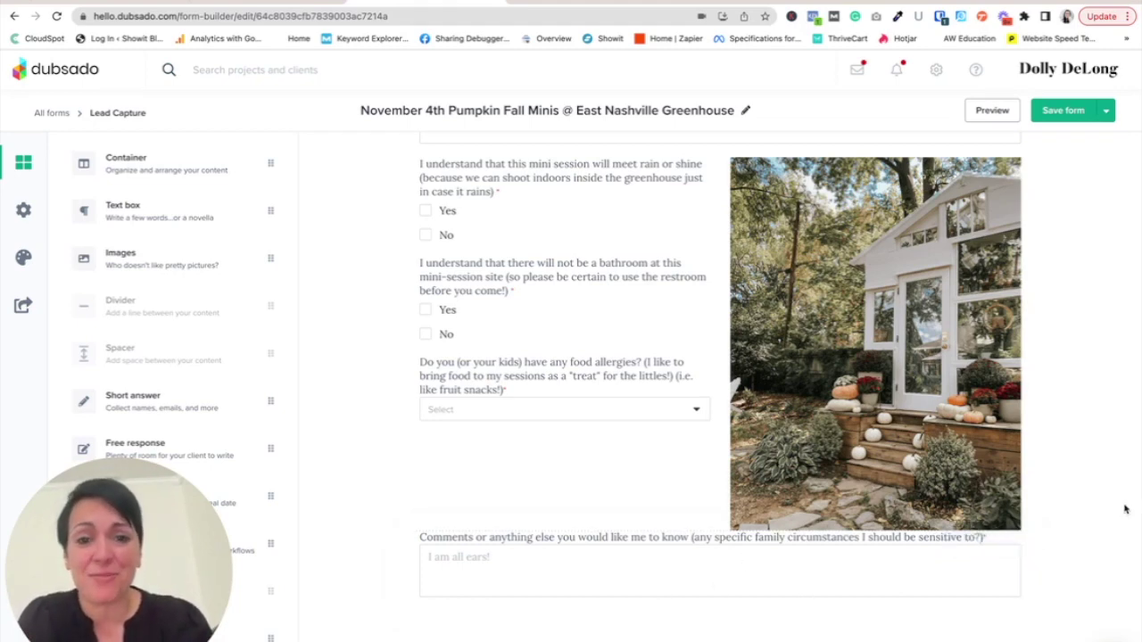
{"action": "scroll", "coordinate": [1122, 461], "scroll_direction": "up", "scroll_amount": 1}
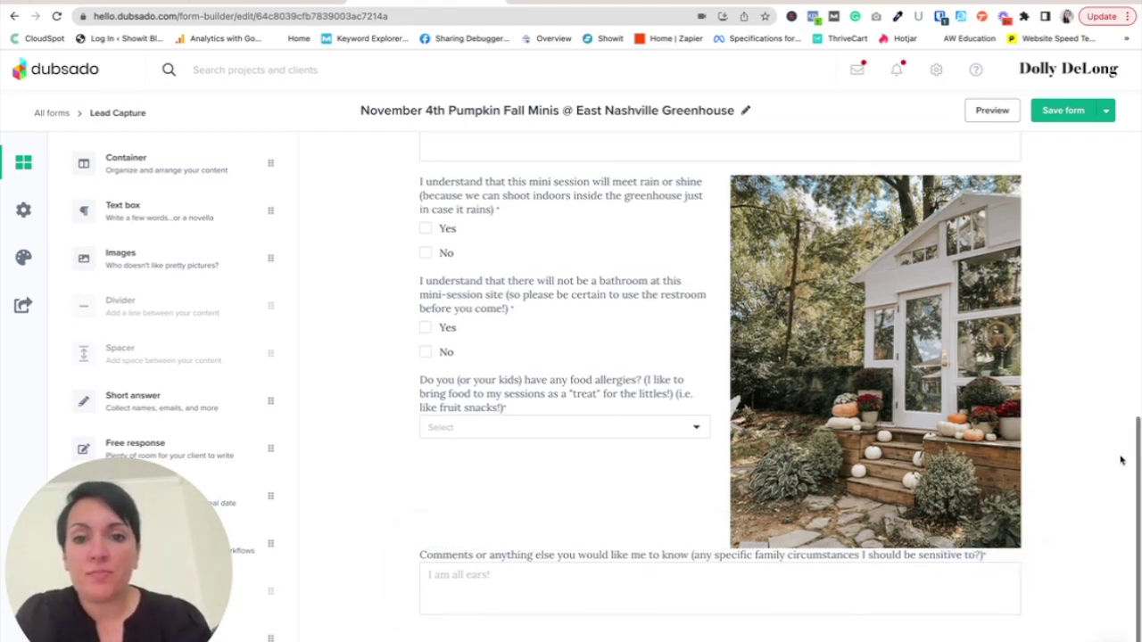
{"action": "mouse_move", "coordinate": [576, 403]}
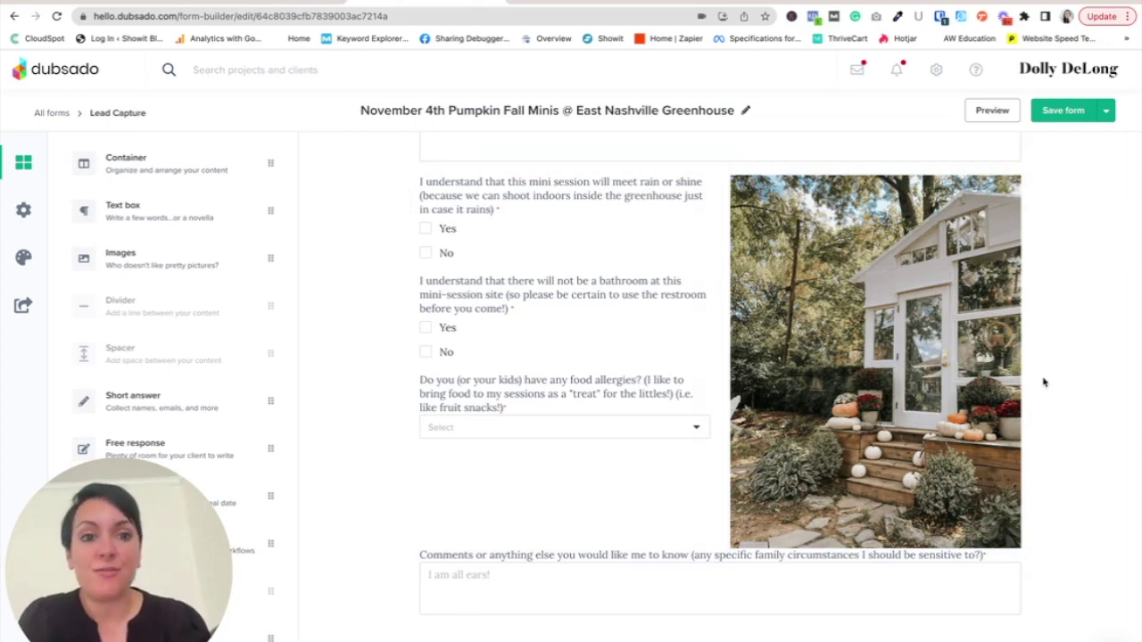
{"action": "scroll", "coordinate": [1089, 382], "scroll_direction": "up", "scroll_amount": 1}
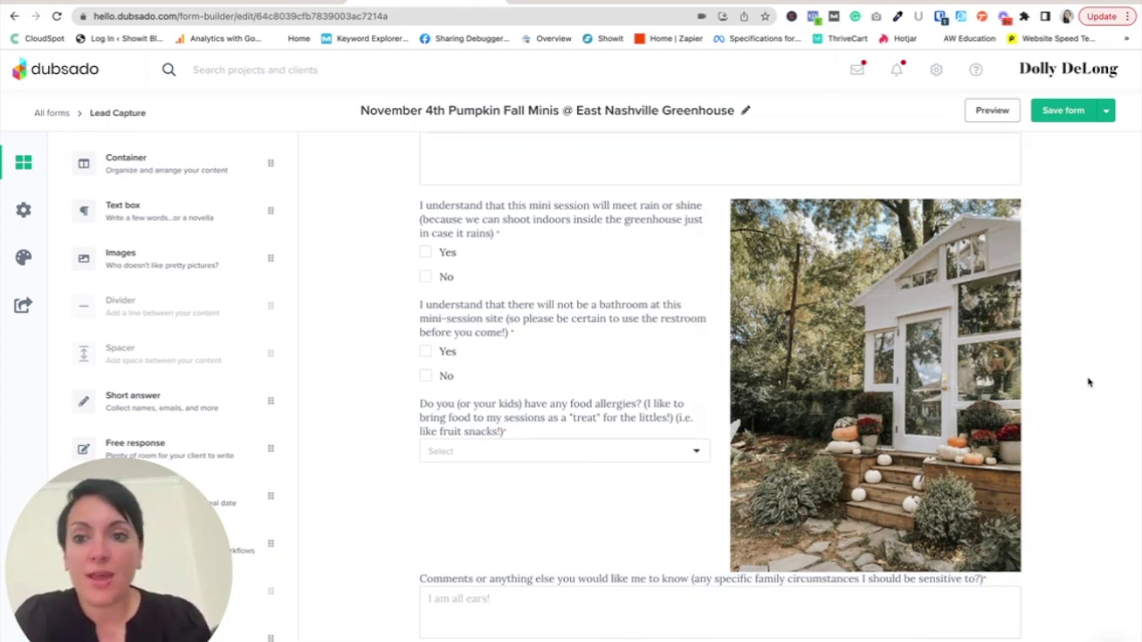
{"action": "scroll", "coordinate": [1089, 382], "scroll_direction": "up", "scroll_amount": 5}
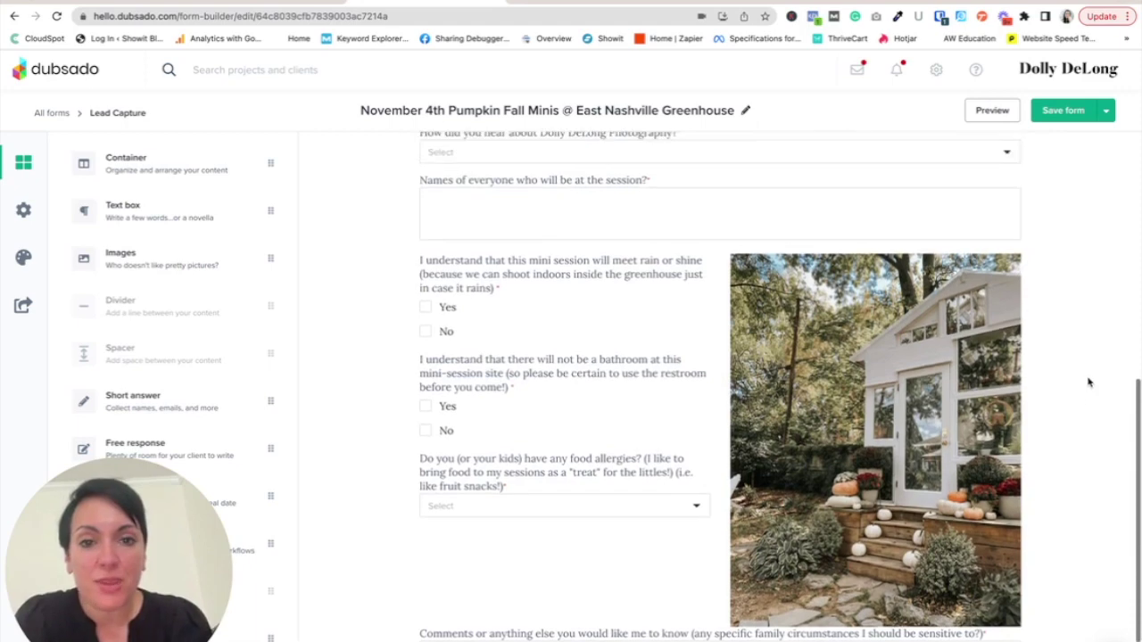
{"action": "scroll", "coordinate": [1088, 382], "scroll_direction": "up", "scroll_amount": 10}
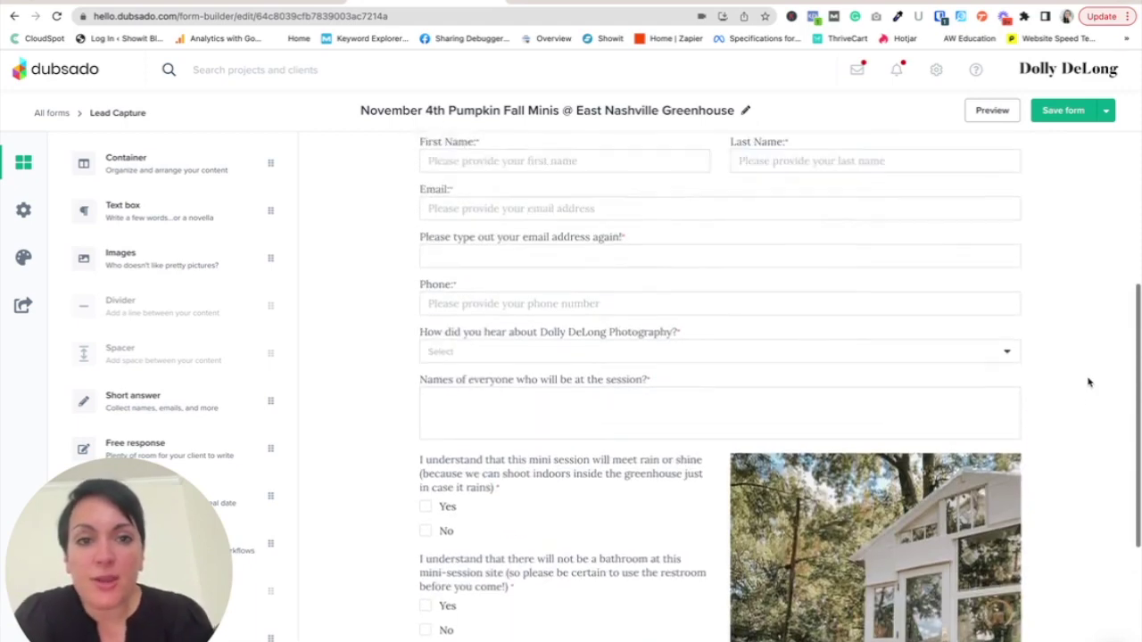
{"action": "scroll", "coordinate": [1088, 382], "scroll_direction": "down", "scroll_amount": 15}
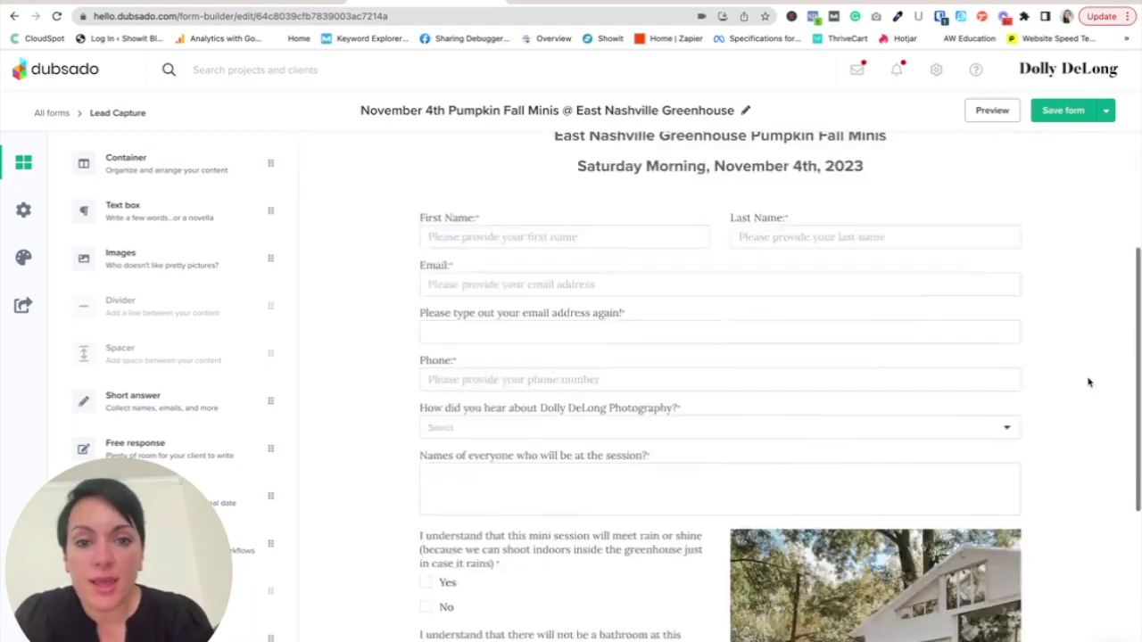
{"action": "mouse_move", "coordinate": [675, 568]}
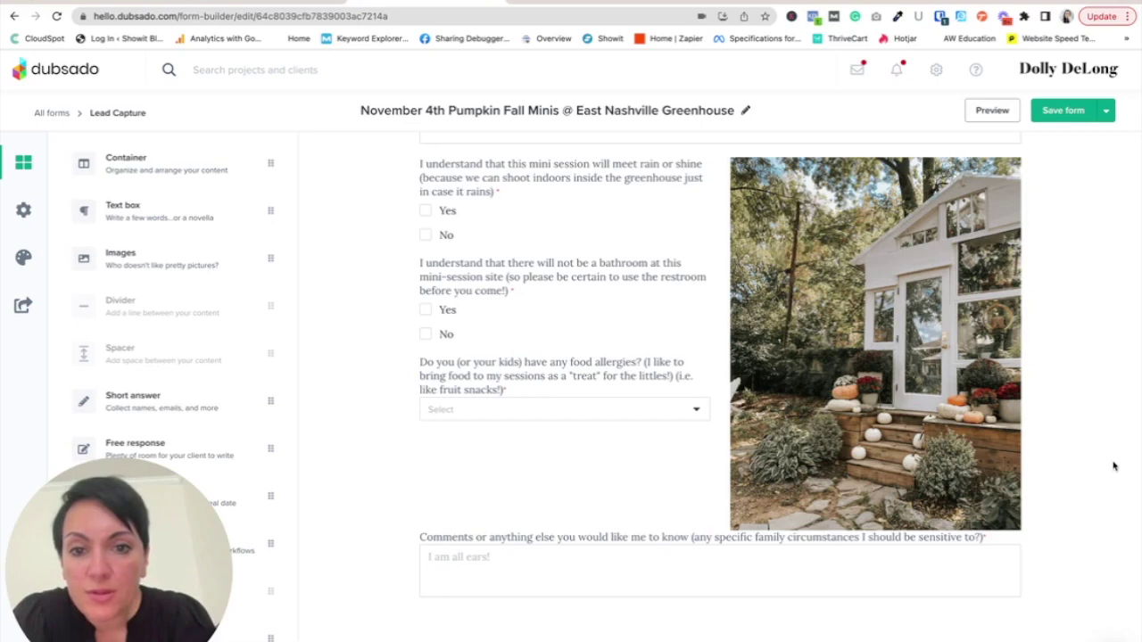
{"action": "scroll", "coordinate": [1113, 466], "scroll_direction": "up", "scroll_amount": 2}
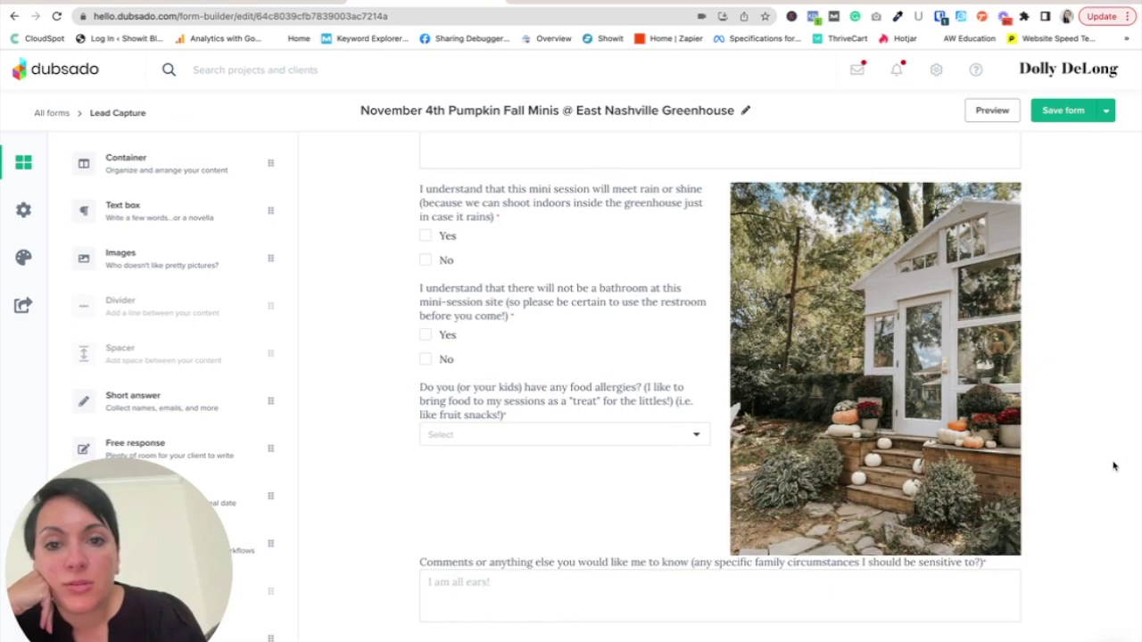
{"action": "scroll", "coordinate": [1114, 466], "scroll_direction": "up", "scroll_amount": 1}
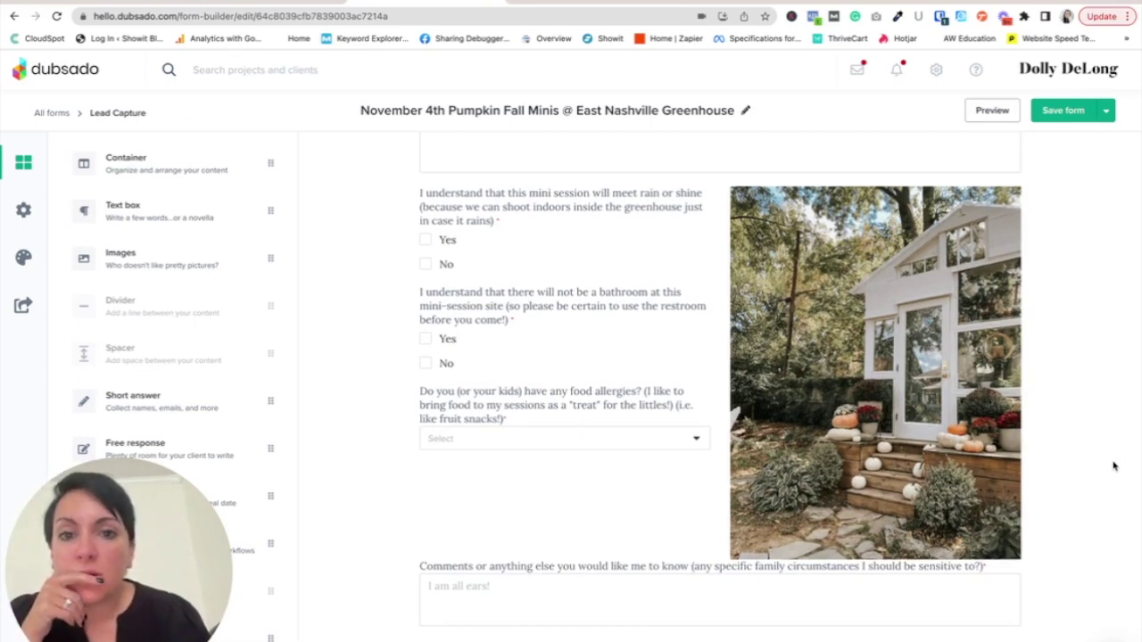
{"action": "scroll", "coordinate": [1113, 466], "scroll_direction": "up", "scroll_amount": 15}
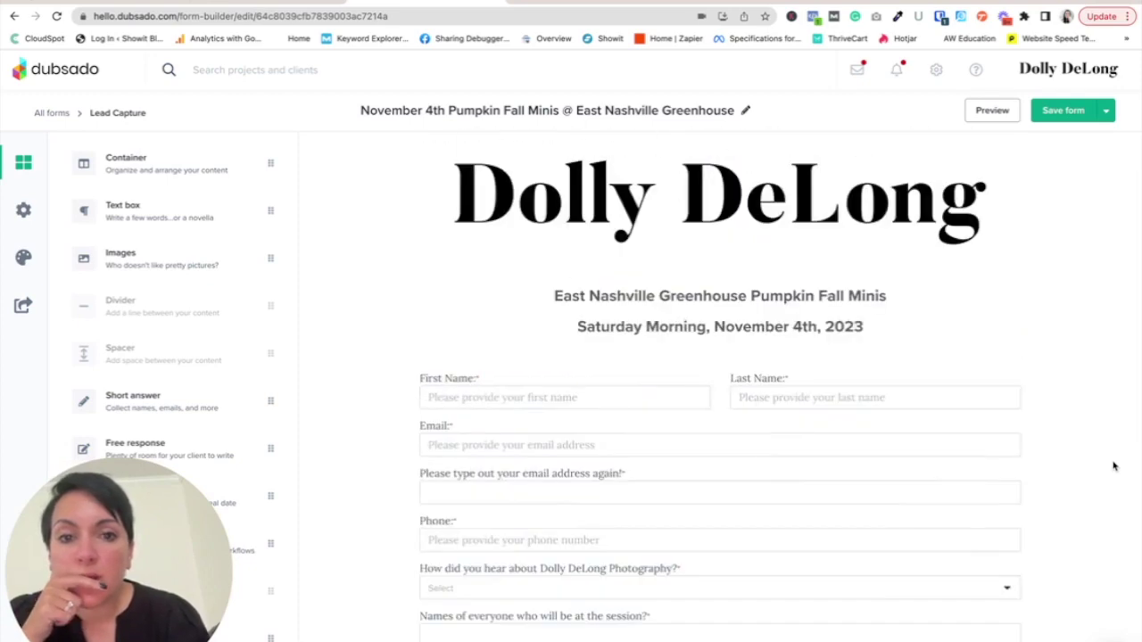
{"action": "scroll", "coordinate": [1114, 466], "scroll_direction": "down", "scroll_amount": 6}
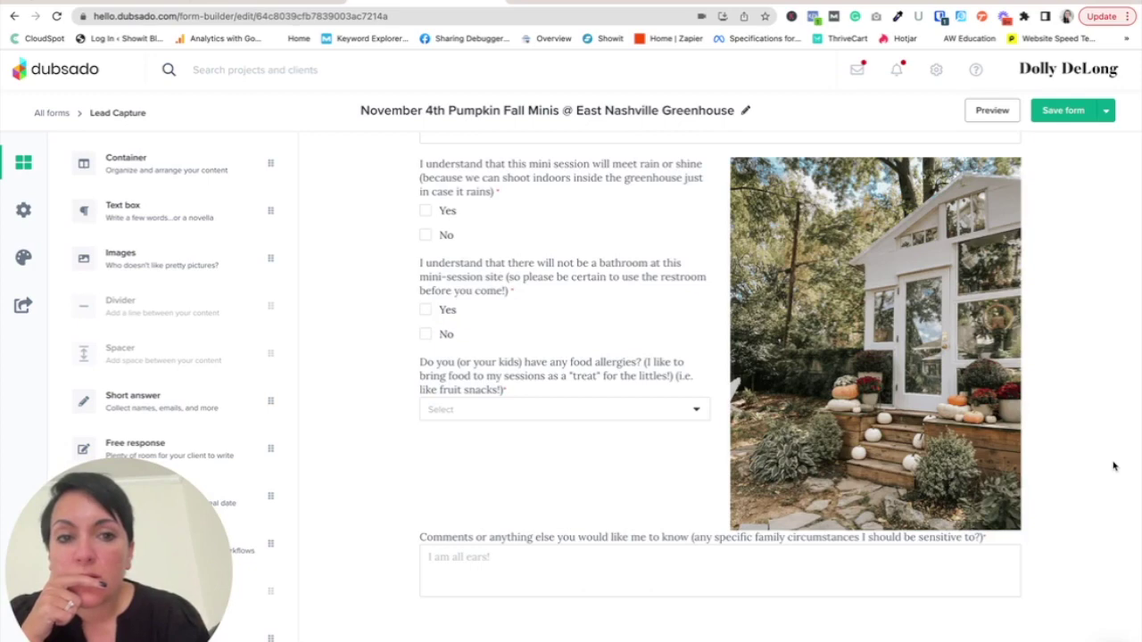
{"action": "left_click", "coordinate": [1106, 109]}
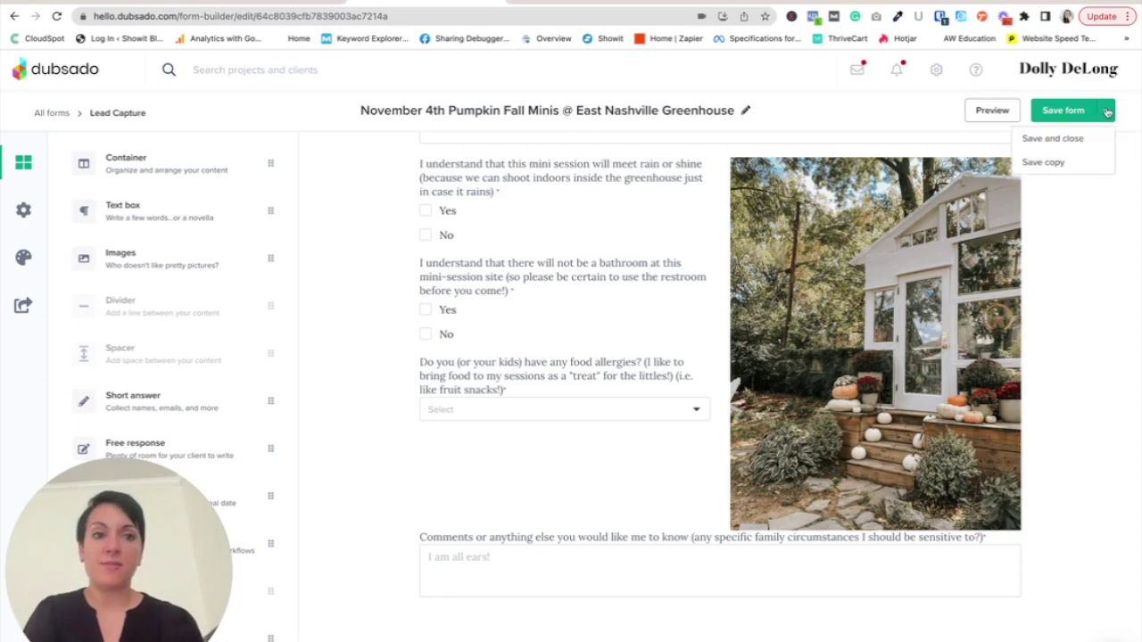
- Save and close the lead form, then open the Fall Minis scheduler's advanced settings
{"action": "left_click", "coordinate": [1071, 147]}
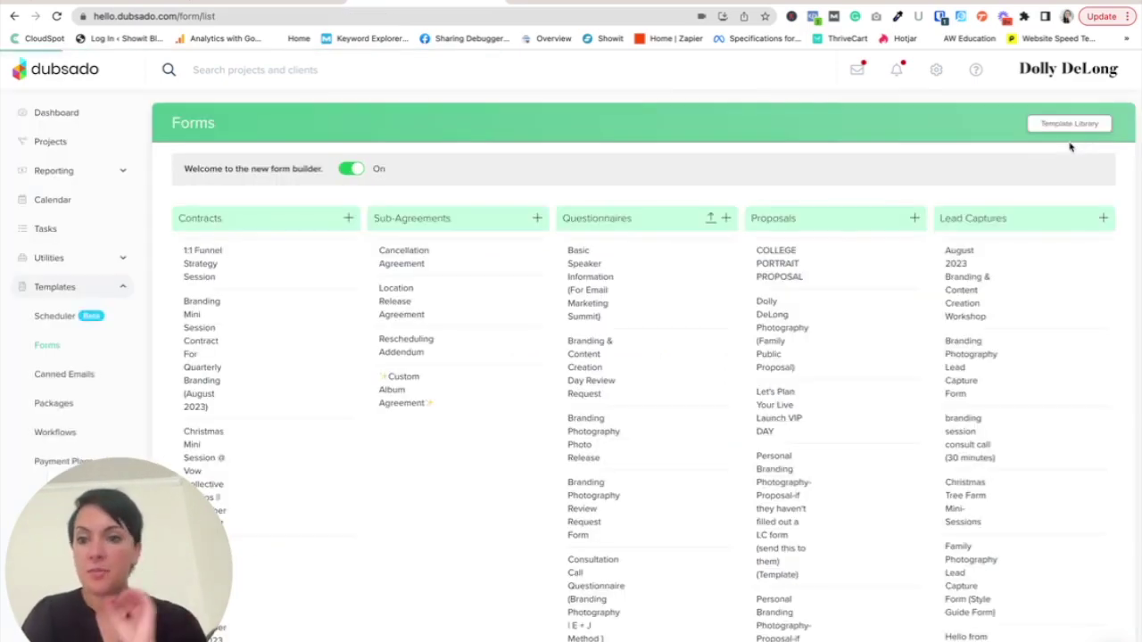
{"action": "left_click", "coordinate": [46, 318]}
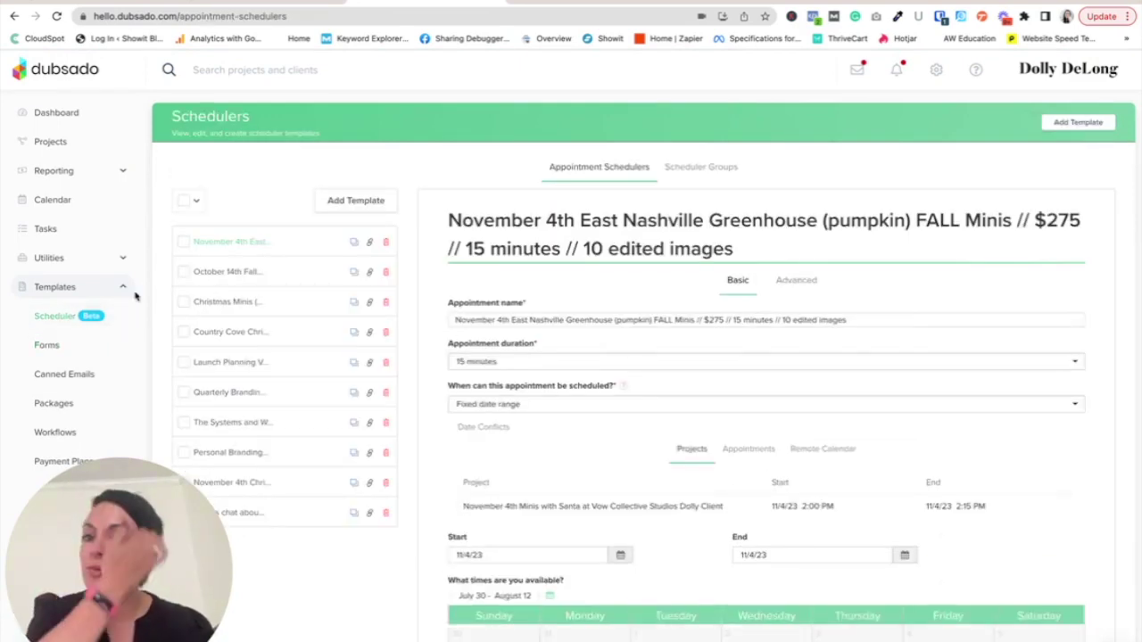
{"action": "left_click", "coordinate": [796, 279]}
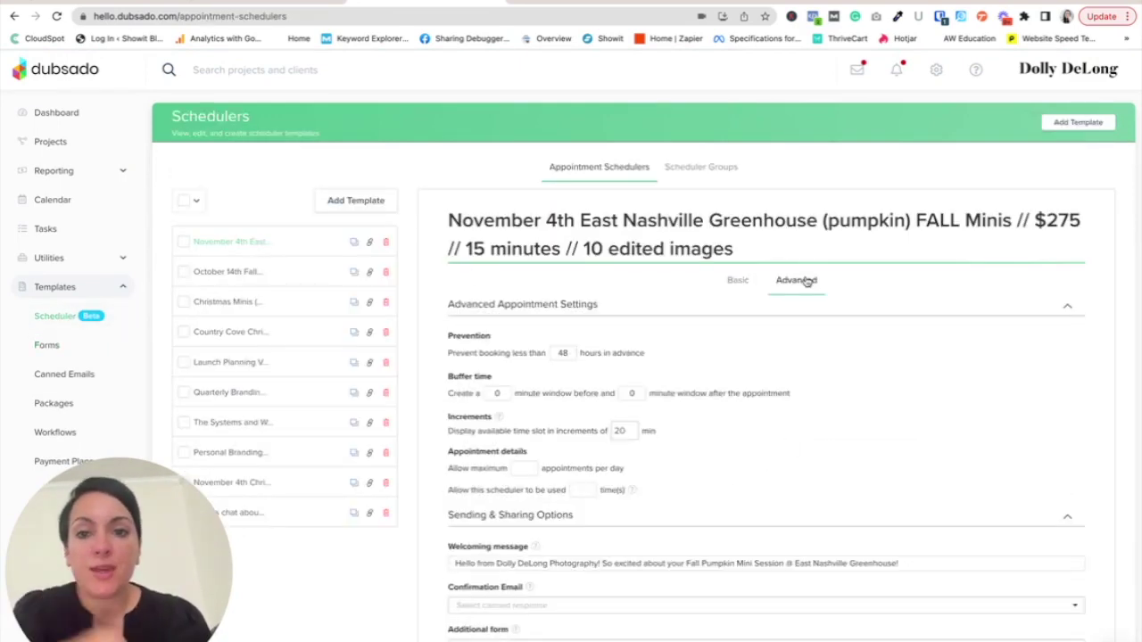
{"action": "scroll", "coordinate": [788, 443], "scroll_direction": "down", "scroll_amount": 1}
{"action": "scroll", "coordinate": [788, 444], "scroll_direction": "down", "scroll_amount": 1}
- Attach the November 4th Pumpkin Fall Minis form as the additional form and save the scheduler
{"action": "left_click", "coordinate": [1062, 496]}
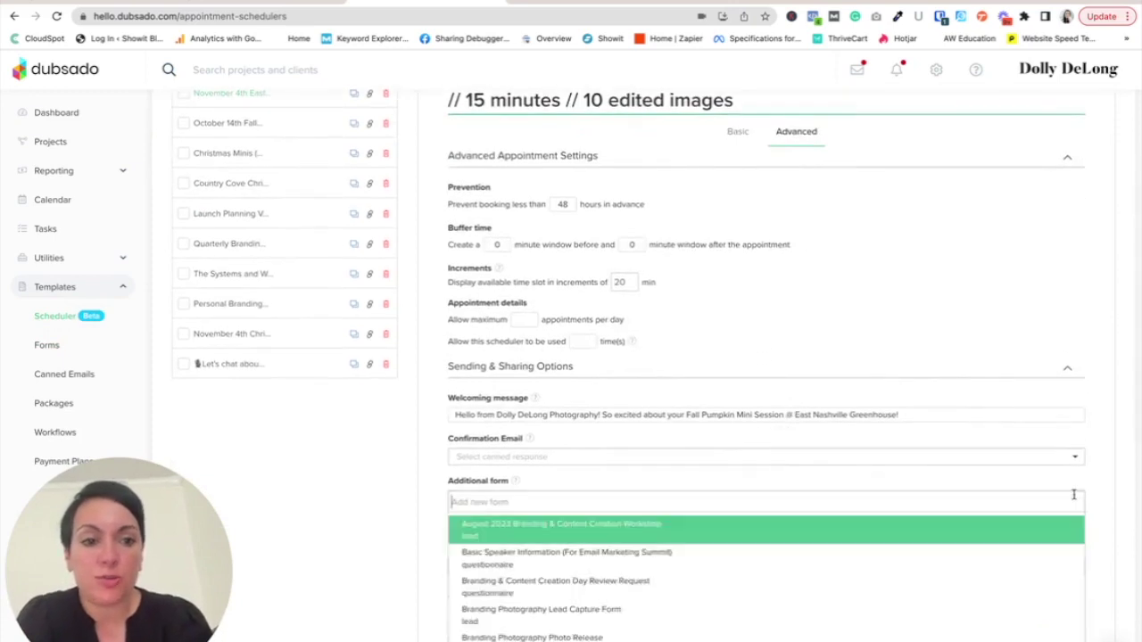
{"action": "type", "text": "November"}
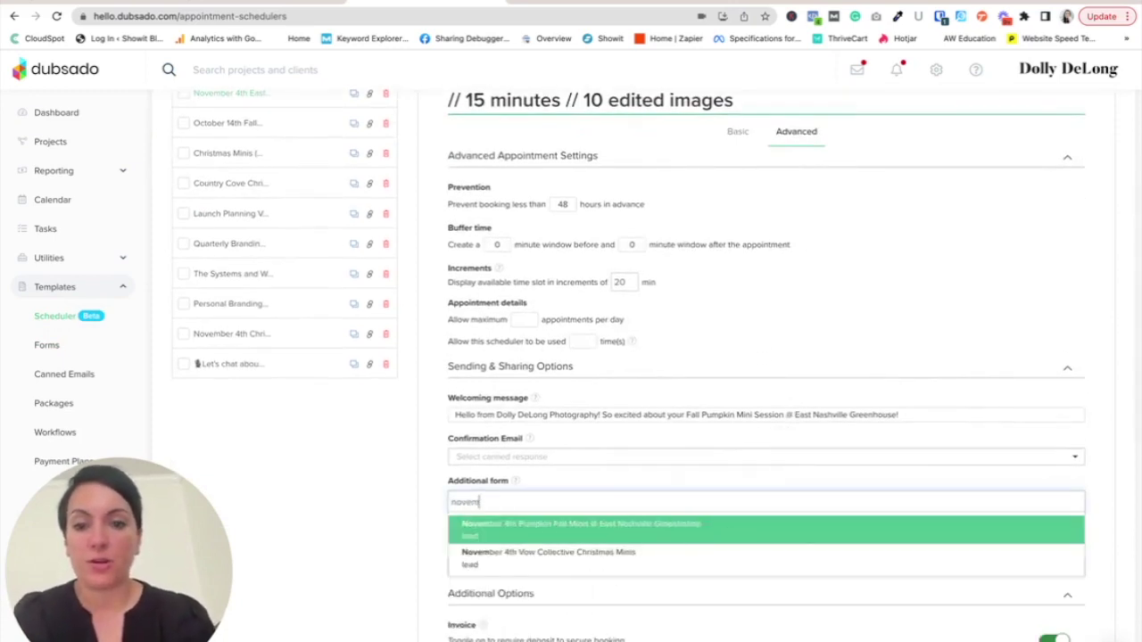
{"action": "left_click", "coordinate": [723, 533]}
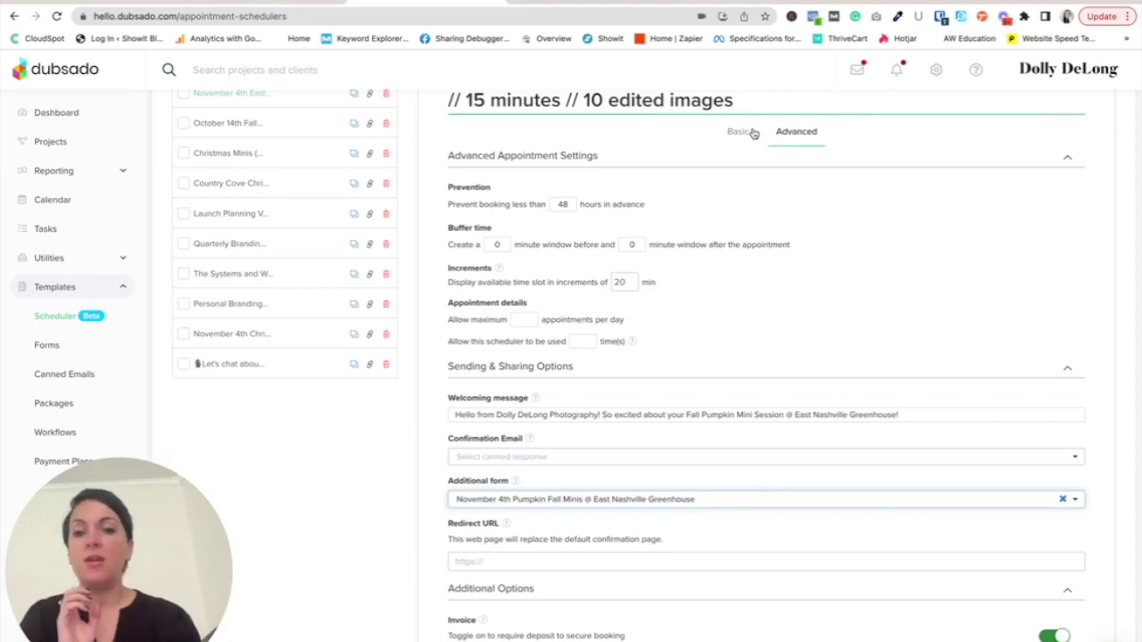
{"action": "scroll", "coordinate": [881, 612], "scroll_direction": "down", "scroll_amount": 10}
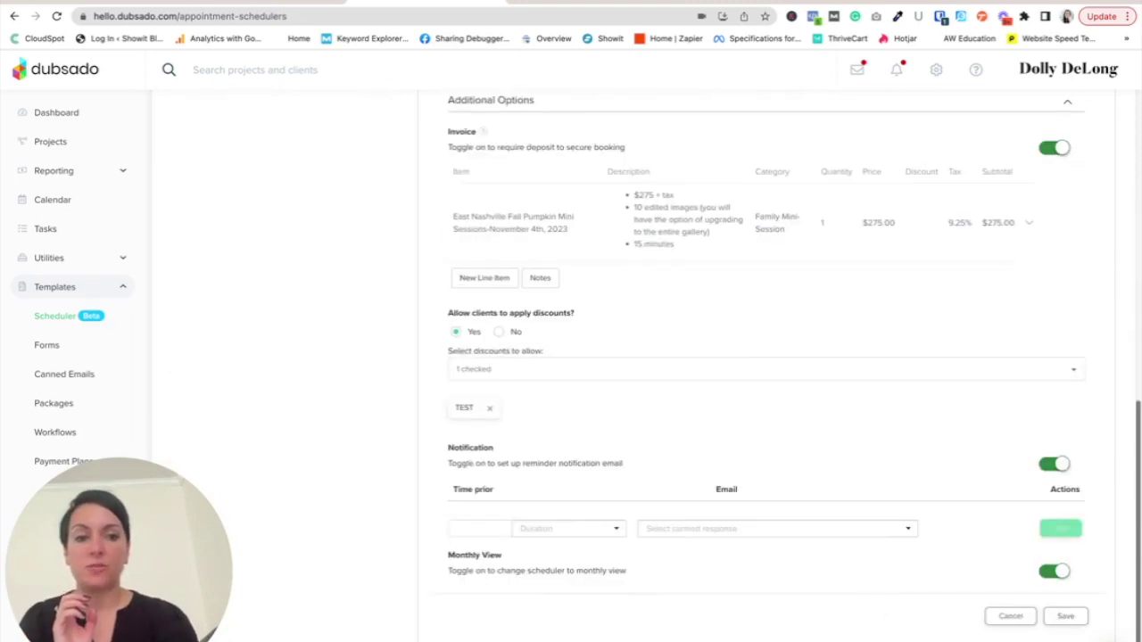
{"action": "left_click", "coordinate": [1065, 617]}
{"action": "scroll", "coordinate": [933, 373], "scroll_direction": "up", "scroll_amount": 6}
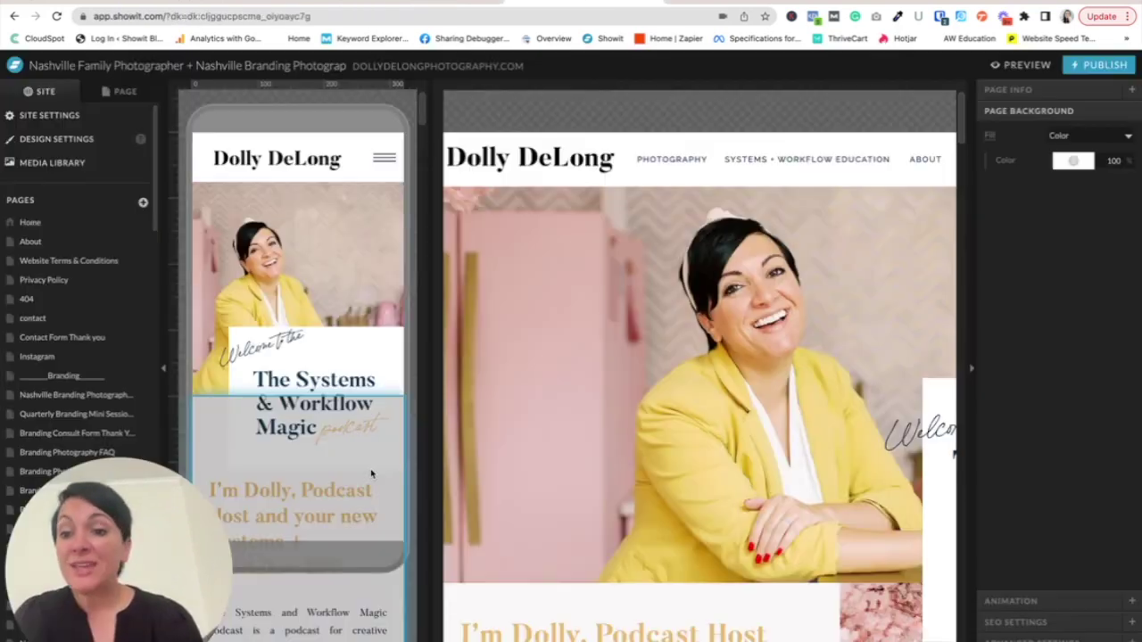
- Scroll the Showit Pages list down to the Christmas Studio and Christmas Tree Farm confirmation pages
{"action": "scroll", "coordinate": [134, 366], "scroll_direction": "down", "scroll_amount": 7}
{"action": "scroll", "coordinate": [133, 366], "scroll_direction": "down", "scroll_amount": 1}
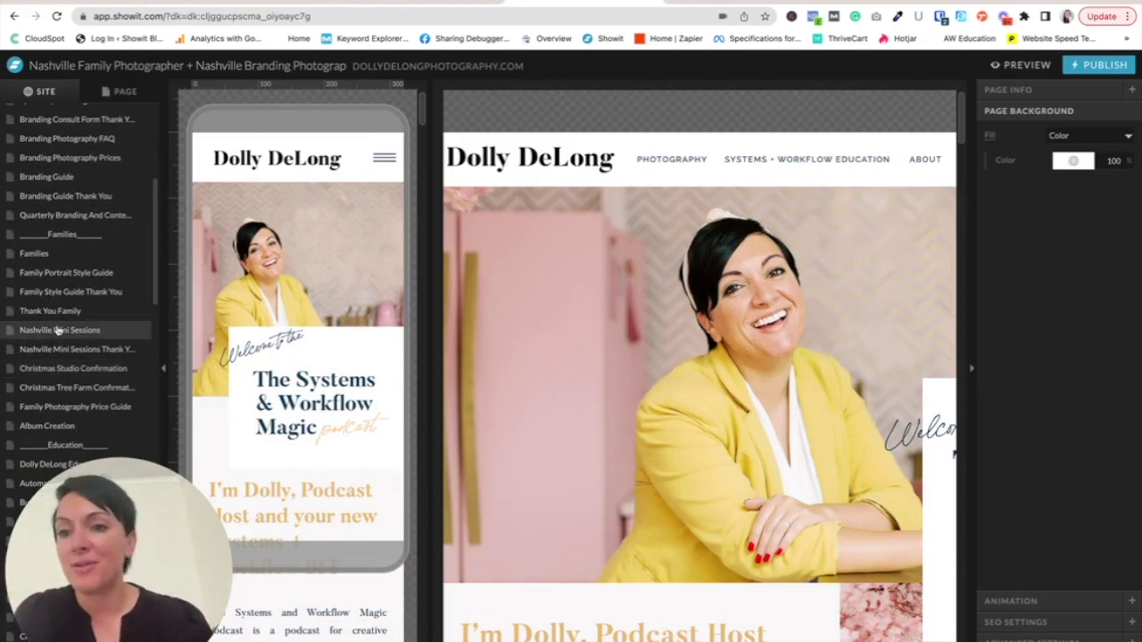
{"action": "scroll", "coordinate": [63, 375], "scroll_direction": "down", "scroll_amount": 1}
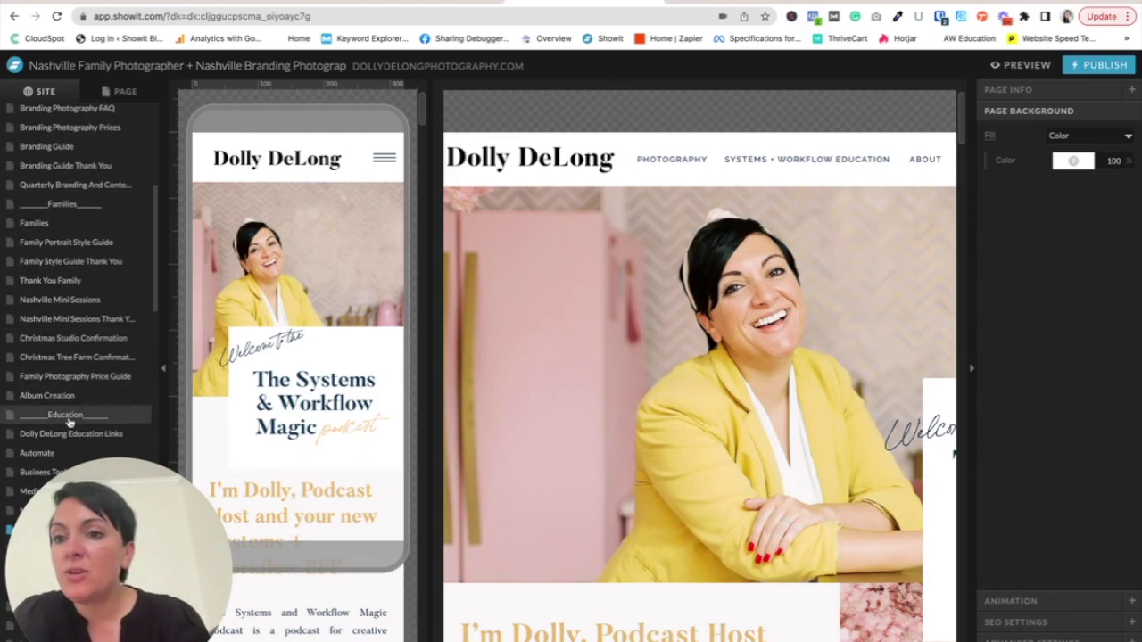
{"action": "scroll", "coordinate": [89, 338], "scroll_direction": "down", "scroll_amount": 1}
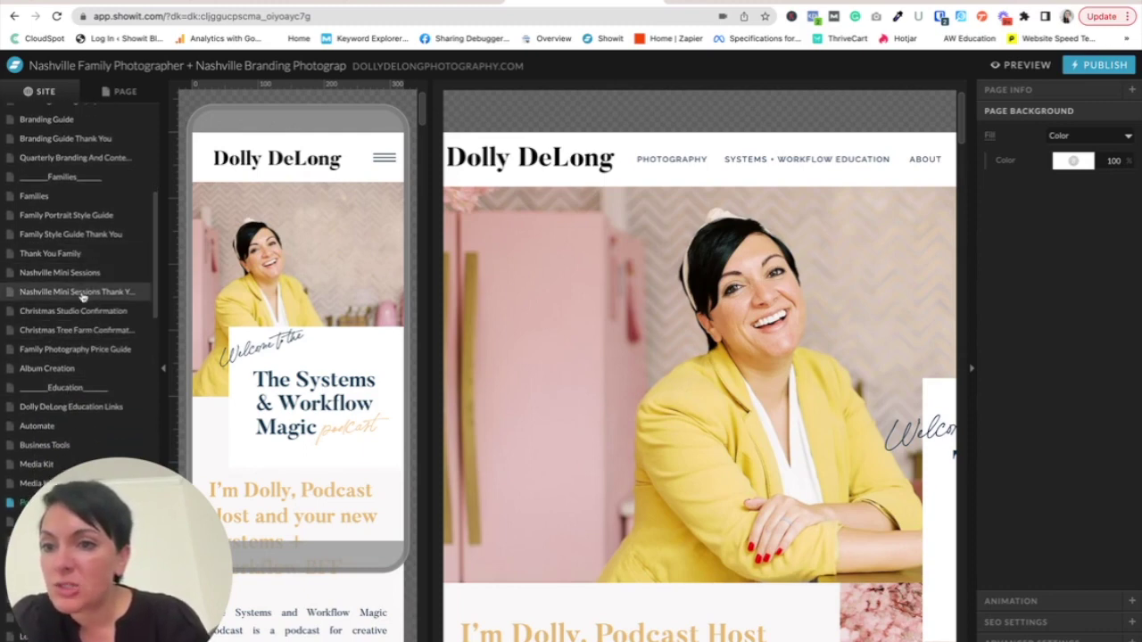
{"action": "scroll", "coordinate": [90, 303], "scroll_direction": "down", "scroll_amount": 1}
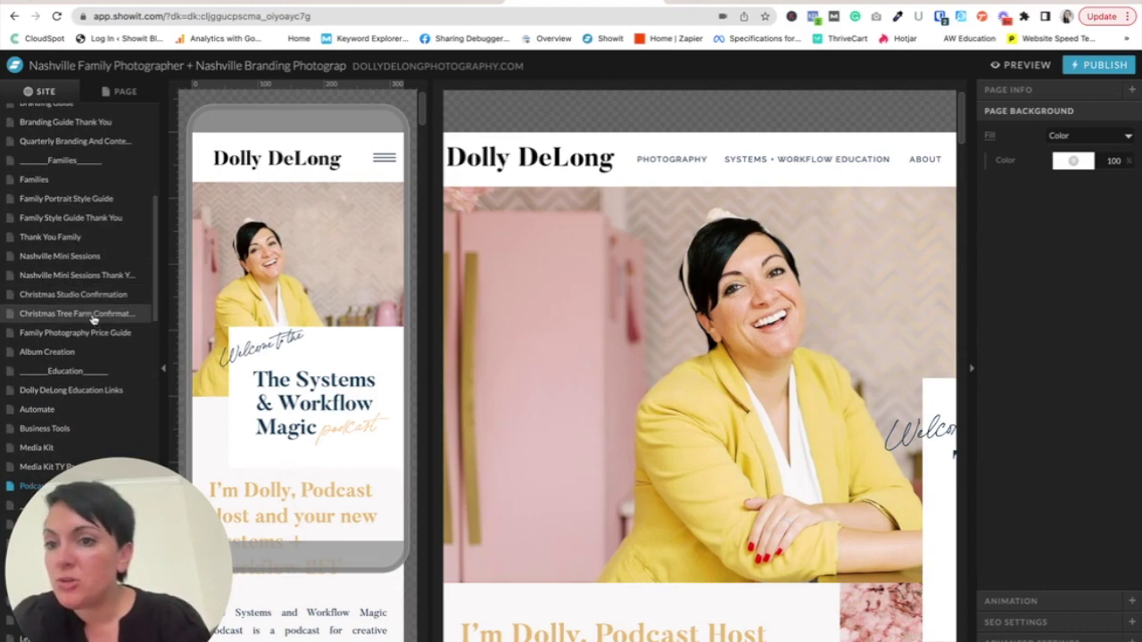
- Duplicate the Christmas Tree Farm confirmation page
{"action": "left_click", "coordinate": [89, 317]}
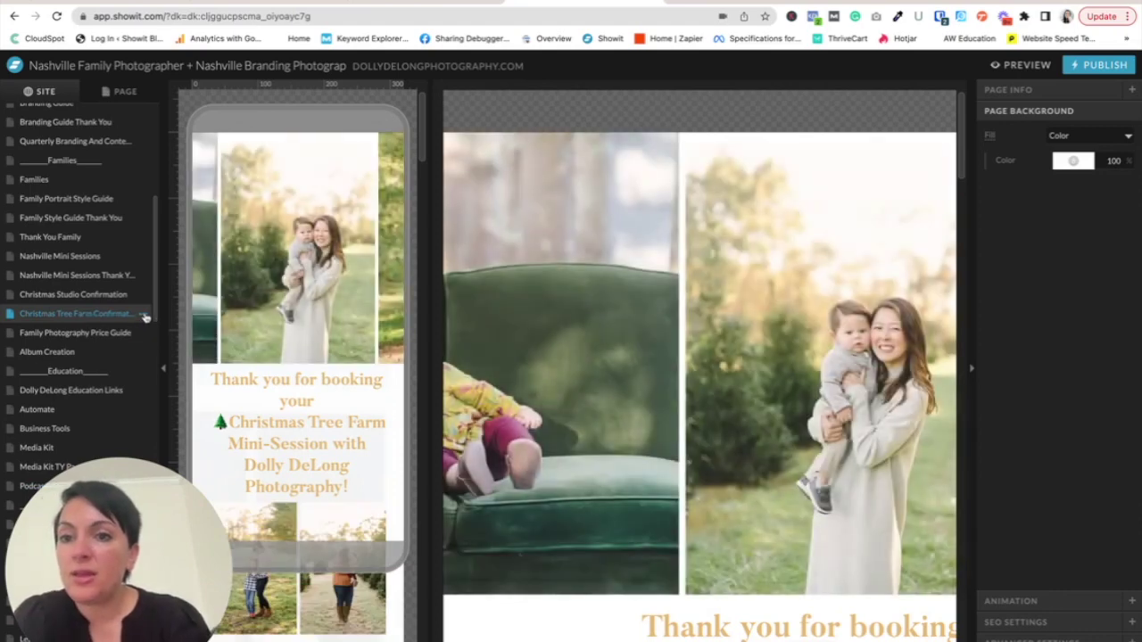
{"action": "left_click", "coordinate": [142, 315]}
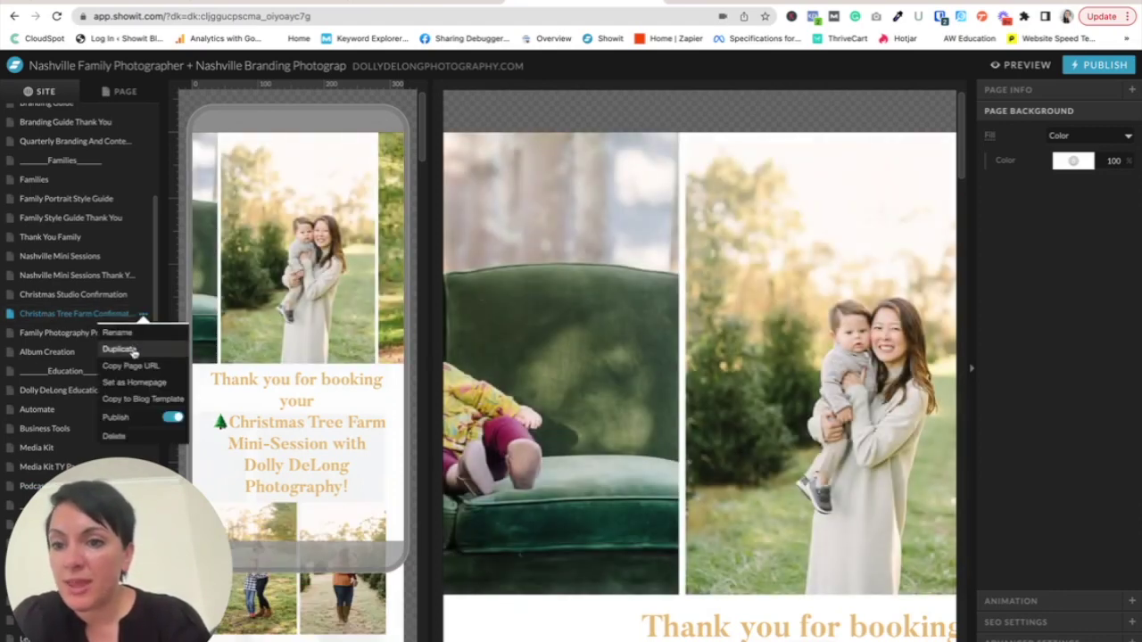
{"action": "left_click", "coordinate": [125, 348]}
- Rename the copy to 'Fall Mini Session Confirmation TY' and show its sections
{"action": "left_click", "coordinate": [97, 314]}
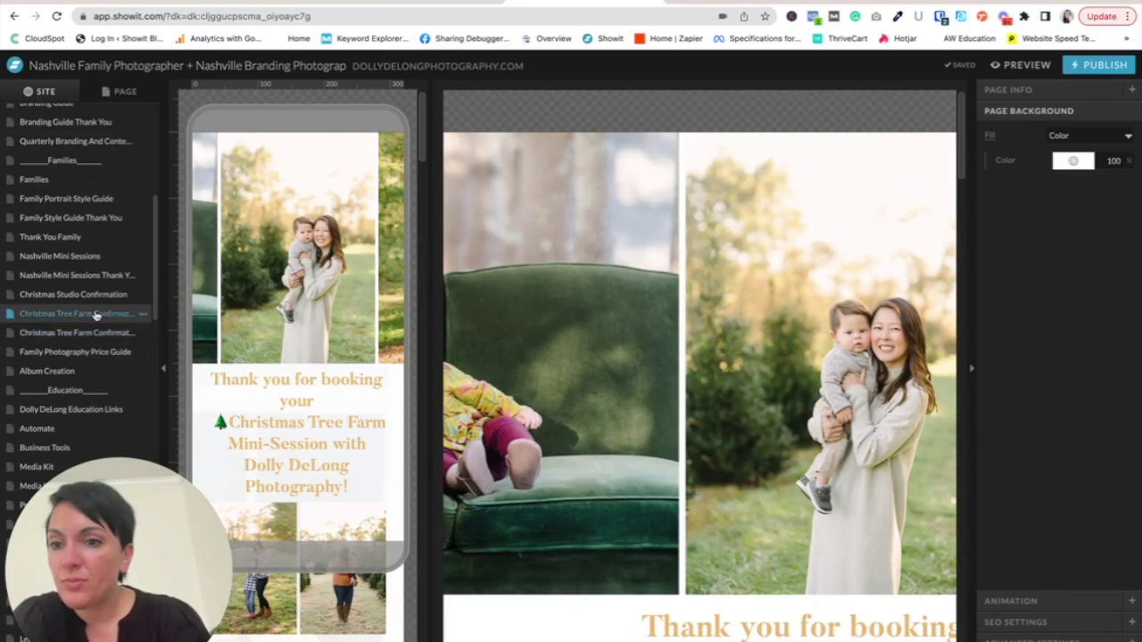
{"action": "left_click", "coordinate": [95, 332]}
{"action": "left_click", "coordinate": [142, 333]}
{"action": "left_click", "coordinate": [120, 351]}
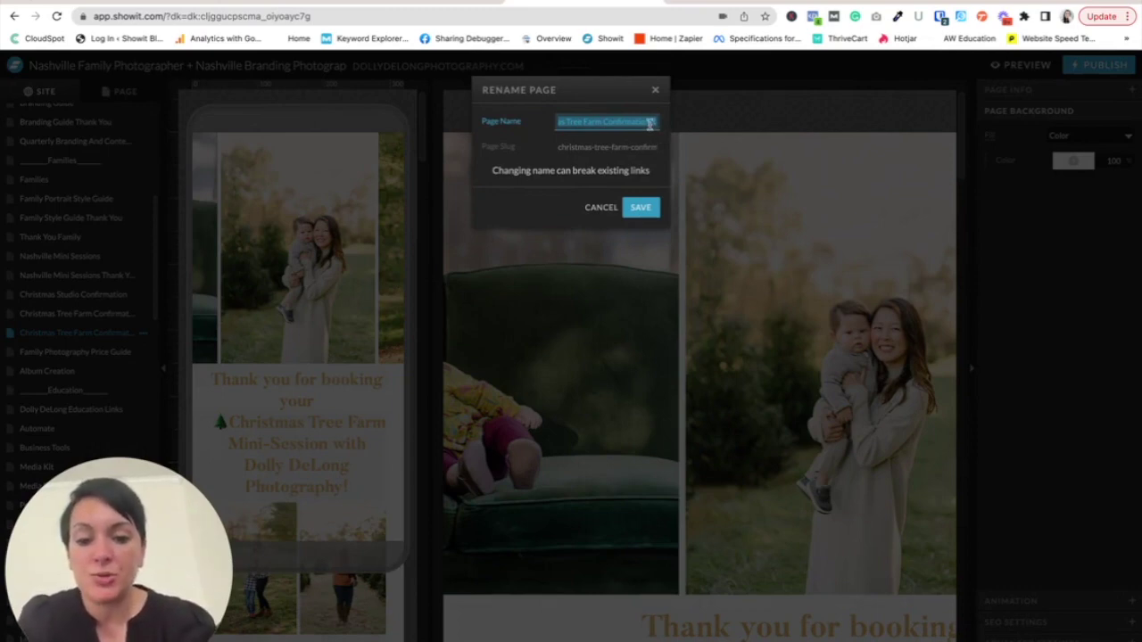
{"action": "type", "text": "Fall"}
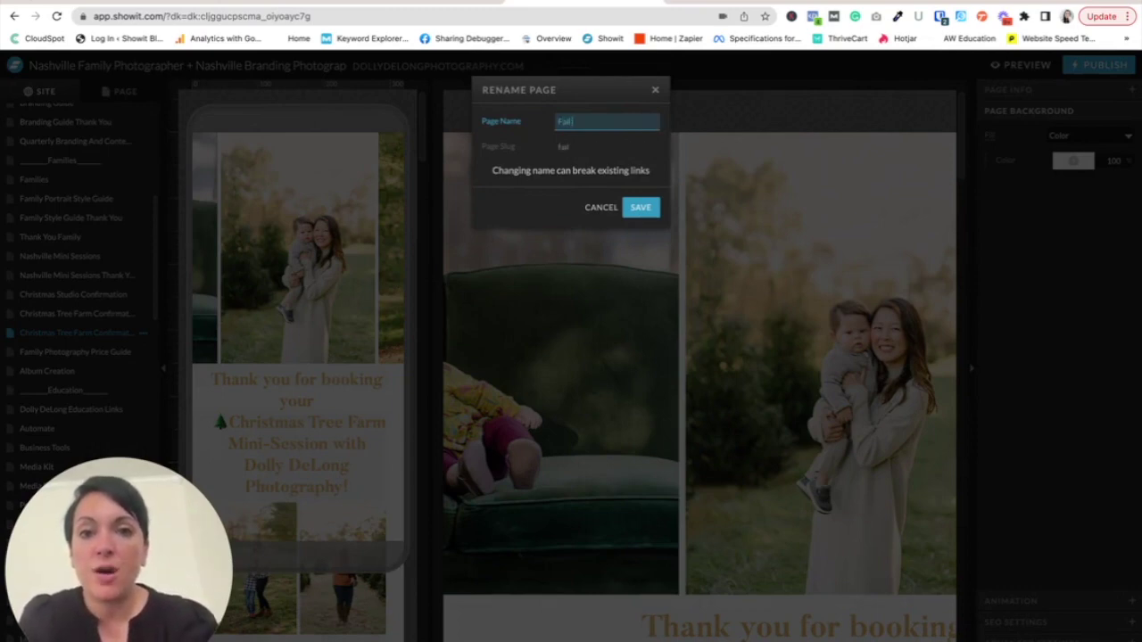
{"action": "type", "text": " Mini Session C"}
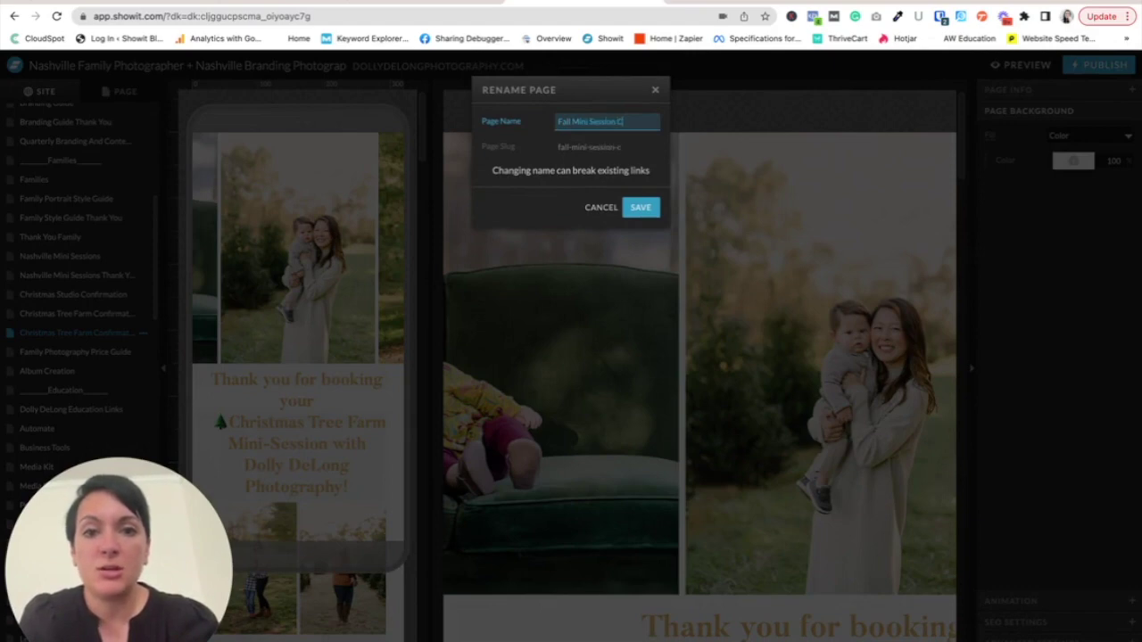
{"action": "type", "text": "onfirmation TY"}
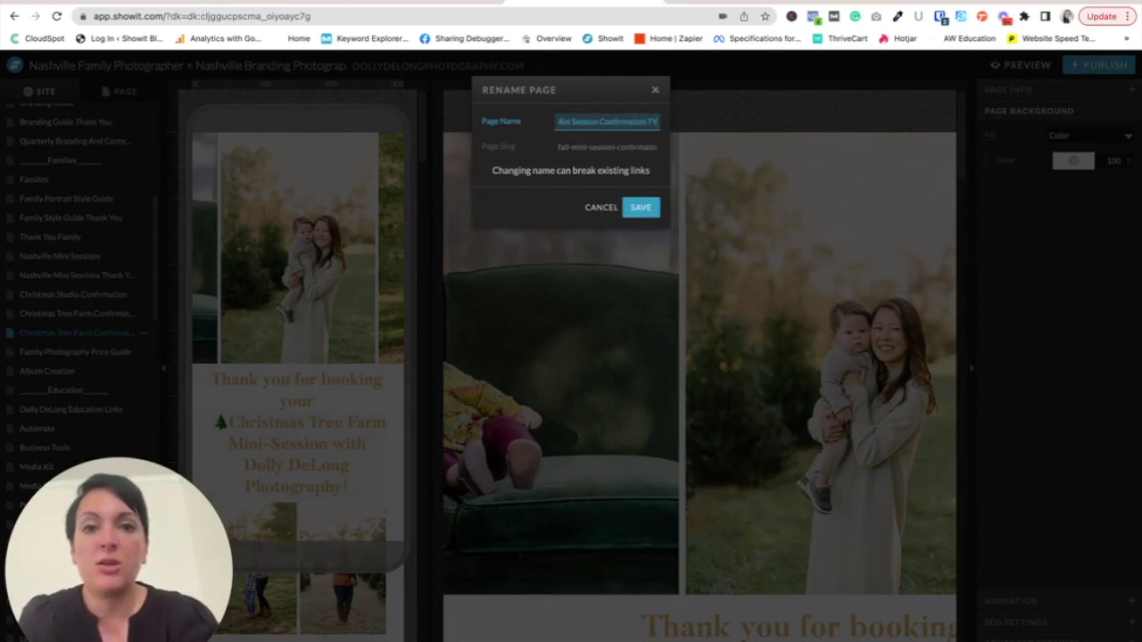
{"action": "left_click", "coordinate": [641, 207]}
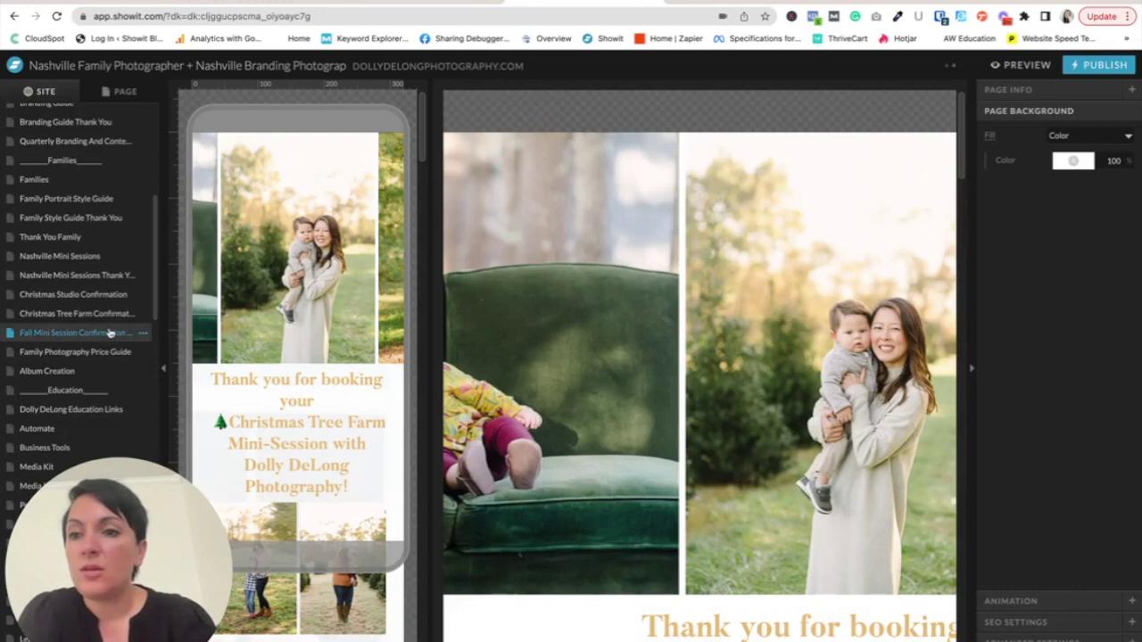
{"action": "left_click", "coordinate": [125, 92]}
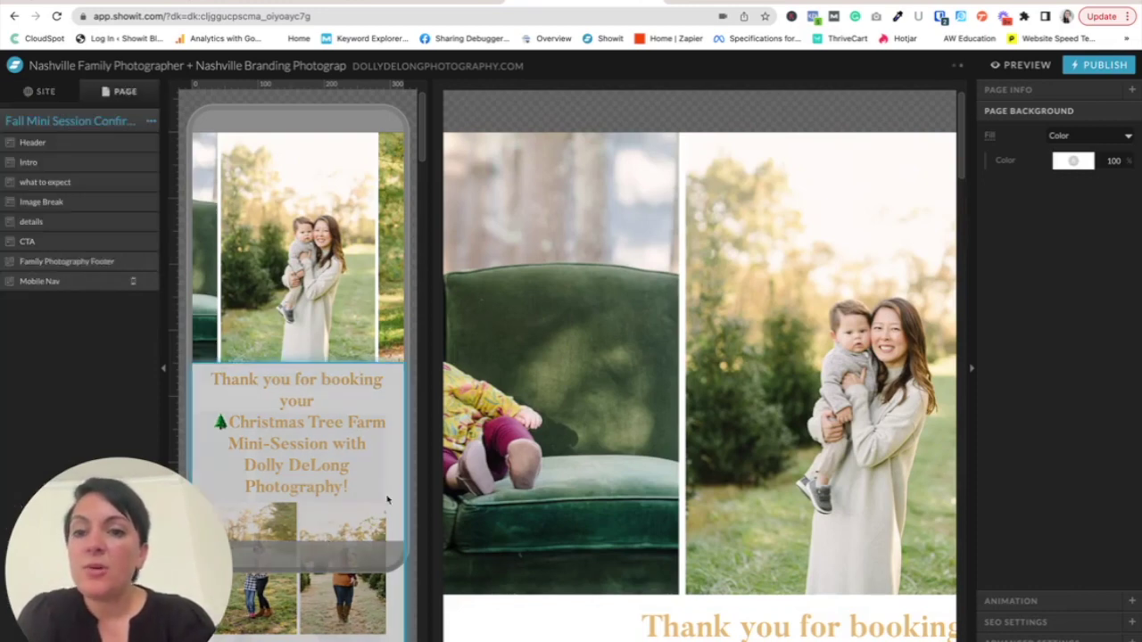
{"action": "scroll", "coordinate": [692, 428], "scroll_direction": "down", "scroll_amount": 5}
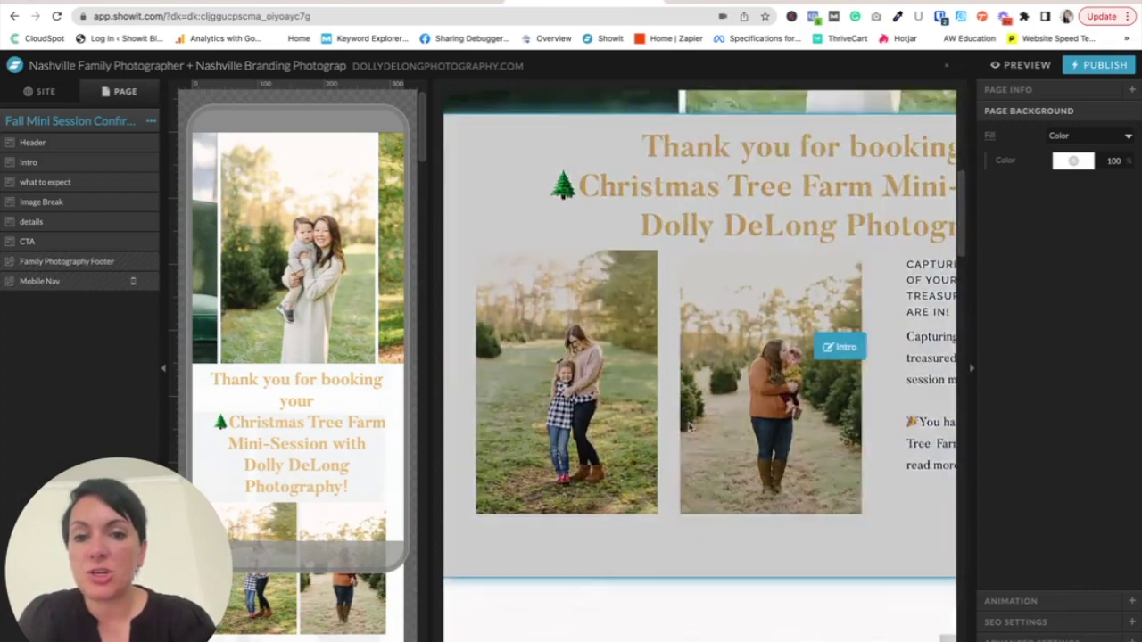
{"action": "scroll", "coordinate": [689, 429], "scroll_direction": "down", "scroll_amount": 5}
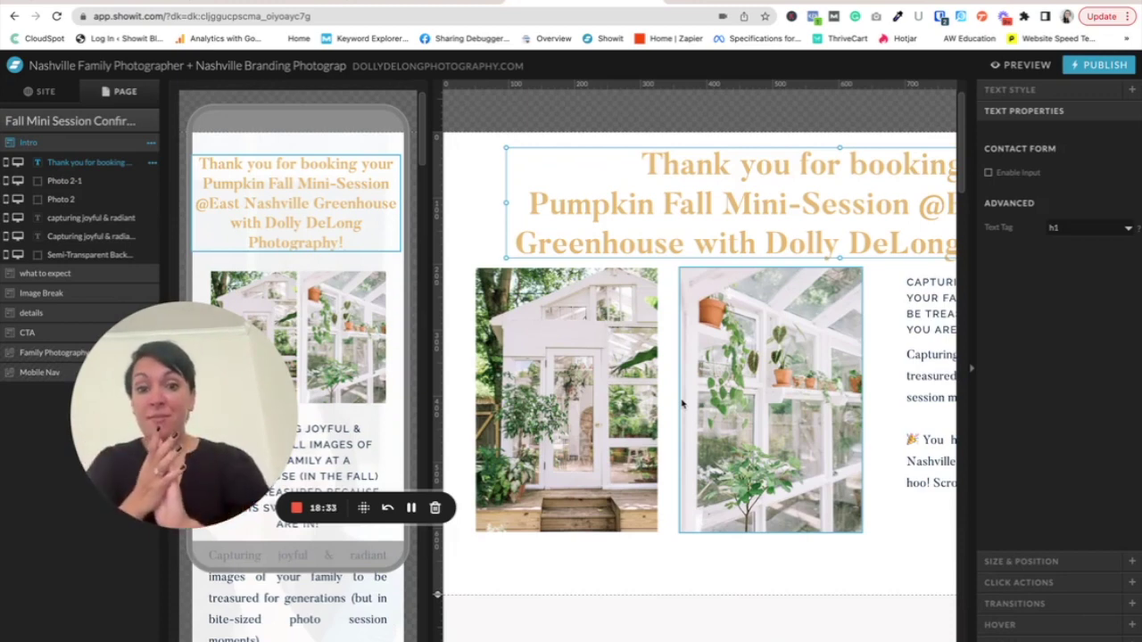
{"action": "left_click_drag", "start_coordinate": [260, 404], "coordinate": [152, 446]}
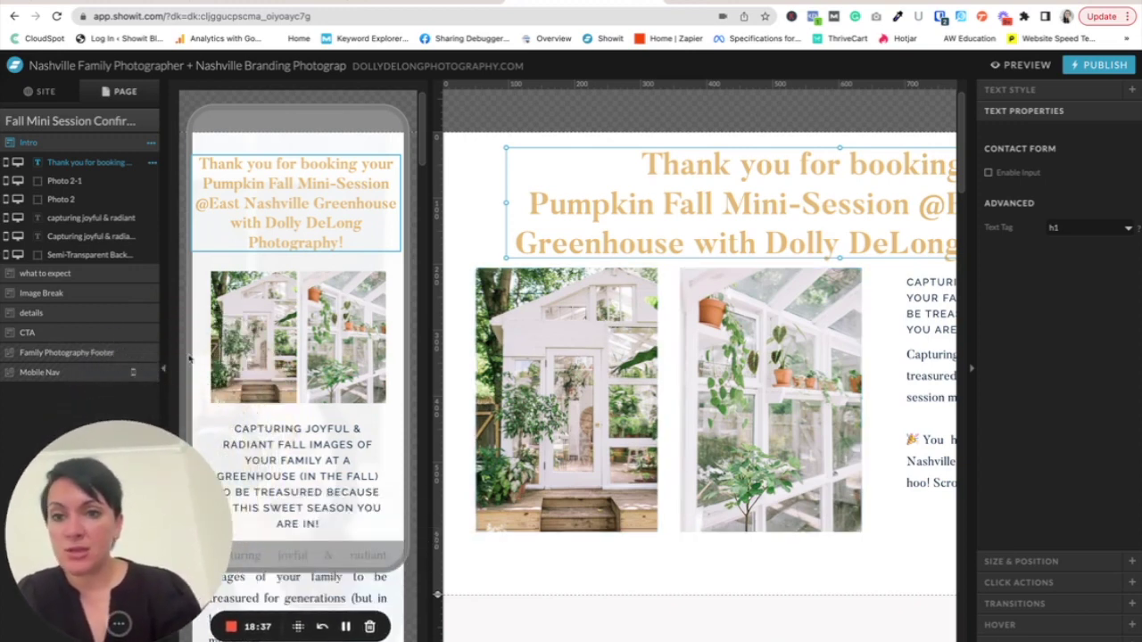
{"action": "scroll", "coordinate": [686, 245], "scroll_direction": "right", "scroll_amount": 2}
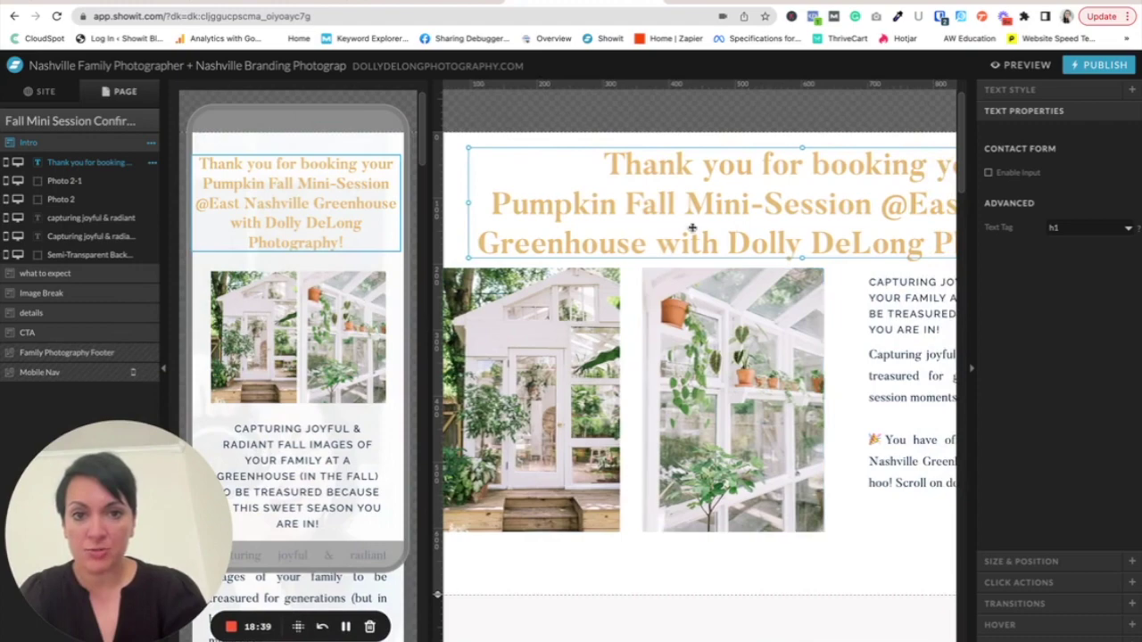
{"action": "scroll", "coordinate": [691, 232], "scroll_direction": "right", "scroll_amount": 3}
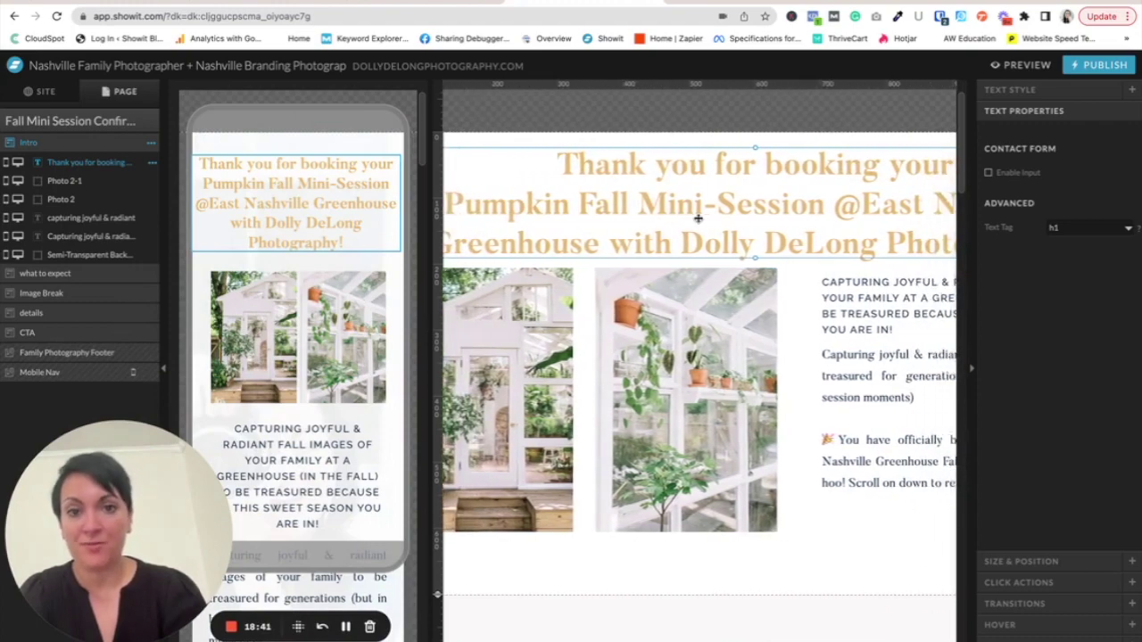
{"action": "scroll", "coordinate": [698, 218], "scroll_direction": "right", "scroll_amount": 5}
{"action": "scroll", "coordinate": [698, 217], "scroll_direction": "left", "scroll_amount": 6}
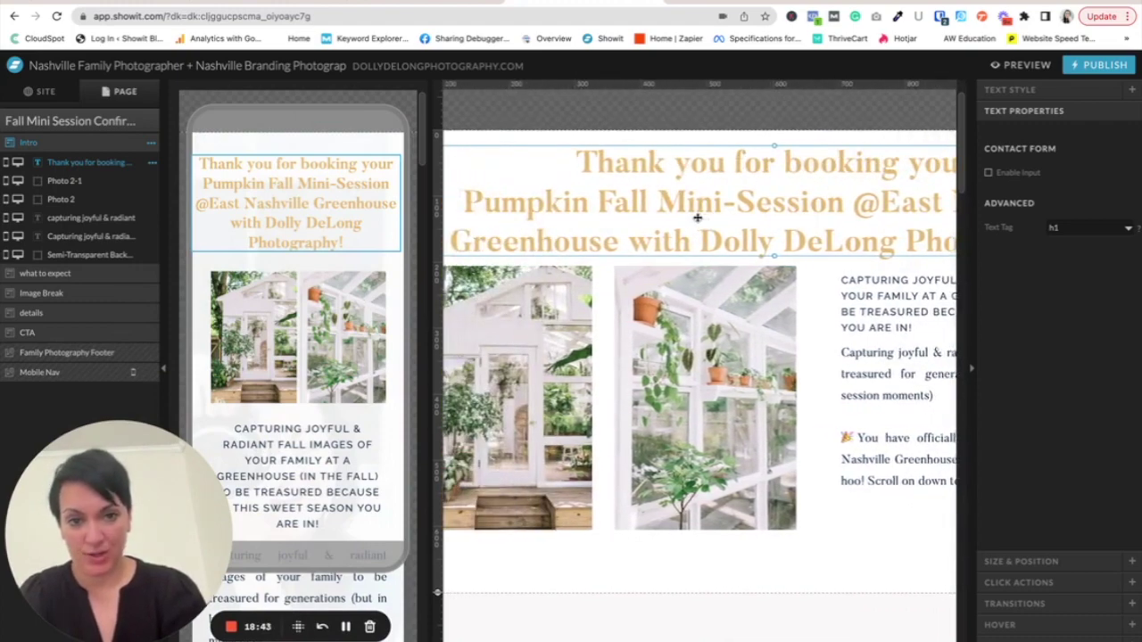
{"action": "scroll", "coordinate": [698, 217], "scroll_direction": "right", "scroll_amount": 2}
{"action": "scroll", "coordinate": [789, 327], "scroll_direction": "down", "scroll_amount": 10}
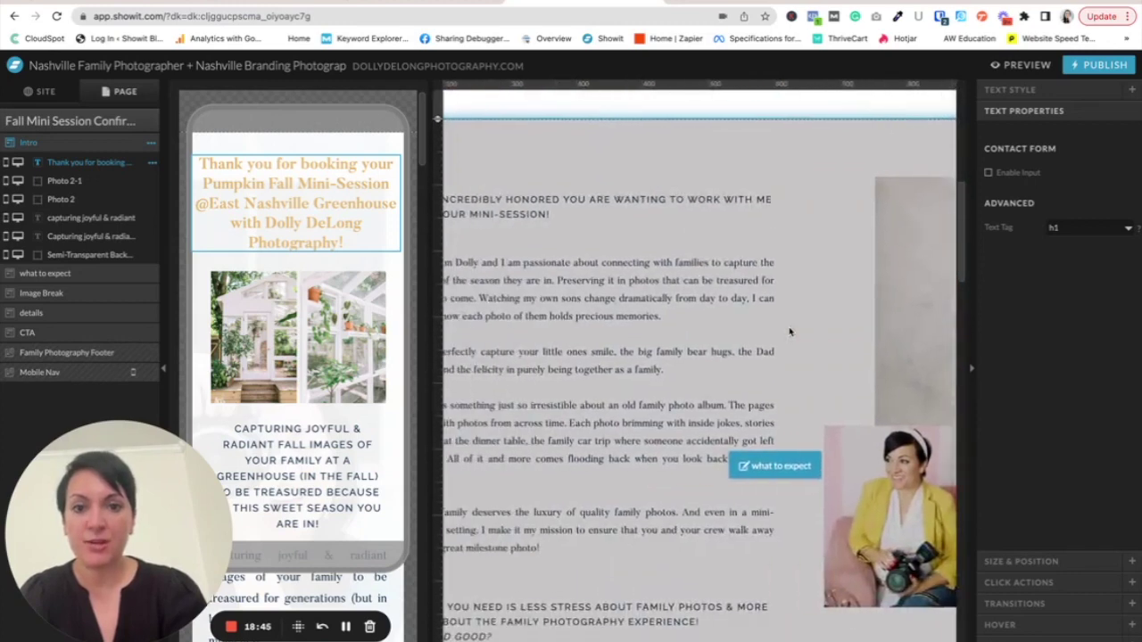
{"action": "scroll", "coordinate": [789, 331], "scroll_direction": "down", "scroll_amount": 5}
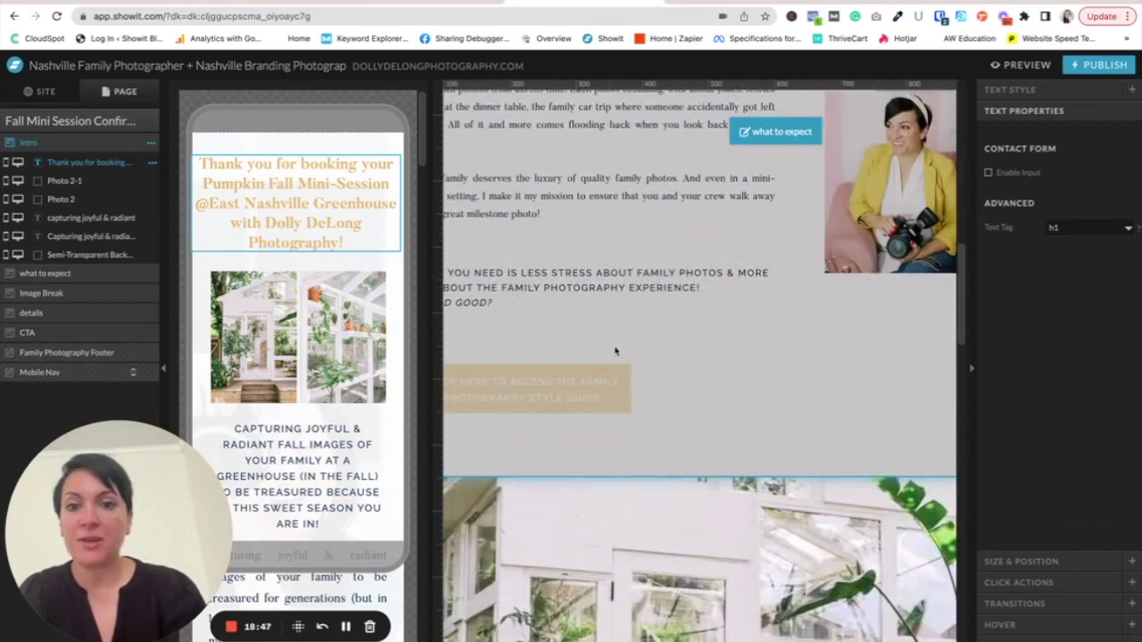
{"action": "scroll", "coordinate": [678, 412], "scroll_direction": "down", "scroll_amount": 1}
{"action": "left_click", "coordinate": [680, 410]}
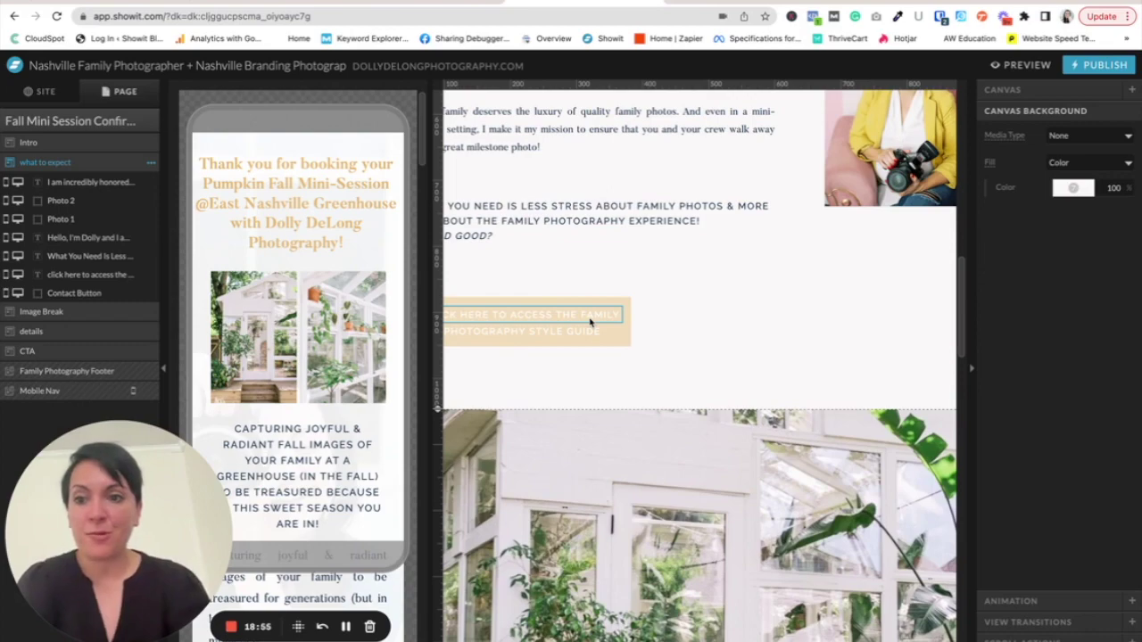
{"action": "scroll", "coordinate": [590, 321], "scroll_direction": "down", "scroll_amount": 9}
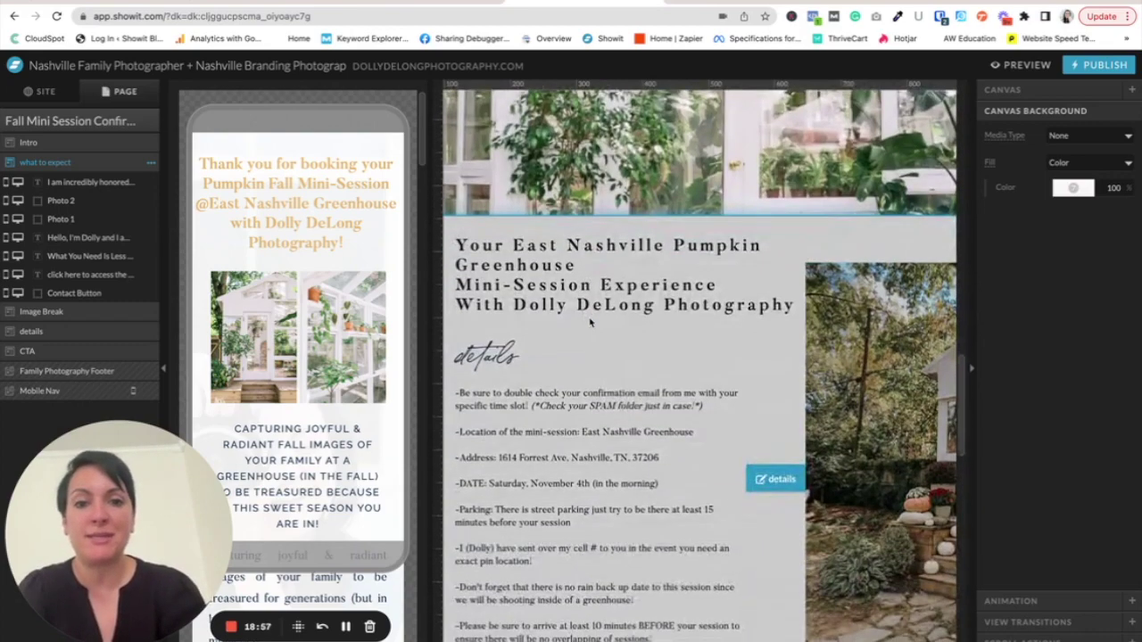
{"action": "scroll", "coordinate": [590, 321], "scroll_direction": "down", "scroll_amount": 1}
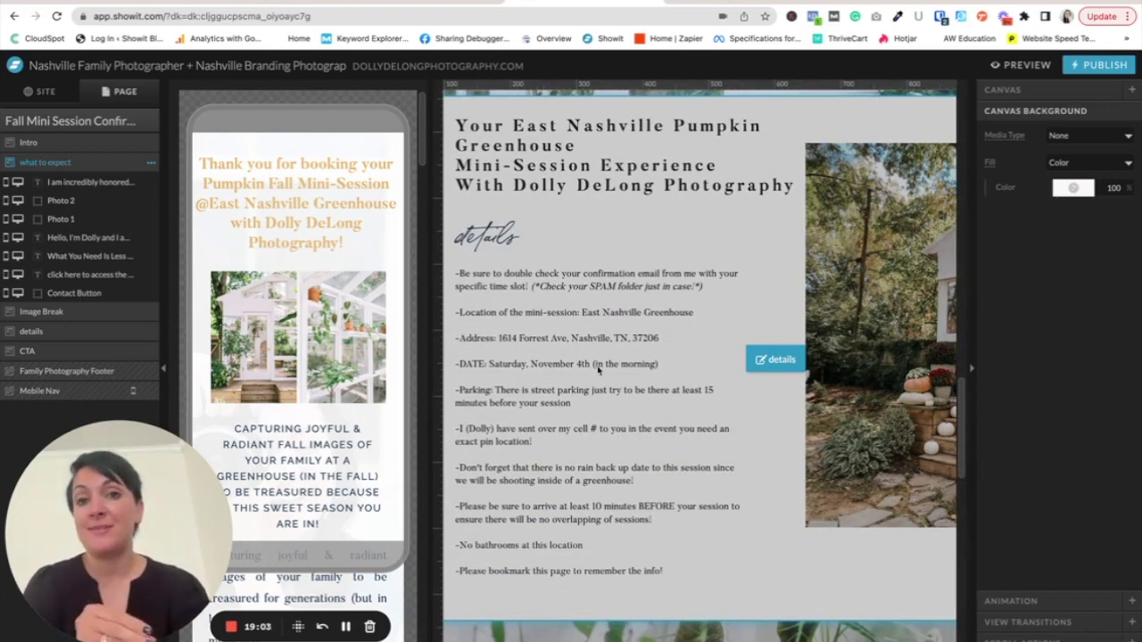
{"action": "scroll", "coordinate": [598, 371], "scroll_direction": "down", "scroll_amount": 1}
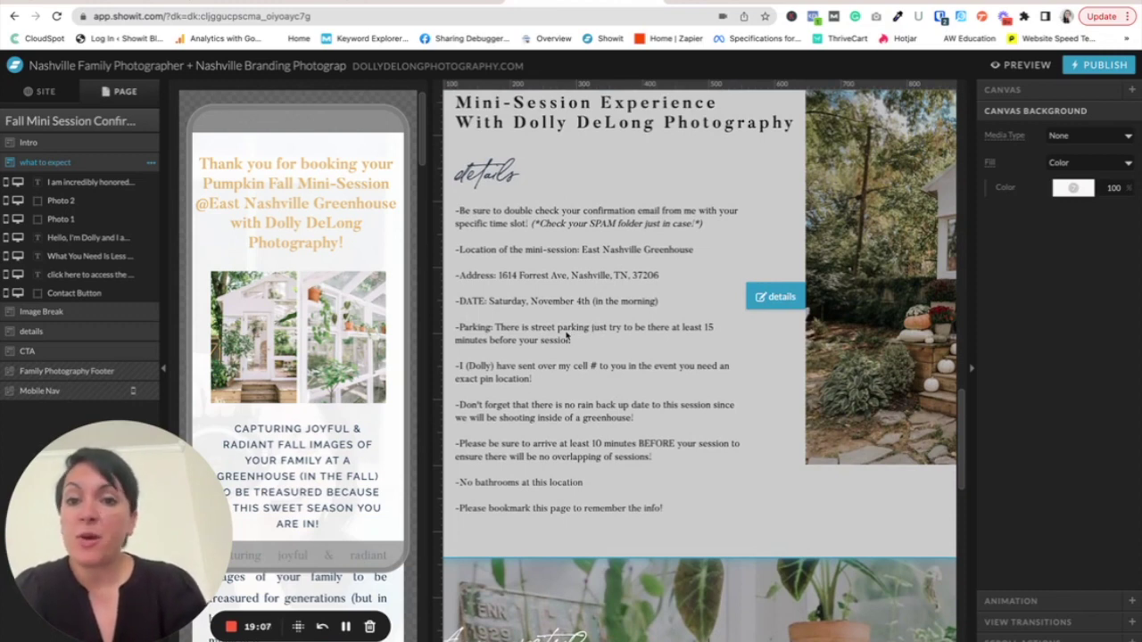
{"action": "scroll", "coordinate": [567, 394], "scroll_direction": "down", "scroll_amount": 1}
{"action": "scroll", "coordinate": [568, 393], "scroll_direction": "down", "scroll_amount": 1}
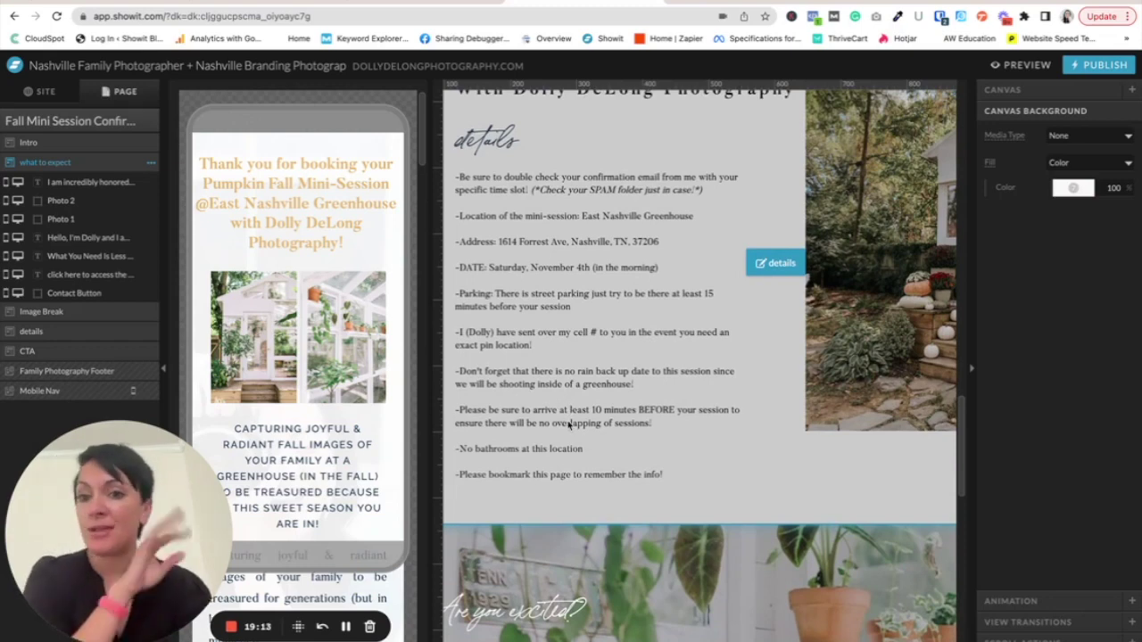
{"action": "scroll", "coordinate": [588, 480], "scroll_direction": "down", "scroll_amount": 1}
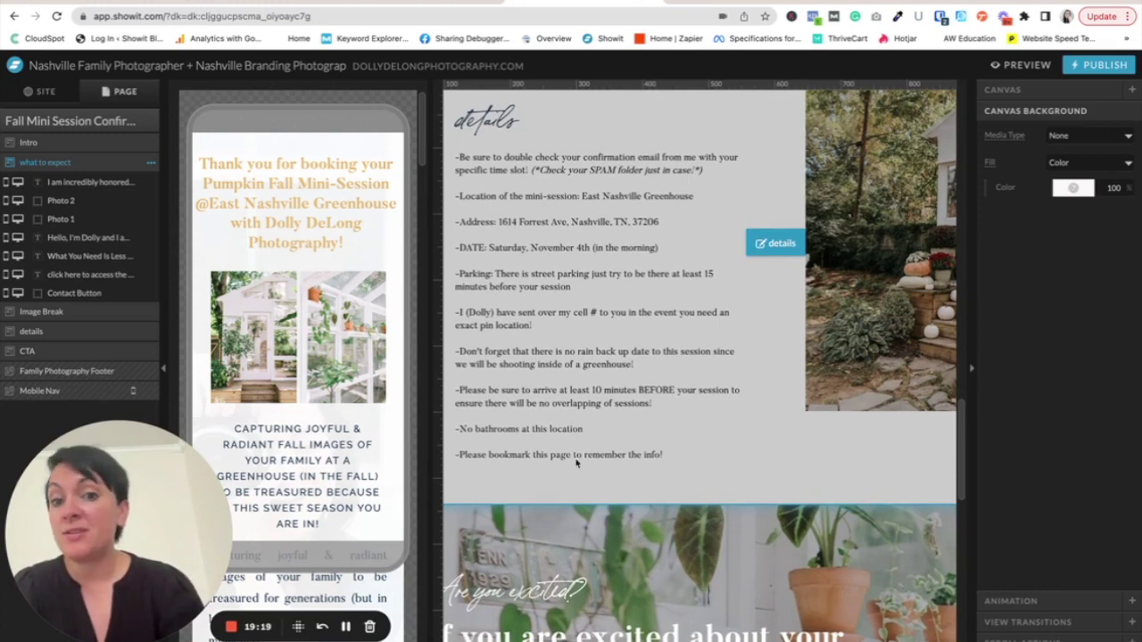
{"action": "scroll", "coordinate": [598, 463], "scroll_direction": "down", "scroll_amount": 1}
{"action": "scroll", "coordinate": [778, 422], "scroll_direction": "down", "scroll_amount": 1}
{"action": "scroll", "coordinate": [779, 422], "scroll_direction": "right", "scroll_amount": 2}
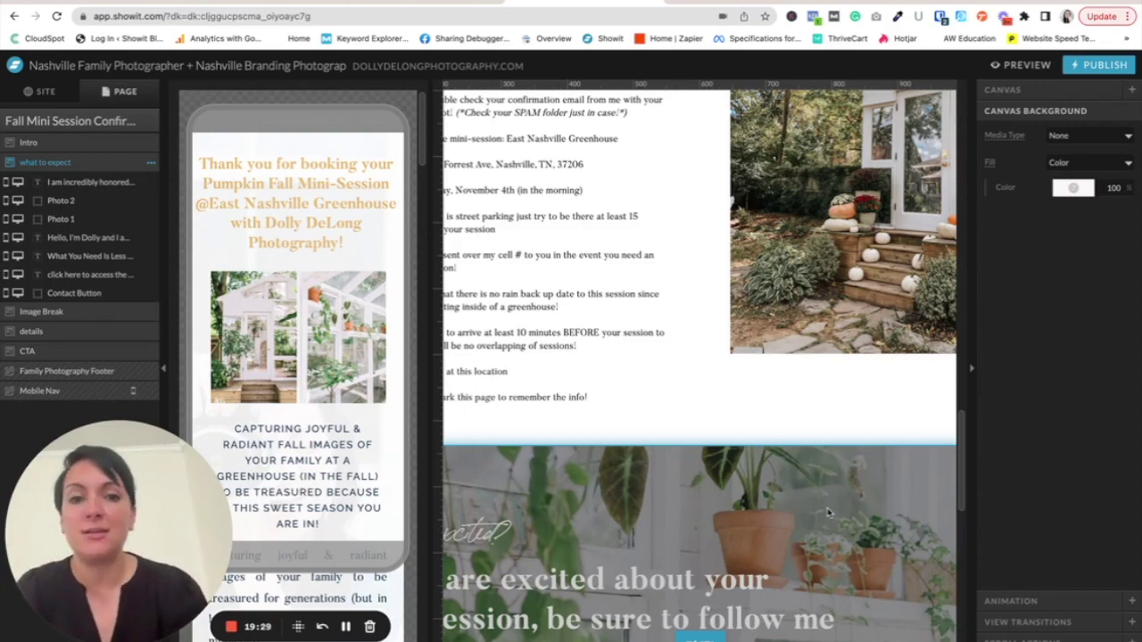
{"action": "scroll", "coordinate": [811, 460], "scroll_direction": "up", "scroll_amount": 10}
- Publish the site to dollydelongphotography.com, then show the confirmation page's own settings
{"action": "scroll", "coordinate": [810, 459], "scroll_direction": "up", "scroll_amount": 2}
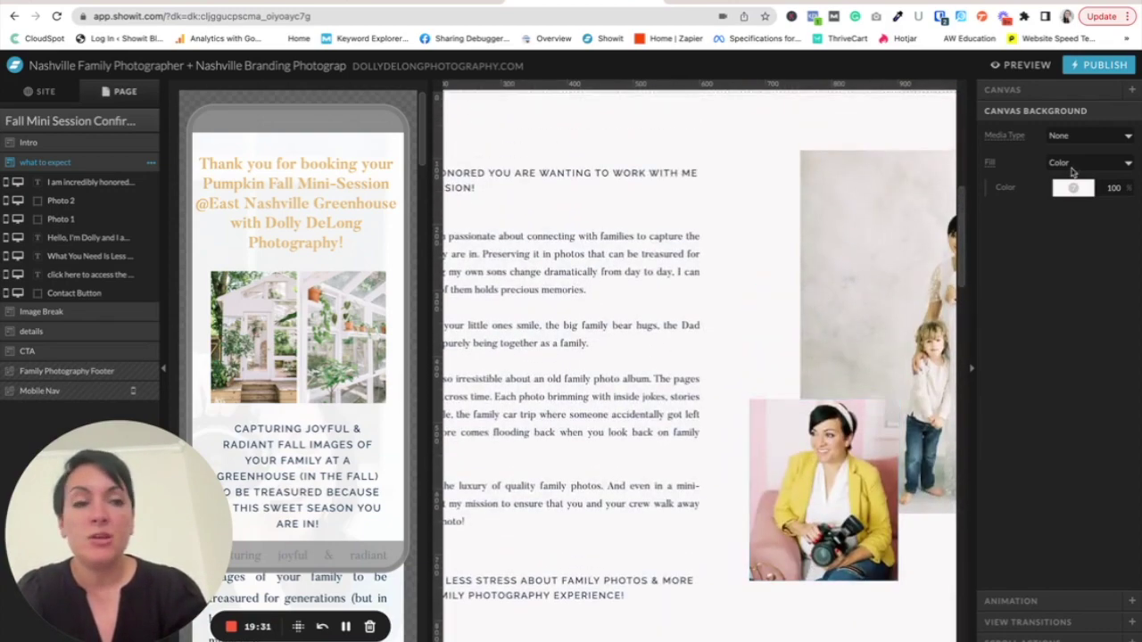
{"action": "left_click", "coordinate": [1096, 66]}
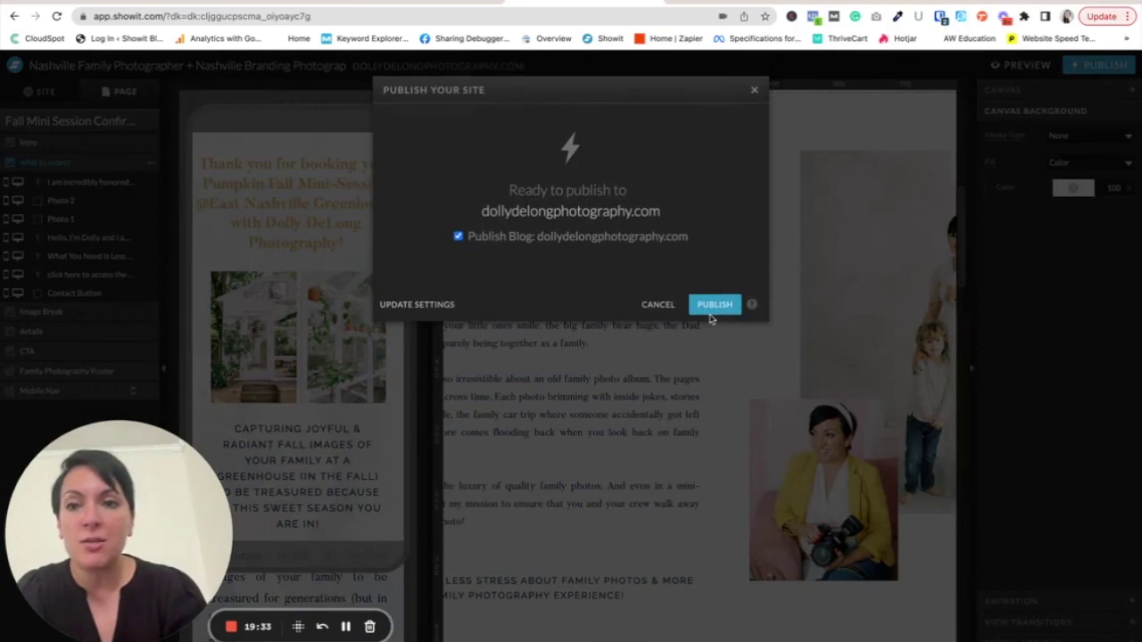
{"action": "left_click", "coordinate": [713, 305]}
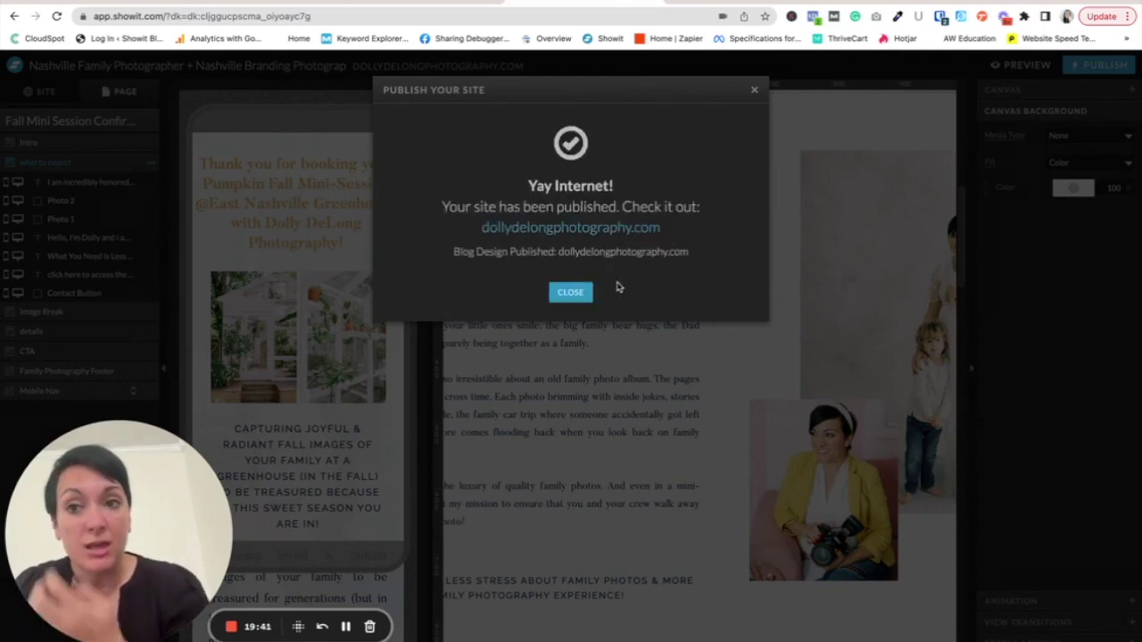
{"action": "left_click", "coordinate": [576, 291]}
{"action": "left_click", "coordinate": [27, 122]}
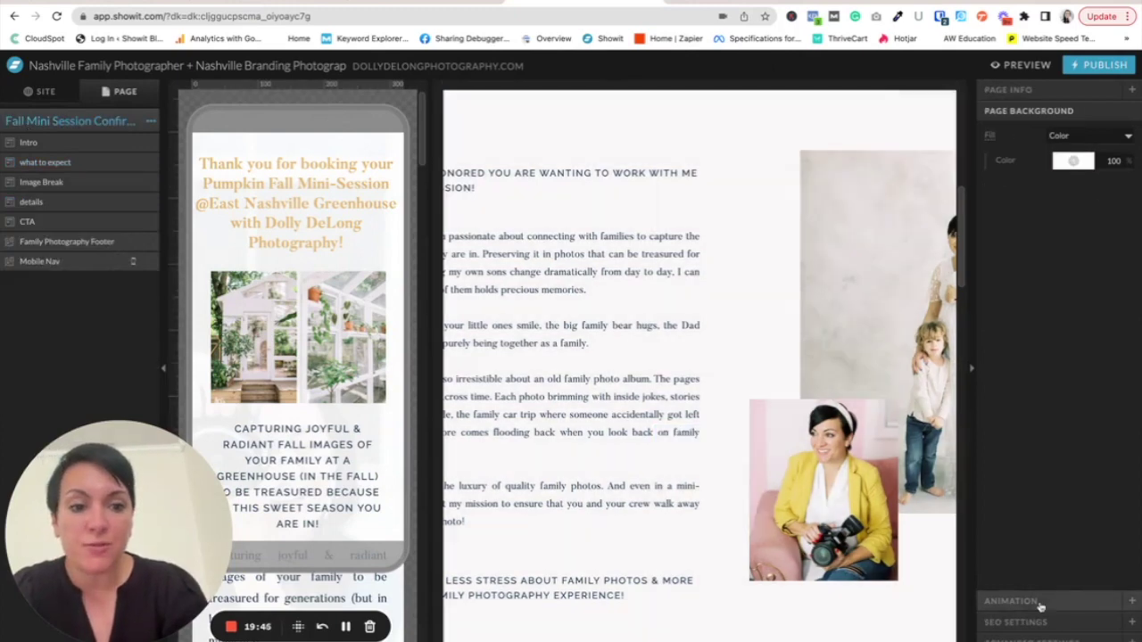
- Replace 'Christmas Tree Farm Session' with 'Fall Mini Pumpkin Session' in the SEO page title
{"action": "left_click", "coordinate": [1035, 622]}
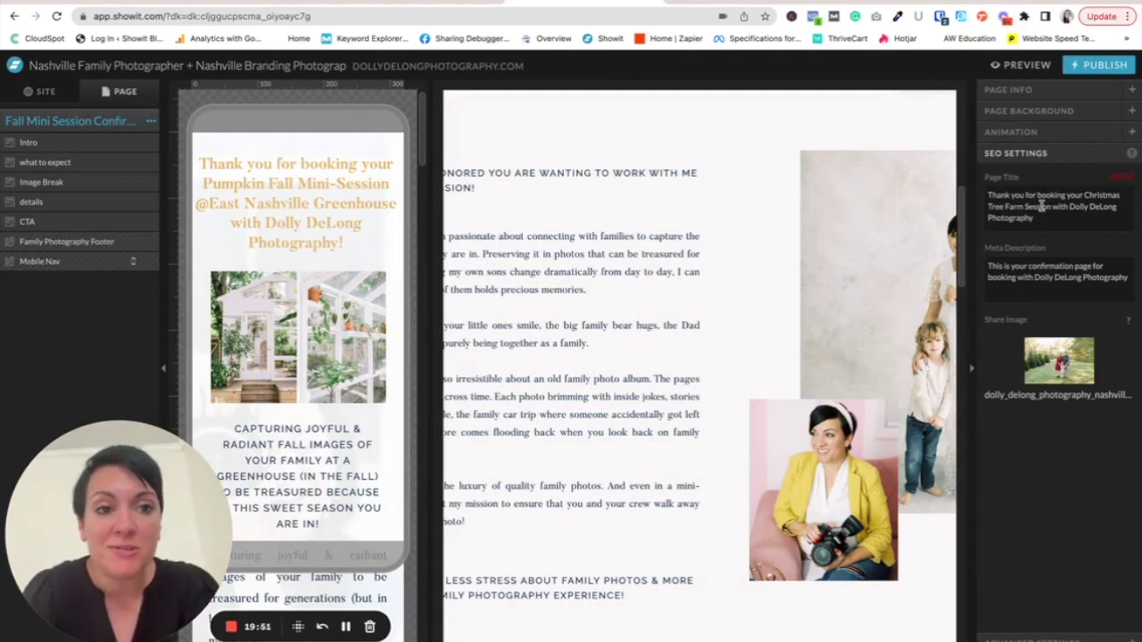
{"action": "triple_click", "coordinate": [1049, 203]}
{"action": "left_click_drag", "start_coordinate": [1051, 206], "coordinate": [1088, 195]}
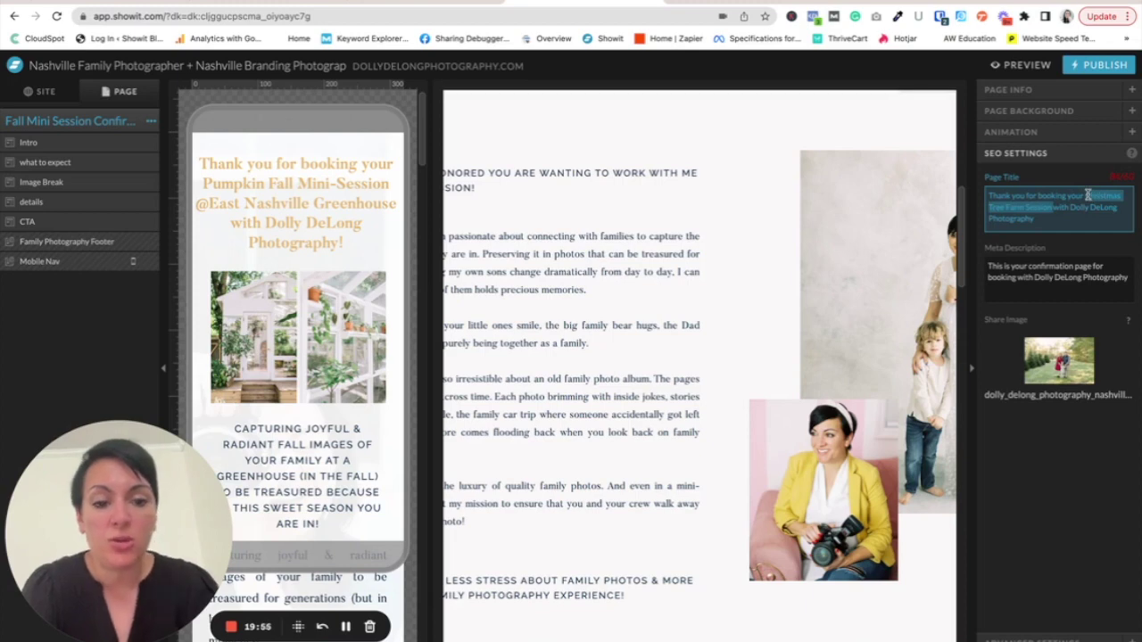
{"action": "type", "text": "Fall Mini Pumpkin Session"}
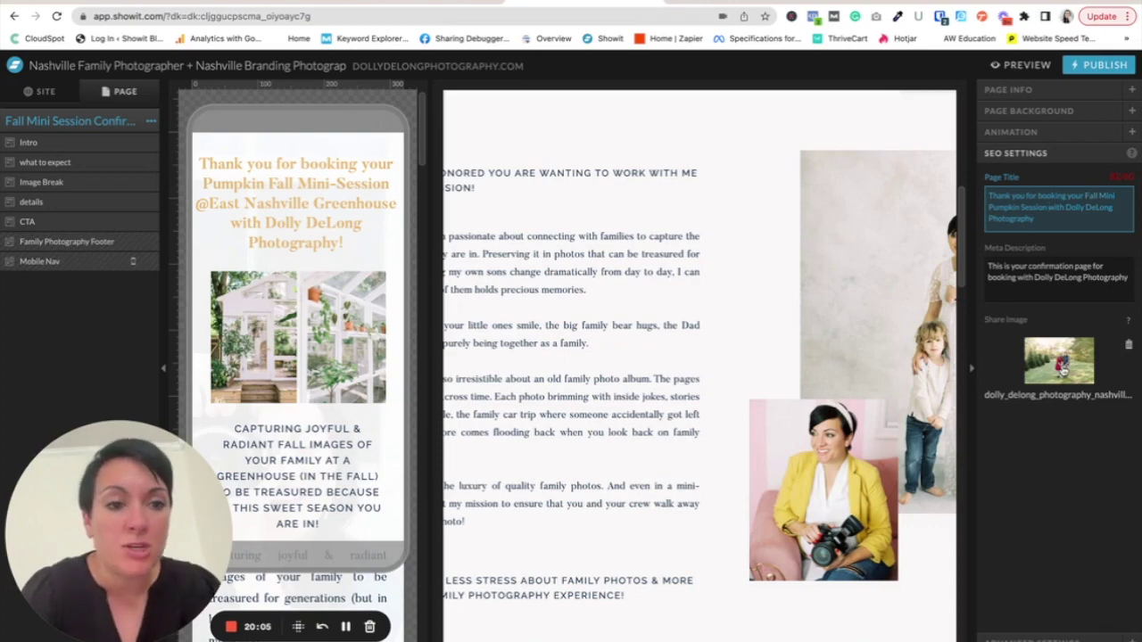
{"action": "left_click", "coordinate": [1062, 364]}
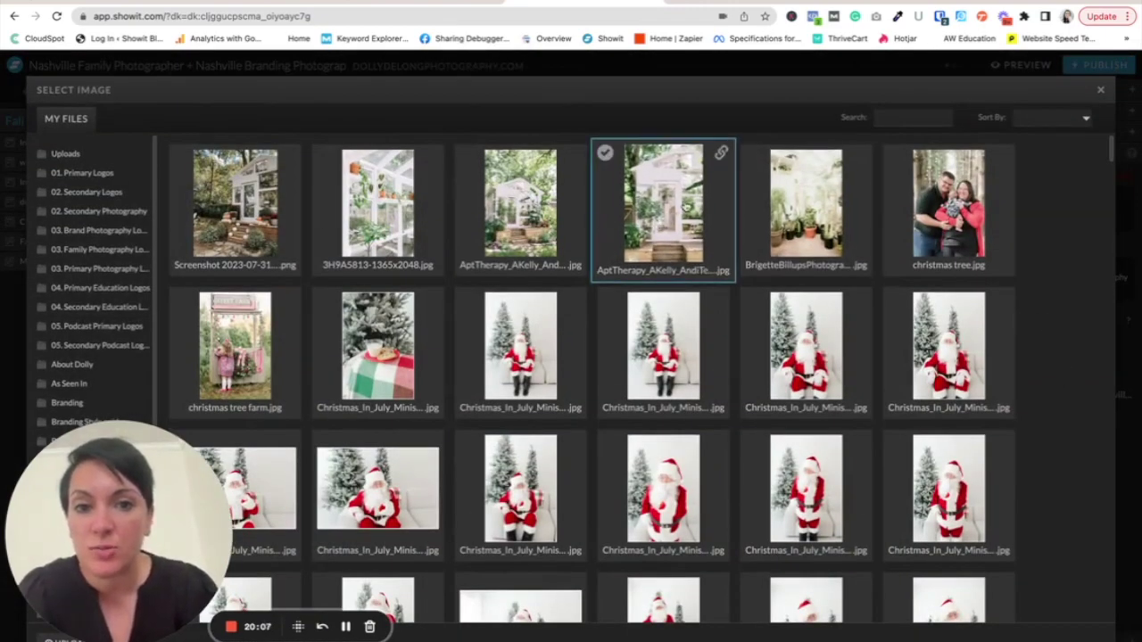
- Use the AptTherapy greenhouse photo as share image, republish, and preview the page
{"action": "left_click", "coordinate": [686, 207]}
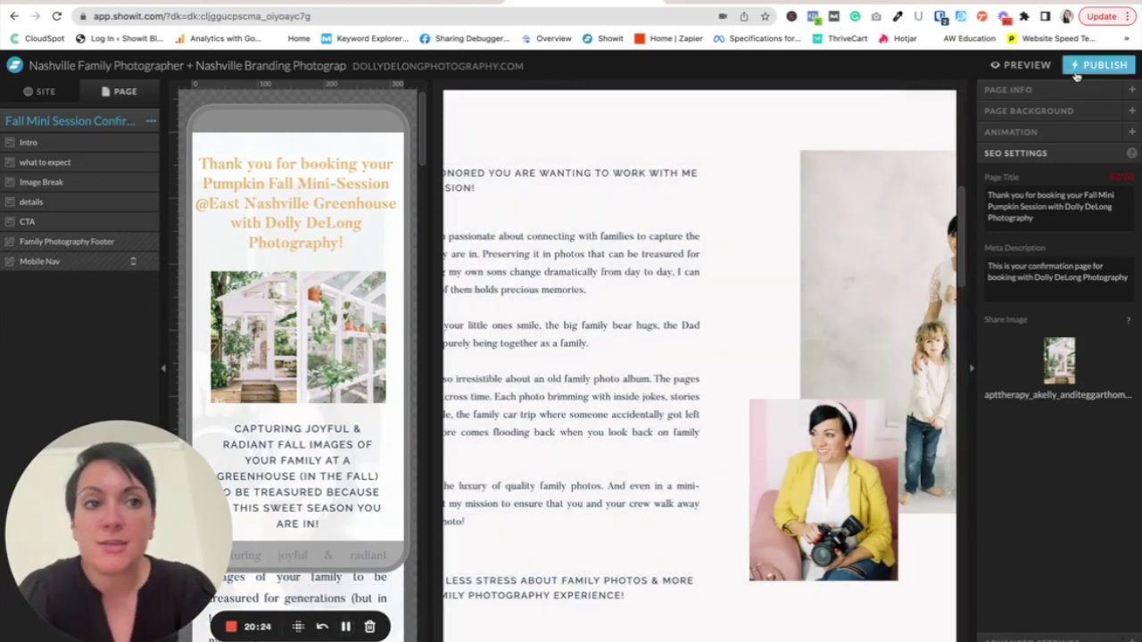
{"action": "left_click", "coordinate": [1101, 65]}
{"action": "left_click", "coordinate": [713, 305]}
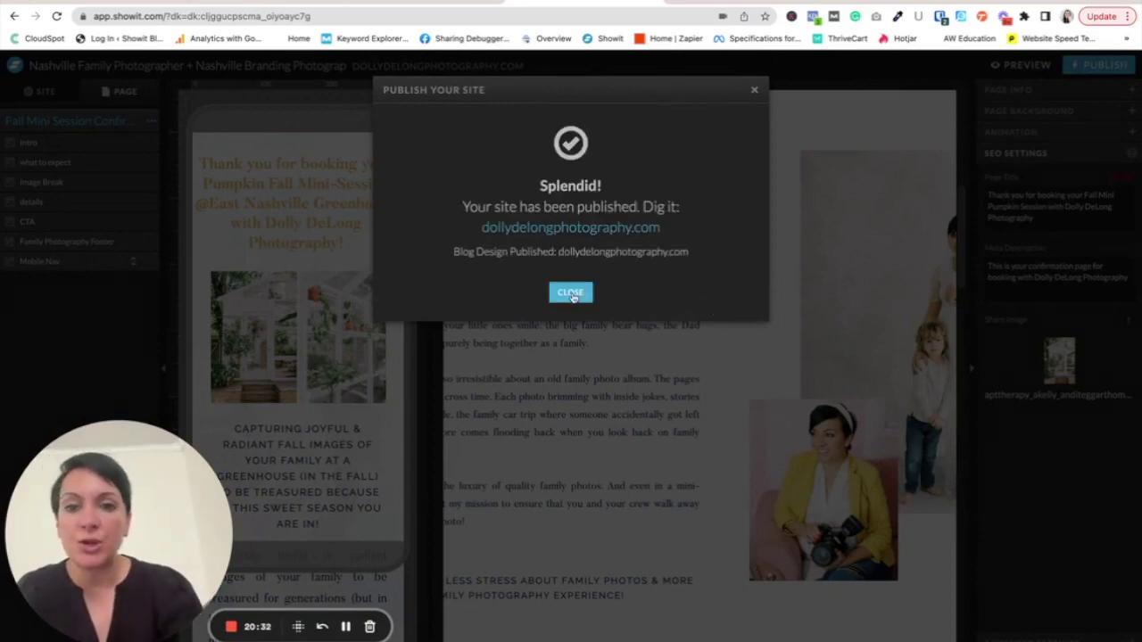
{"action": "left_click", "coordinate": [571, 292]}
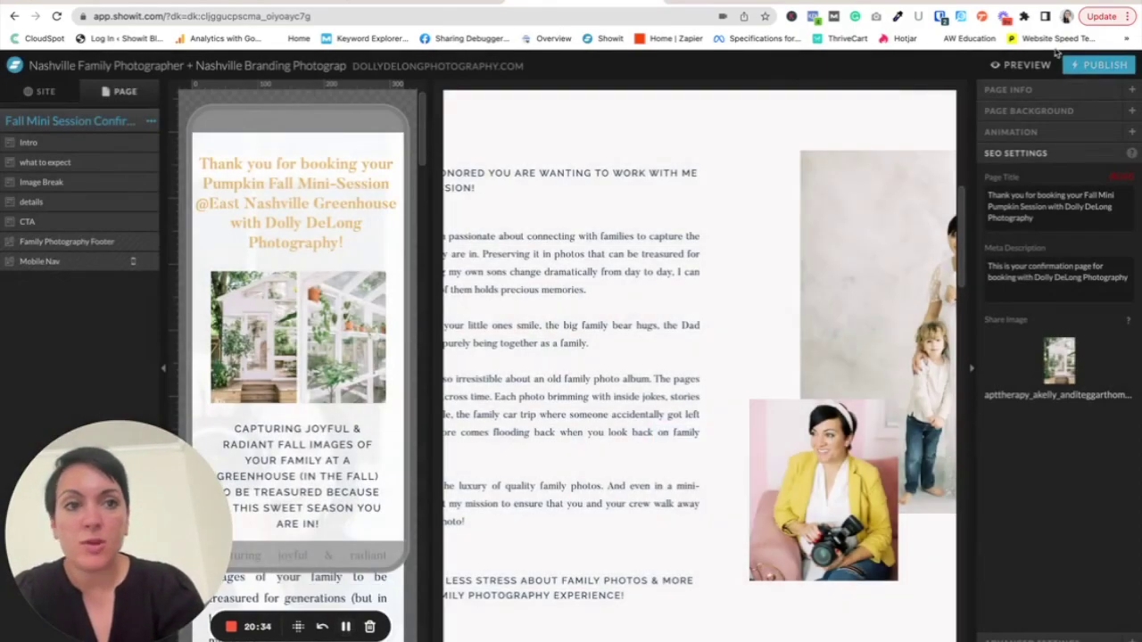
{"action": "left_click", "coordinate": [1025, 66]}
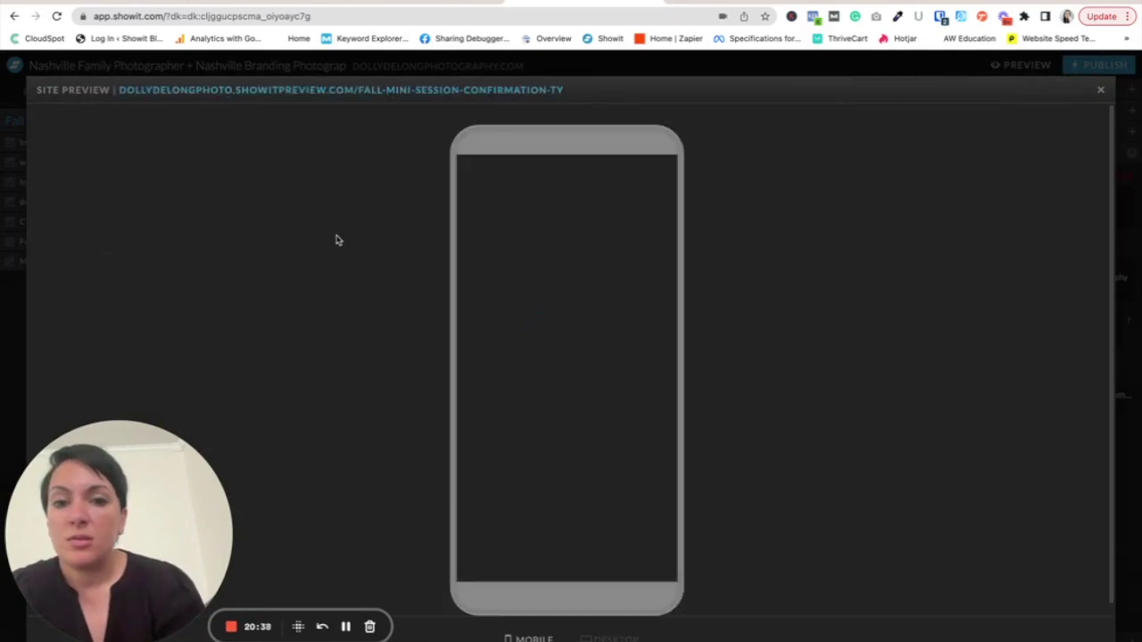
- Scroll through the mobile preview of the confirmation page
{"action": "scroll", "coordinate": [571, 504], "scroll_direction": "down", "scroll_amount": 2}
{"action": "scroll", "coordinate": [571, 504], "scroll_direction": "down", "scroll_amount": 10}
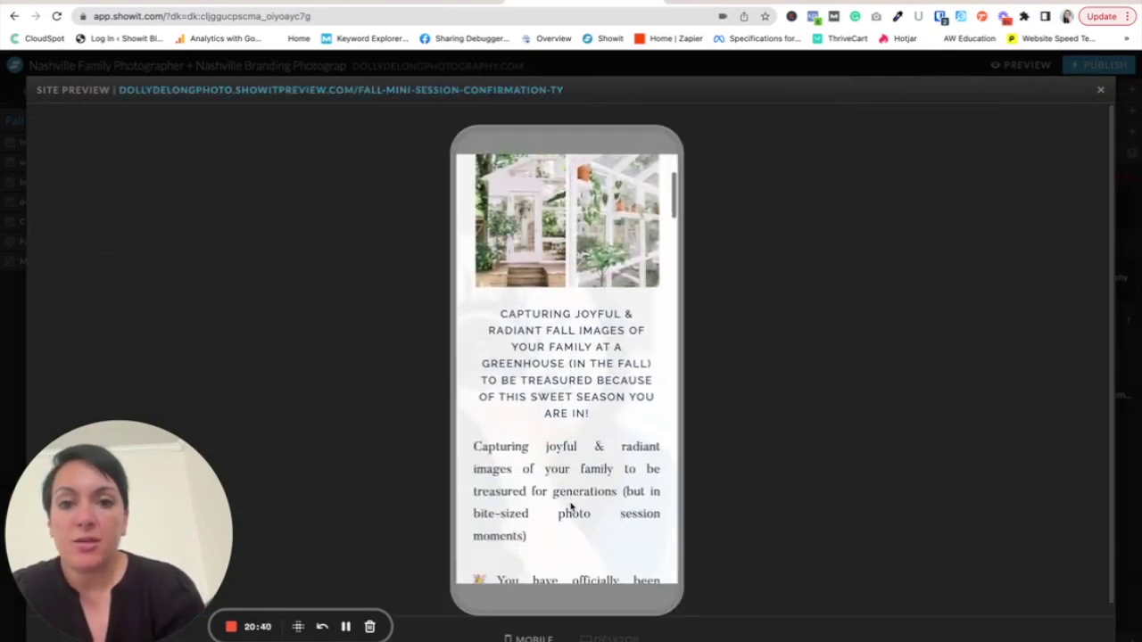
{"action": "scroll", "coordinate": [571, 505], "scroll_direction": "down", "scroll_amount": 8}
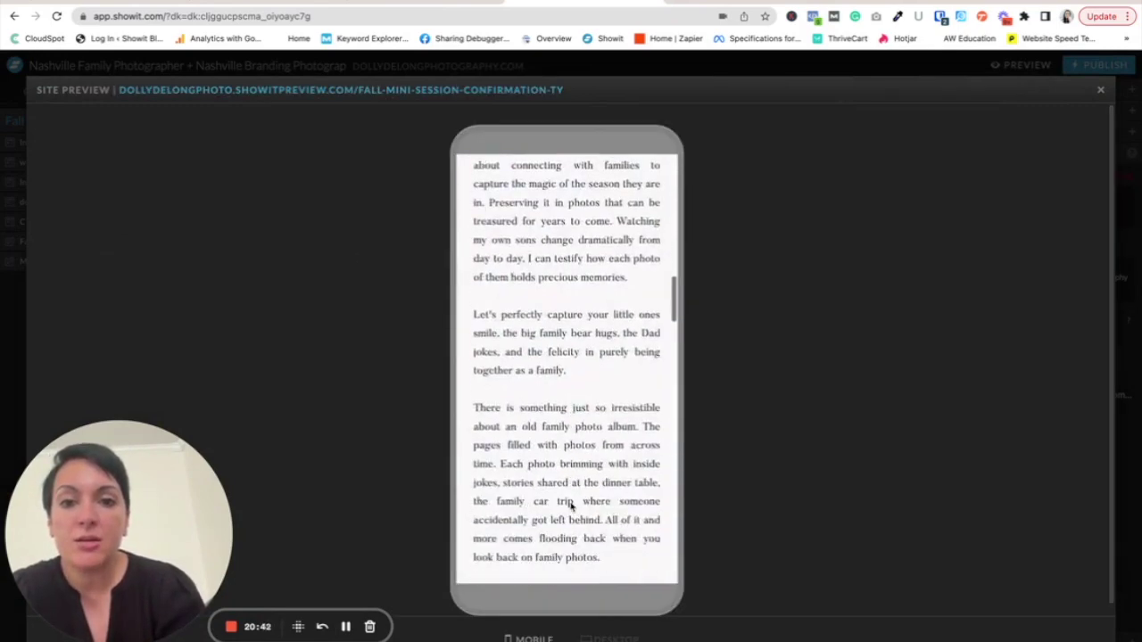
{"action": "scroll", "coordinate": [571, 502], "scroll_direction": "up", "scroll_amount": 1}
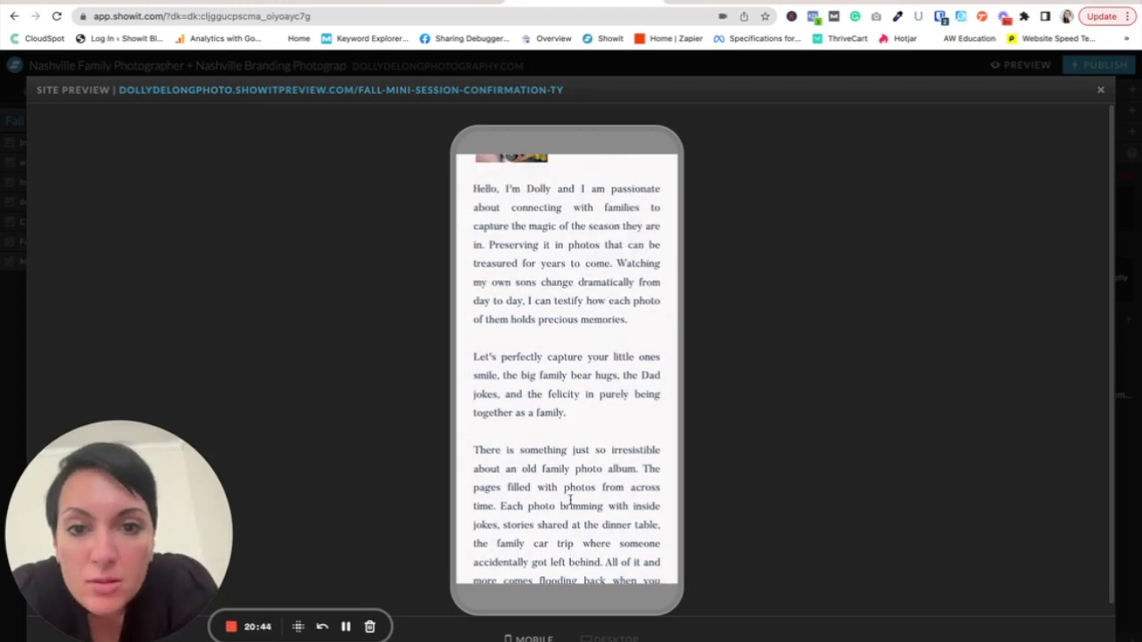
{"action": "scroll", "coordinate": [569, 500], "scroll_direction": "down", "scroll_amount": 6}
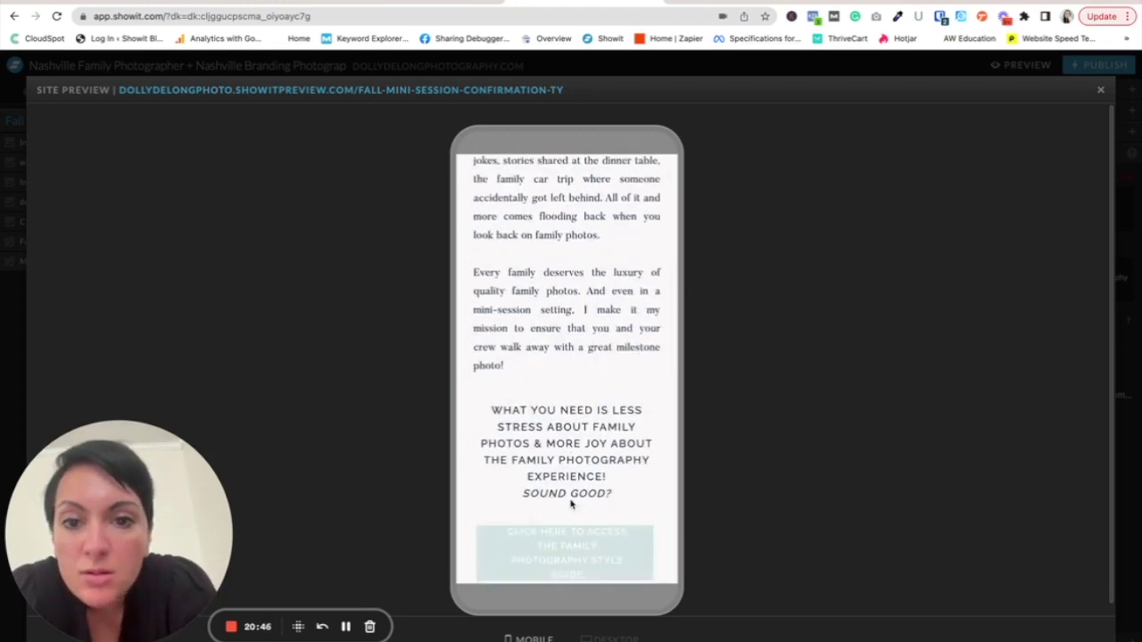
{"action": "scroll", "coordinate": [571, 505], "scroll_direction": "down", "scroll_amount": 2}
{"action": "scroll", "coordinate": [571, 505], "scroll_direction": "down", "scroll_amount": 10}
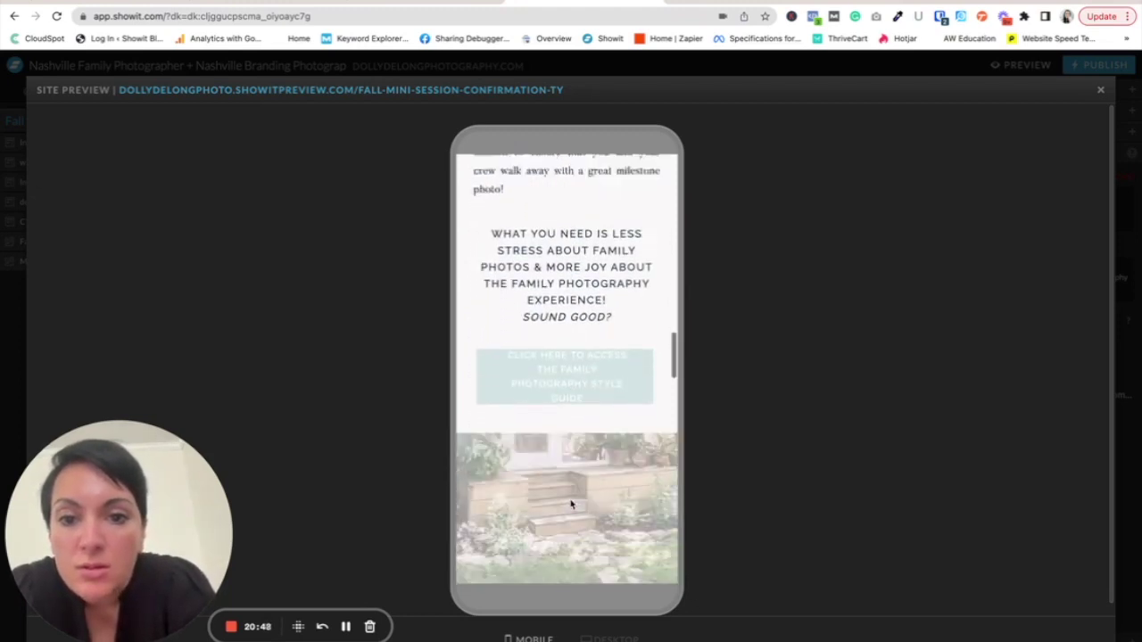
{"action": "scroll", "coordinate": [571, 505], "scroll_direction": "down", "scroll_amount": 6}
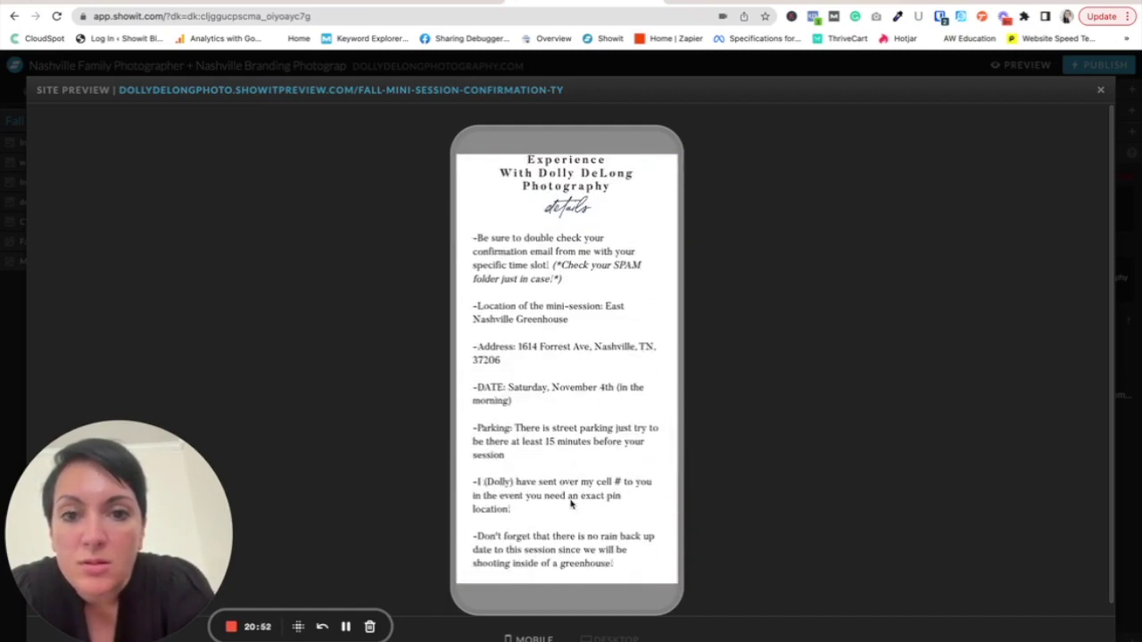
{"action": "scroll", "coordinate": [571, 505], "scroll_direction": "down", "scroll_amount": 6}
{"action": "scroll", "coordinate": [570, 502], "scroll_direction": "up", "scroll_amount": 5}
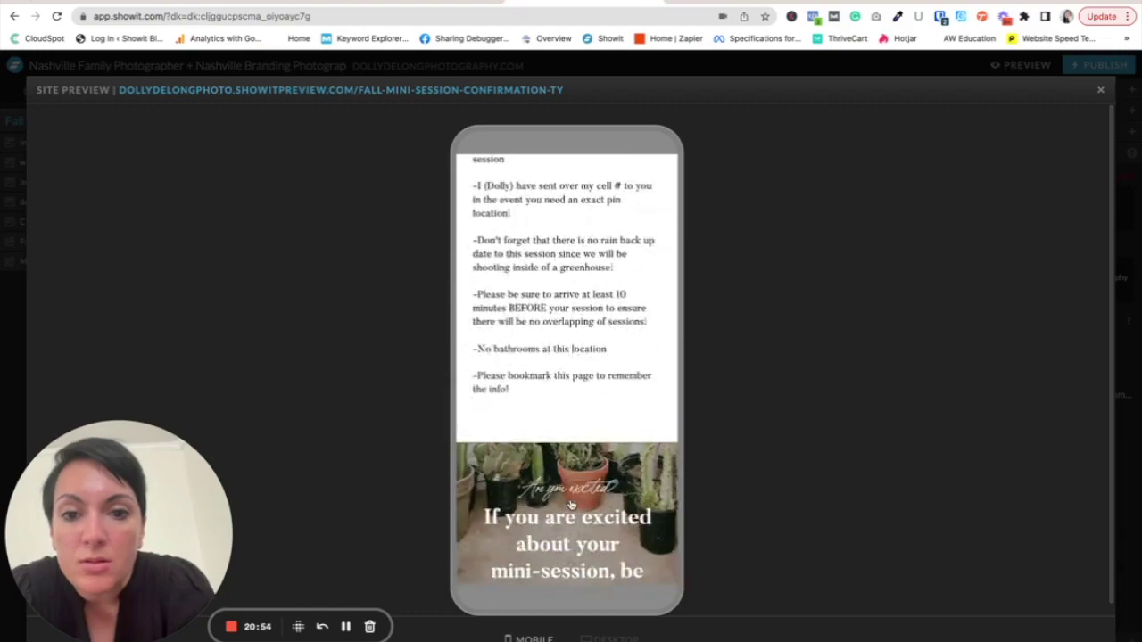
- Switch the preview to the desktop layout and scroll through it
{"action": "left_click", "coordinate": [585, 636]}
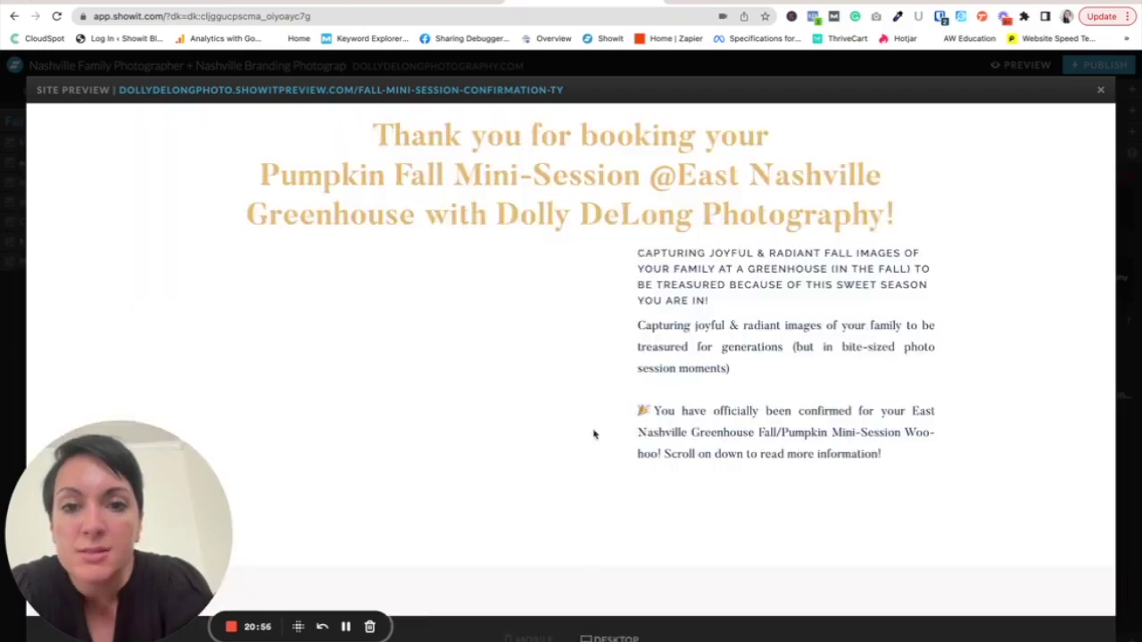
{"action": "scroll", "coordinate": [604, 382], "scroll_direction": "down", "scroll_amount": 10}
{"action": "scroll", "coordinate": [605, 382], "scroll_direction": "down", "scroll_amount": 10}
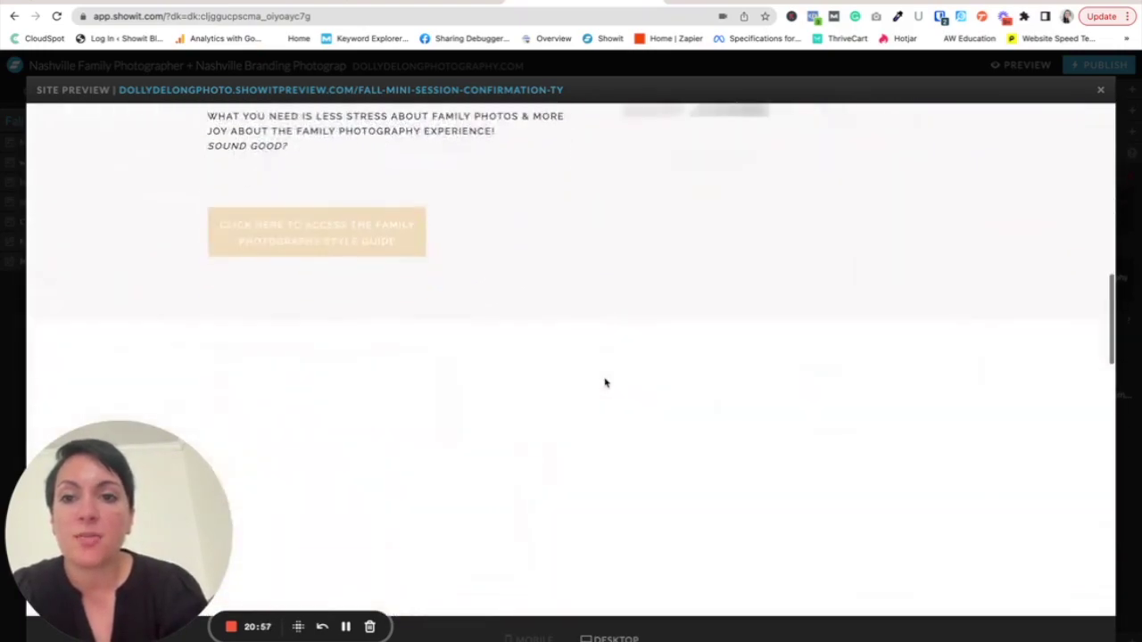
{"action": "scroll", "coordinate": [605, 382], "scroll_direction": "up", "scroll_amount": 6}
{"action": "scroll", "coordinate": [605, 382], "scroll_direction": "up", "scroll_amount": 10}
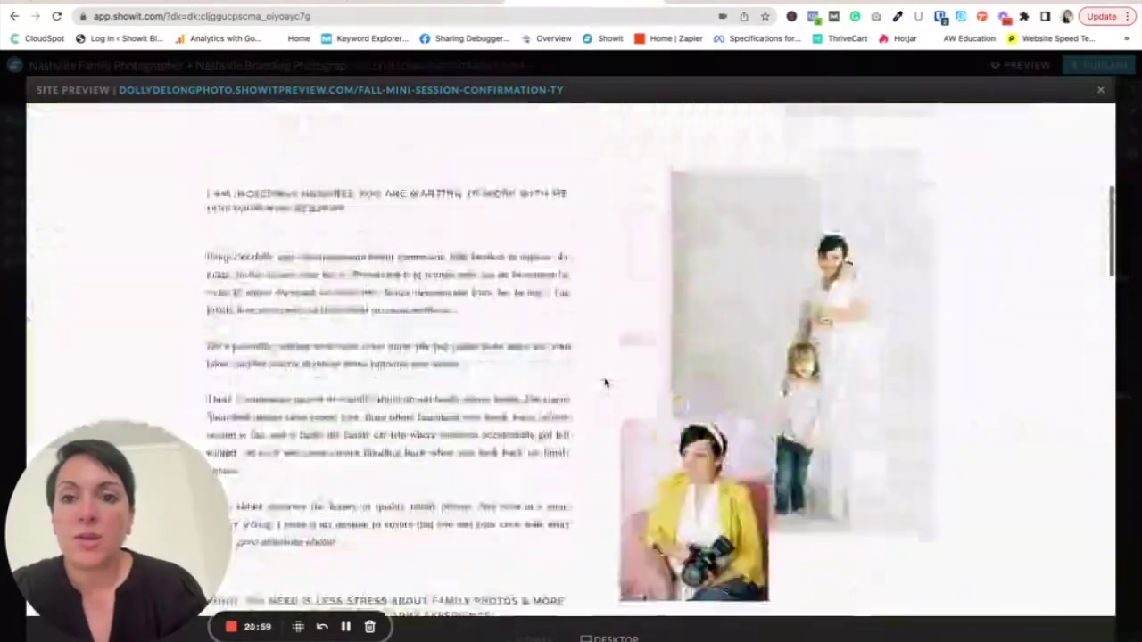
- Open the preview in Chrome and change its address to the dollydelongphotography.com domain
{"action": "left_click", "coordinate": [532, 91]}
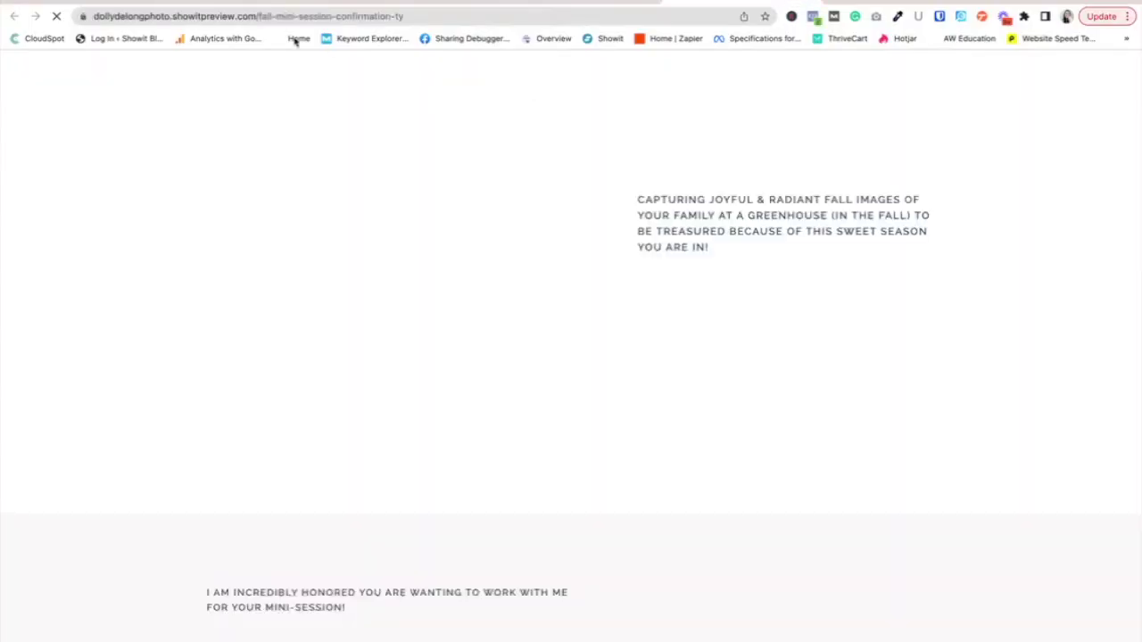
{"action": "left_click_drag", "start_coordinate": [404, 16], "coordinate": [267, 16]}
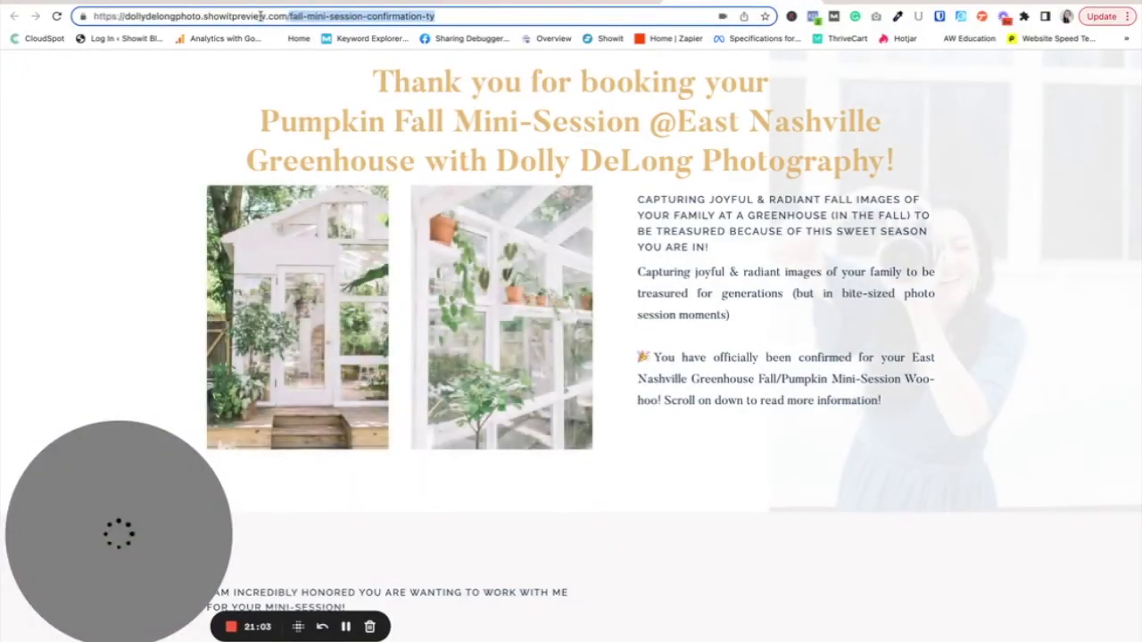
{"action": "right_click", "coordinate": [301, 15]}
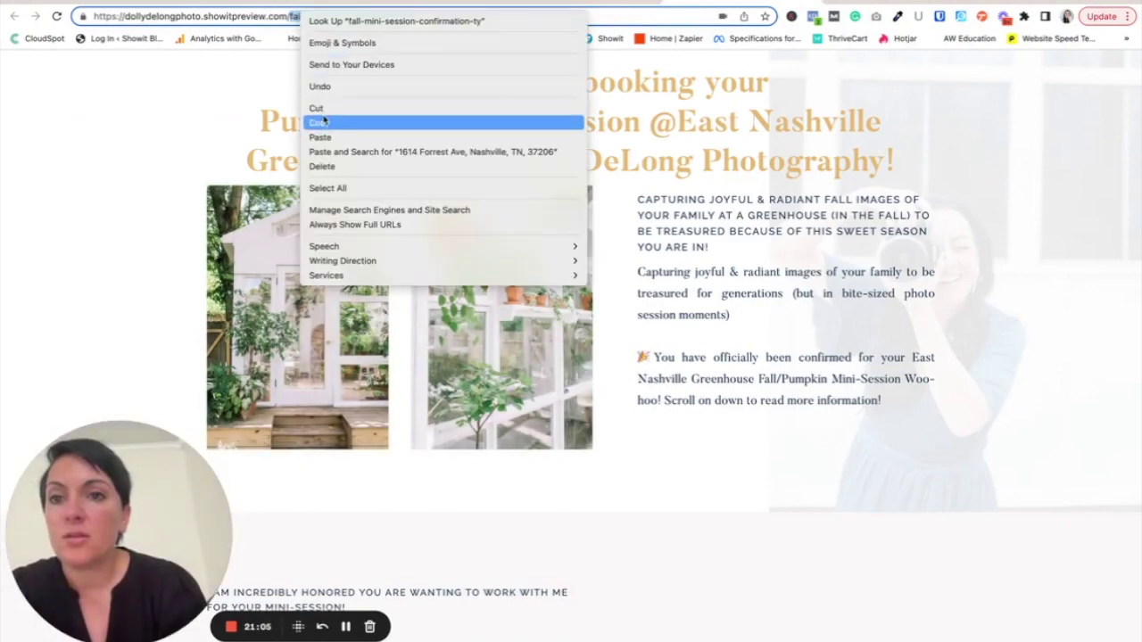
{"action": "left_click", "coordinate": [319, 123]}
{"action": "triple_click", "coordinate": [450, 16]}
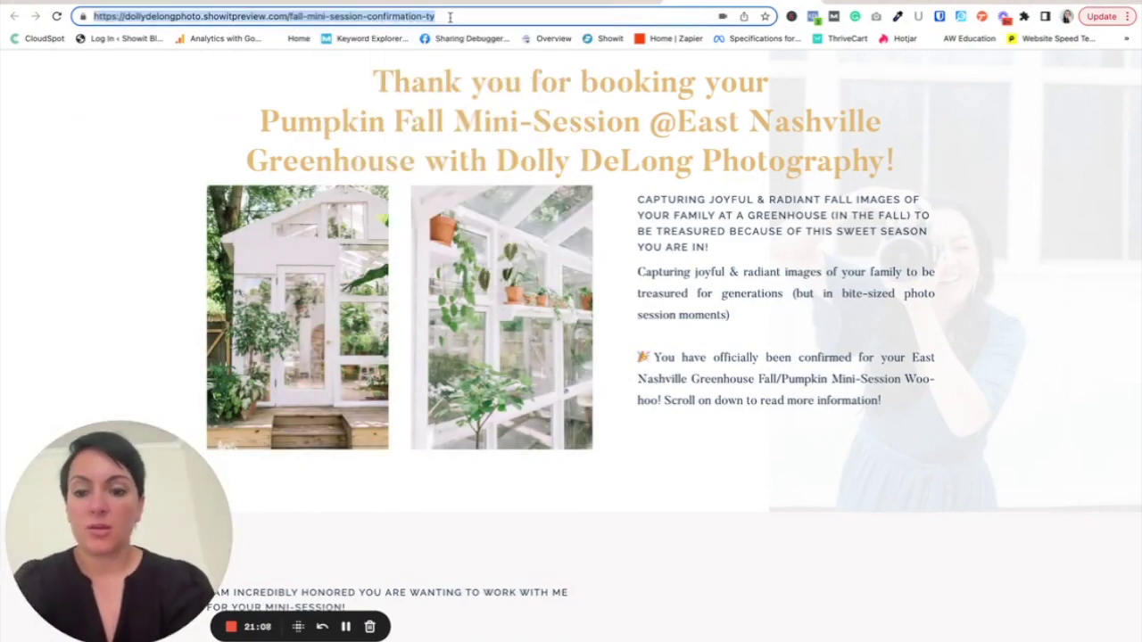
{"action": "type", "text": "dollydelongphotor"}
{"action": "key", "text": "BackSpace"}
{"action": "type", "text": "graphy.com/"}
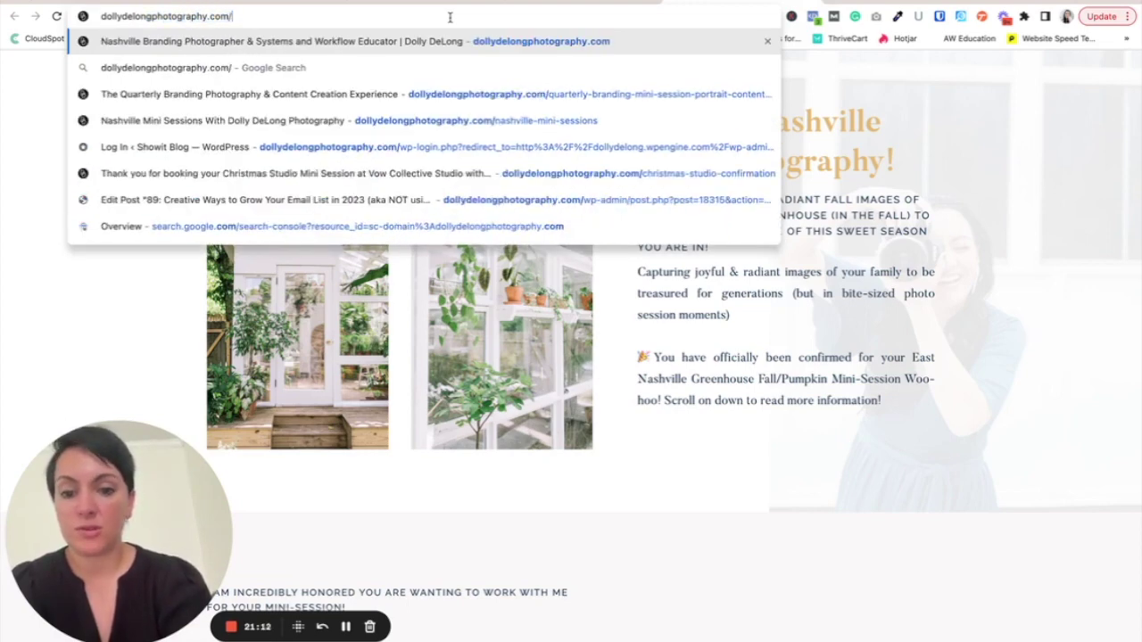
{"action": "key", "text": "Escape"}
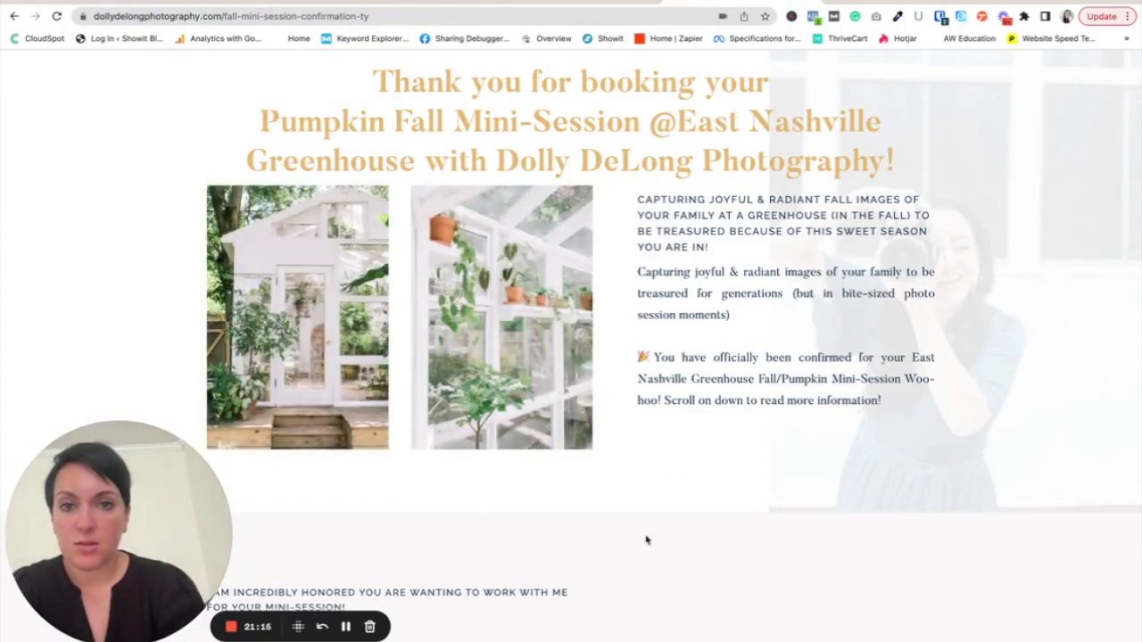
- Scroll the live fall-mini-session-confirmation-ty page and copy its address
{"action": "scroll", "coordinate": [646, 540], "scroll_direction": "down", "scroll_amount": 1}
{"action": "scroll", "coordinate": [647, 540], "scroll_direction": "down", "scroll_amount": 4}
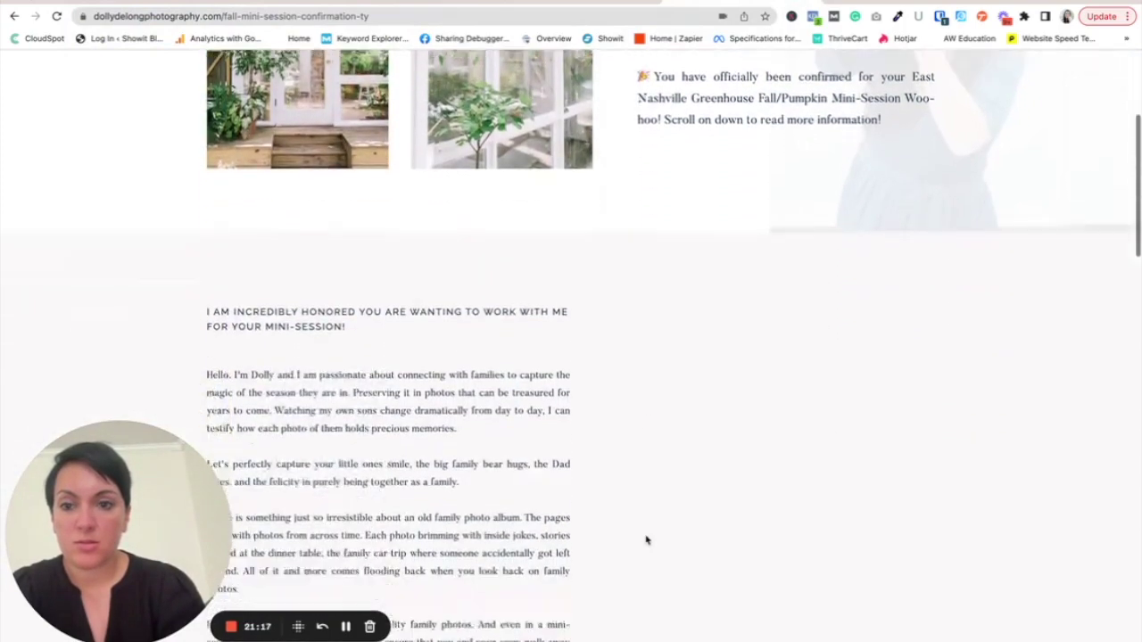
{"action": "scroll", "coordinate": [647, 540], "scroll_direction": "down", "scroll_amount": 10}
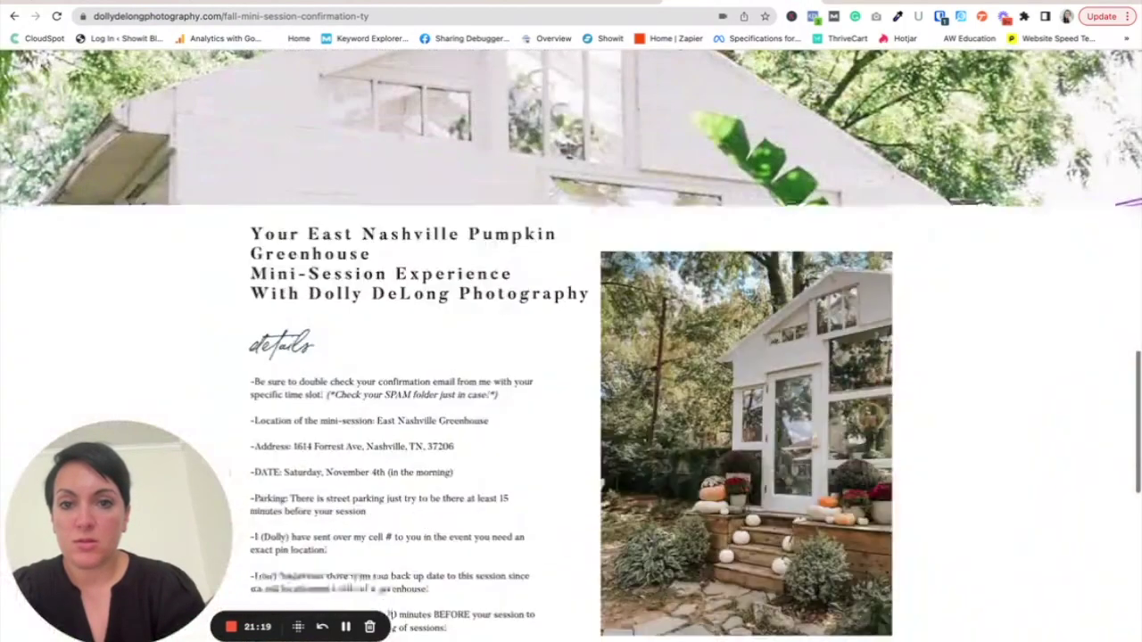
{"action": "scroll", "coordinate": [647, 526], "scroll_direction": "down", "scroll_amount": 5}
{"action": "scroll", "coordinate": [647, 526], "scroll_direction": "down", "scroll_amount": 5}
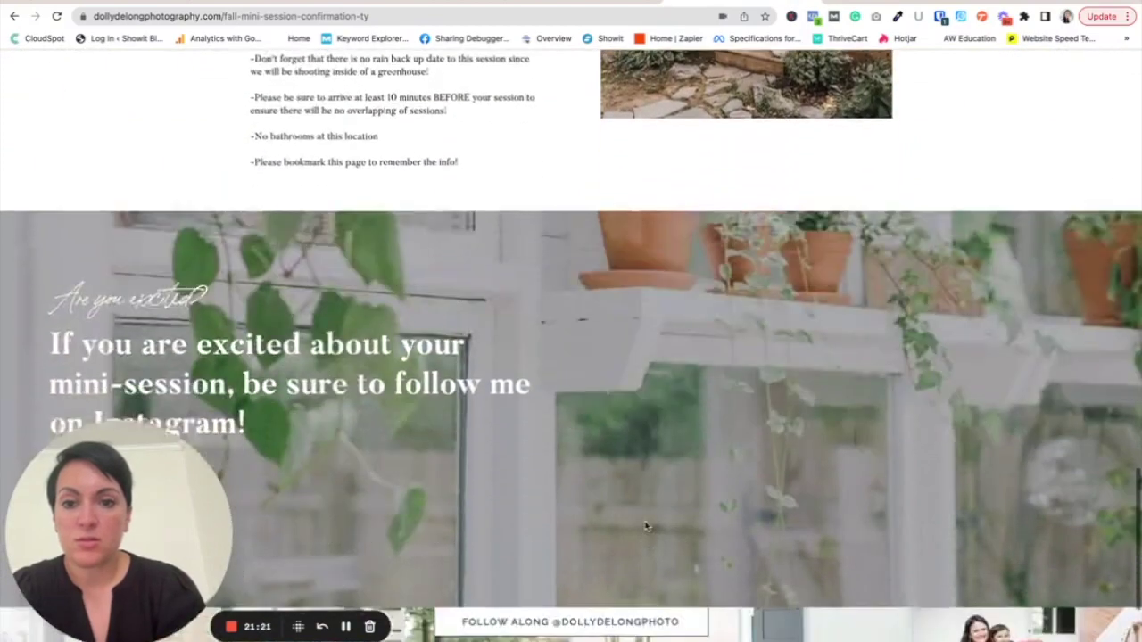
{"action": "scroll", "coordinate": [647, 527], "scroll_direction": "down", "scroll_amount": 3}
{"action": "scroll", "coordinate": [271, 223], "scroll_direction": "up", "scroll_amount": 15}
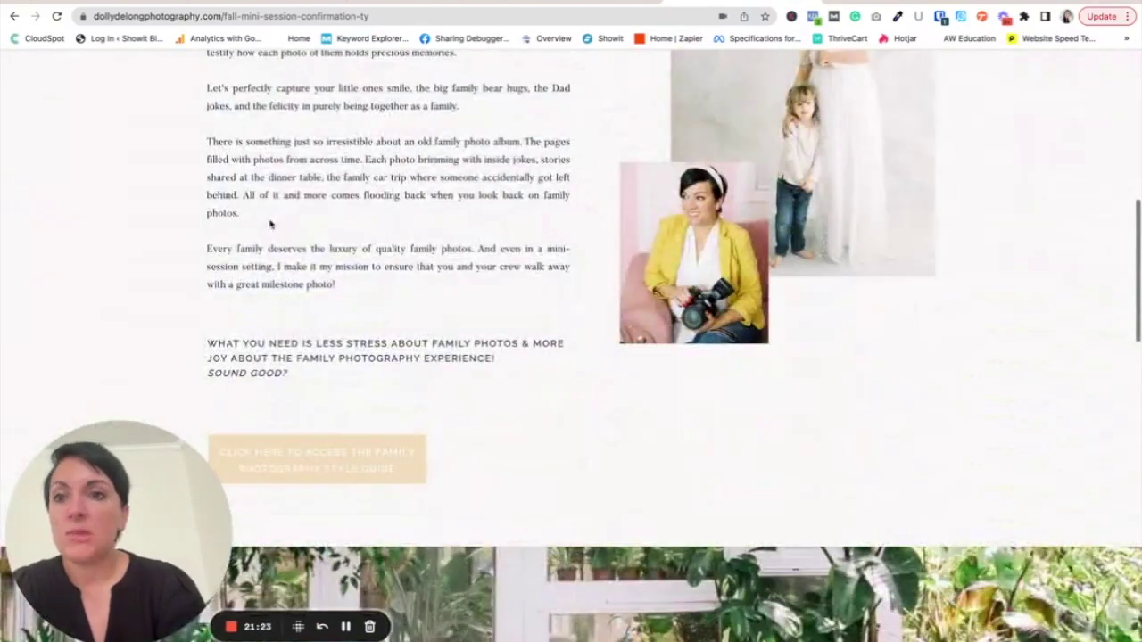
{"action": "right_click", "coordinate": [255, 16]}
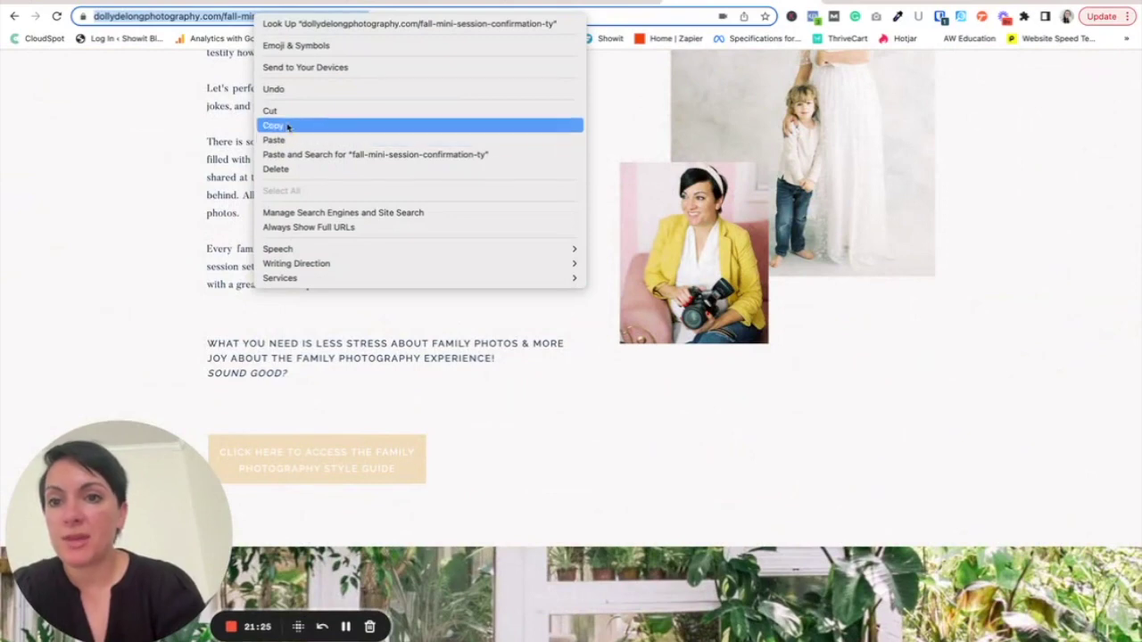
{"action": "left_click", "coordinate": [287, 127]}
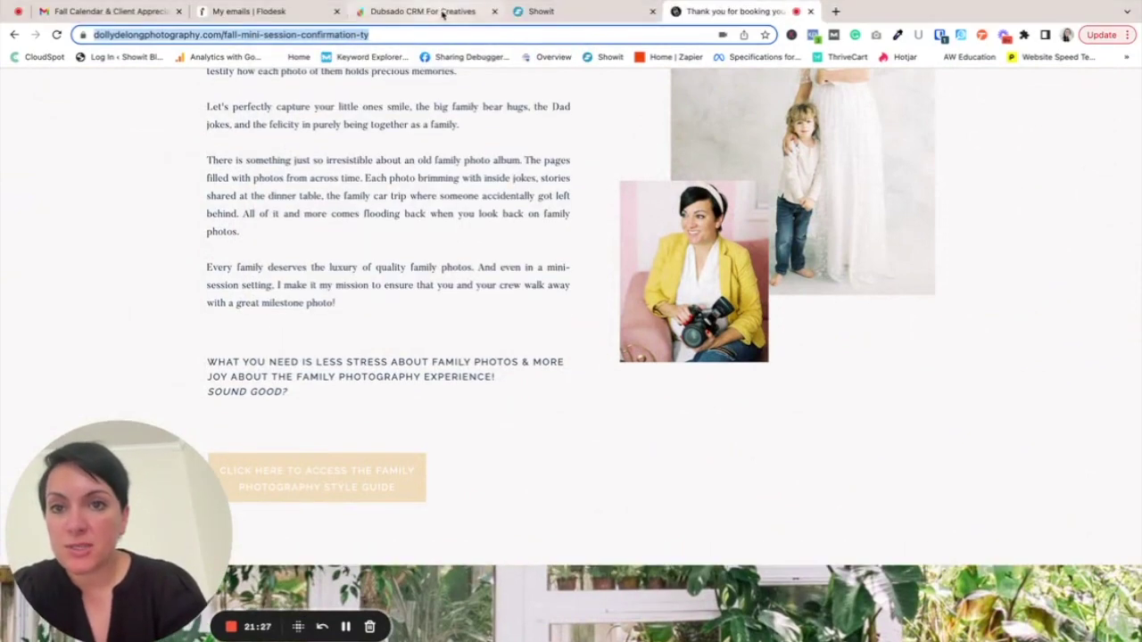
{"action": "left_click", "coordinate": [428, 11]}
- Paste the confirmation page URL into the Fall Minis scheduler's Redirect URL and save
{"action": "left_click", "coordinate": [488, 375]}
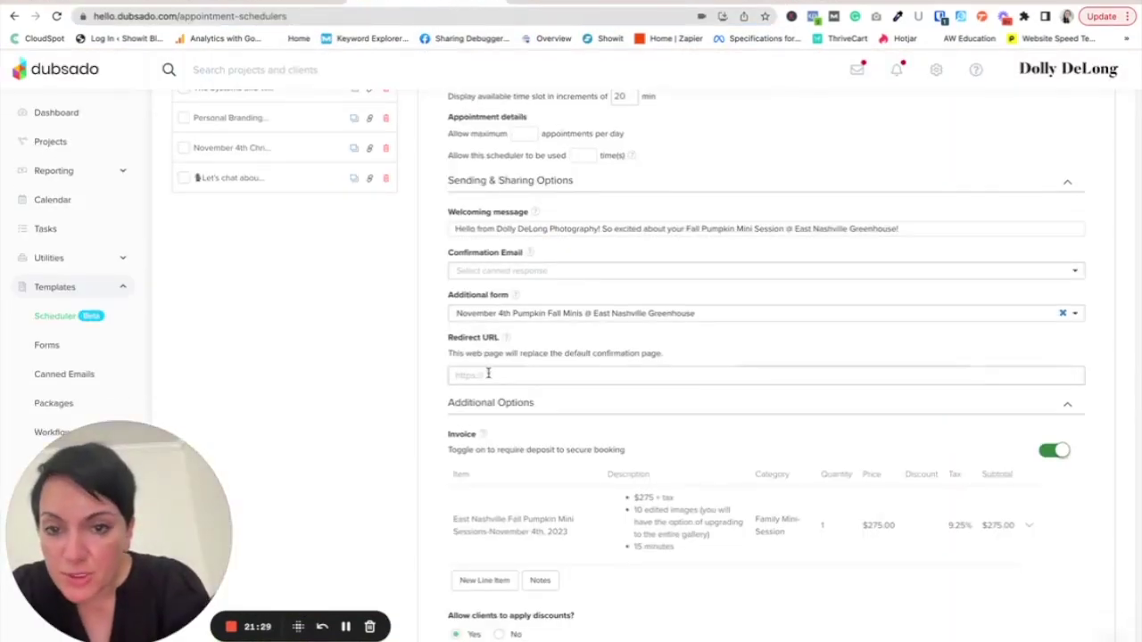
{"action": "key", "text": "super+v"}
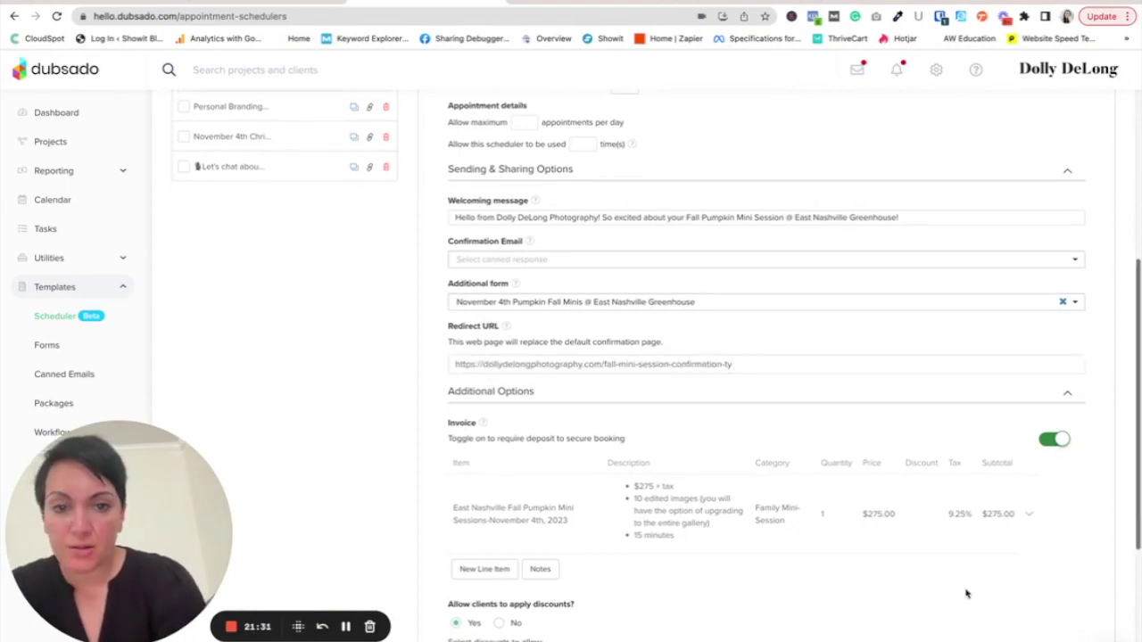
{"action": "scroll", "coordinate": [981, 607], "scroll_direction": "down", "scroll_amount": 4}
{"action": "left_click", "coordinate": [1068, 617]}
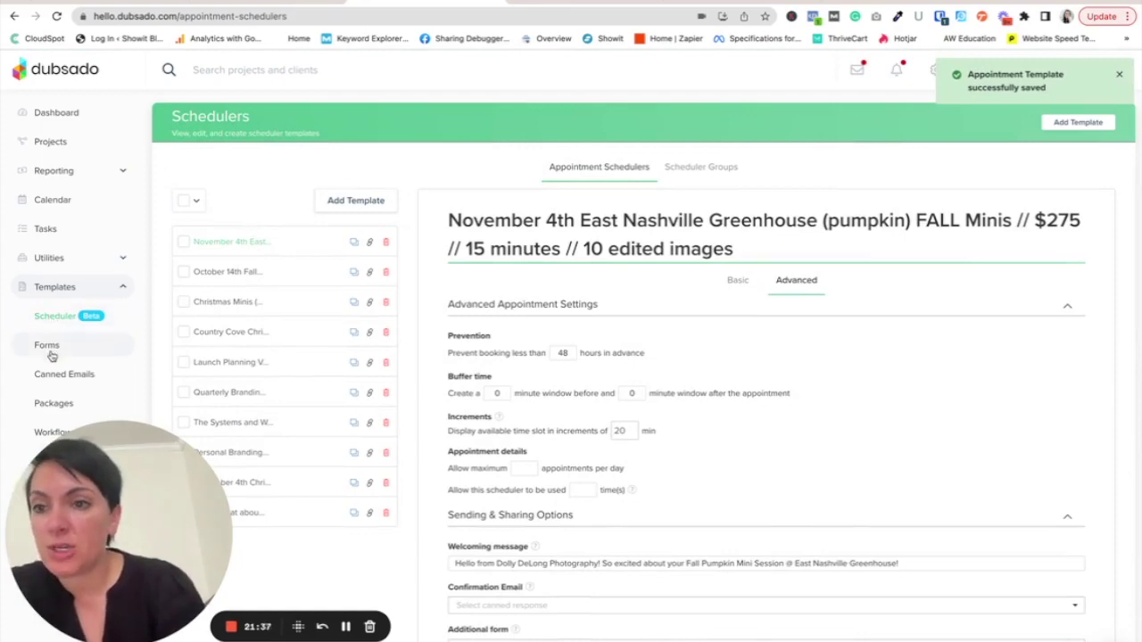
- Open Templates > Forms and scroll through the form list
{"action": "left_click", "coordinate": [48, 347]}
{"action": "scroll", "coordinate": [998, 383], "scroll_direction": "down", "scroll_amount": 3}
{"action": "scroll", "coordinate": [997, 383], "scroll_direction": "down", "scroll_amount": 10}
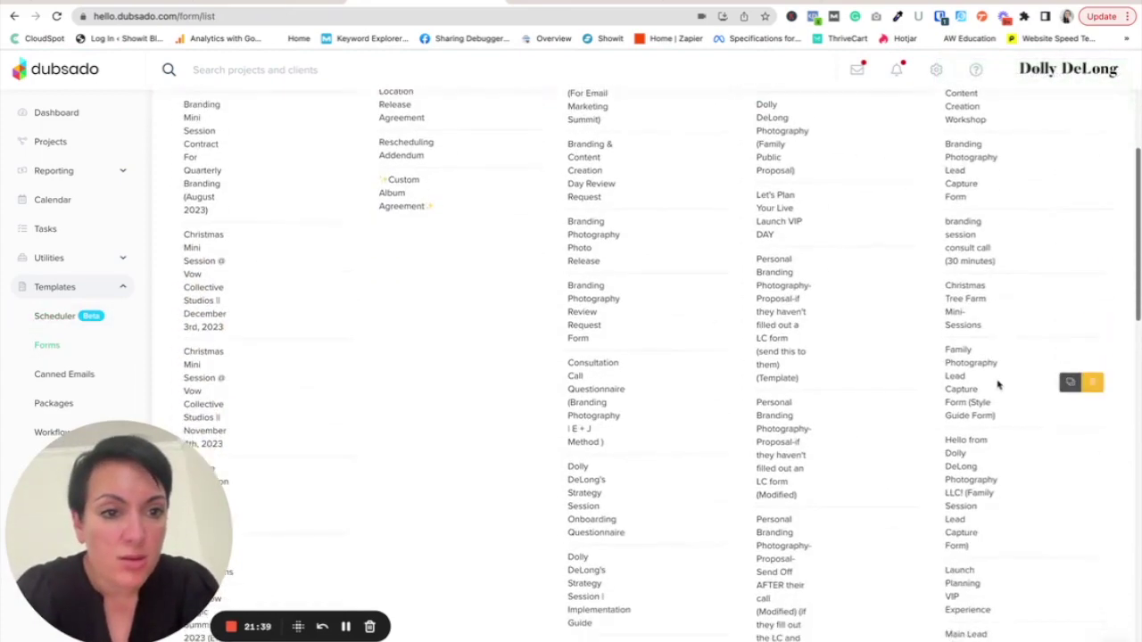
{"action": "scroll", "coordinate": [1009, 429], "scroll_direction": "down", "scroll_amount": 1}
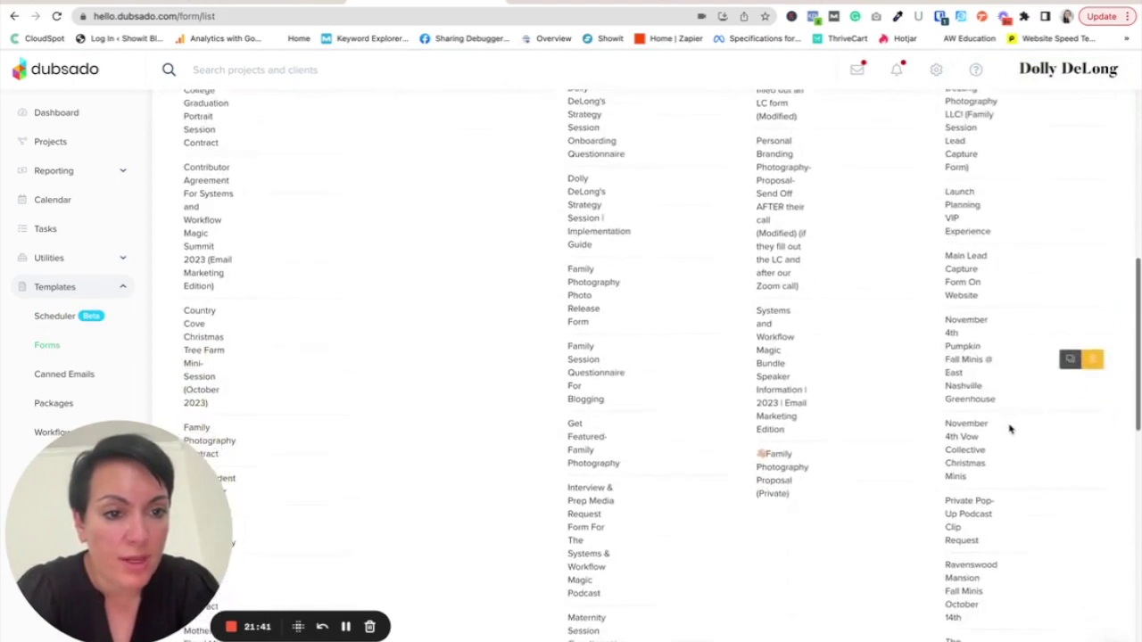
- Paste the confirmation URL into the November 4th Pumpkin Fall Minis form's Redirect URL, then save and close
{"action": "left_click", "coordinate": [977, 358]}
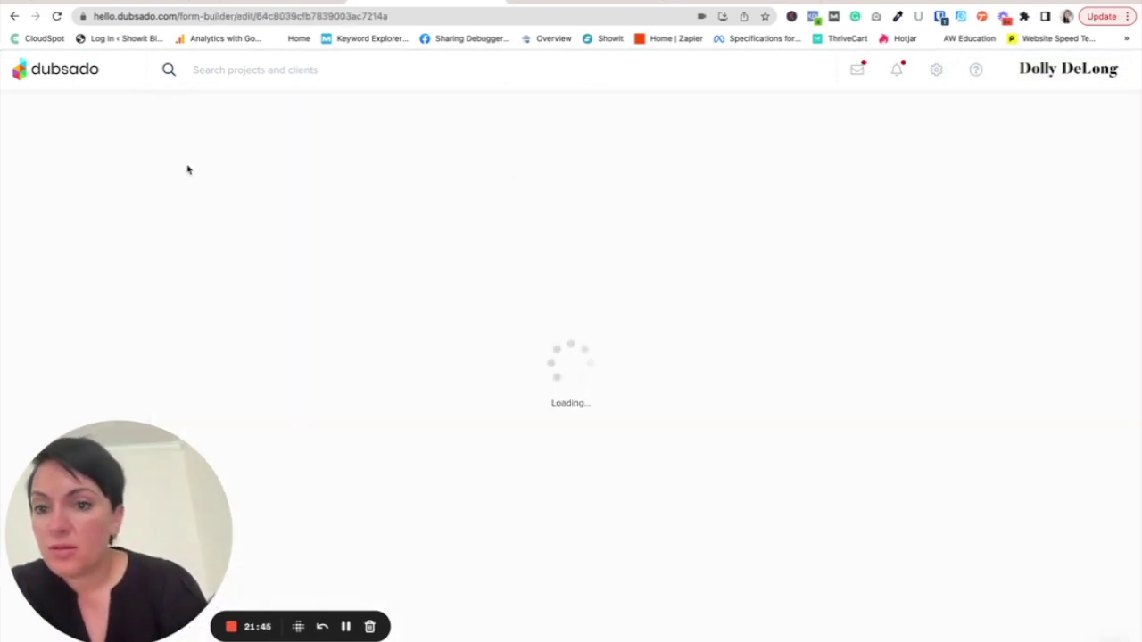
{"action": "left_click", "coordinate": [25, 211]}
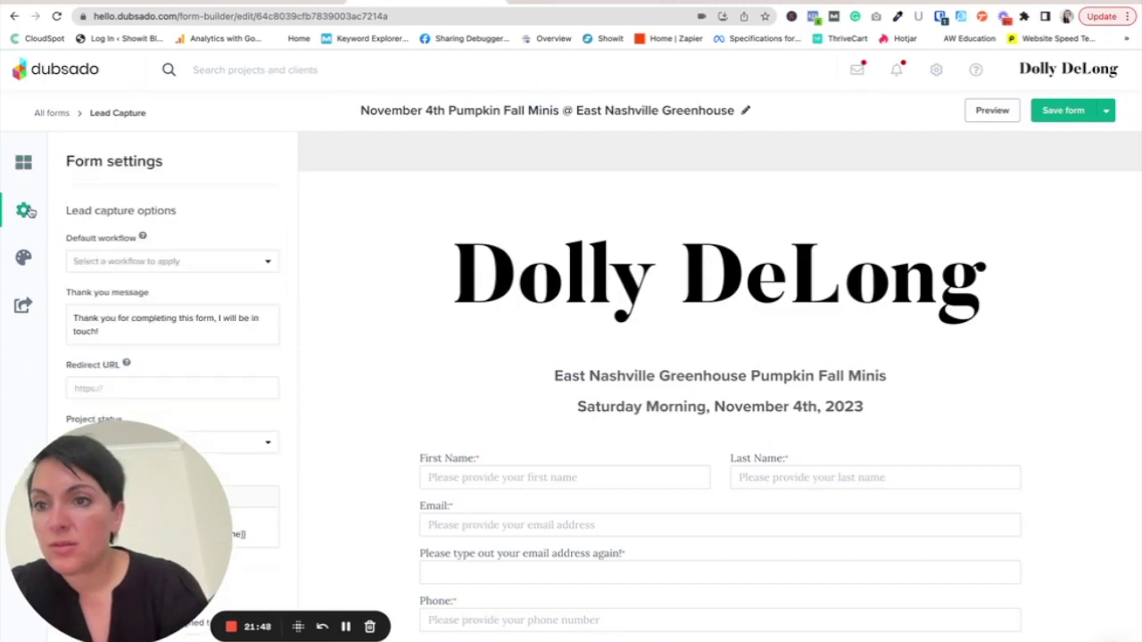
{"action": "scroll", "coordinate": [143, 260], "scroll_direction": "down", "scroll_amount": 3}
{"action": "left_click", "coordinate": [125, 264]}
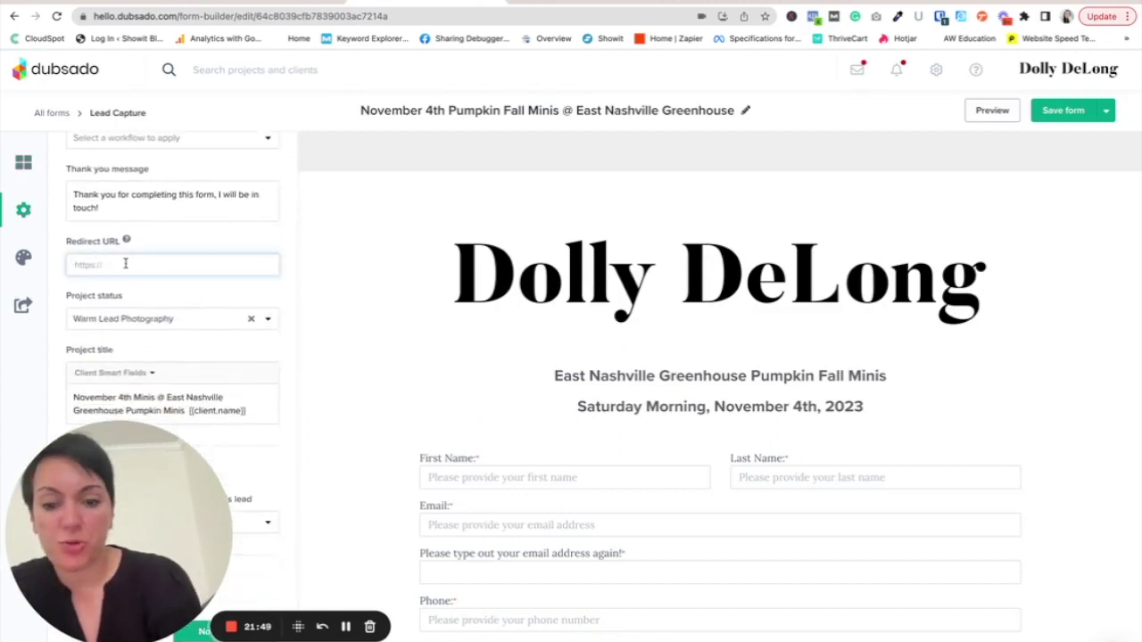
{"action": "key", "text": "ctrl+v"}
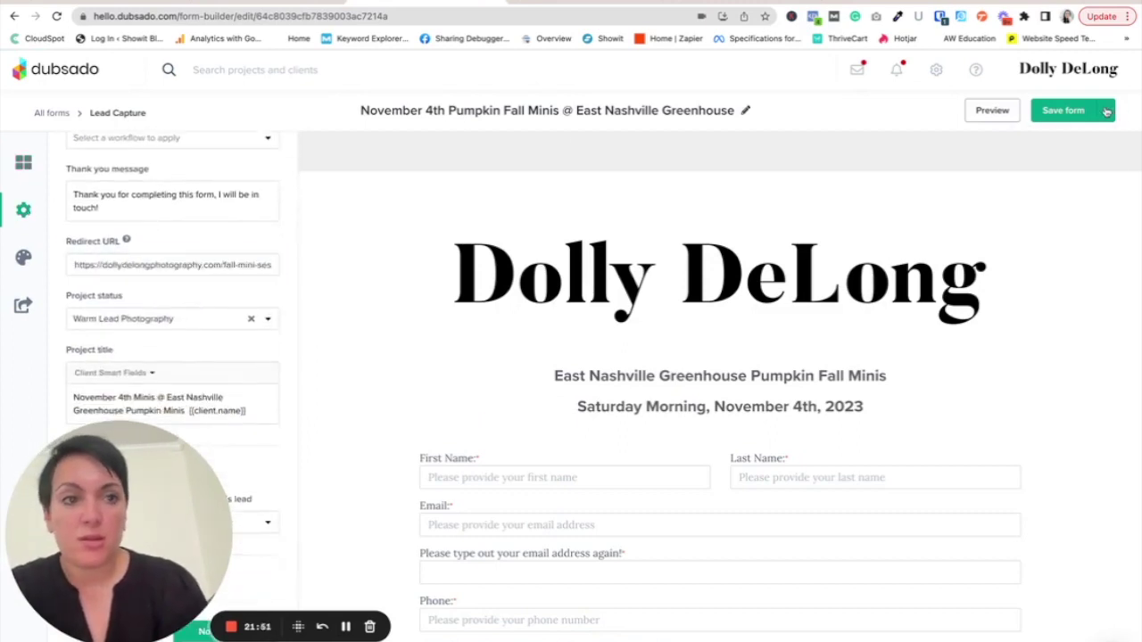
{"action": "left_click", "coordinate": [1105, 111]}
{"action": "left_click", "coordinate": [1062, 139]}
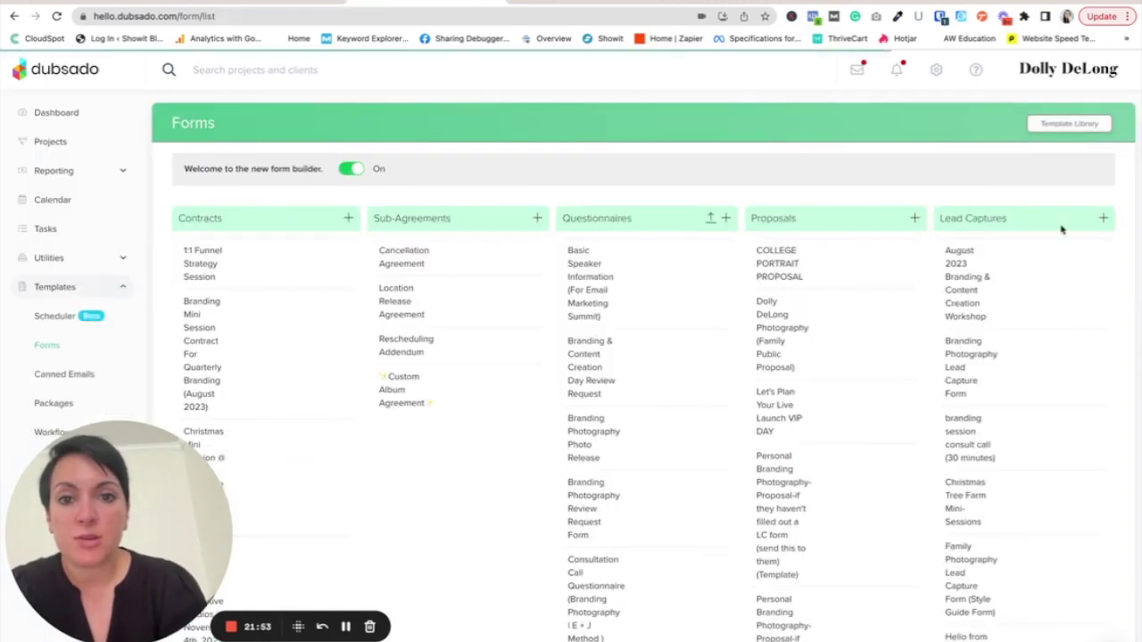
- Reopen the Fall Minis scheduler's Advanced settings
{"action": "left_click", "coordinate": [57, 317]}
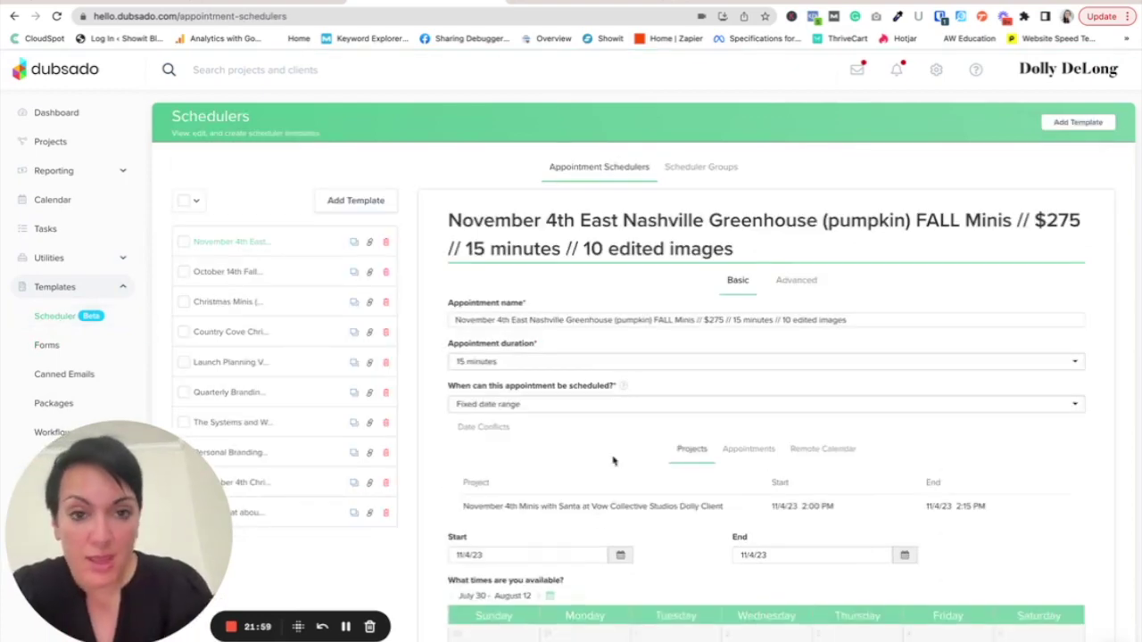
{"action": "left_click", "coordinate": [774, 283]}
{"action": "scroll", "coordinate": [844, 577], "scroll_direction": "down", "scroll_amount": 10}
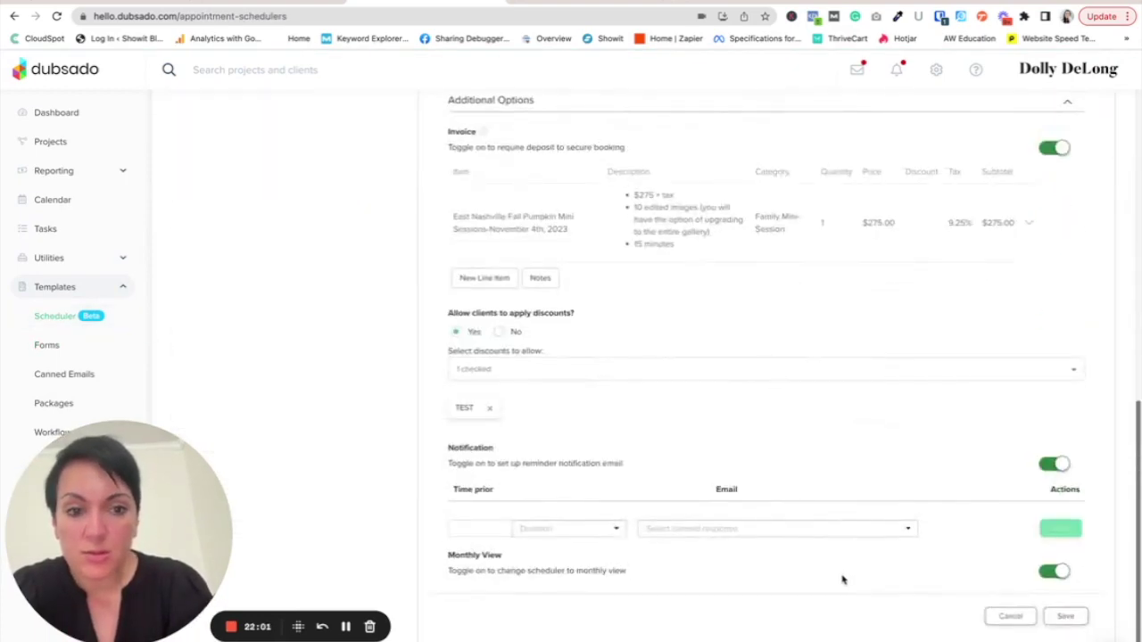
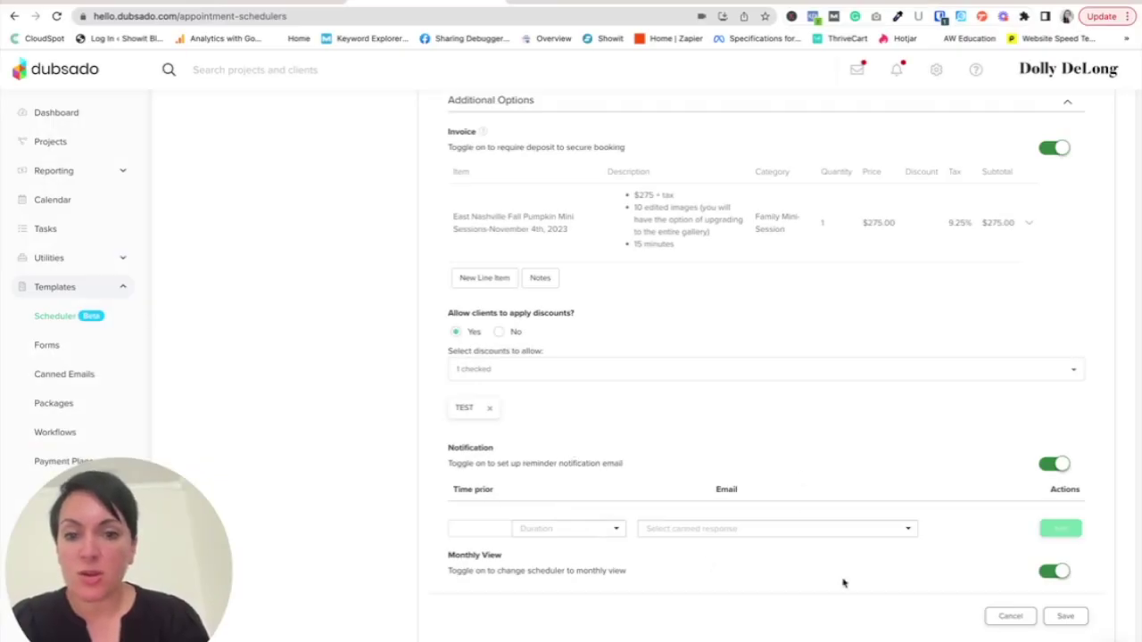
- Filter the canned emails list and open Mini Sessions - 24 Hour Reminder (Main Template)
{"action": "left_click", "coordinate": [93, 374]}
{"action": "left_click", "coordinate": [282, 209]}
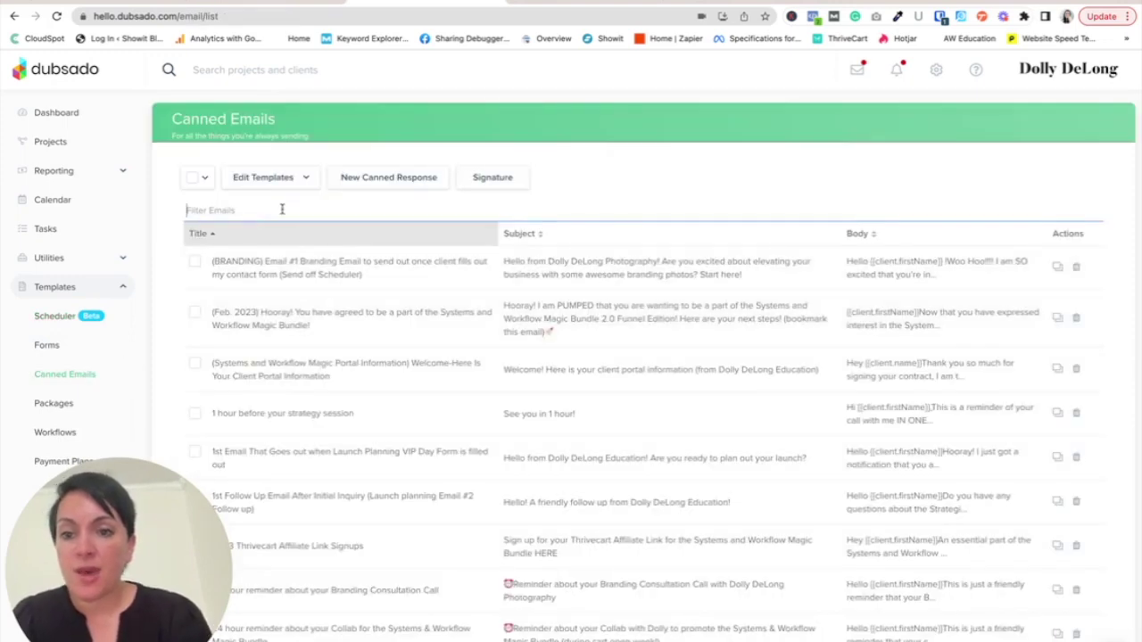
{"action": "type", "text": "contirmation email"}
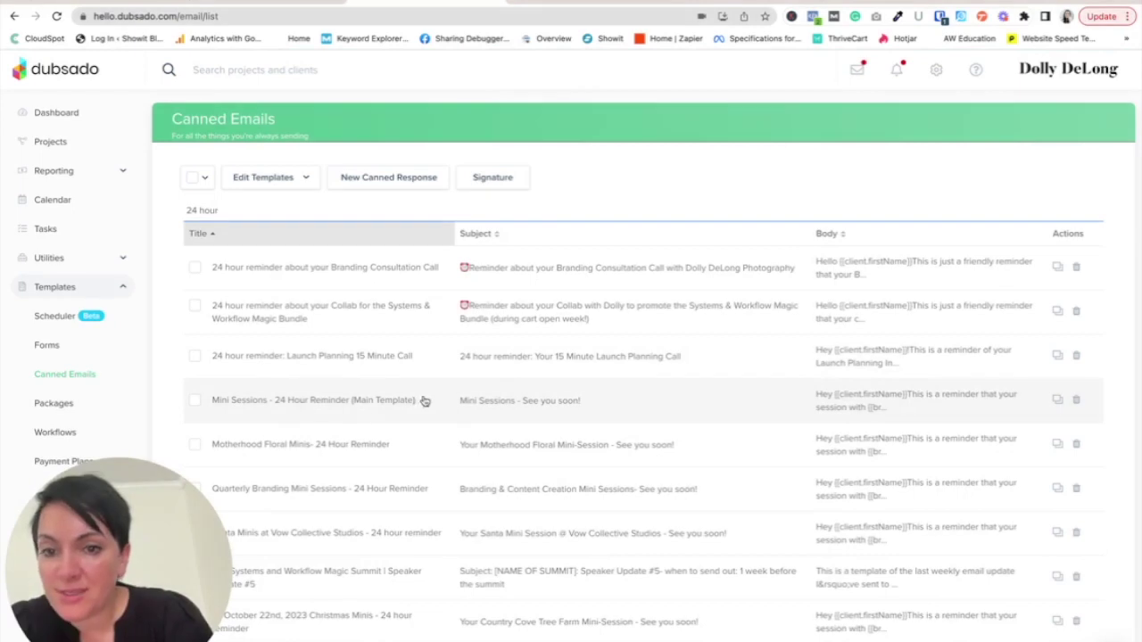
{"action": "left_click", "coordinate": [510, 407]}
- Review the 24 Hour Reminder email body, then save and close it
{"action": "scroll", "coordinate": [471, 384], "scroll_direction": "down", "scroll_amount": 1}
{"action": "scroll", "coordinate": [471, 383], "scroll_direction": "up", "scroll_amount": 1}
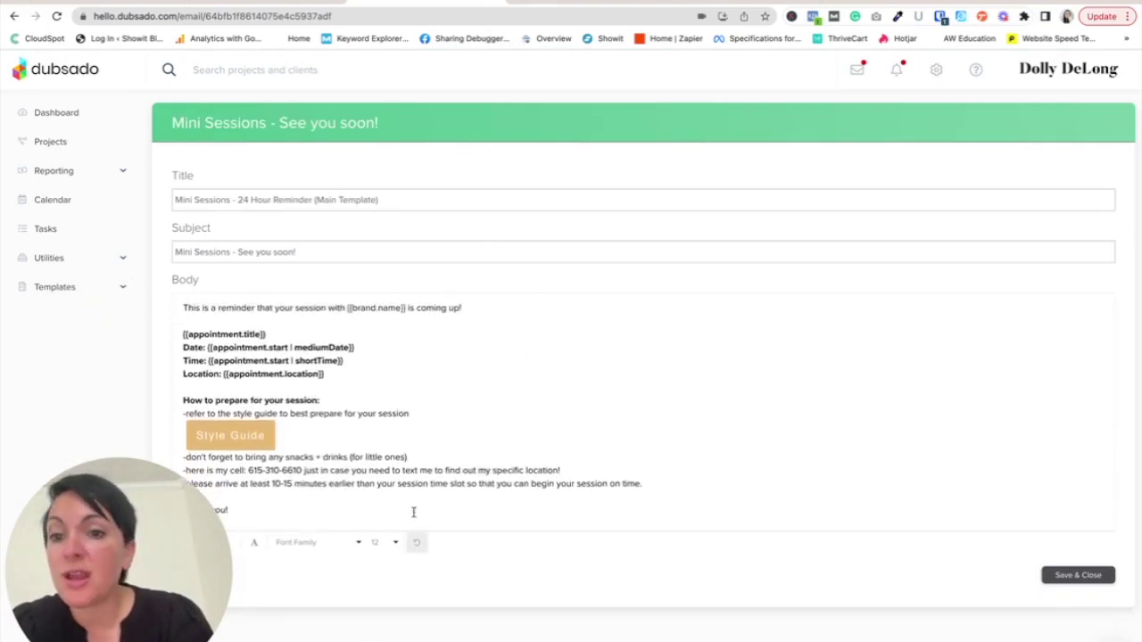
{"action": "scroll", "coordinate": [415, 446], "scroll_direction": "down", "scroll_amount": 1}
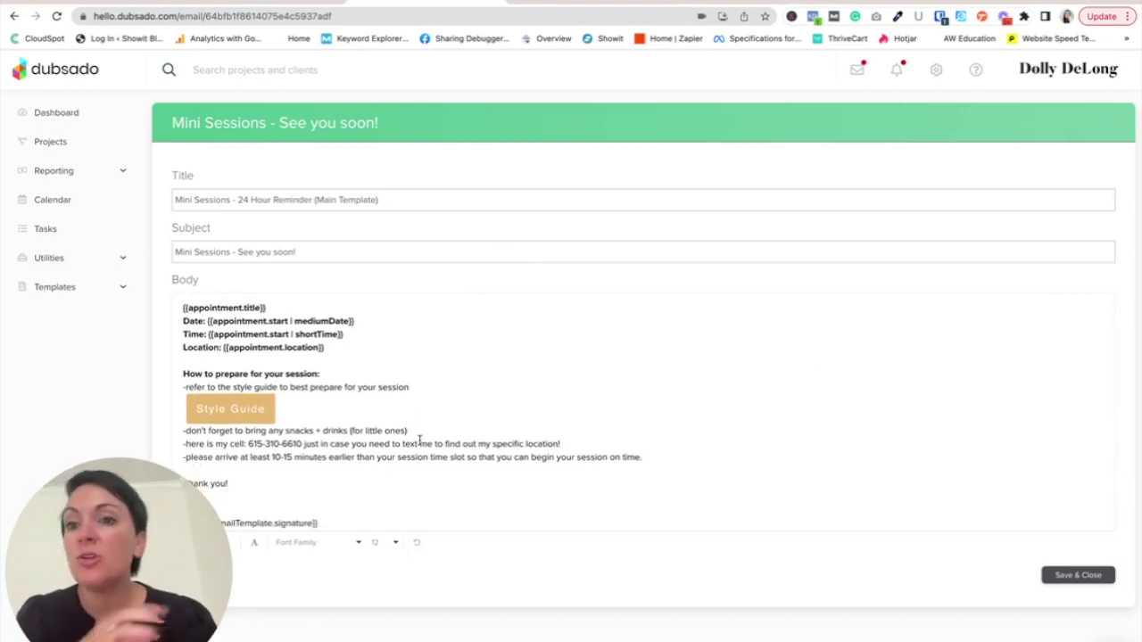
{"action": "scroll", "coordinate": [419, 442], "scroll_direction": "up", "scroll_amount": 2}
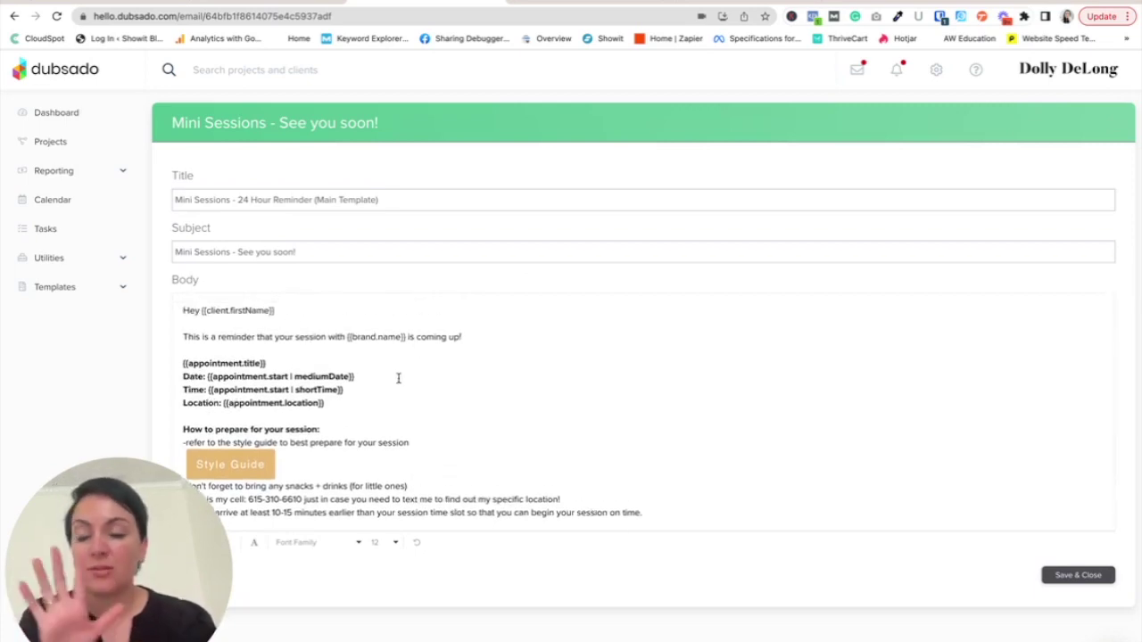
{"action": "left_click_drag", "start_coordinate": [177, 537], "coordinate": [706, 460]}
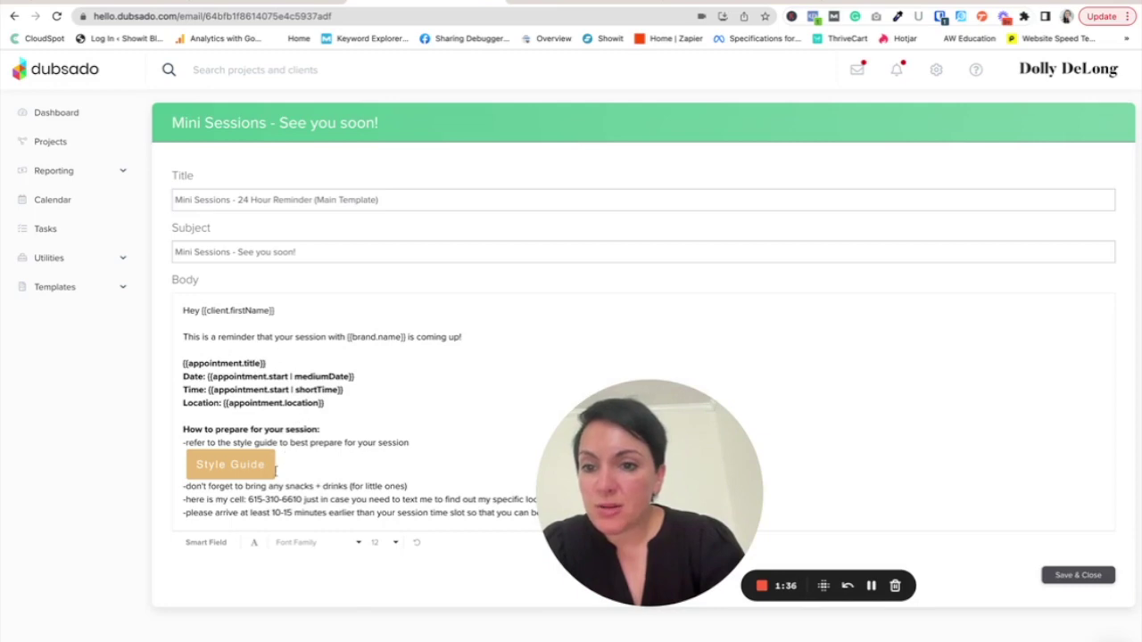
{"action": "scroll", "coordinate": [268, 473], "scroll_direction": "down", "scroll_amount": 2}
{"action": "left_click_drag", "start_coordinate": [624, 481], "coordinate": [114, 601]}
{"action": "scroll", "coordinate": [423, 418], "scroll_direction": "down", "scroll_amount": 1}
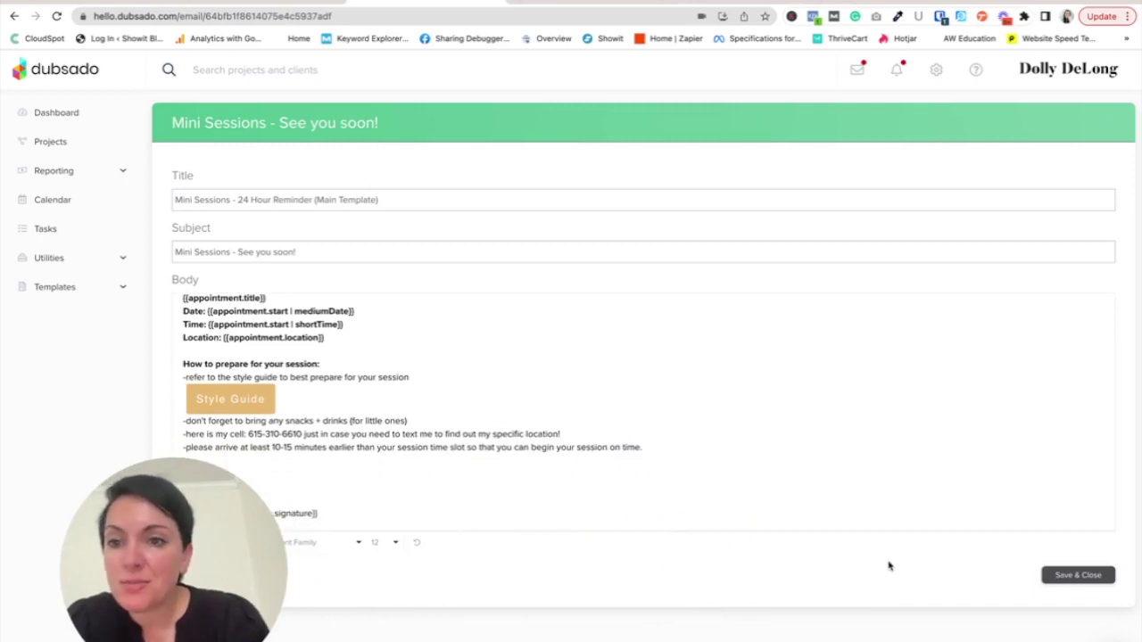
{"action": "left_click", "coordinate": [1071, 577]}
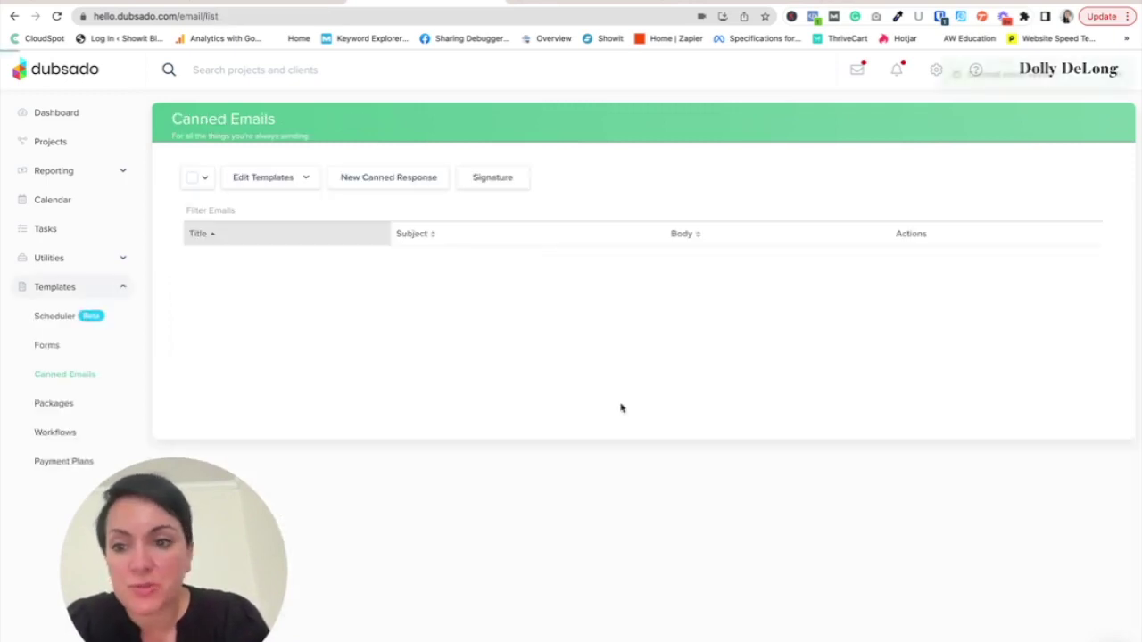
- In the scheduler's Advanced settings, set the reminder notification unit to hours
{"action": "left_click", "coordinate": [57, 316]}
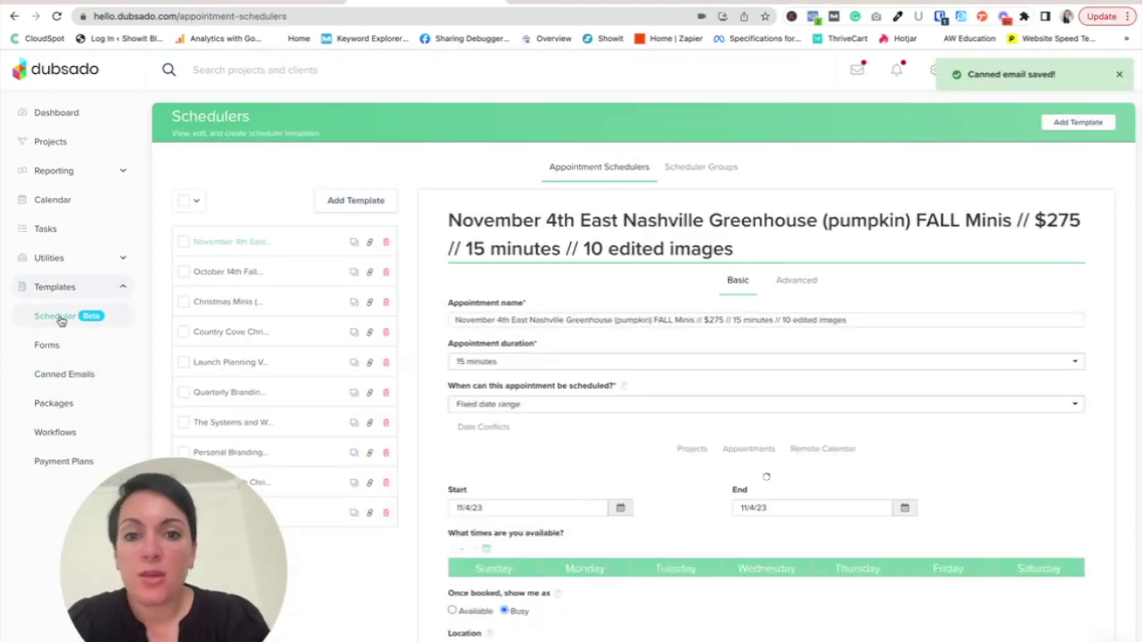
{"action": "left_click", "coordinate": [794, 282]}
{"action": "scroll", "coordinate": [844, 479], "scroll_direction": "down", "scroll_amount": 10}
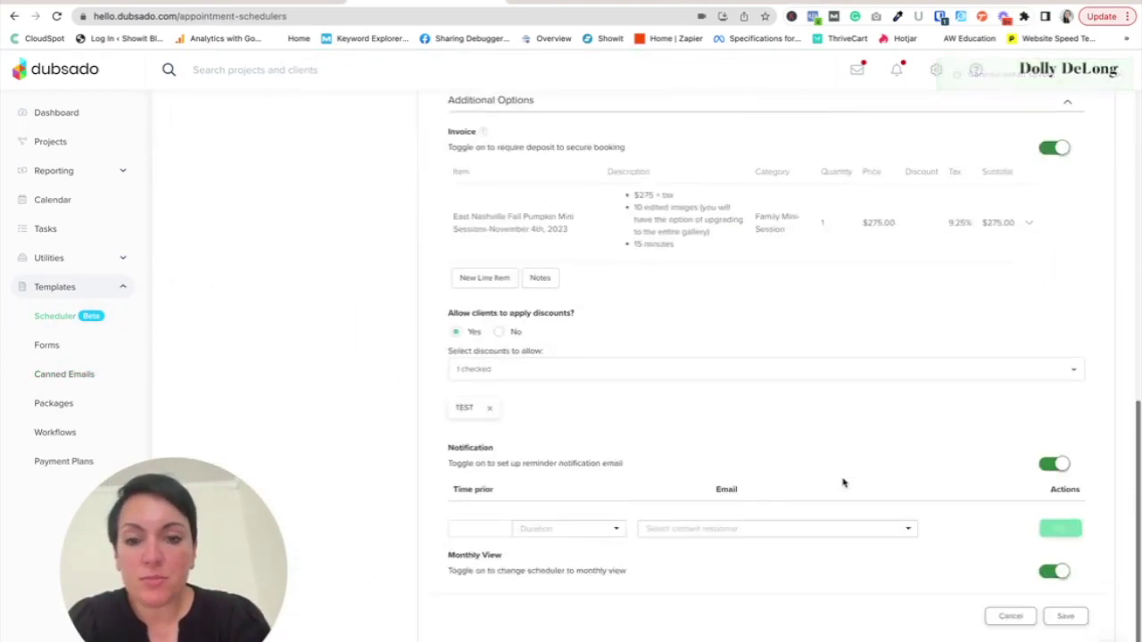
{"action": "left_click", "coordinate": [571, 526]}
{"action": "left_click", "coordinate": [563, 574]}
- Add a 24-hour reminder using the Mini Sessions 24 Hour Reminder email and save the scheduler
{"action": "left_click", "coordinate": [701, 535]}
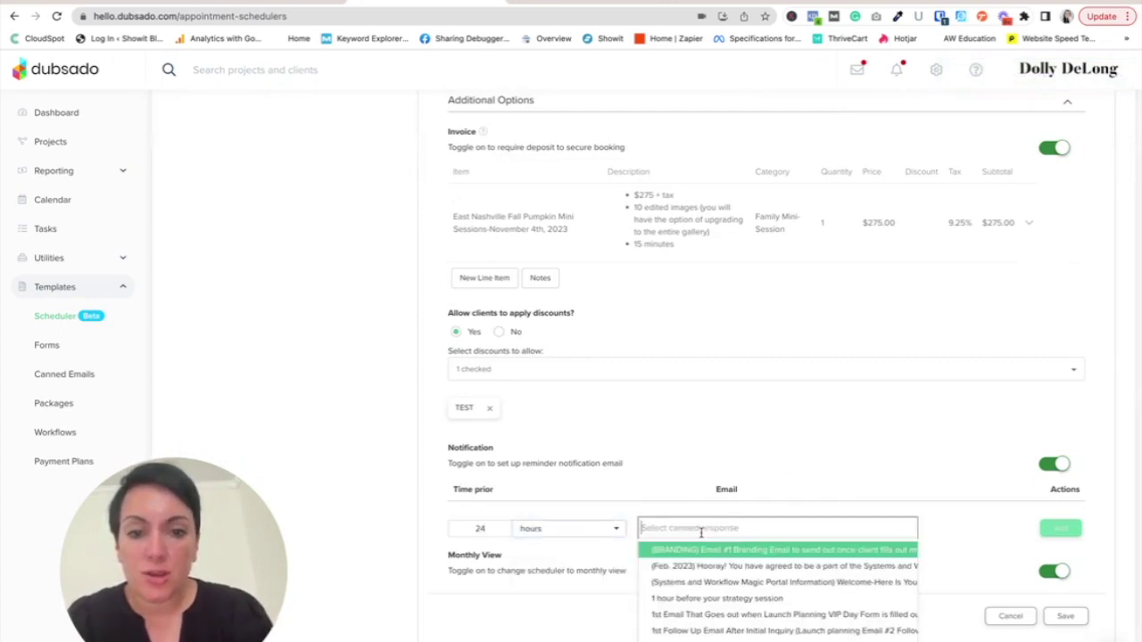
{"action": "type", "text": "template"}
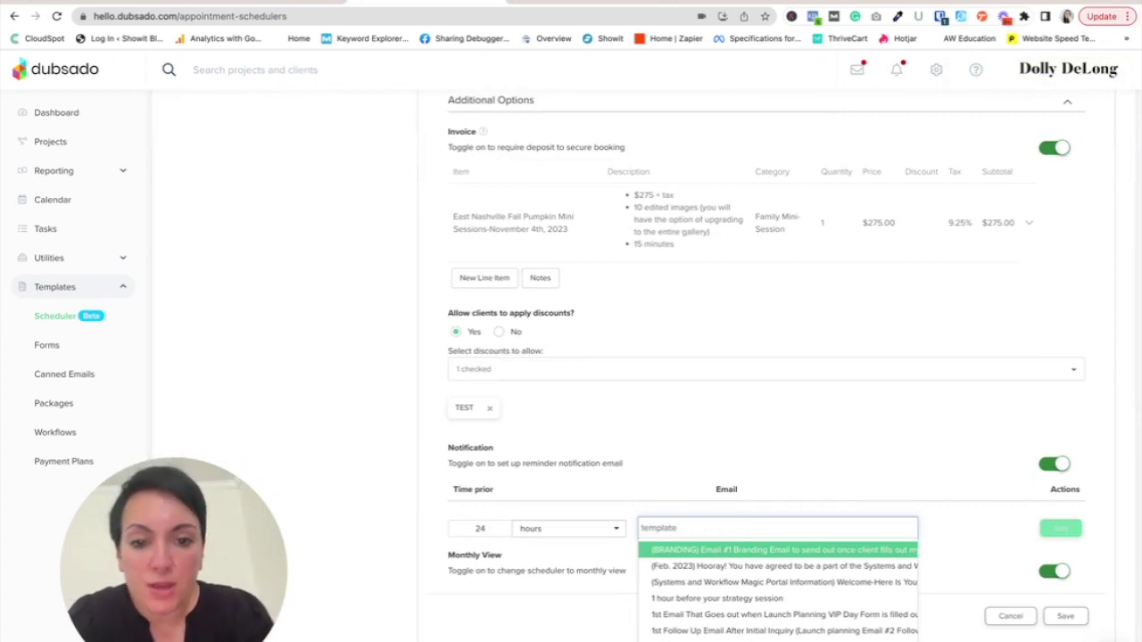
{"action": "key", "text": "BackSpace"}
{"action": "key", "text": "BackSpace"}
{"action": "key", "text": "BackSpace"}
{"action": "key", "text": "BackSpace"}
{"action": "key", "text": "BackSpace"}
{"action": "key", "text": "BackSpace"}
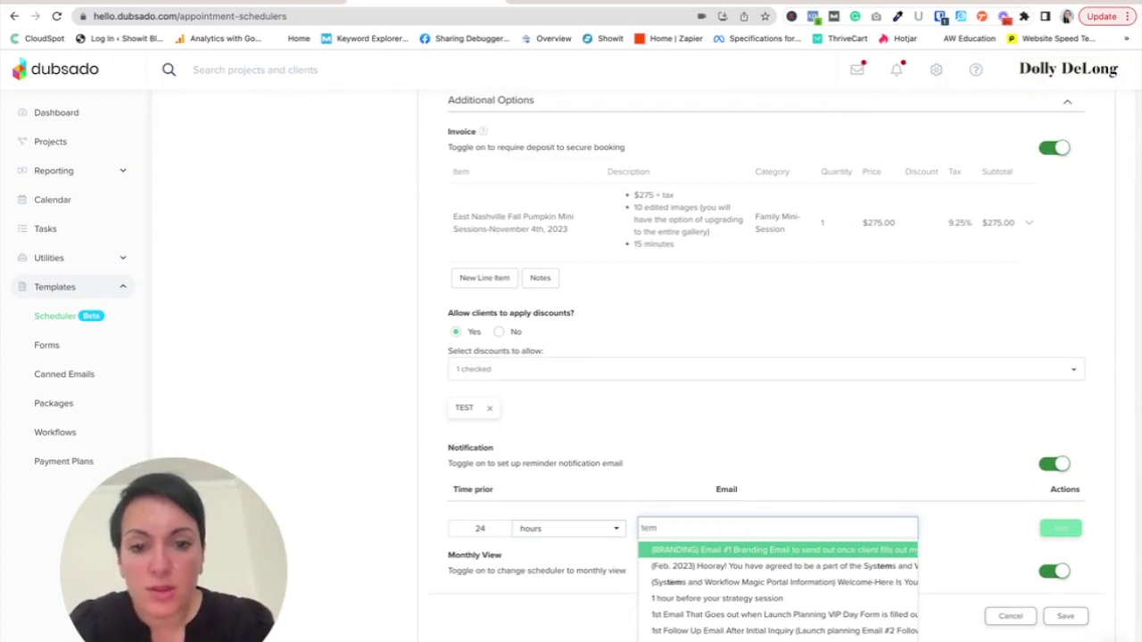
{"action": "type", "text": "24 hour temp"}
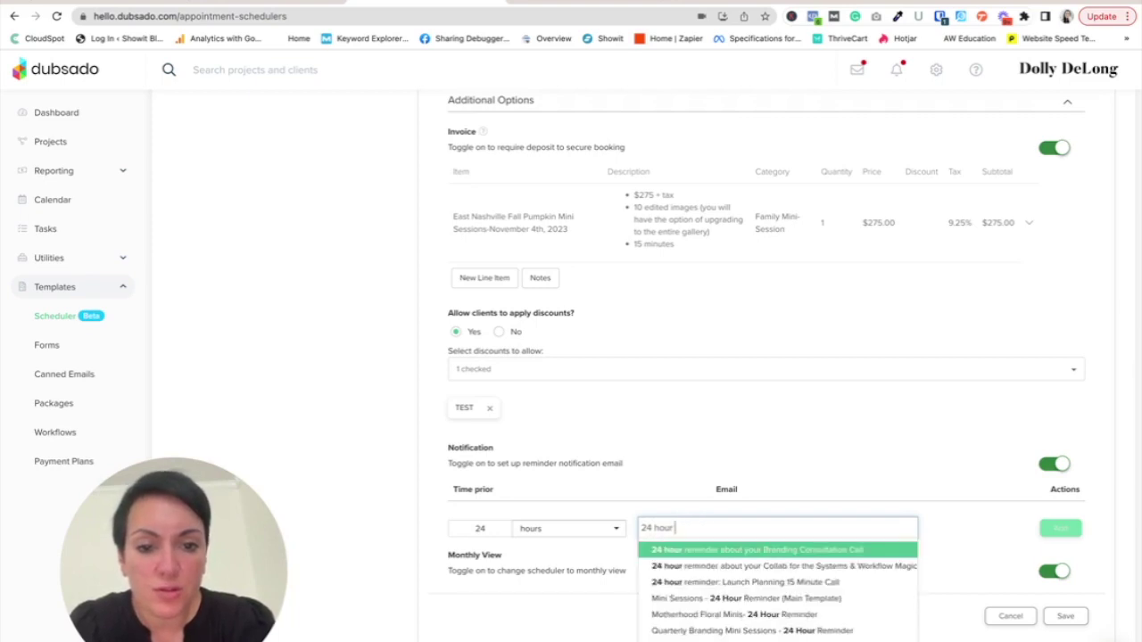
{"action": "left_click", "coordinate": [746, 606]}
{"action": "left_click", "coordinate": [1064, 532]}
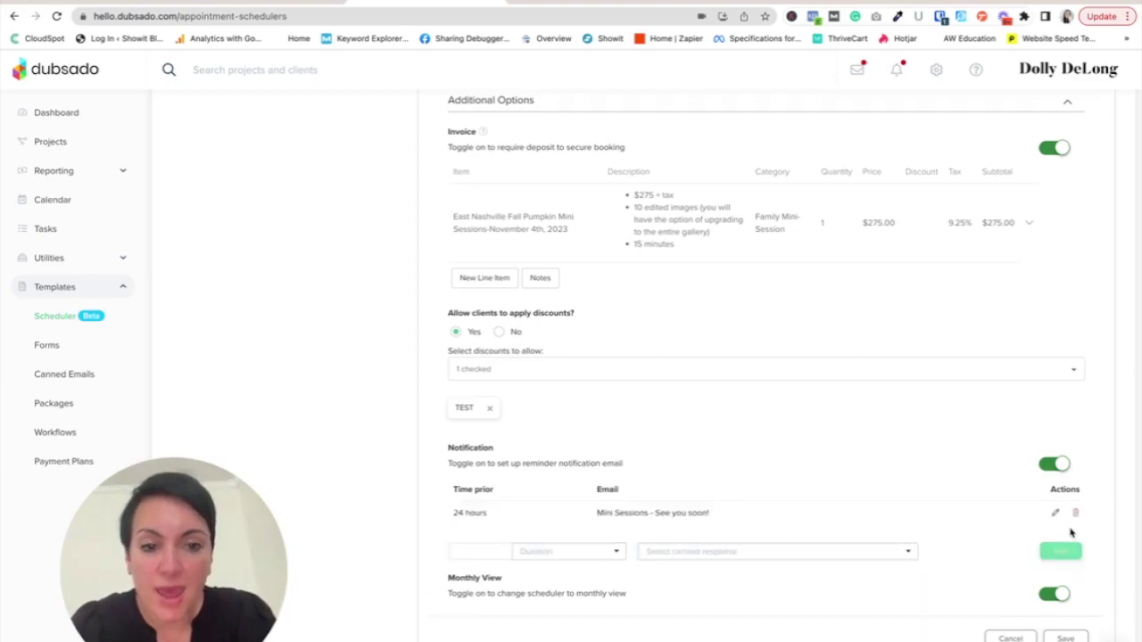
{"action": "left_click", "coordinate": [1065, 638]}
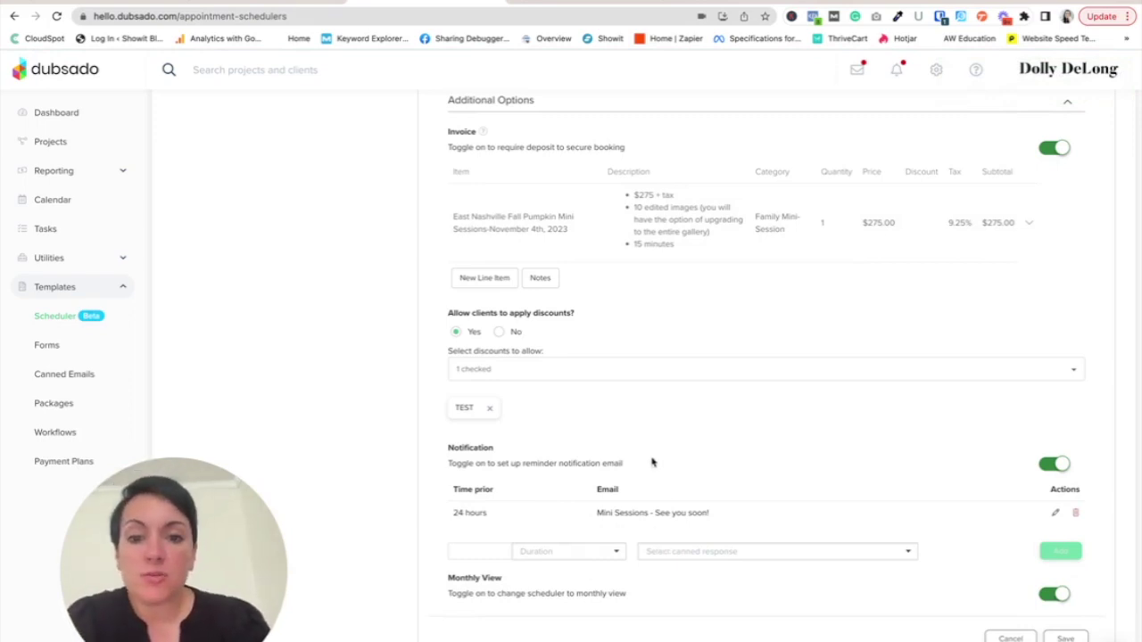
{"action": "scroll", "coordinate": [652, 462], "scroll_direction": "up", "scroll_amount": 5}
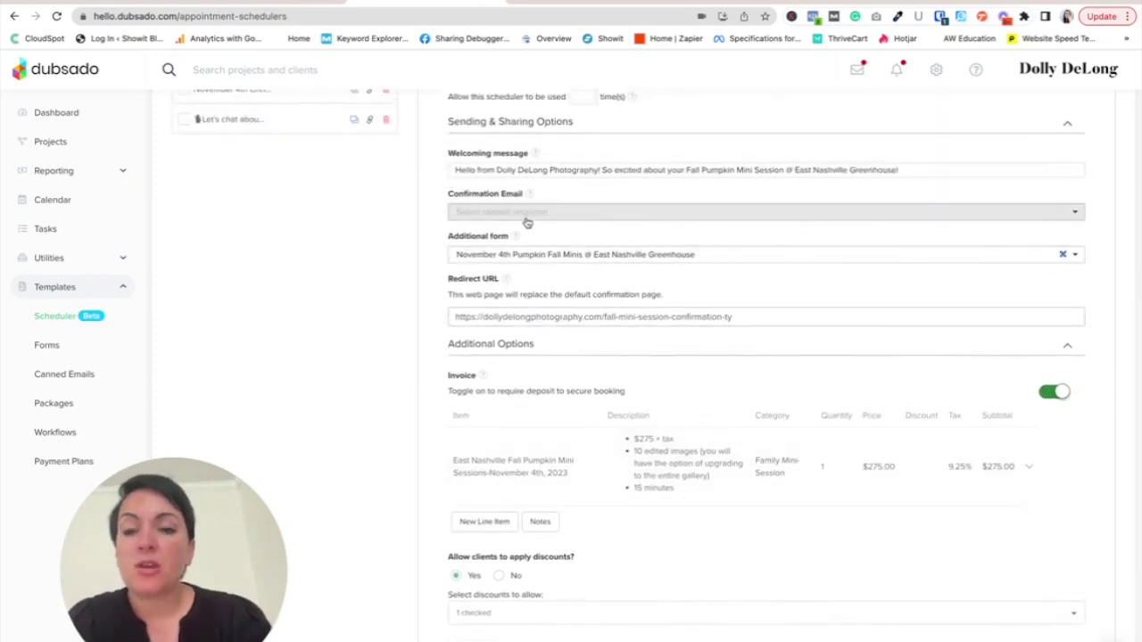
- Filter for 'confirmation email', open 'Just one more step to confirm your mini session + contract', and save it
{"action": "left_click", "coordinate": [89, 374]}
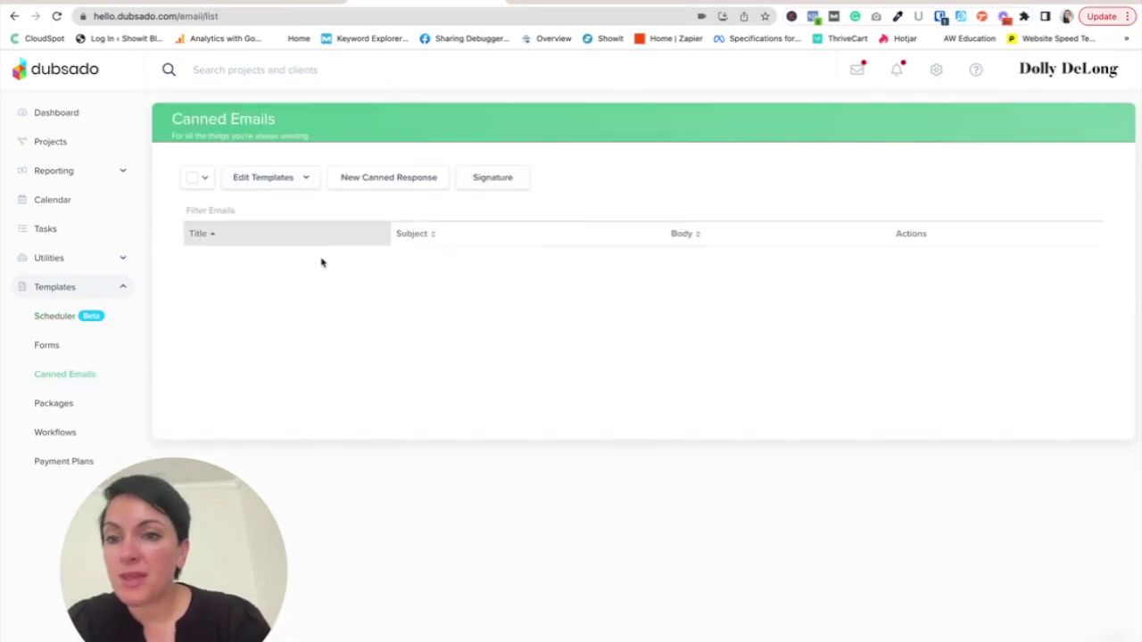
{"action": "left_click", "coordinate": [265, 207]}
{"action": "type", "text": "confirmation email"}
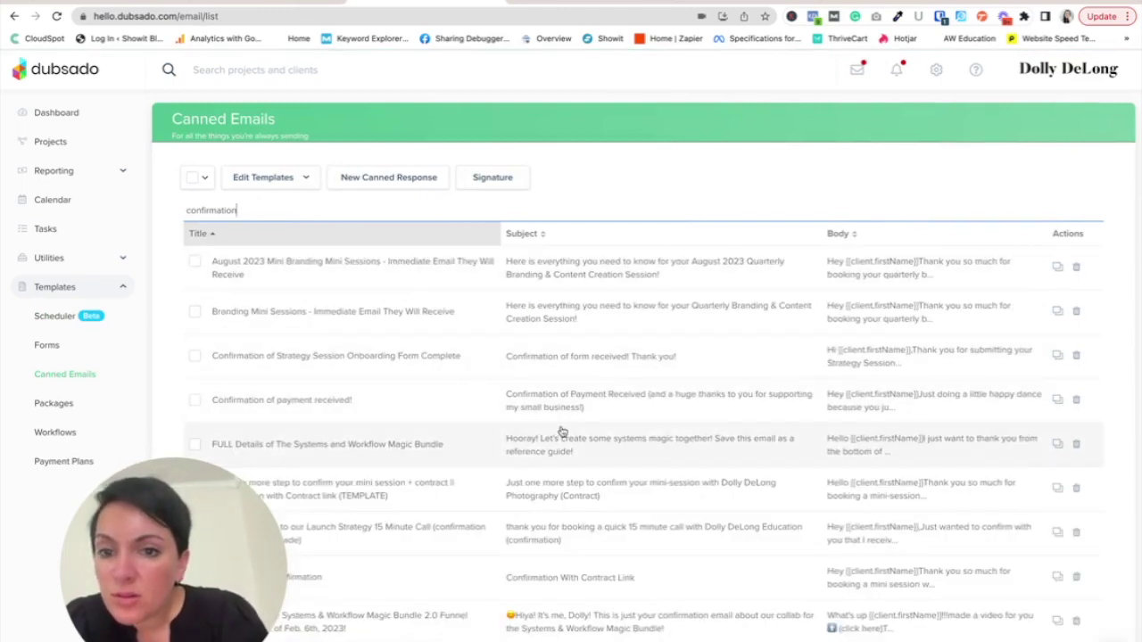
{"action": "scroll", "coordinate": [562, 430], "scroll_direction": "down", "scroll_amount": 1}
{"action": "scroll", "coordinate": [562, 430], "scroll_direction": "down", "scroll_amount": 3}
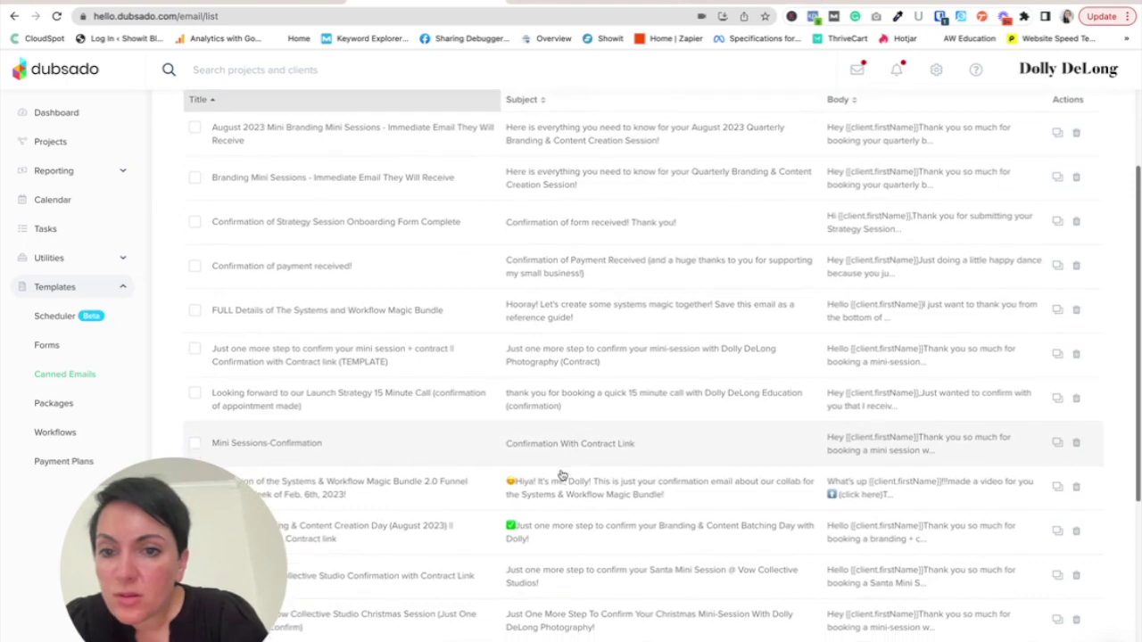
{"action": "left_click", "coordinate": [529, 361]}
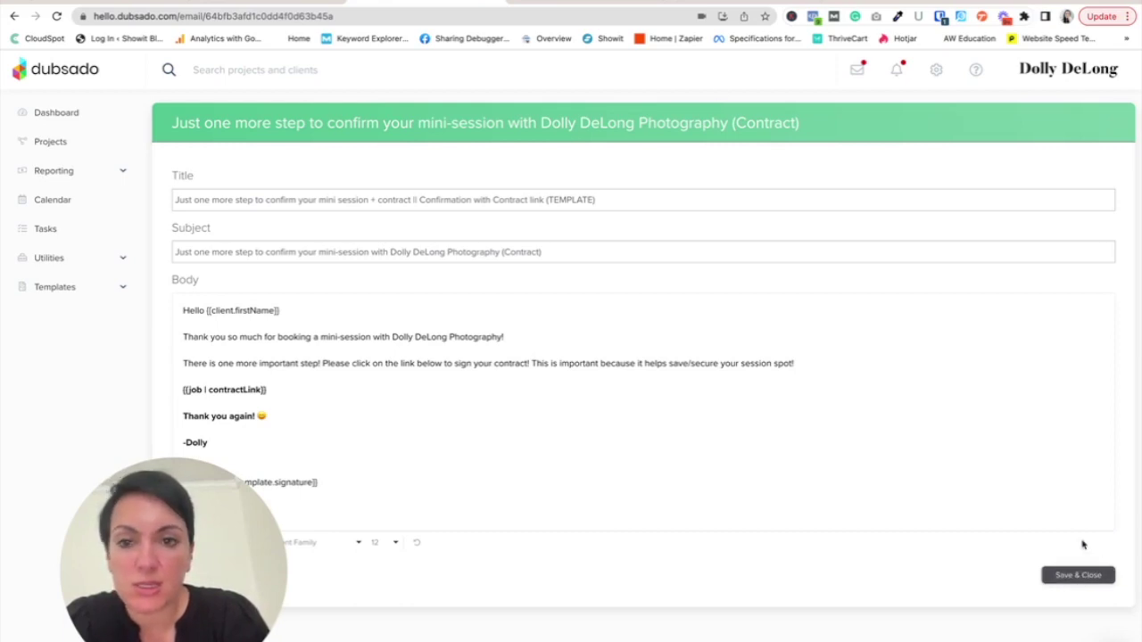
{"action": "left_click", "coordinate": [1080, 576]}
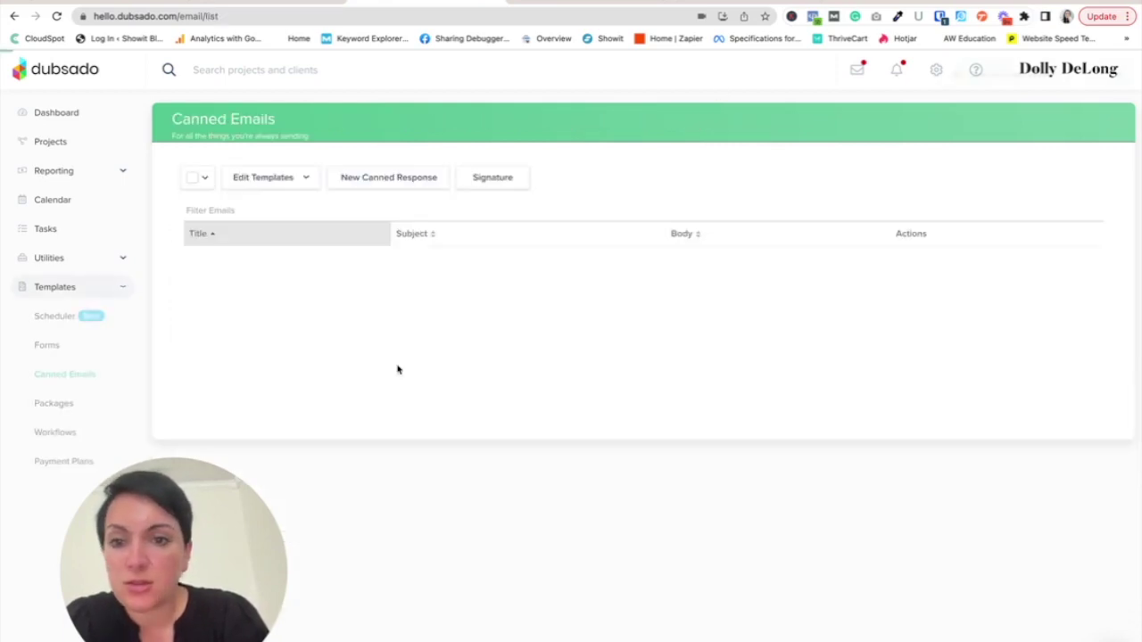
{"action": "scroll", "coordinate": [799, 534], "scroll_direction": "down", "scroll_amount": 2}
{"action": "scroll", "coordinate": [797, 534], "scroll_direction": "down", "scroll_amount": 5}
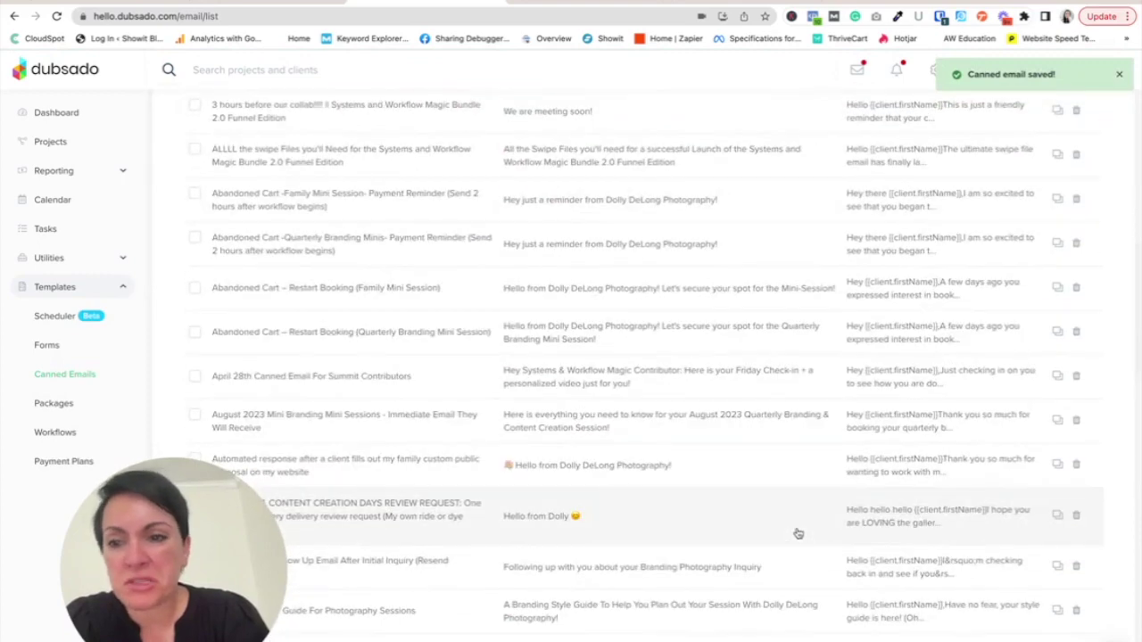
- Scroll through the November 4th scheduler's Advanced settings and save the template
{"action": "left_click", "coordinate": [30, 327]}
{"action": "left_click", "coordinate": [794, 282]}
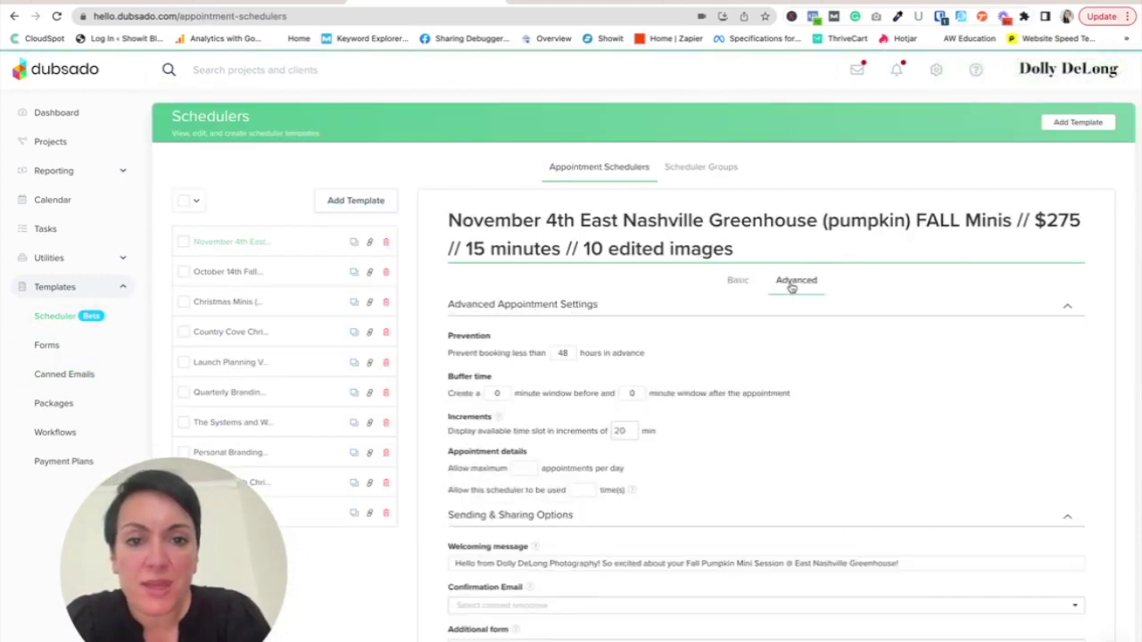
{"action": "scroll", "coordinate": [843, 562], "scroll_direction": "down", "scroll_amount": 2}
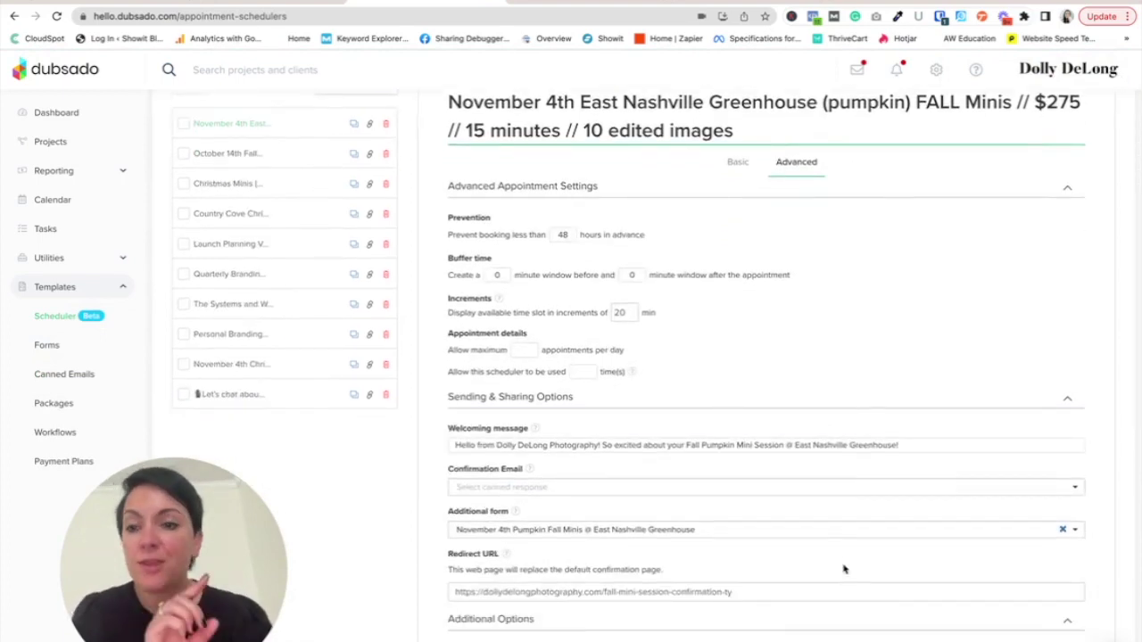
{"action": "scroll", "coordinate": [744, 612], "scroll_direction": "down", "scroll_amount": 3}
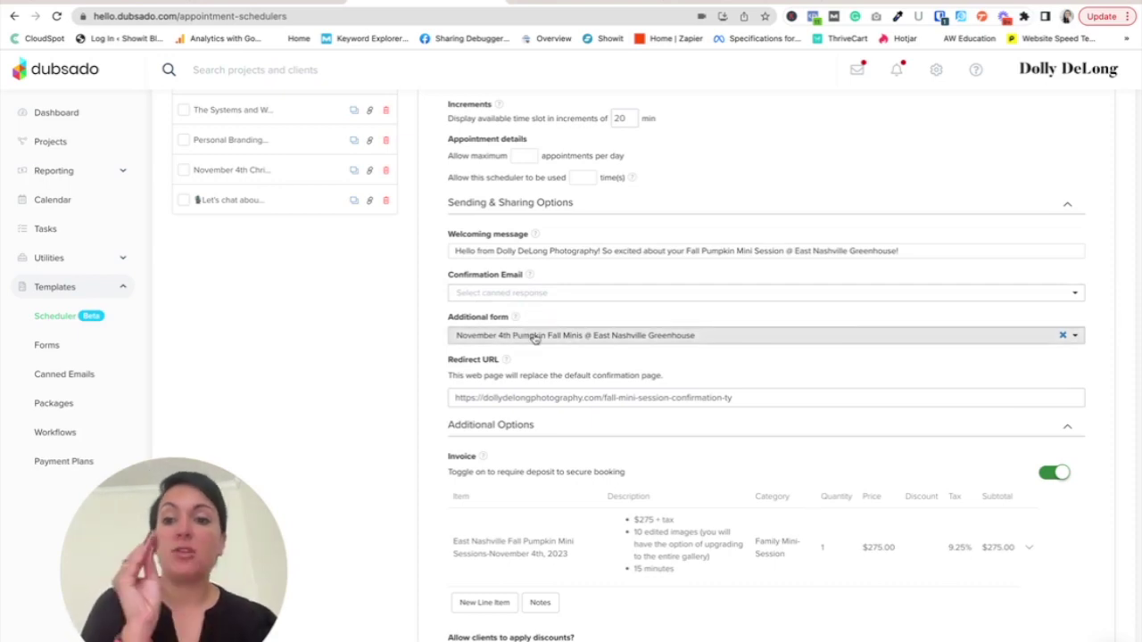
{"action": "scroll", "coordinate": [625, 471], "scroll_direction": "down", "scroll_amount": 5}
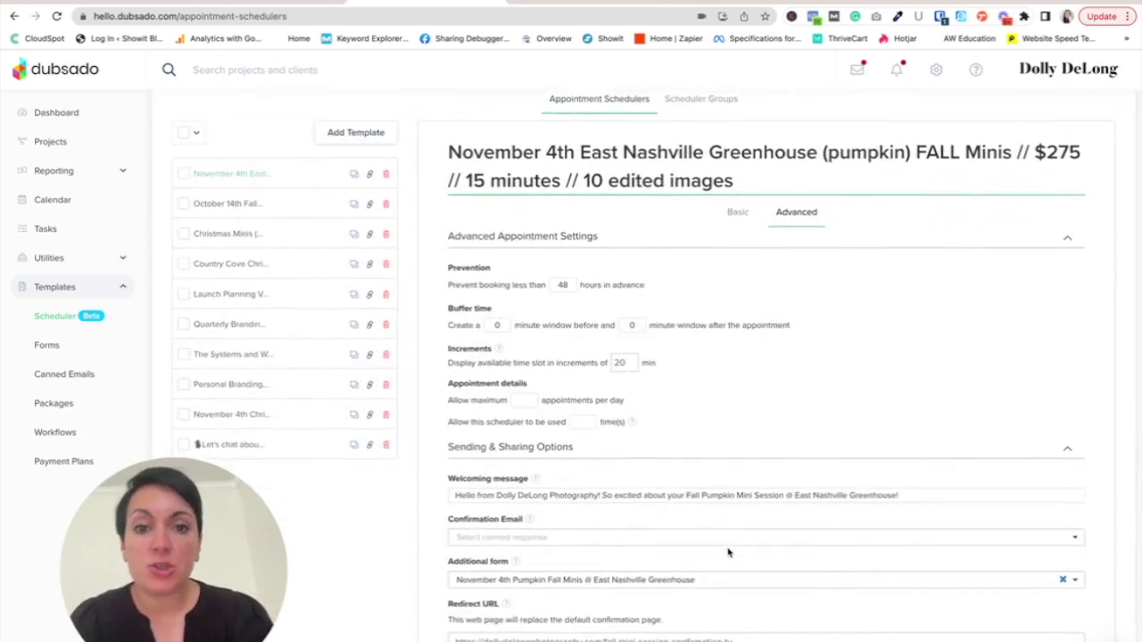
{"action": "scroll", "coordinate": [729, 551], "scroll_direction": "down", "scroll_amount": 15}
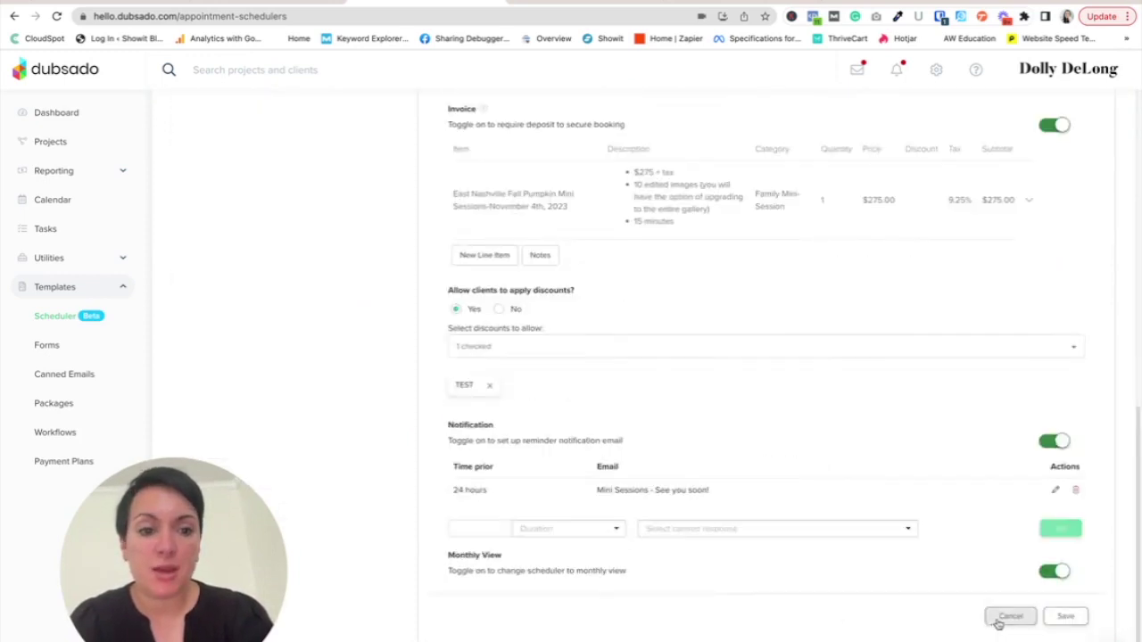
{"action": "left_click", "coordinate": [1059, 614]}
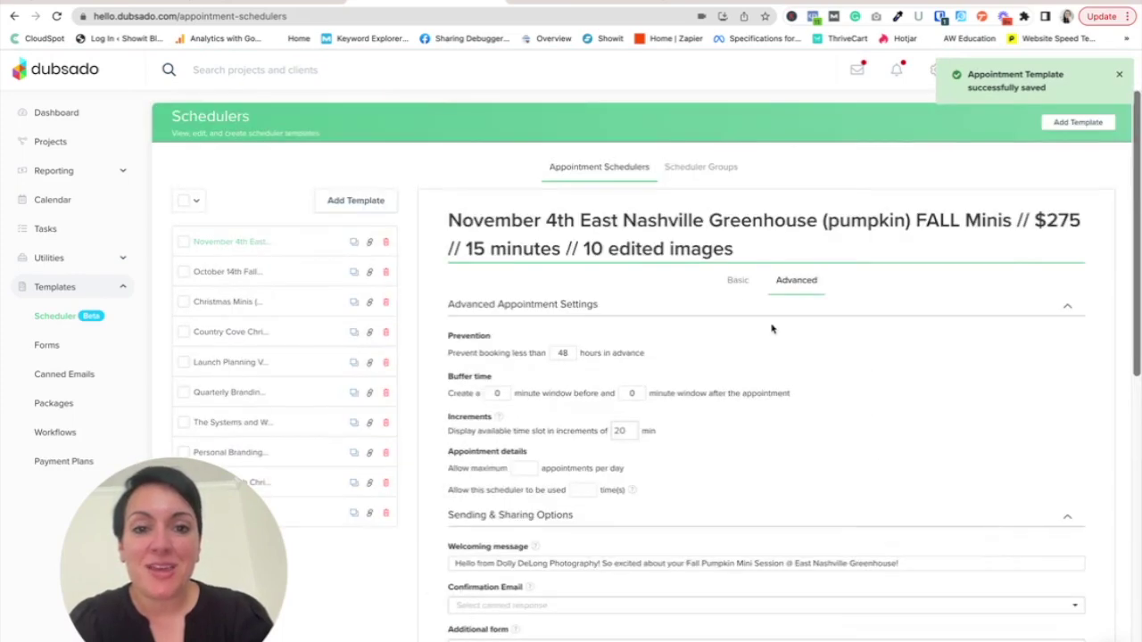
- Advance the Basic tab's availability calendar to the week of November 4
{"action": "left_click", "coordinate": [739, 284]}
{"action": "scroll", "coordinate": [791, 513], "scroll_direction": "down", "scroll_amount": 3}
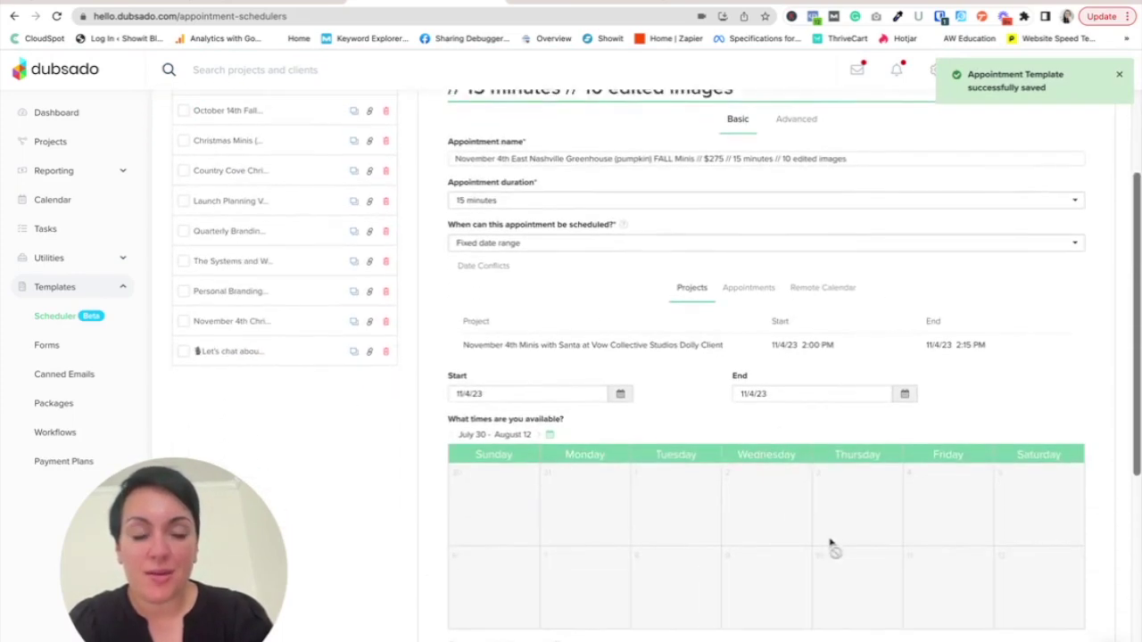
{"action": "left_click", "coordinate": [537, 437]}
{"action": "left_click", "coordinate": [548, 435]}
{"action": "left_click", "coordinate": [560, 435]}
{"action": "left_click", "coordinate": [580, 435]}
{"action": "left_click", "coordinate": [574, 436]}
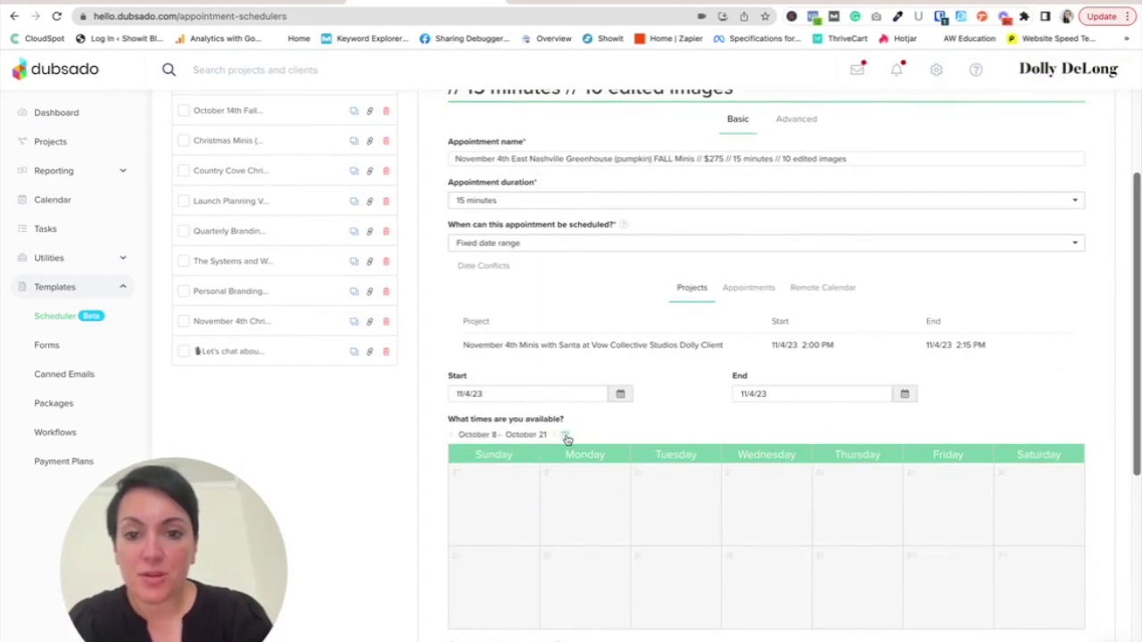
{"action": "left_click", "coordinate": [551, 436]}
- Add an 8:00–8:15 AM slot to November 4 only and save the scheduler
{"action": "left_click", "coordinate": [1048, 606]}
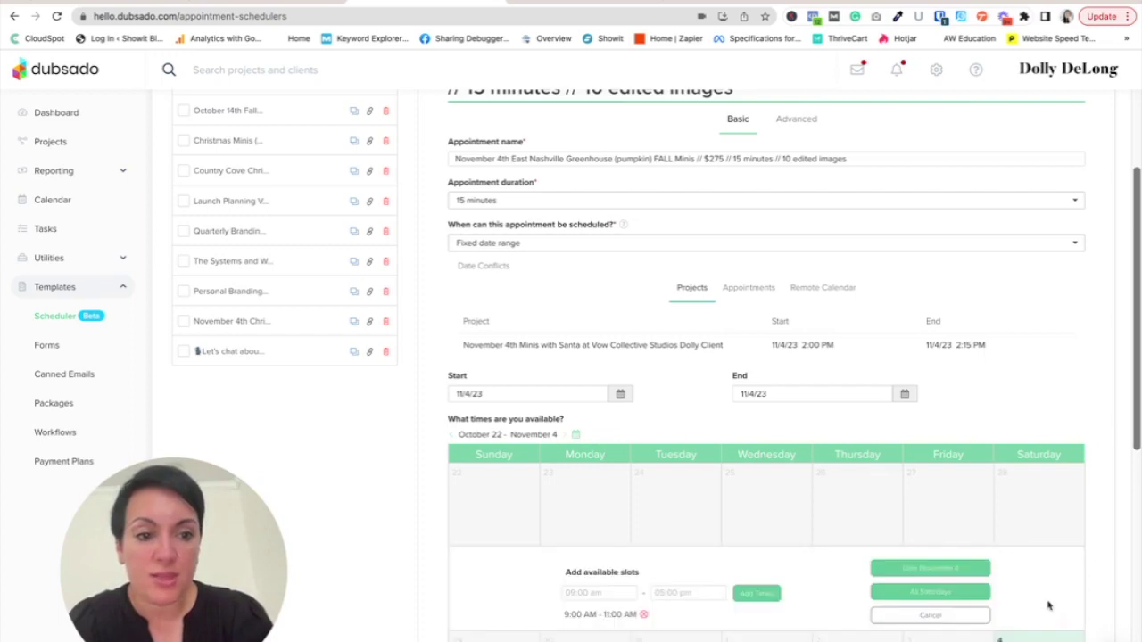
{"action": "left_click", "coordinate": [592, 594]}
{"action": "scroll", "coordinate": [600, 571], "scroll_direction": "down", "scroll_amount": 6}
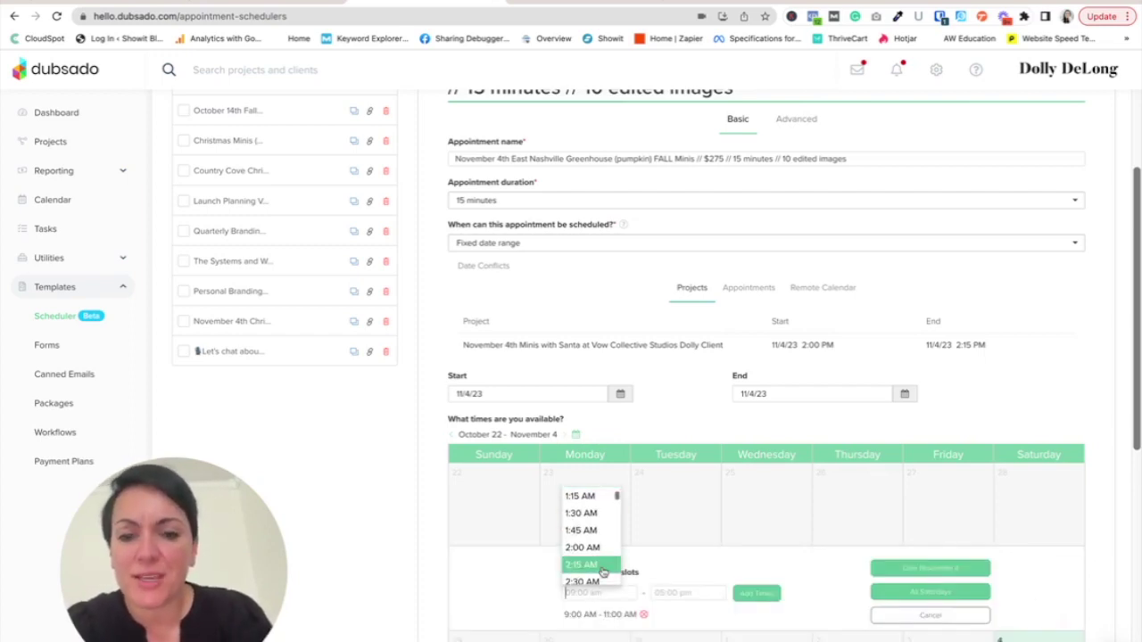
{"action": "scroll", "coordinate": [604, 572], "scroll_direction": "down", "scroll_amount": 4}
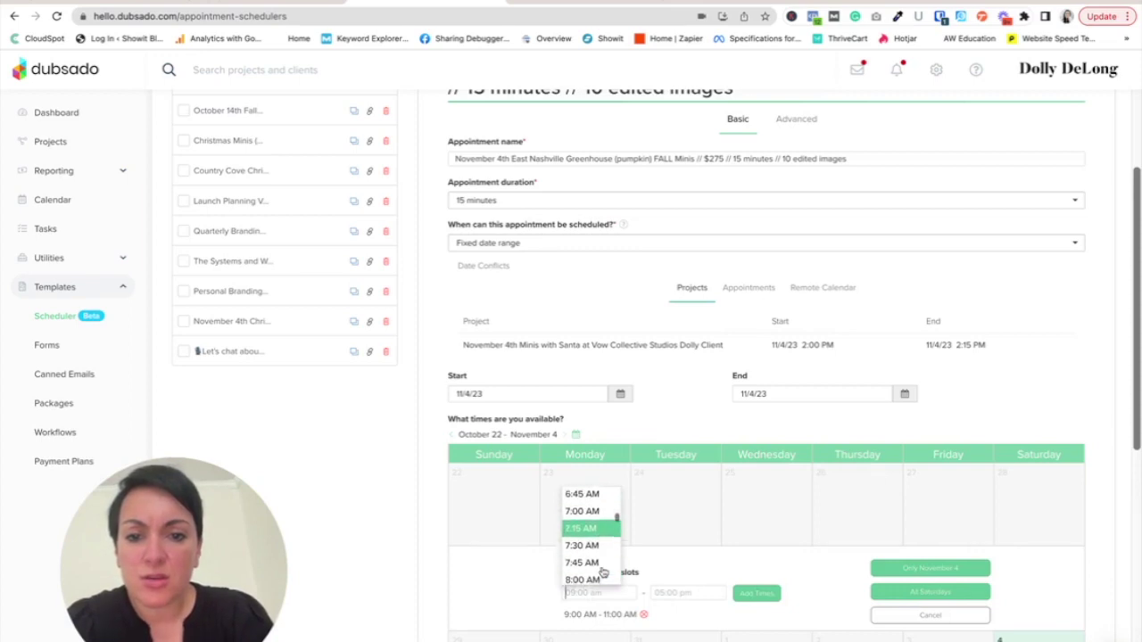
{"action": "left_click", "coordinate": [588, 556]}
{"action": "left_click", "coordinate": [696, 593]}
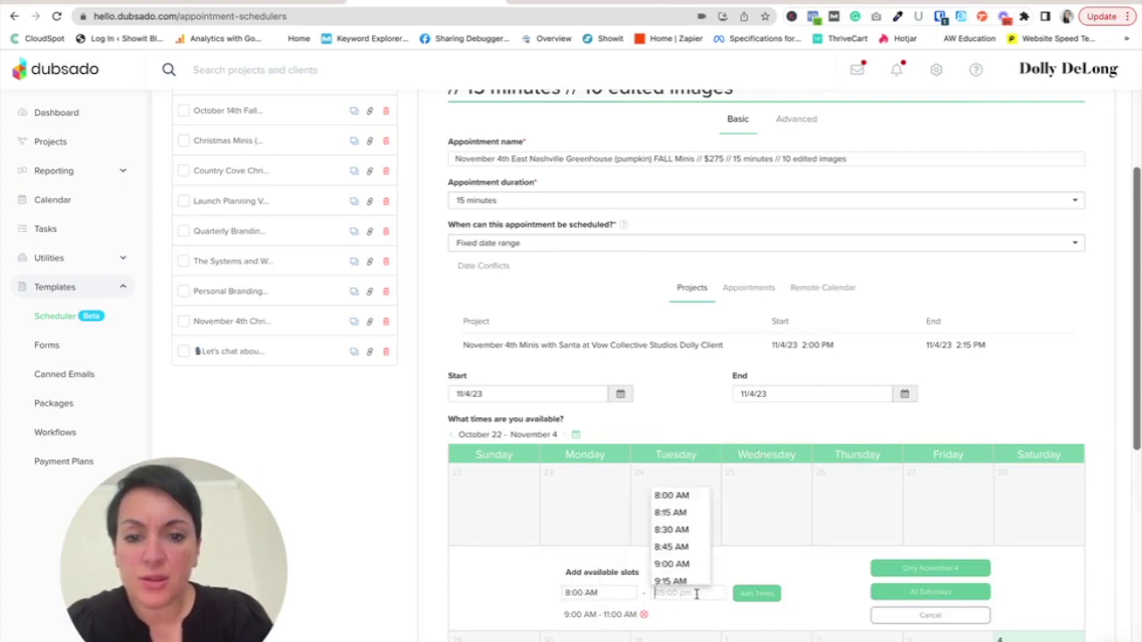
{"action": "left_click", "coordinate": [675, 512]}
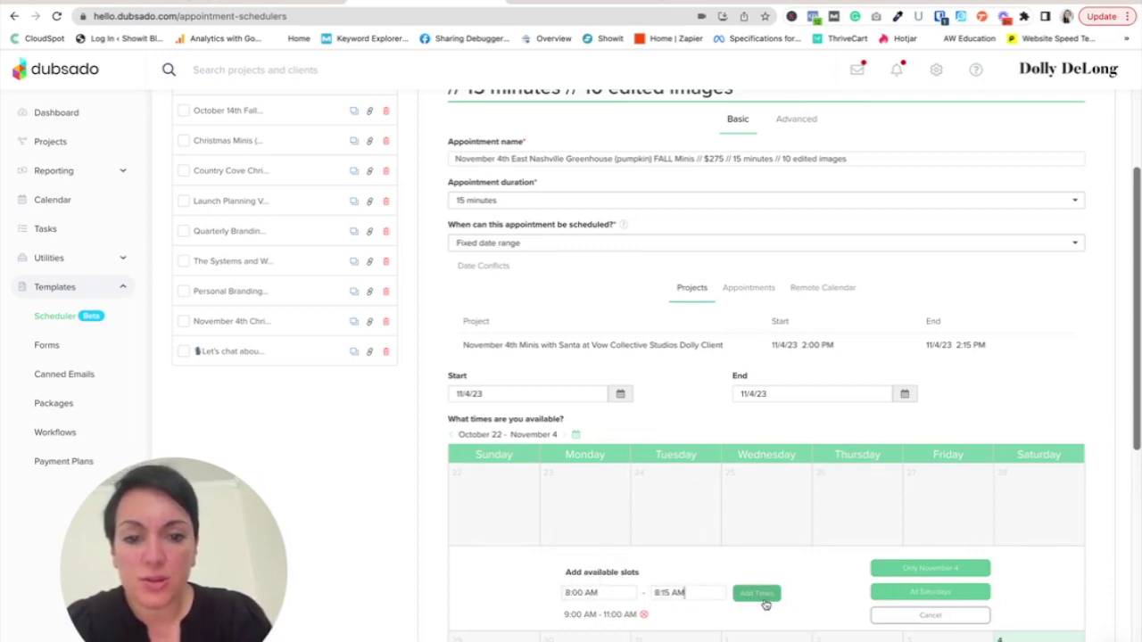
{"action": "left_click", "coordinate": [763, 595]}
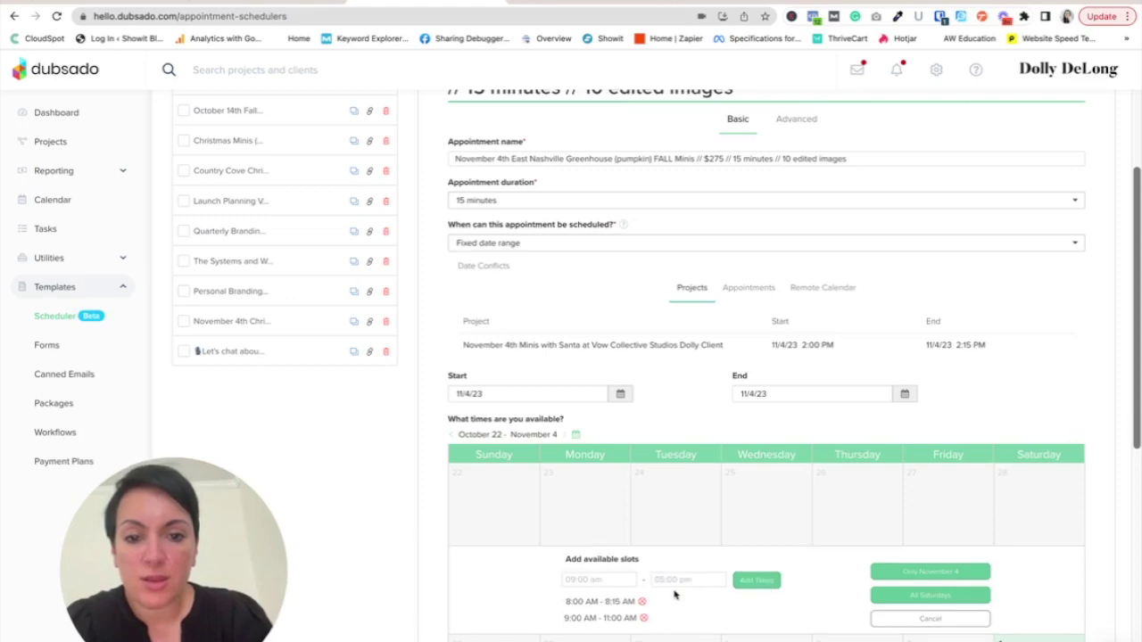
{"action": "left_click", "coordinate": [949, 574]}
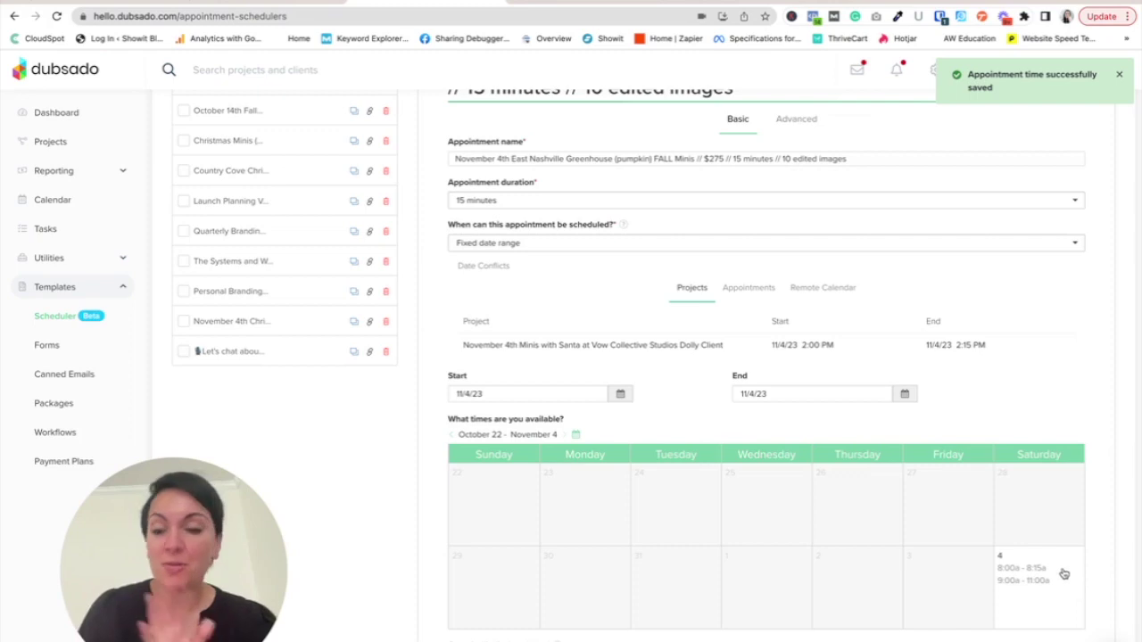
{"action": "scroll", "coordinate": [1062, 574], "scroll_direction": "down", "scroll_amount": 5}
{"action": "left_click", "coordinate": [1063, 616]}
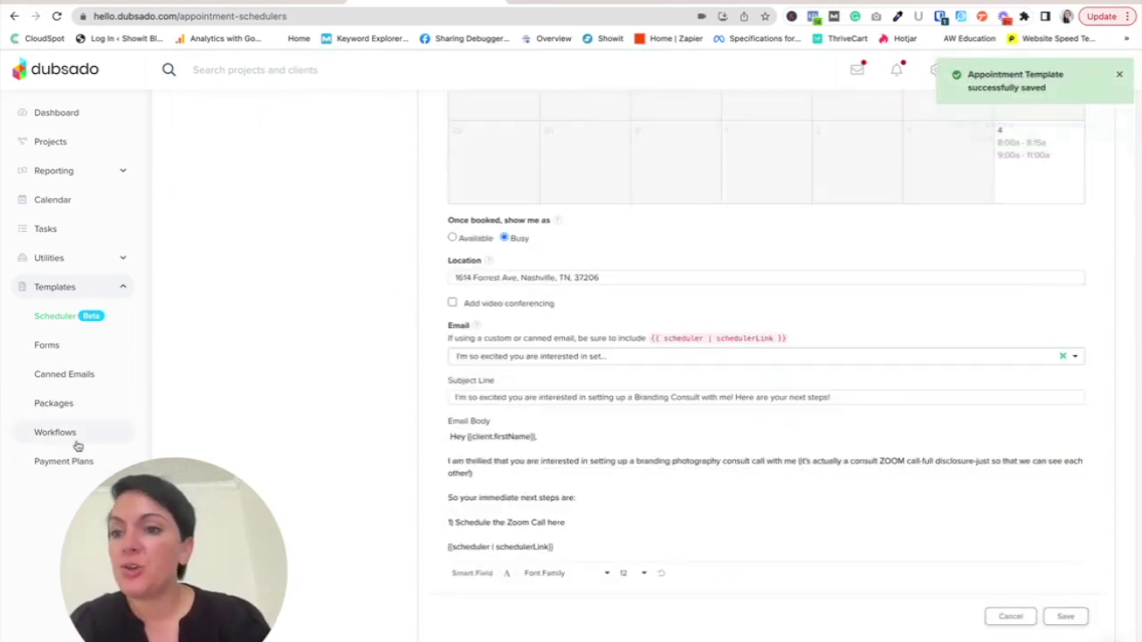
- Scroll through the Fall Pumpkin Mini Sessions @ East Nashville Greenhouse contract and open its save options
{"action": "left_click", "coordinate": [53, 346]}
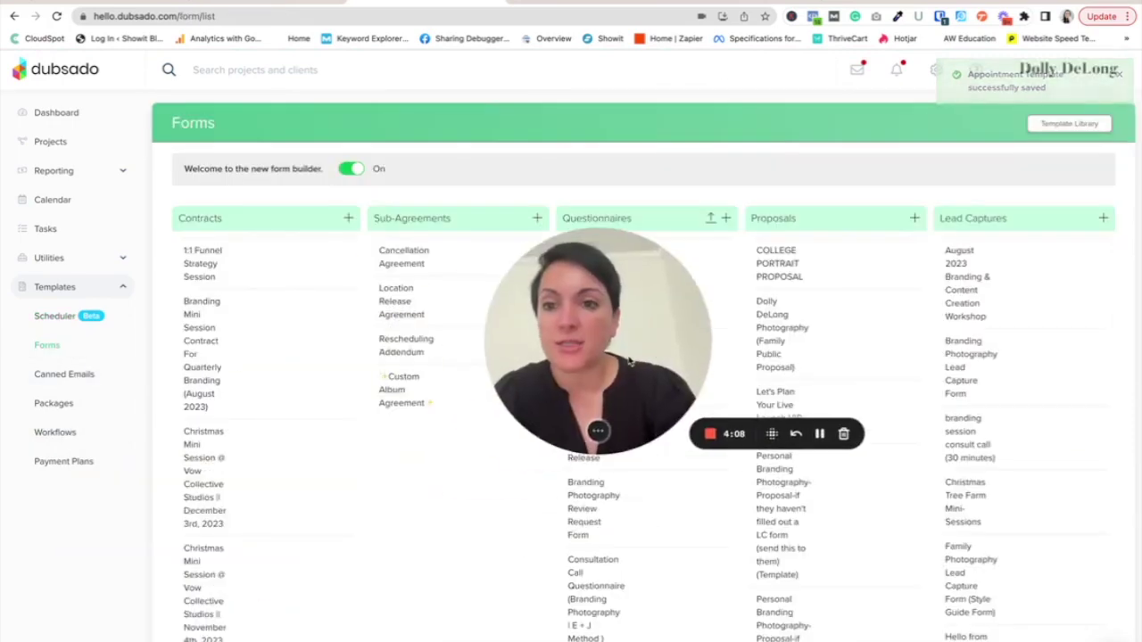
{"action": "scroll", "coordinate": [253, 468], "scroll_direction": "down", "scroll_amount": 3}
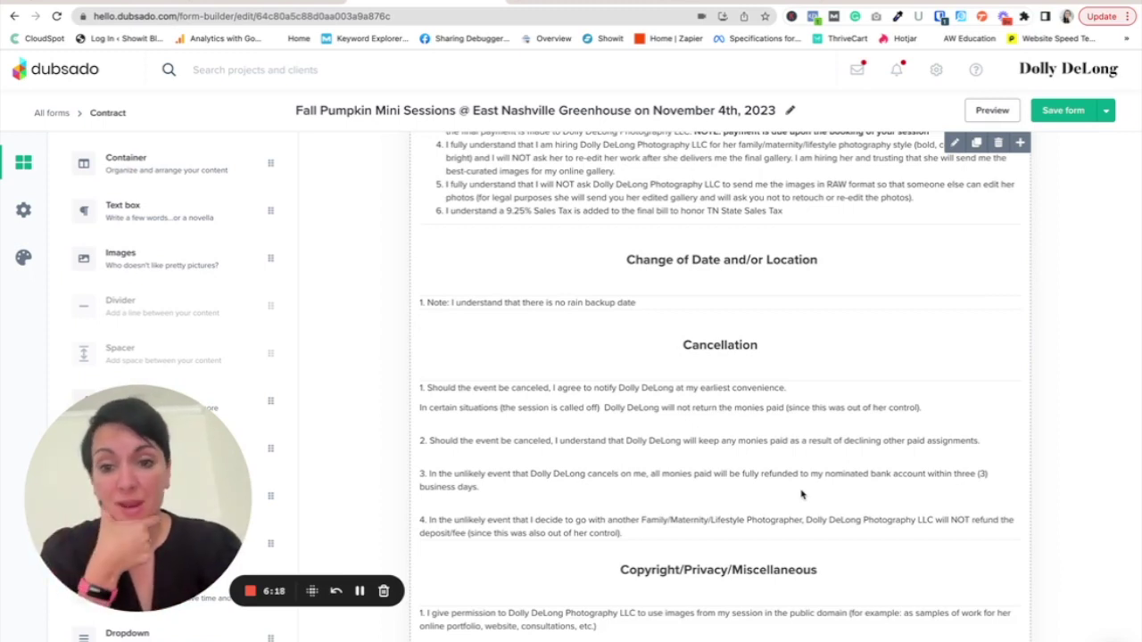
{"action": "scroll", "coordinate": [801, 494], "scroll_direction": "up", "scroll_amount": 4}
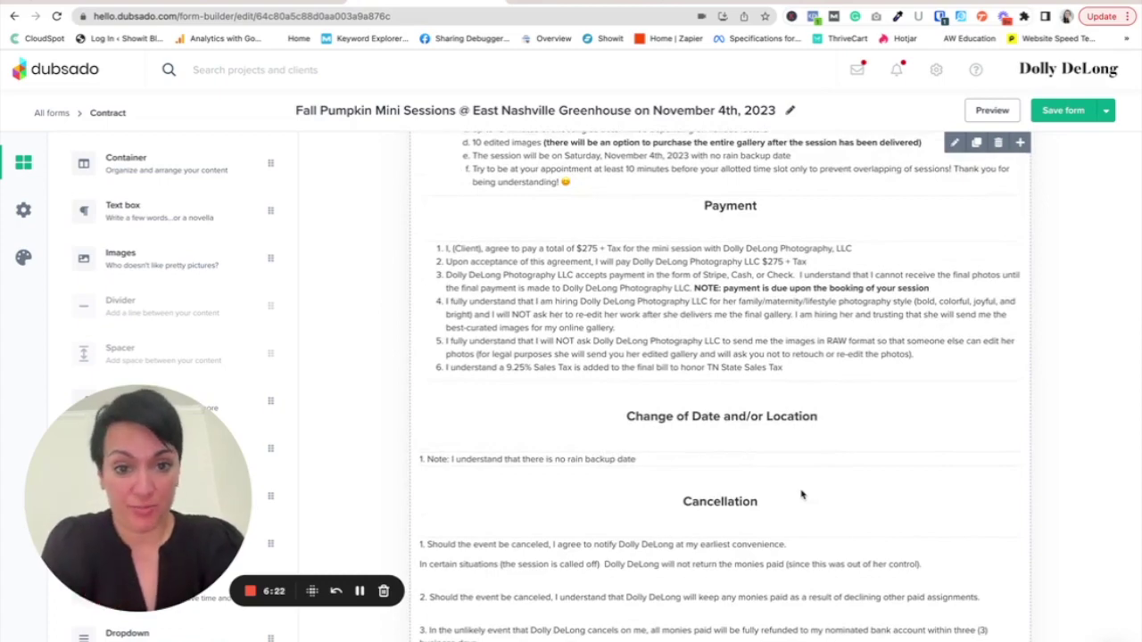
{"action": "scroll", "coordinate": [801, 494], "scroll_direction": "down", "scroll_amount": 9}
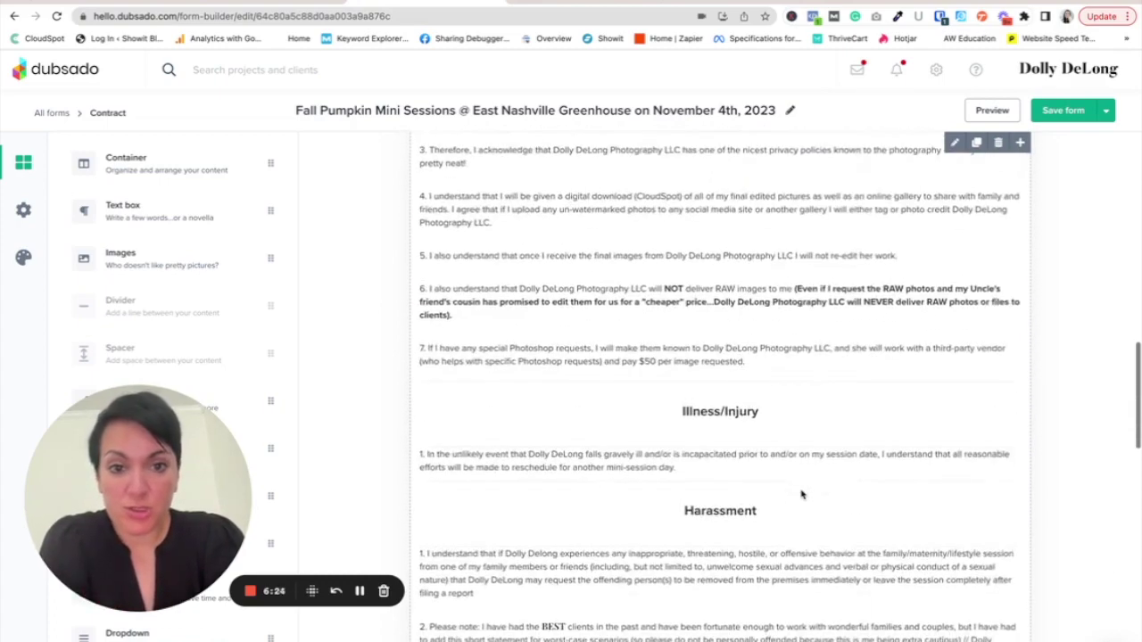
{"action": "scroll", "coordinate": [801, 495], "scroll_direction": "down", "scroll_amount": 5}
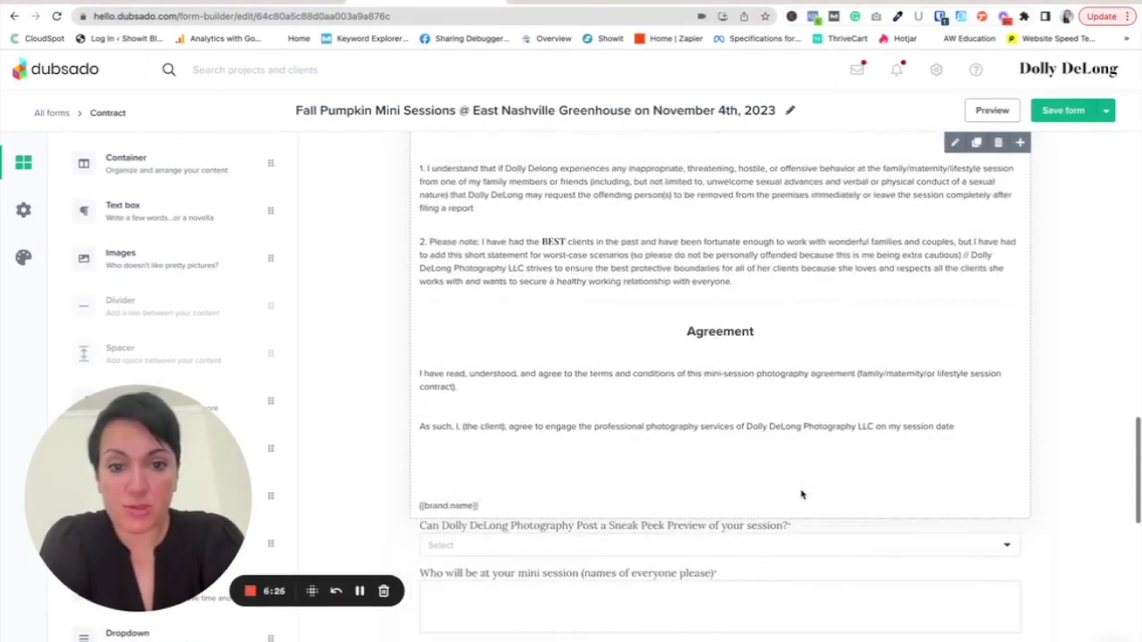
{"action": "scroll", "coordinate": [801, 494], "scroll_direction": "down", "scroll_amount": 3}
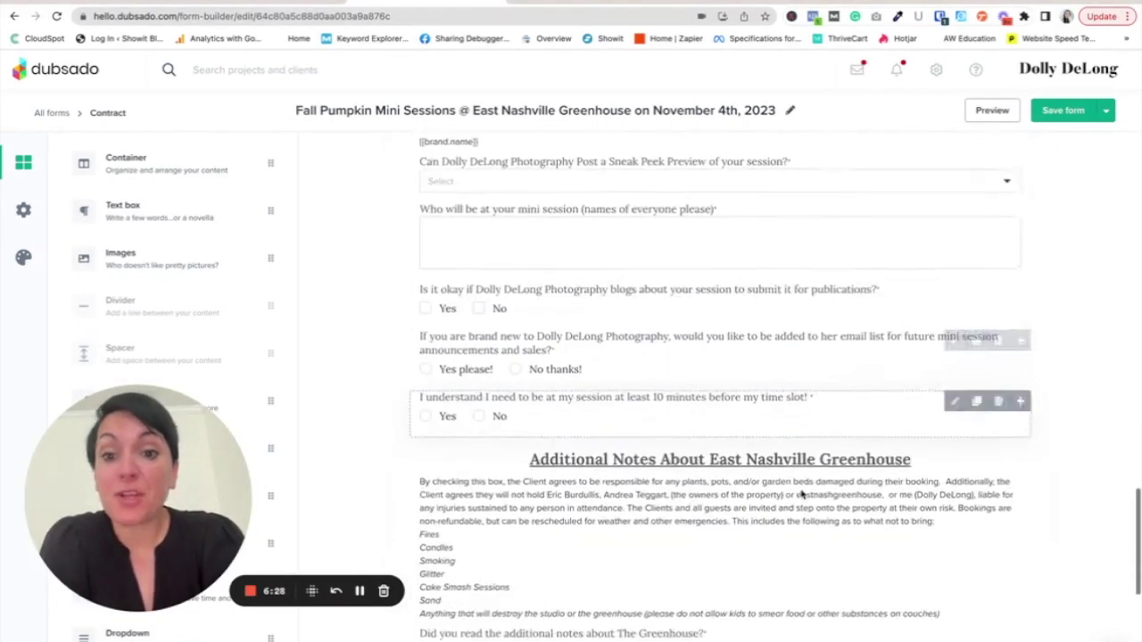
{"action": "scroll", "coordinate": [801, 498], "scroll_direction": "down", "scroll_amount": 1}
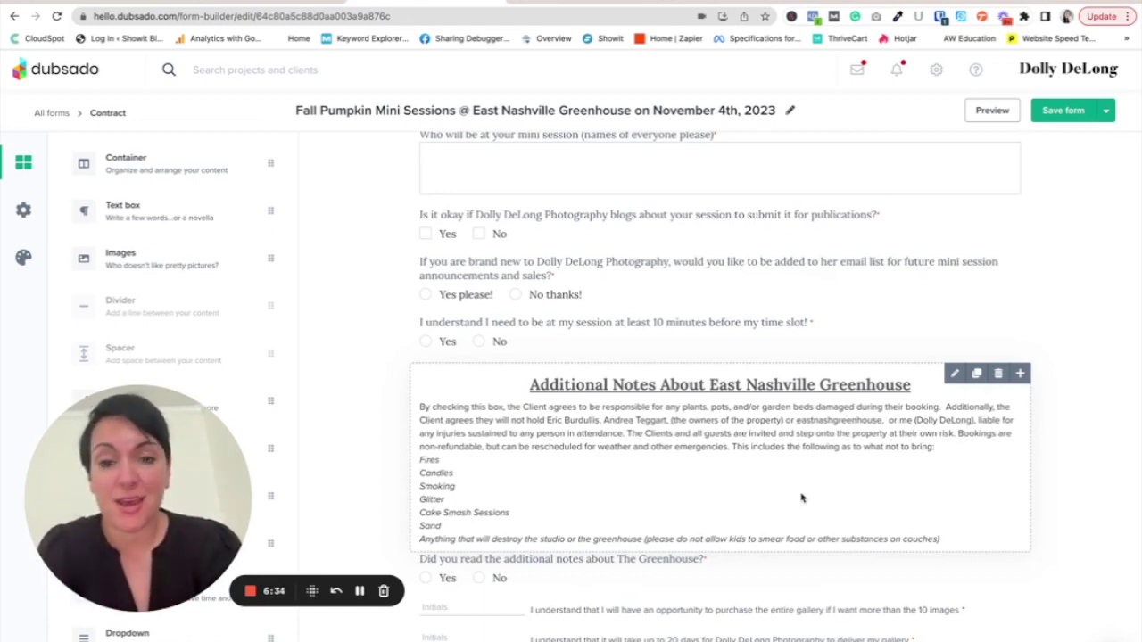
{"action": "scroll", "coordinate": [801, 497], "scroll_direction": "down", "scroll_amount": 1}
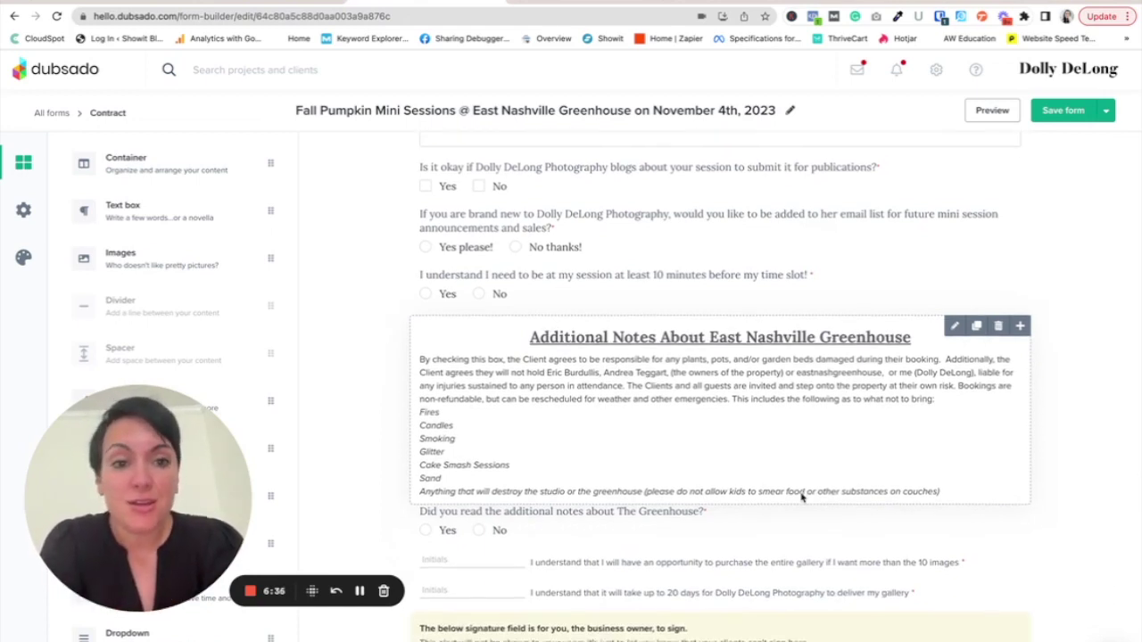
{"action": "scroll", "coordinate": [801, 498], "scroll_direction": "down", "scroll_amount": 1}
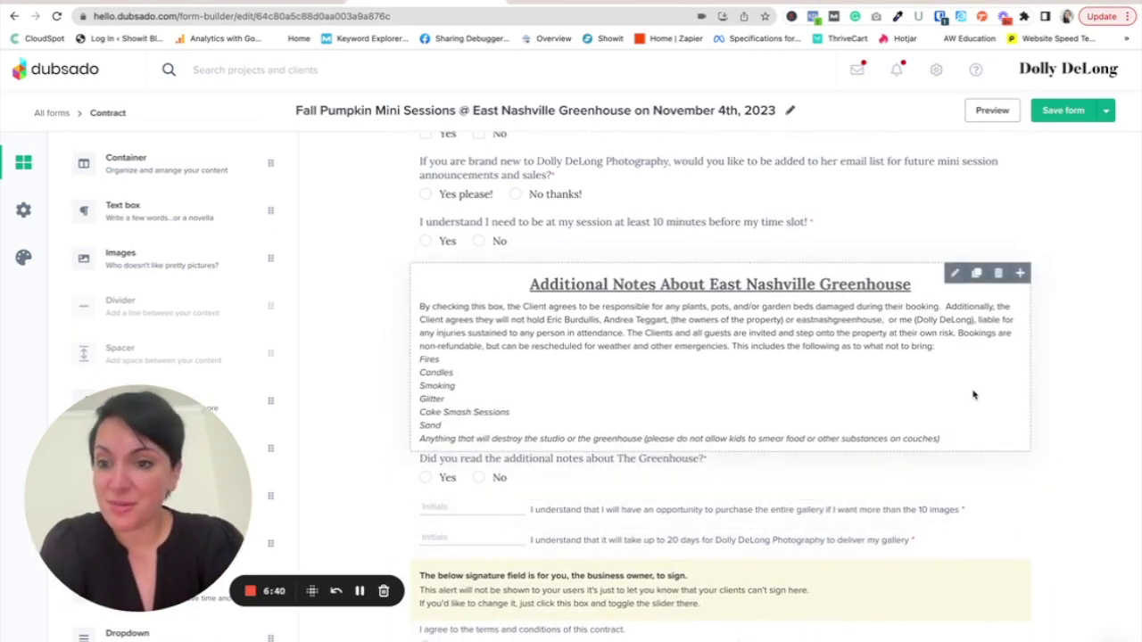
{"action": "scroll", "coordinate": [1032, 477], "scroll_direction": "down", "scroll_amount": 1}
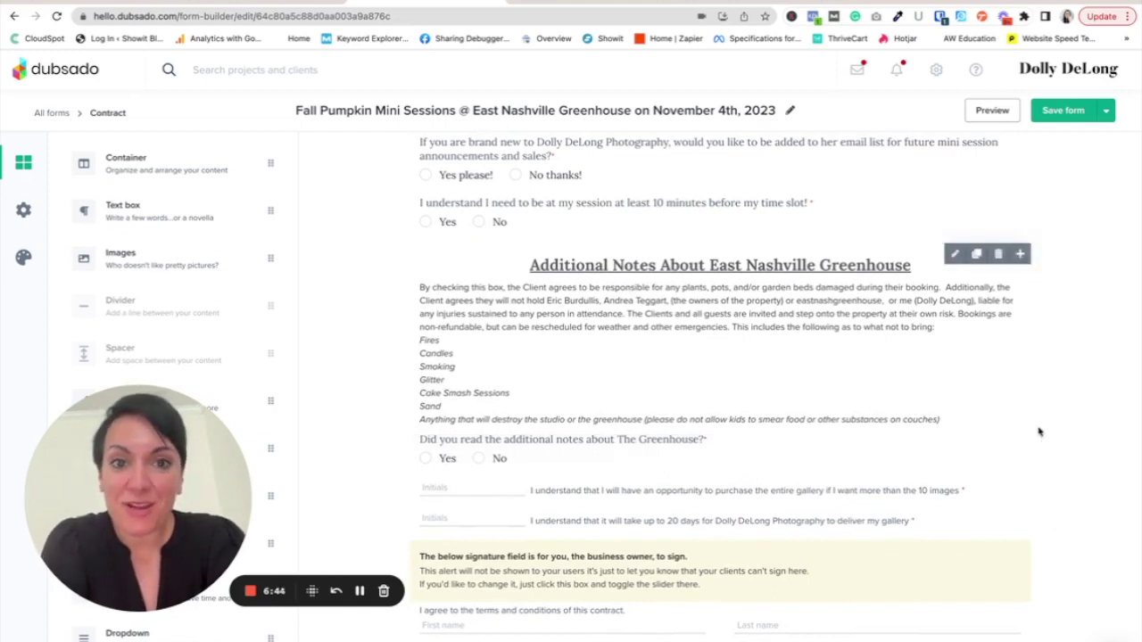
{"action": "scroll", "coordinate": [1044, 426], "scroll_direction": "down", "scroll_amount": 1}
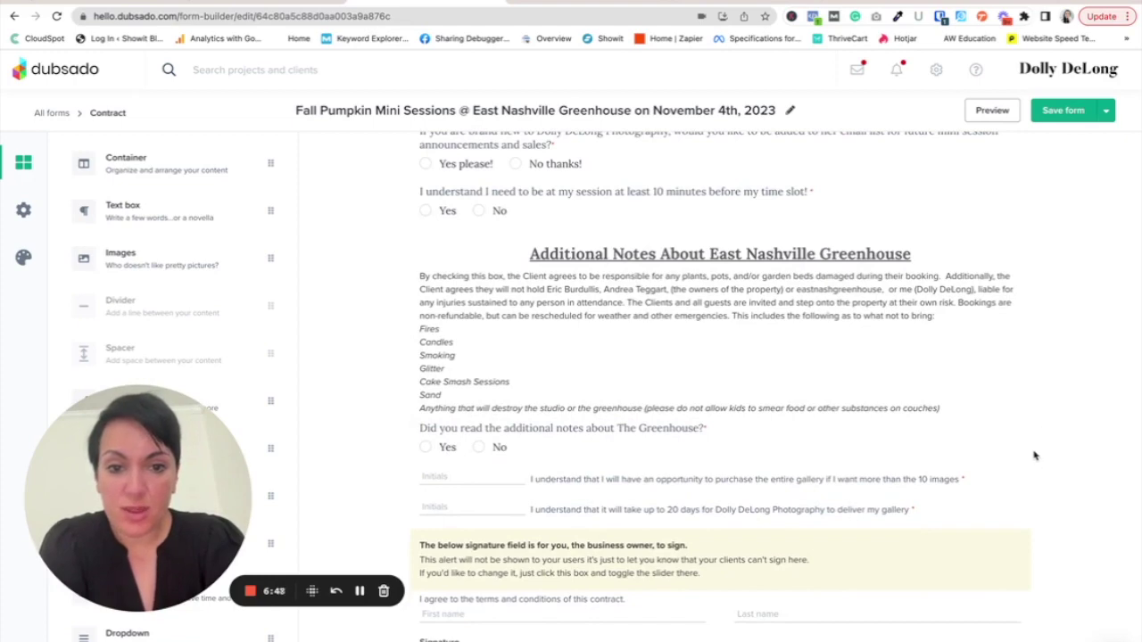
{"action": "scroll", "coordinate": [1035, 356], "scroll_direction": "up", "scroll_amount": 10}
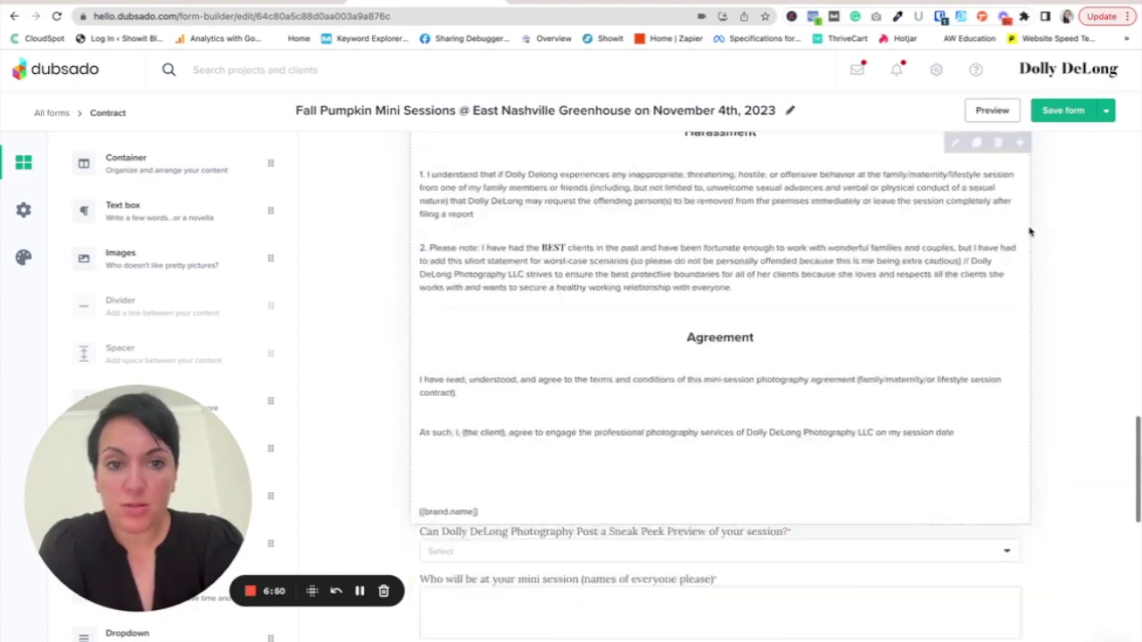
{"action": "left_click", "coordinate": [1106, 111]}
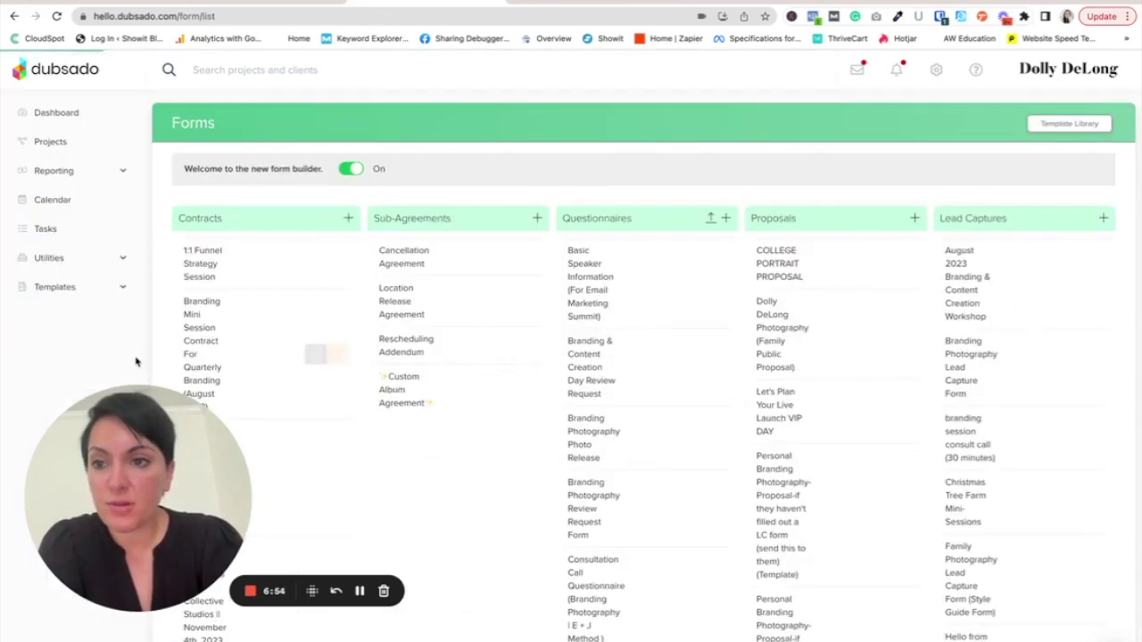
- Open Templates > Workflows and select Ravenswood Fall Minis October 14th (copy)
{"action": "left_click_drag", "start_coordinate": [91, 465], "coordinate": [70, 451]}
{"action": "left_click", "coordinate": [55, 432]}
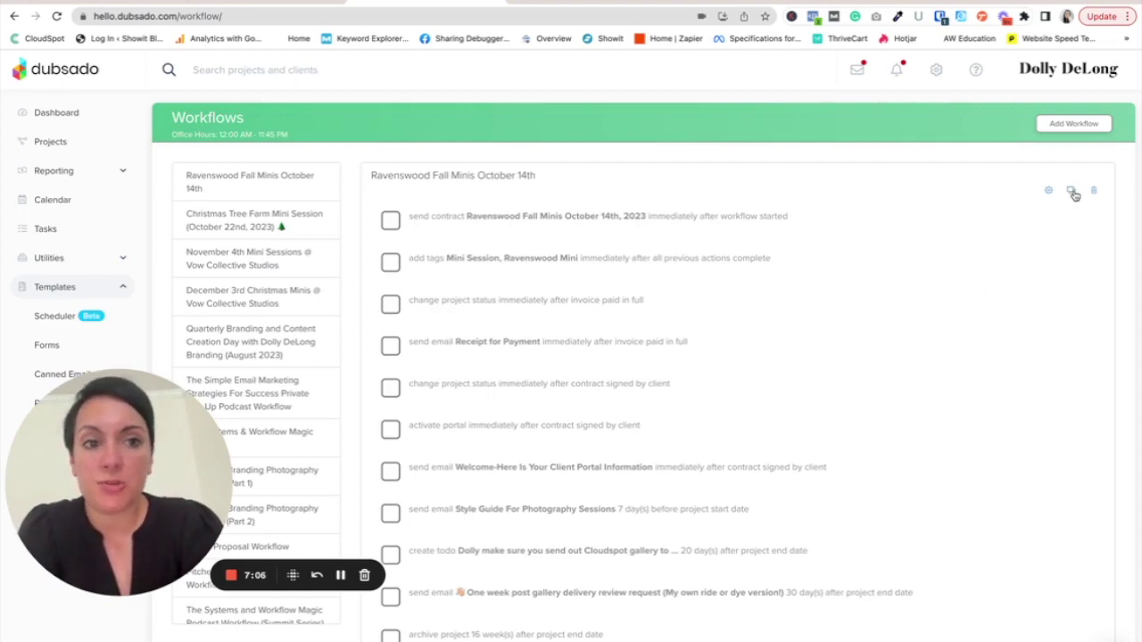
{"action": "scroll", "coordinate": [299, 312], "scroll_direction": "down", "scroll_amount": 5}
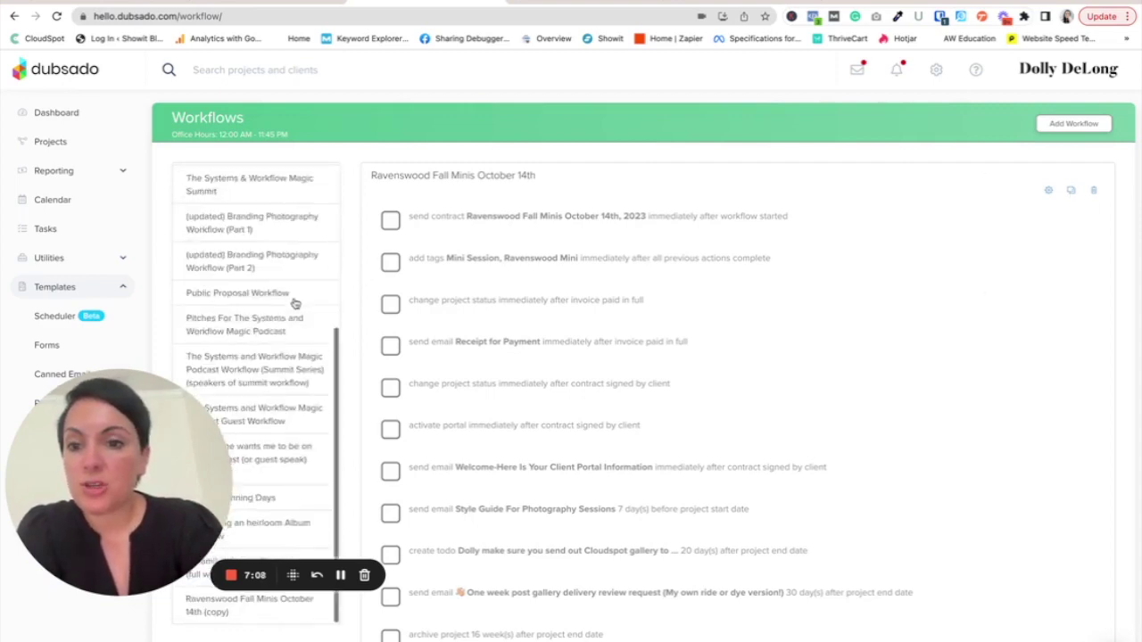
{"action": "left_click", "coordinate": [278, 550]}
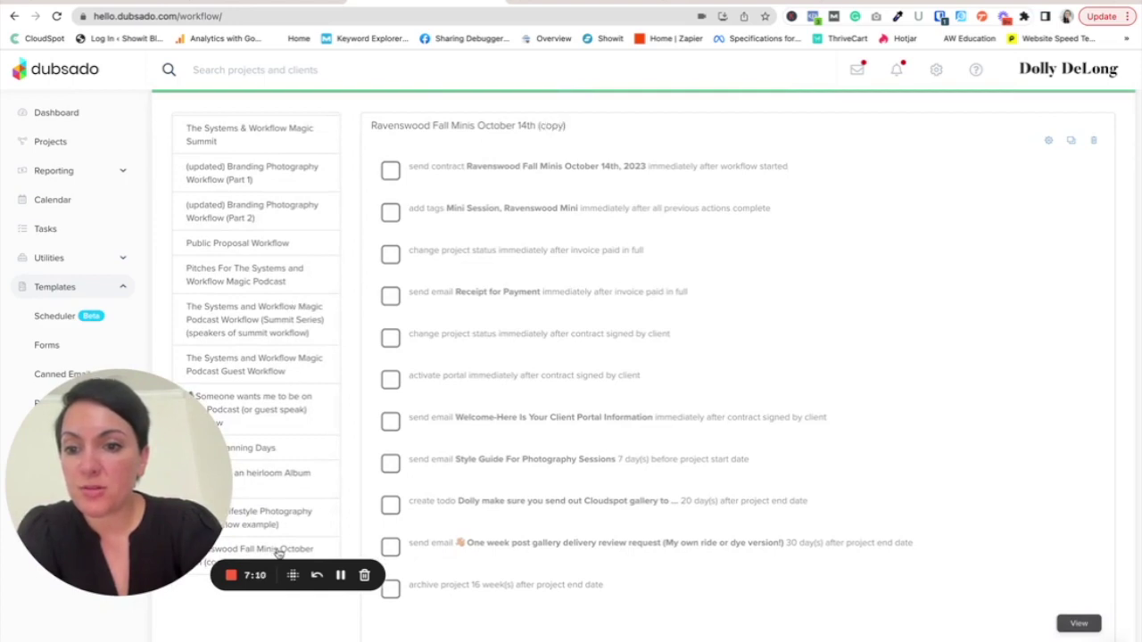
{"action": "scroll", "coordinate": [518, 205], "scroll_direction": "up", "scroll_amount": 2}
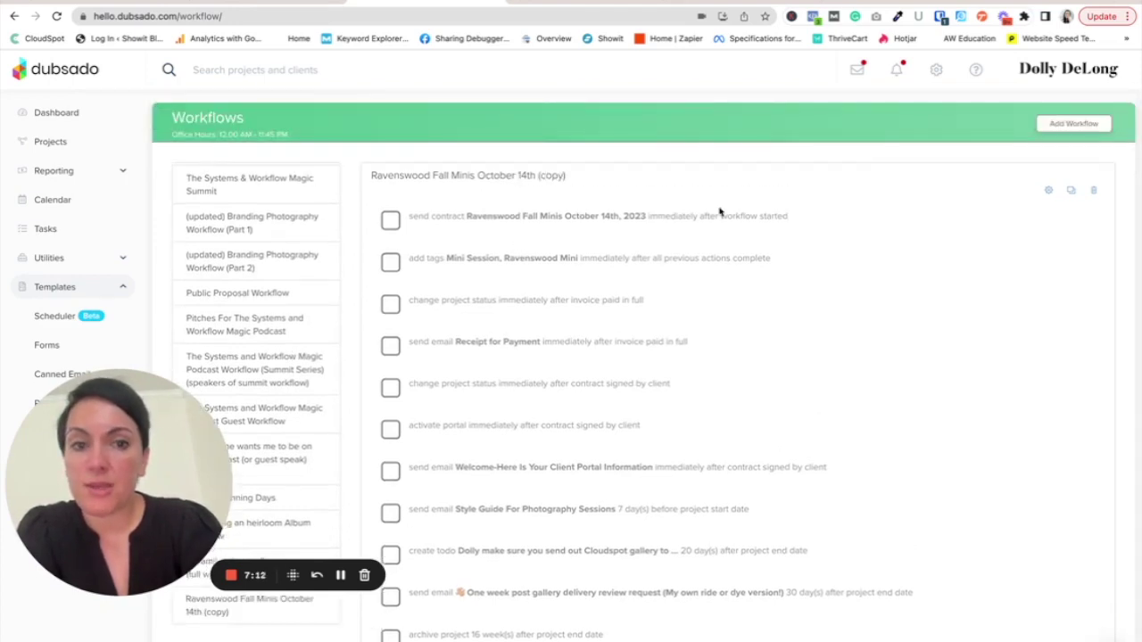
- Rename the copied workflow 'East Nashville Fall Pumpkin Mini Sessions November 4th' and edit its send-contract action
{"action": "left_click", "coordinate": [1048, 191]}
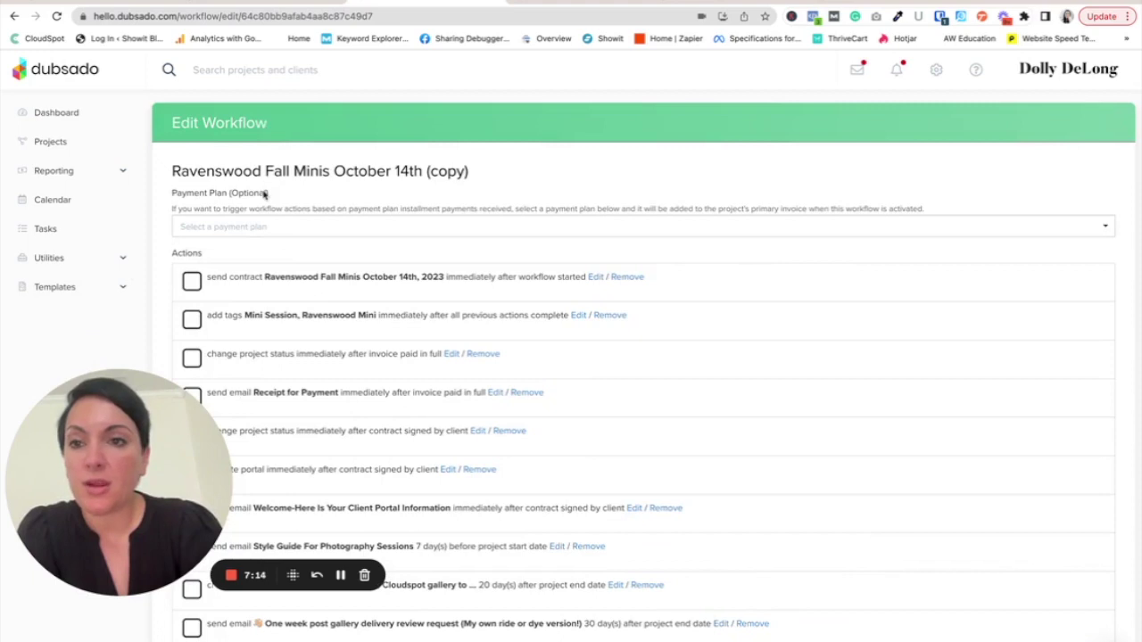
{"action": "left_click", "coordinate": [259, 170]}
{"action": "triple_click", "coordinate": [257, 170]}
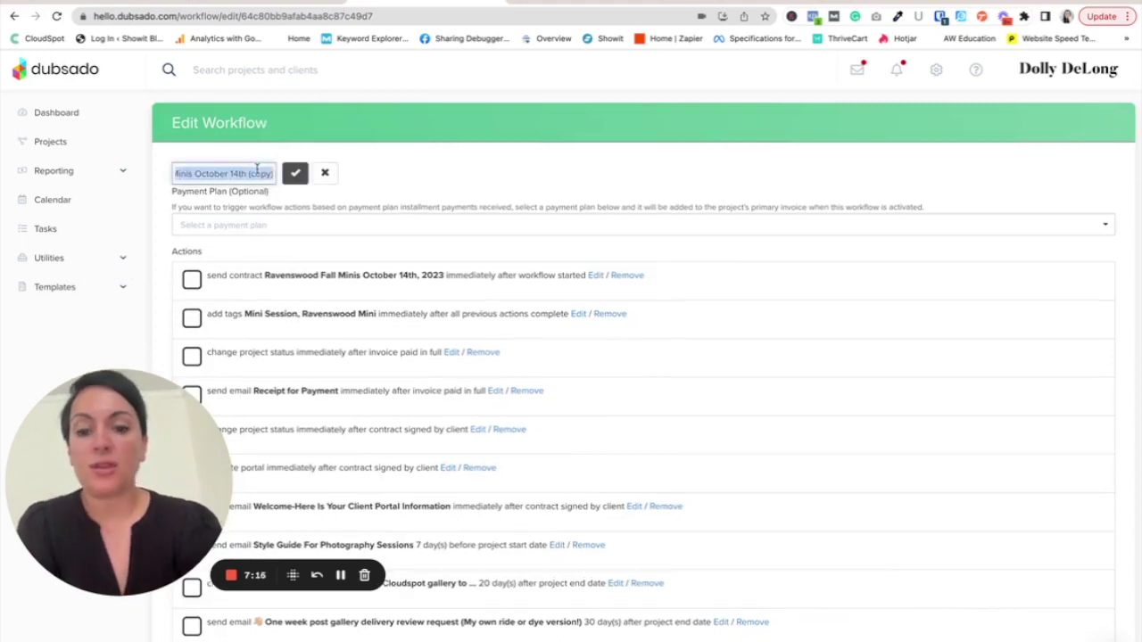
{"action": "type", "text": "East Nashville Fall"}
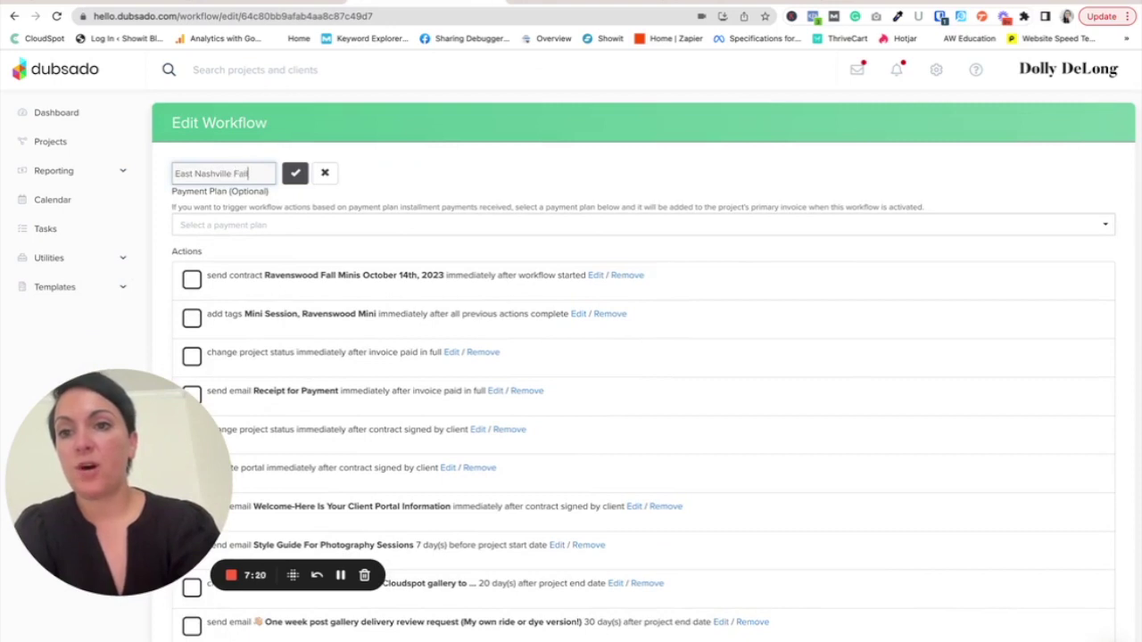
{"action": "type", "text": "Ump"}
{"action": "key", "text": "BackSpace"}
{"action": "key", "text": "BackSpace"}
{"action": "type", "text": "mpkin Mini Sess"}
{"action": "type", "text": "ions November 4t"}
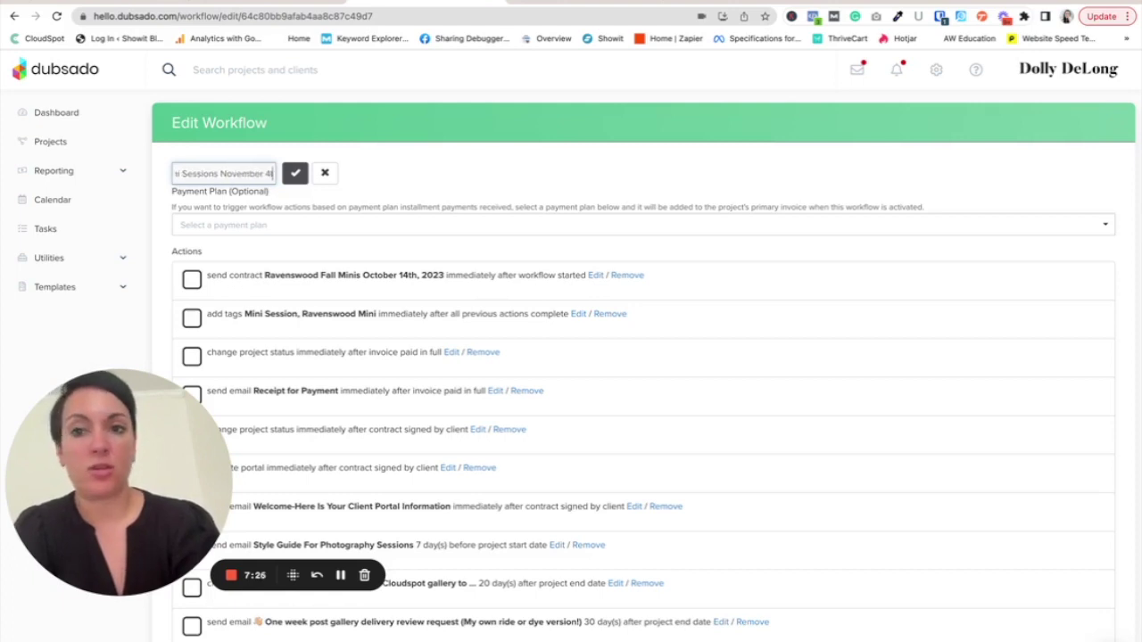
{"action": "type", "text": "h"}
{"action": "key", "text": "Return"}
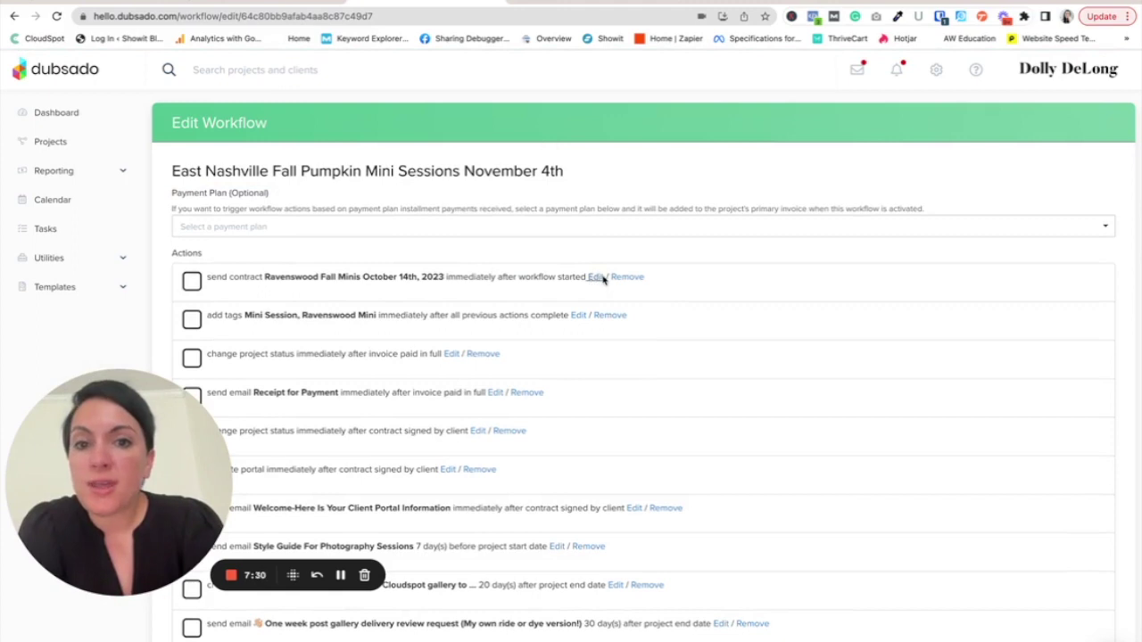
{"action": "left_click", "coordinate": [596, 278]}
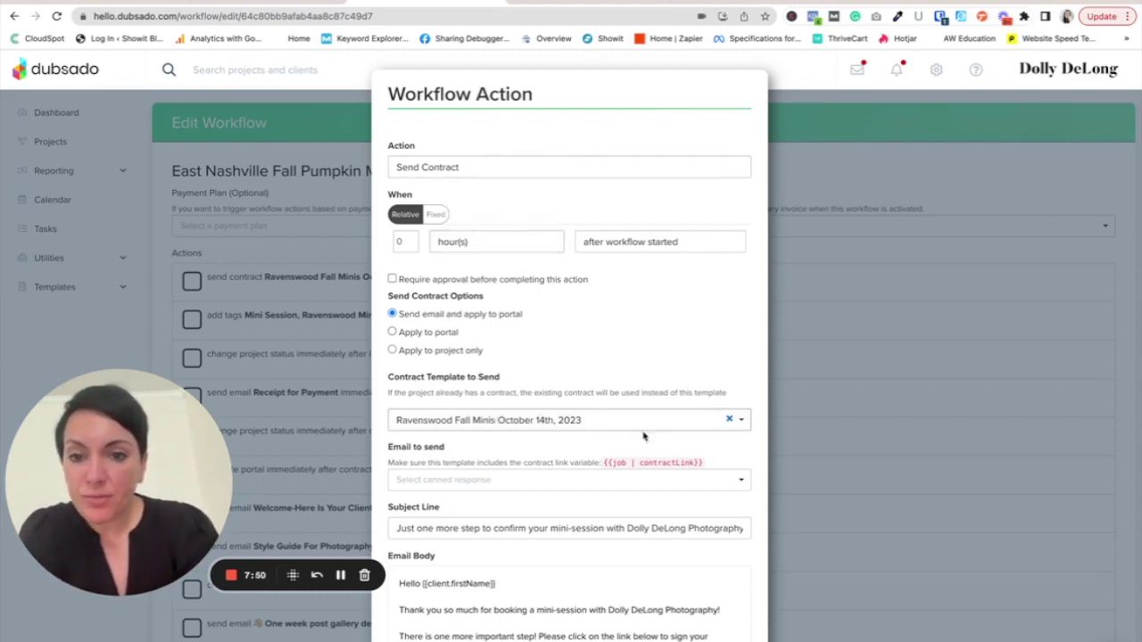
- Search 'nove' and set the action's contract to the East Nashville Greenhouse November 4th, 2023 one
{"action": "left_click", "coordinate": [727, 423]}
{"action": "type", "text": "november"}
{"action": "left_click", "coordinate": [584, 476]}
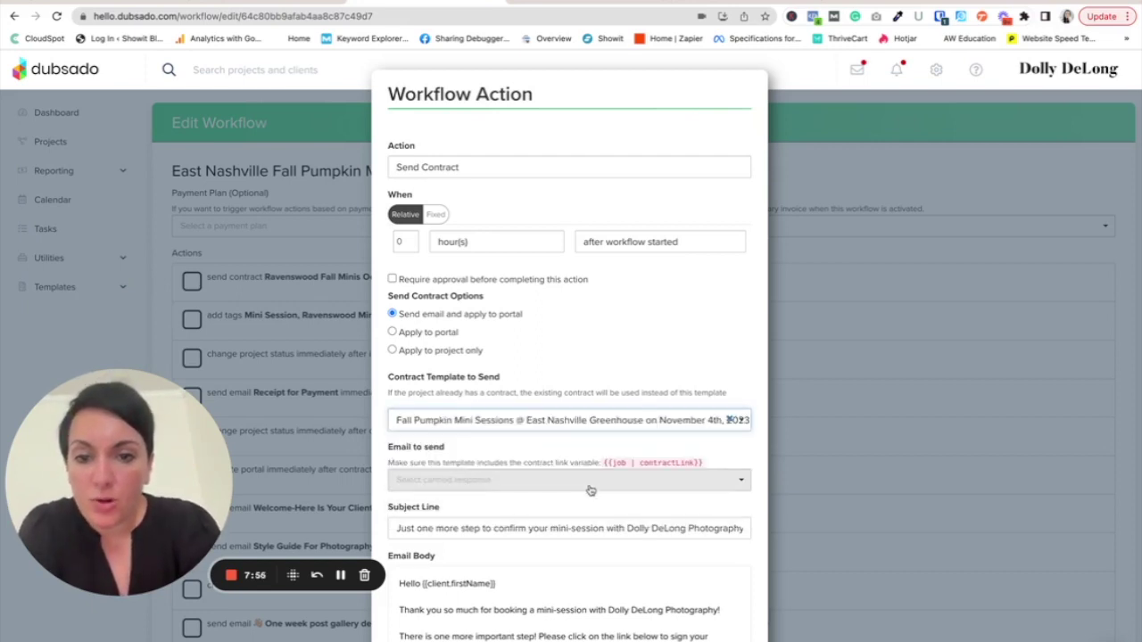
{"action": "scroll", "coordinate": [671, 517], "scroll_direction": "down", "scroll_amount": 3}
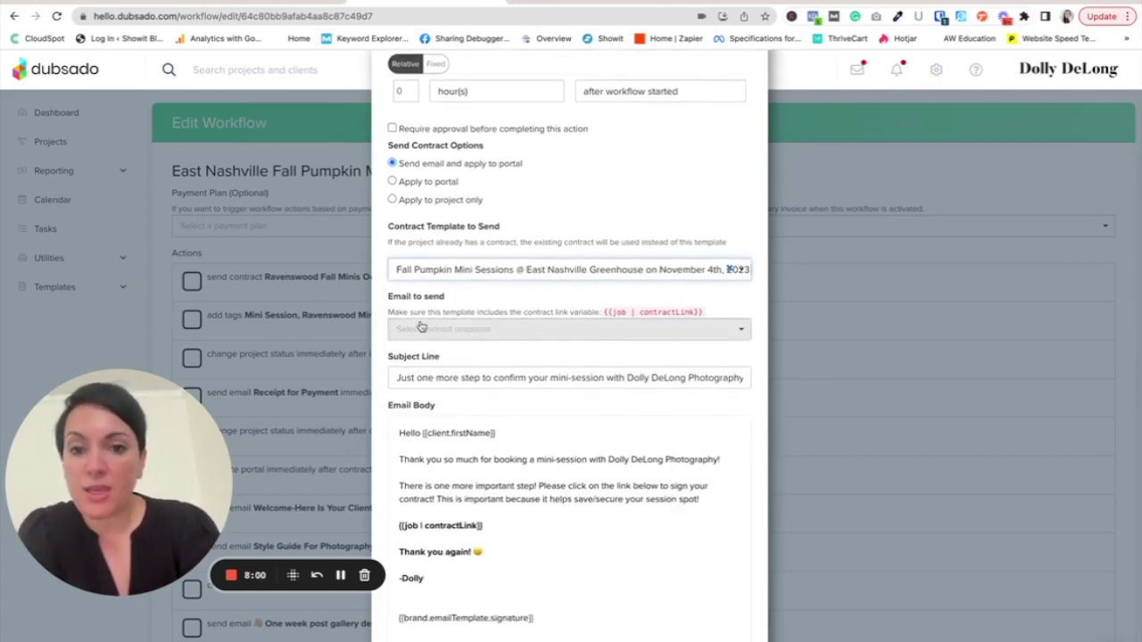
{"action": "scroll", "coordinate": [598, 433], "scroll_direction": "down", "scroll_amount": 1}
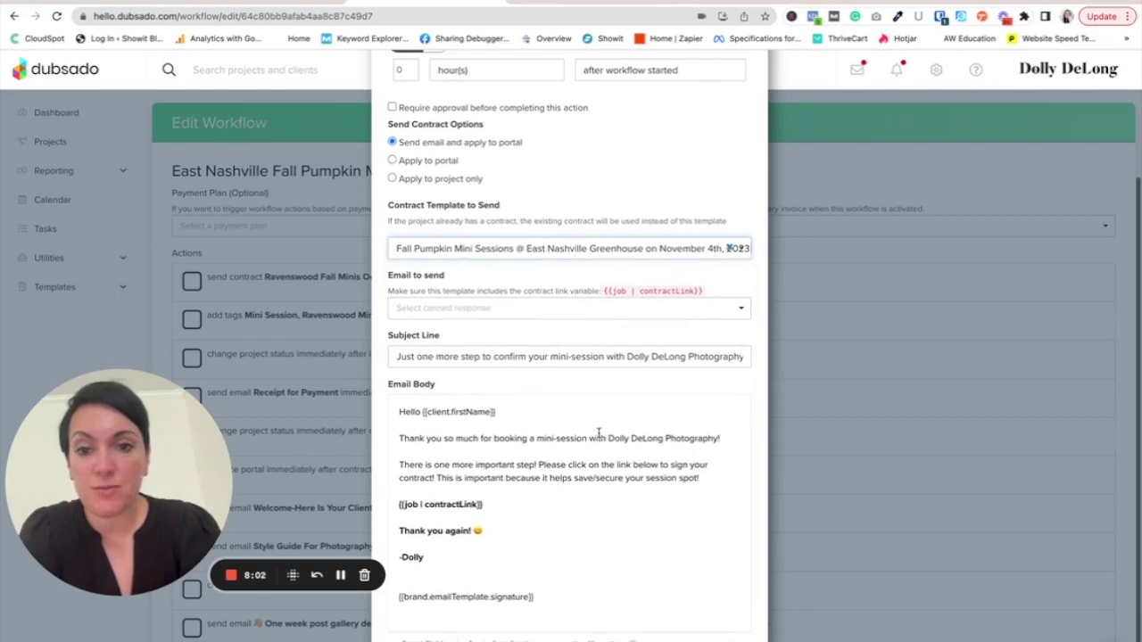
{"action": "scroll", "coordinate": [598, 433], "scroll_direction": "down", "scroll_amount": 2}
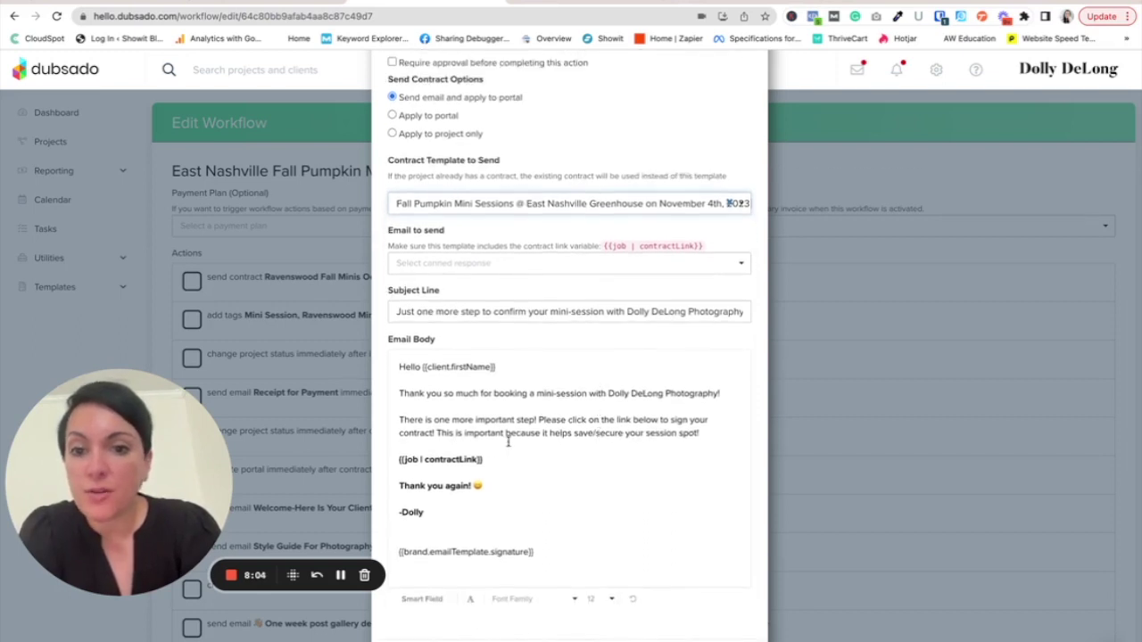
{"action": "scroll", "coordinate": [511, 448], "scroll_direction": "down", "scroll_amount": 1}
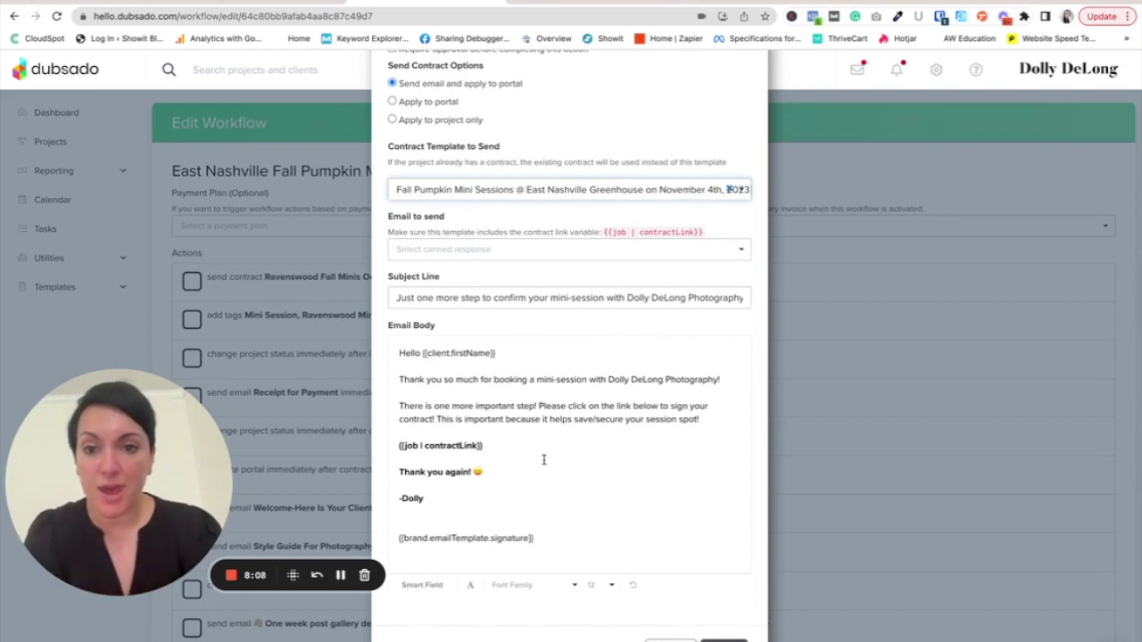
{"action": "left_click", "coordinate": [723, 641]}
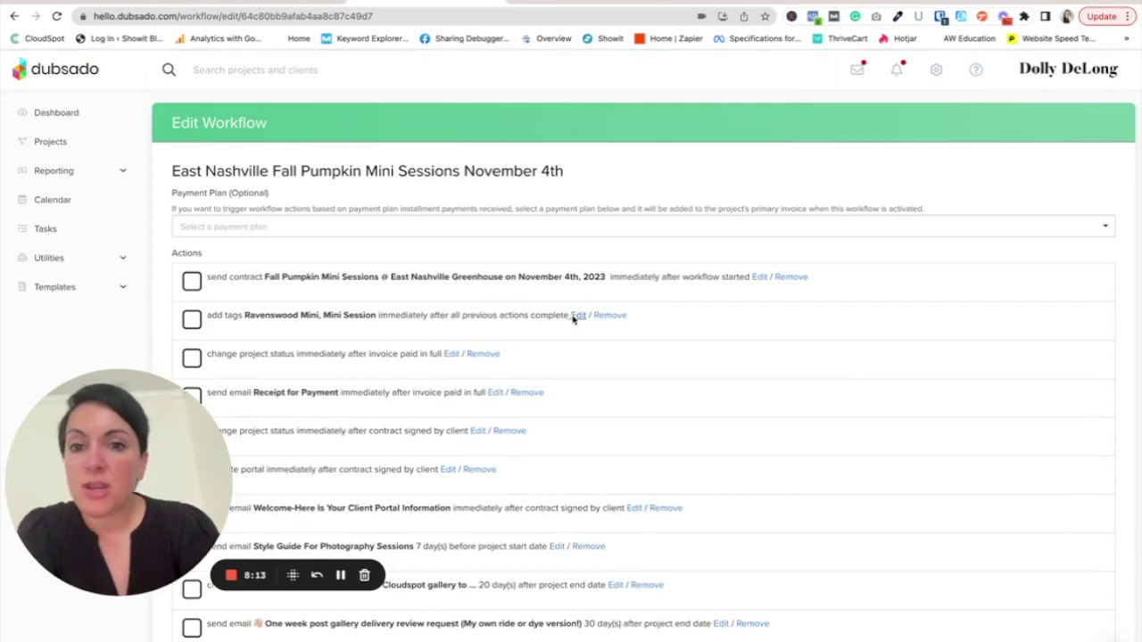
- Remove the Ravenswood Mini tag from the add-tag action, leaving only Mini Session
{"action": "left_click", "coordinate": [576, 316]}
{"action": "left_click", "coordinate": [582, 463]}
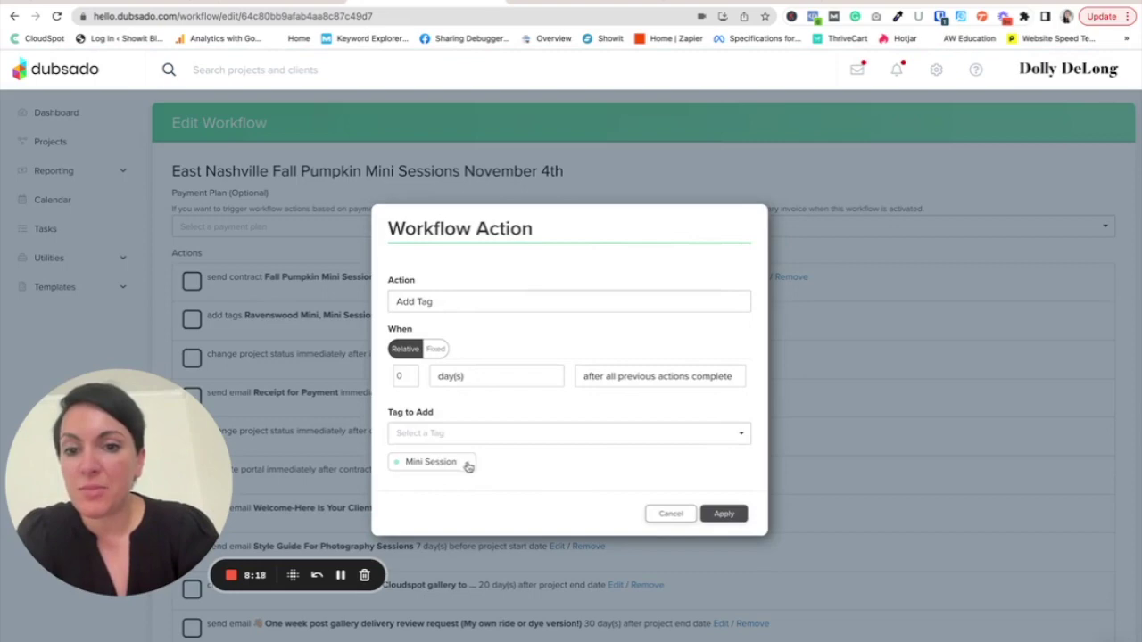
{"action": "left_click", "coordinate": [727, 514]}
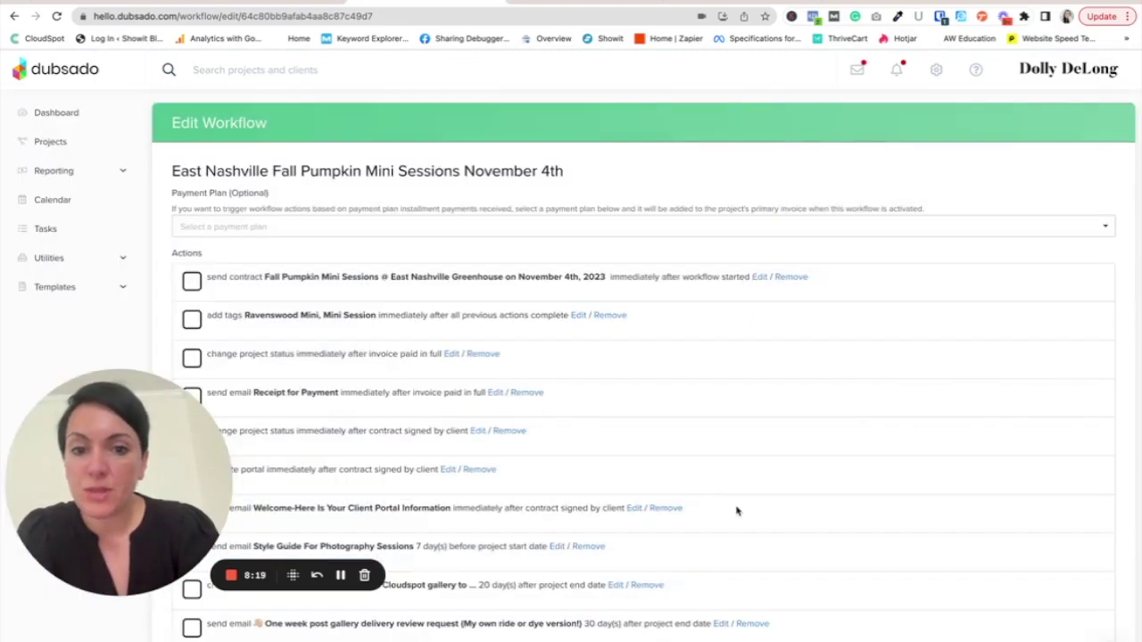
{"action": "scroll", "coordinate": [352, 382], "scroll_direction": "down", "scroll_amount": 1}
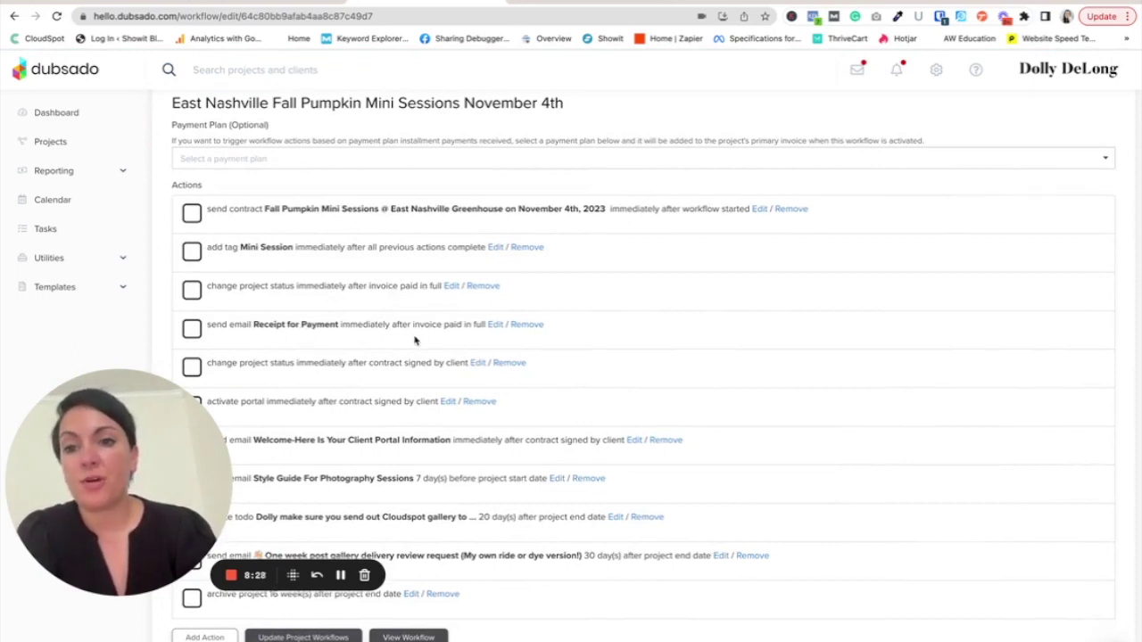
- Apply the revised eleven-action East Nashville workflow to every project already using it
{"action": "left_click_drag", "start_coordinate": [184, 430], "coordinate": [690, 474]}
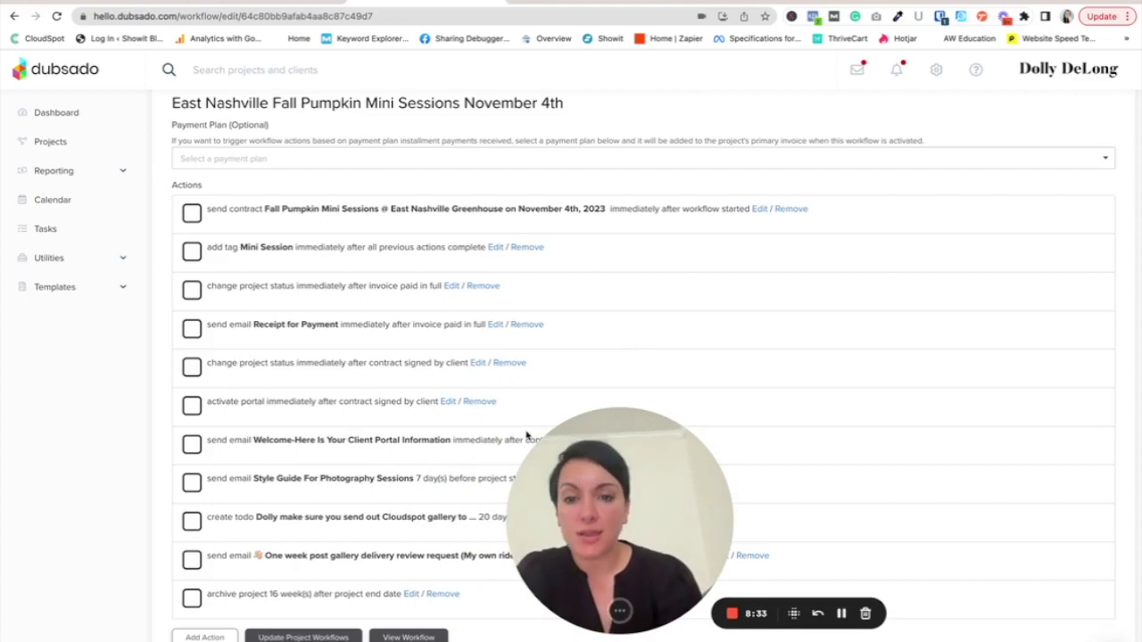
{"action": "left_click_drag", "start_coordinate": [621, 480], "coordinate": [671, 448]}
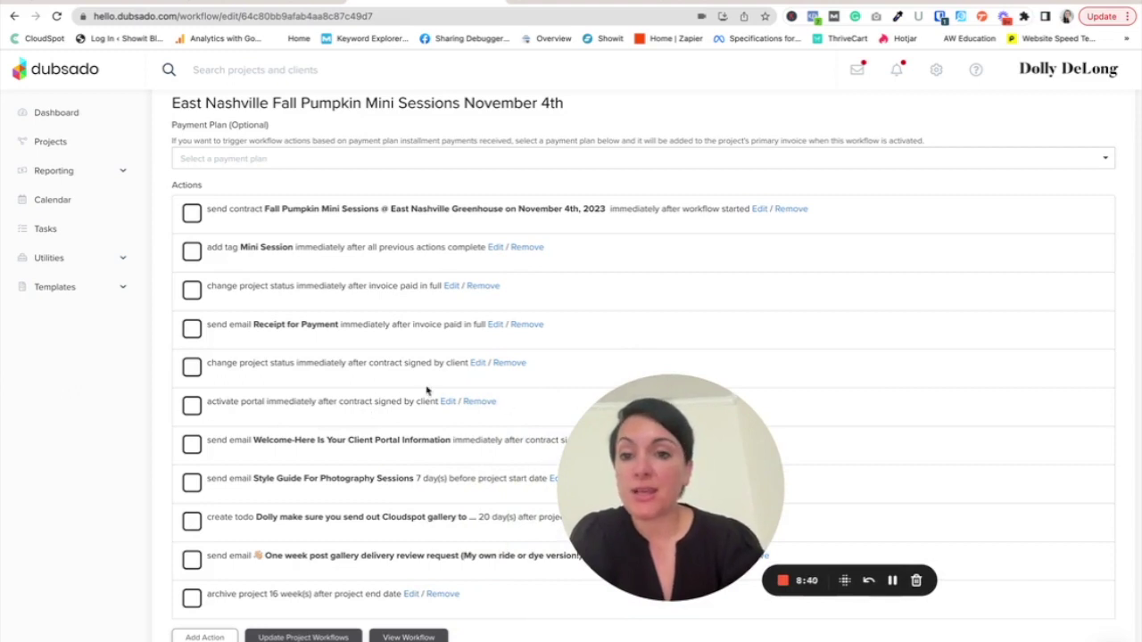
{"action": "left_click_drag", "start_coordinate": [632, 442], "coordinate": [748, 343]}
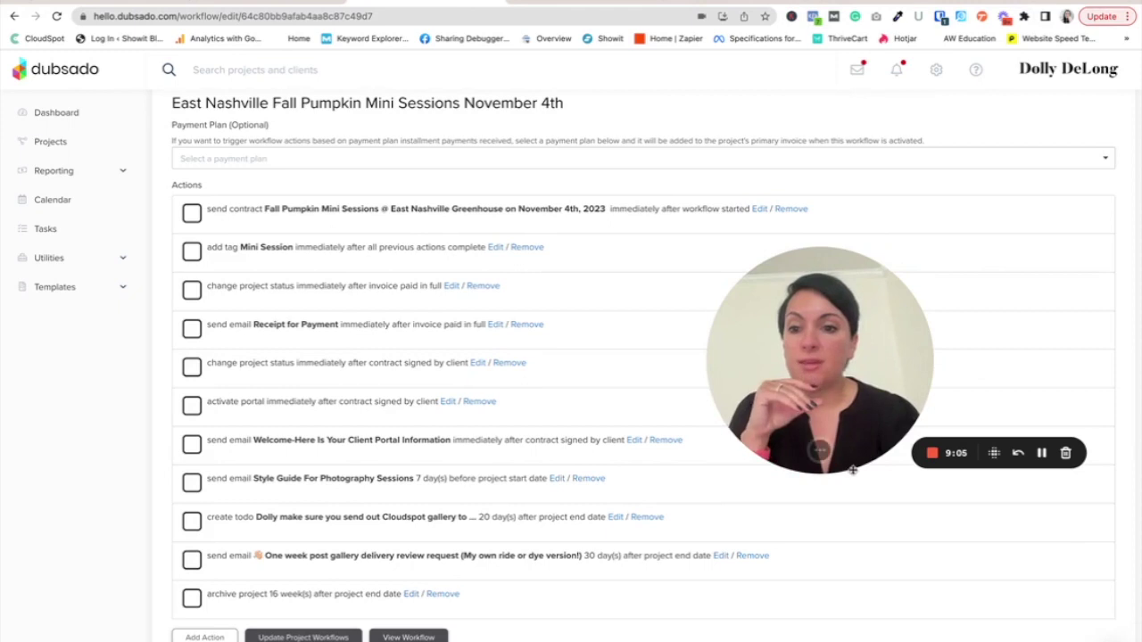
{"action": "left_click_drag", "start_coordinate": [857, 429], "coordinate": [824, 438]}
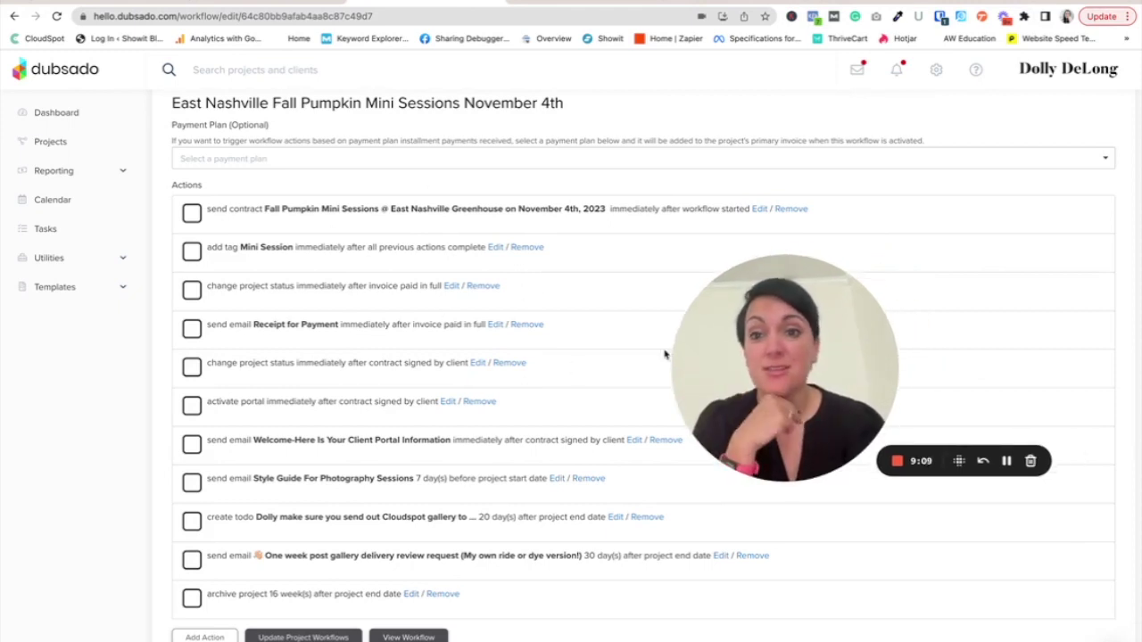
{"action": "left_click_drag", "start_coordinate": [745, 353], "coordinate": [397, 432]}
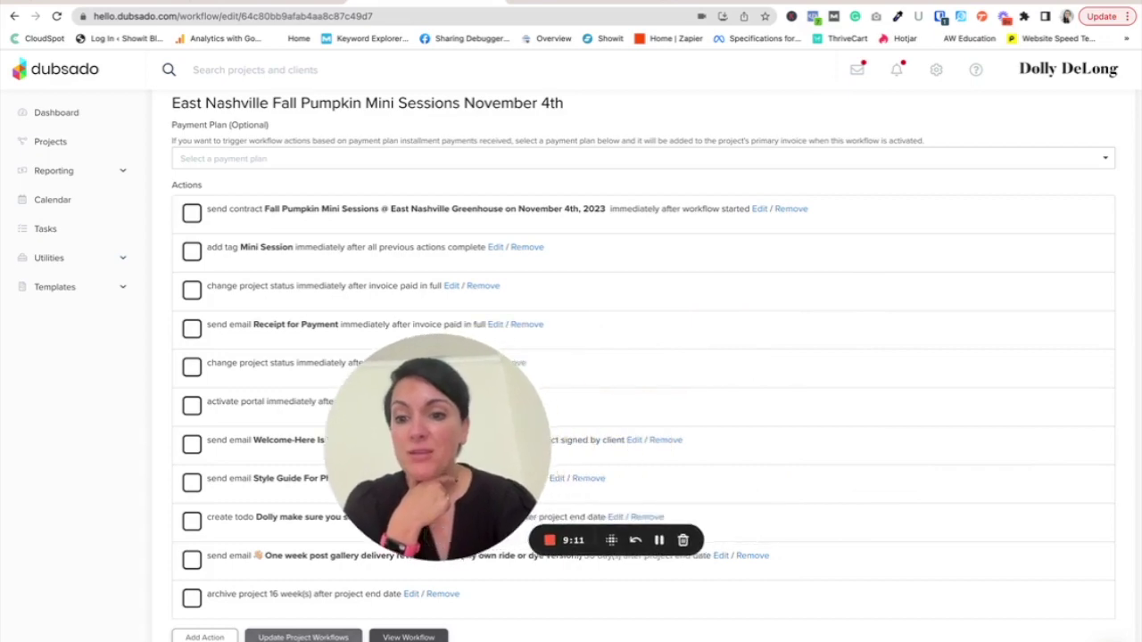
{"action": "left_click", "coordinate": [304, 637]}
{"action": "left_click", "coordinate": [620, 451]}
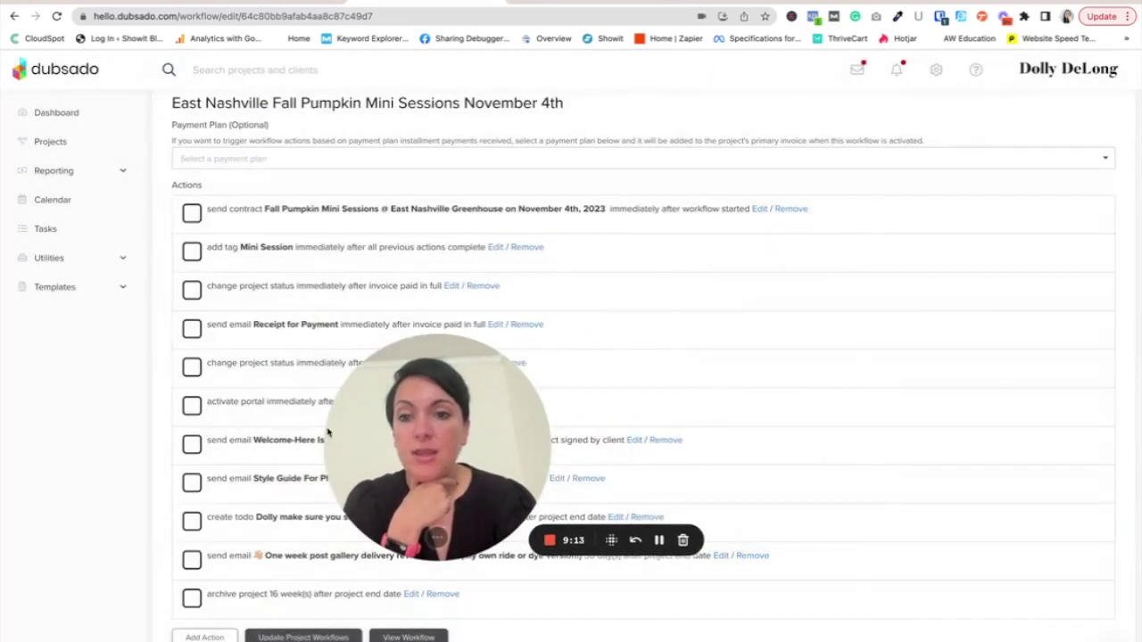
{"action": "left_click_drag", "start_coordinate": [400, 413], "coordinate": [193, 462]}
{"action": "left_click", "coordinate": [45, 287]}
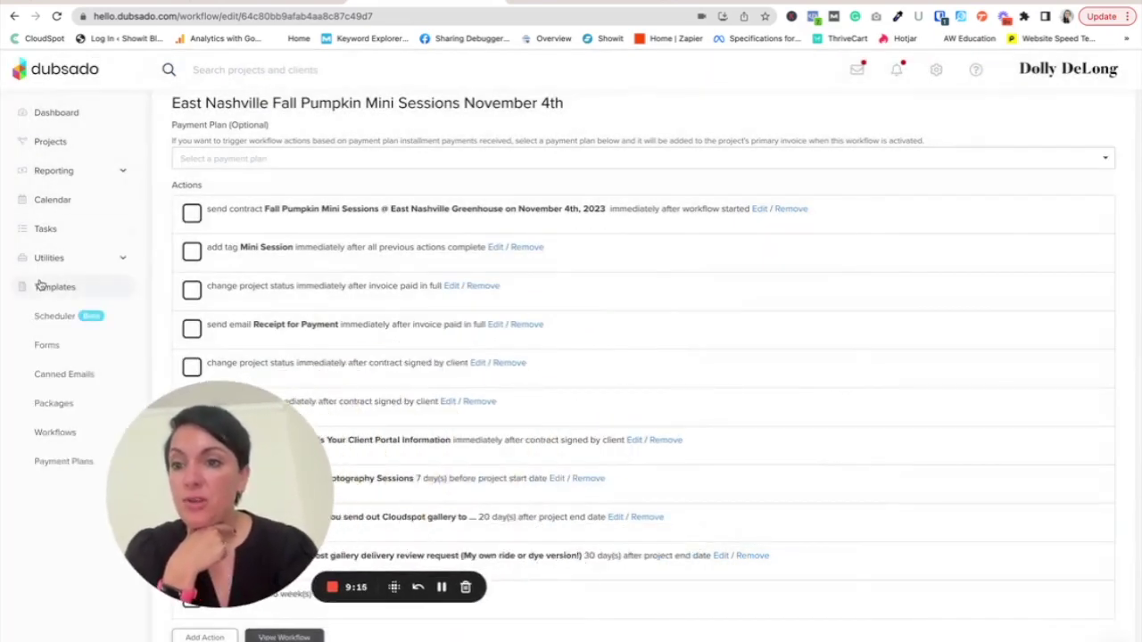
- Set the November 4th Pumpkin Fall Minis form's default workflow to East Nashville Fall Pumpkin Mini Sessions
{"action": "left_click", "coordinate": [42, 347]}
{"action": "scroll", "coordinate": [1006, 401], "scroll_direction": "down", "scroll_amount": 10}
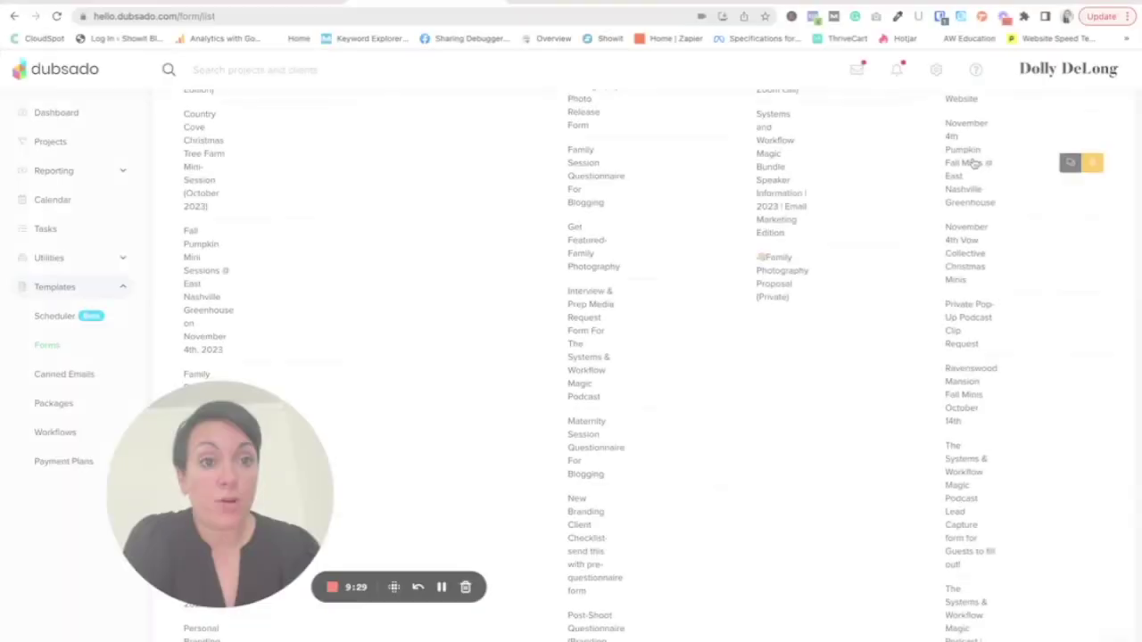
{"action": "left_click", "coordinate": [990, 162]}
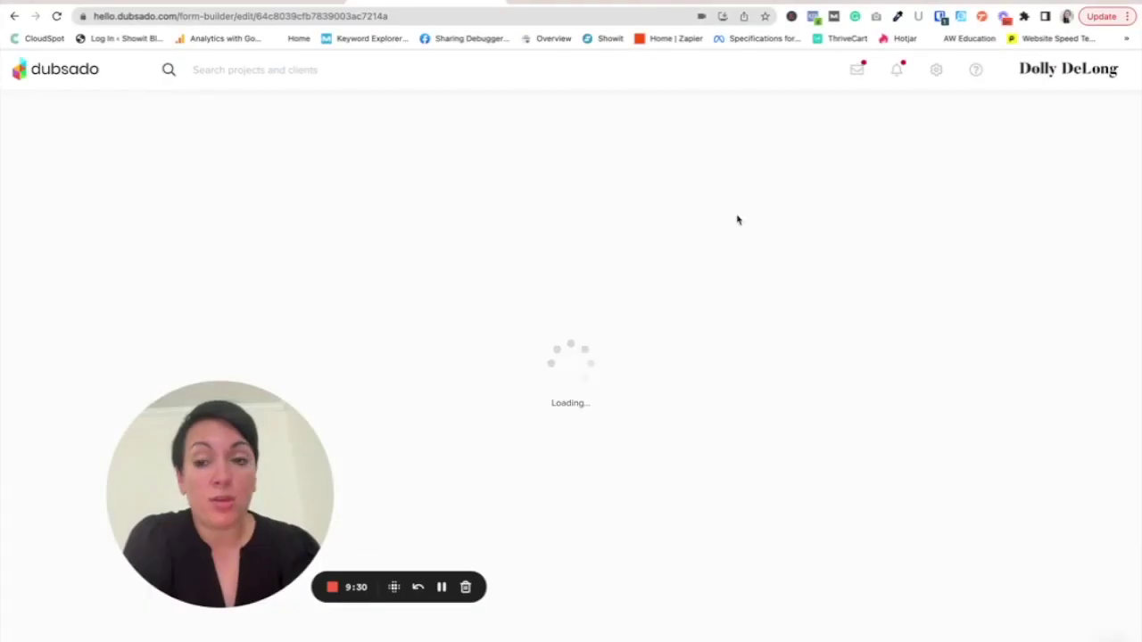
{"action": "left_click_drag", "start_coordinate": [250, 454], "coordinate": [253, 506]}
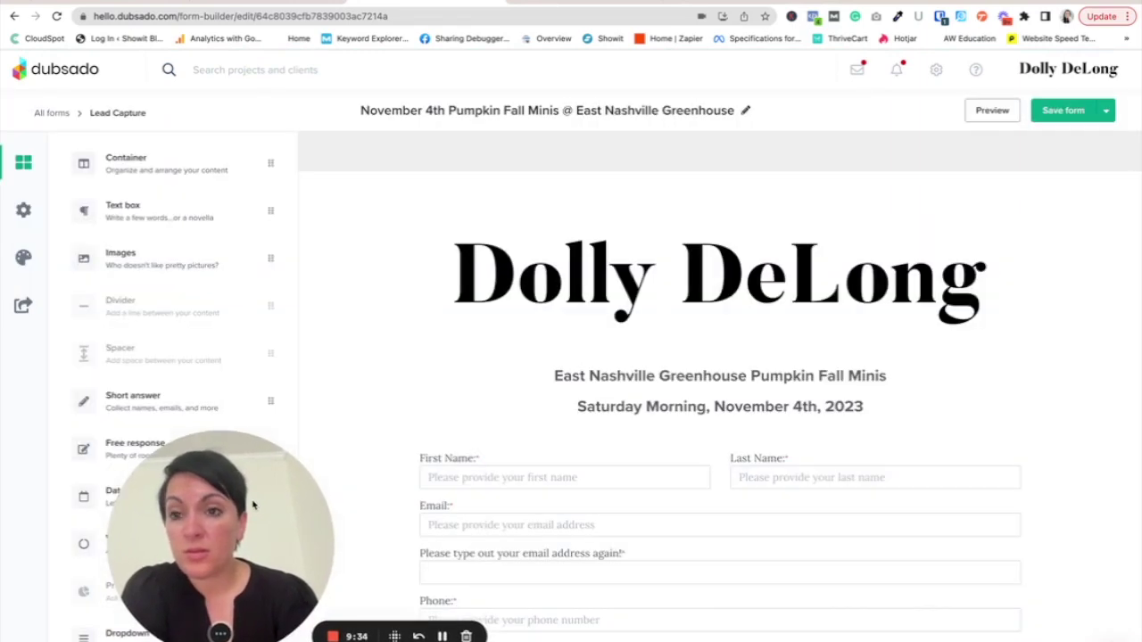
{"action": "left_click", "coordinate": [24, 209]}
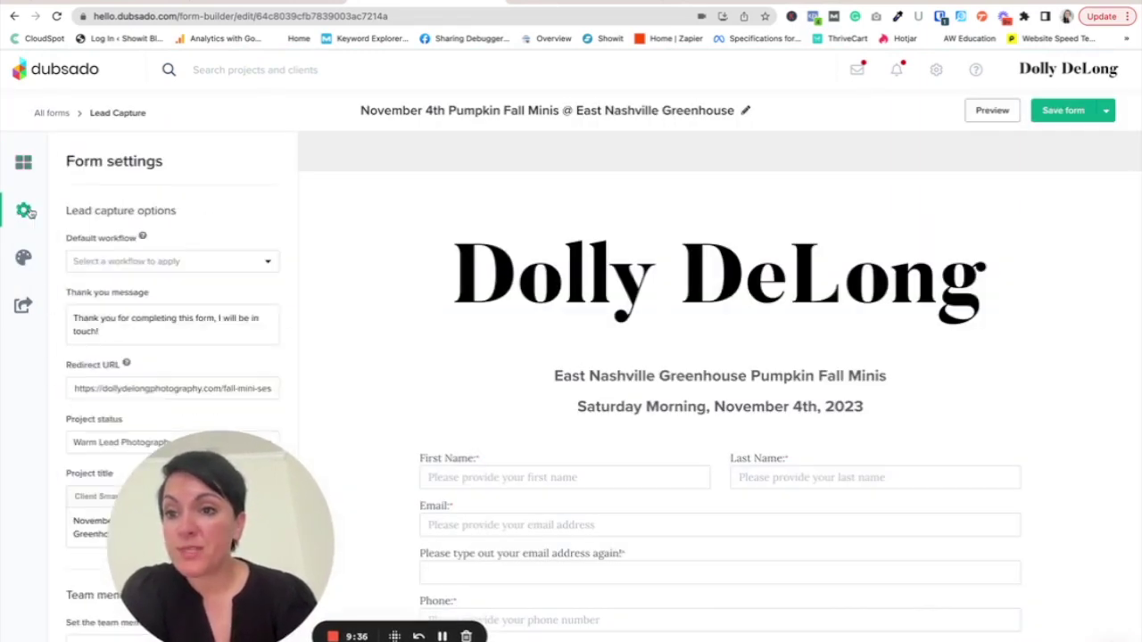
{"action": "left_click", "coordinate": [162, 259]}
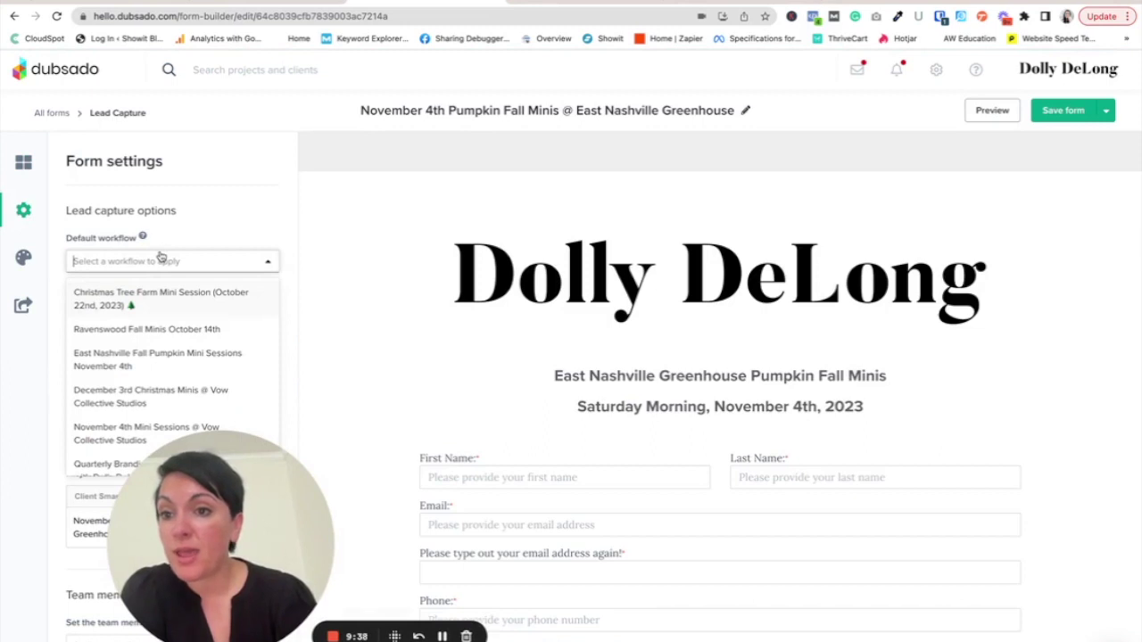
{"action": "left_click", "coordinate": [138, 357]}
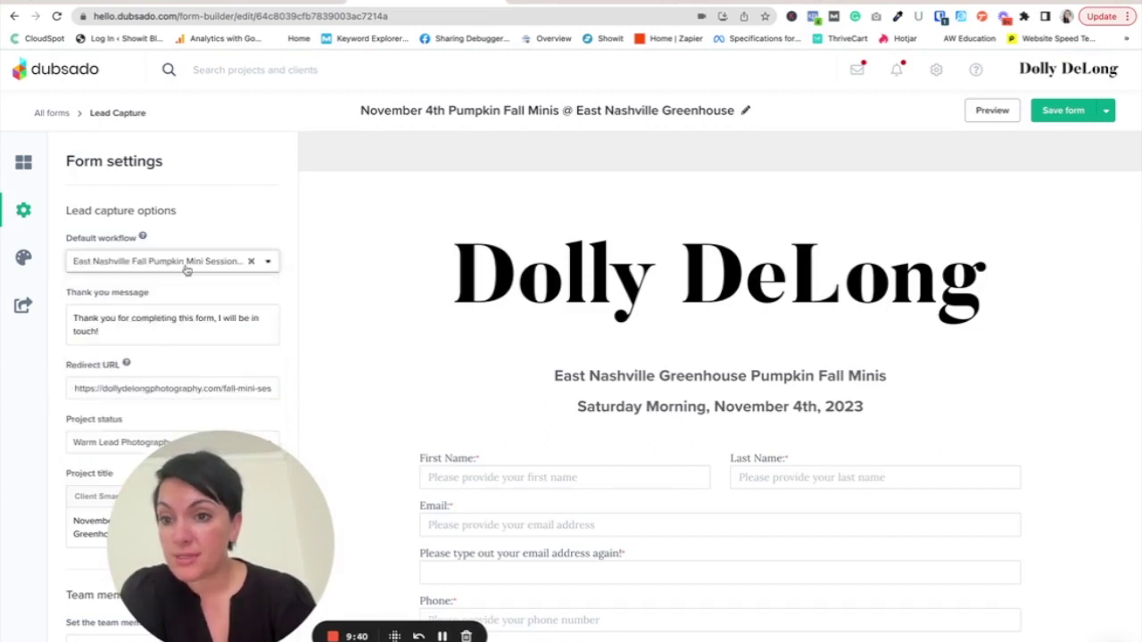
- Save and close the pumpkin minis lead capture form, returning to the forms list
{"action": "scroll", "coordinate": [210, 319], "scroll_direction": "down", "scroll_amount": 3}
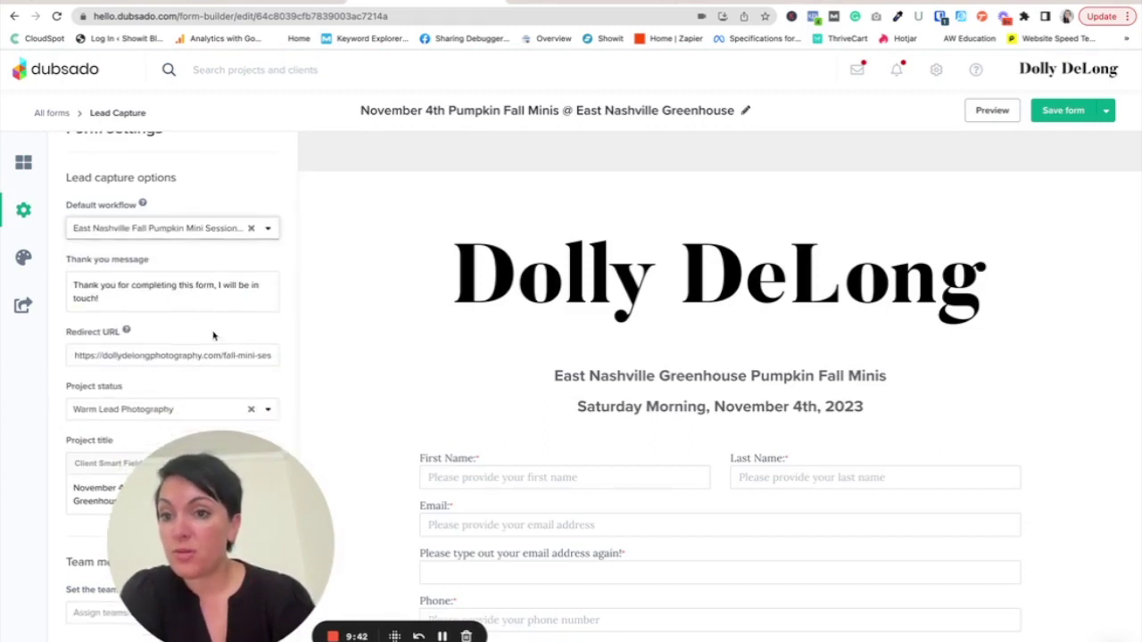
{"action": "scroll", "coordinate": [211, 352], "scroll_direction": "down", "scroll_amount": 1}
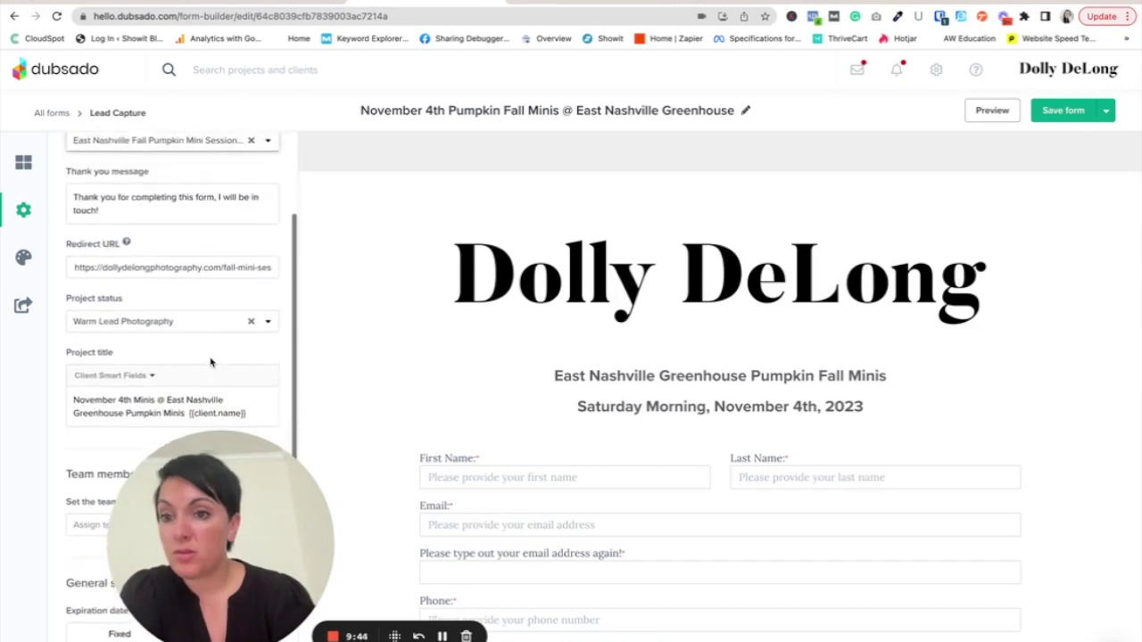
{"action": "scroll", "coordinate": [210, 361], "scroll_direction": "up", "scroll_amount": 4}
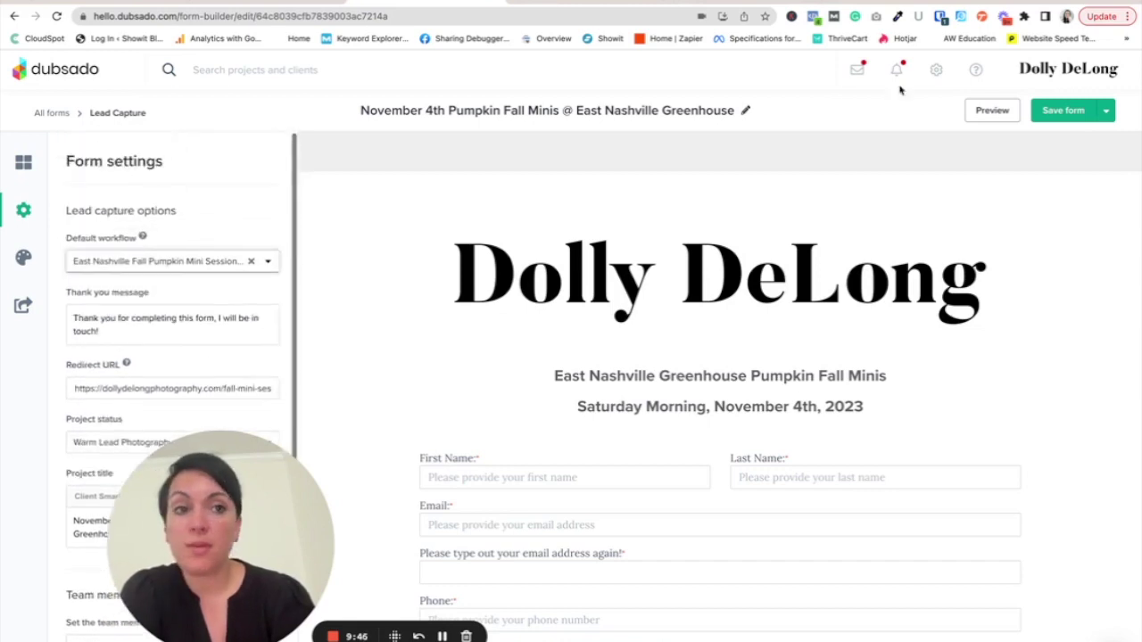
{"action": "left_click", "coordinate": [1106, 110]}
{"action": "left_click", "coordinate": [1082, 136]}
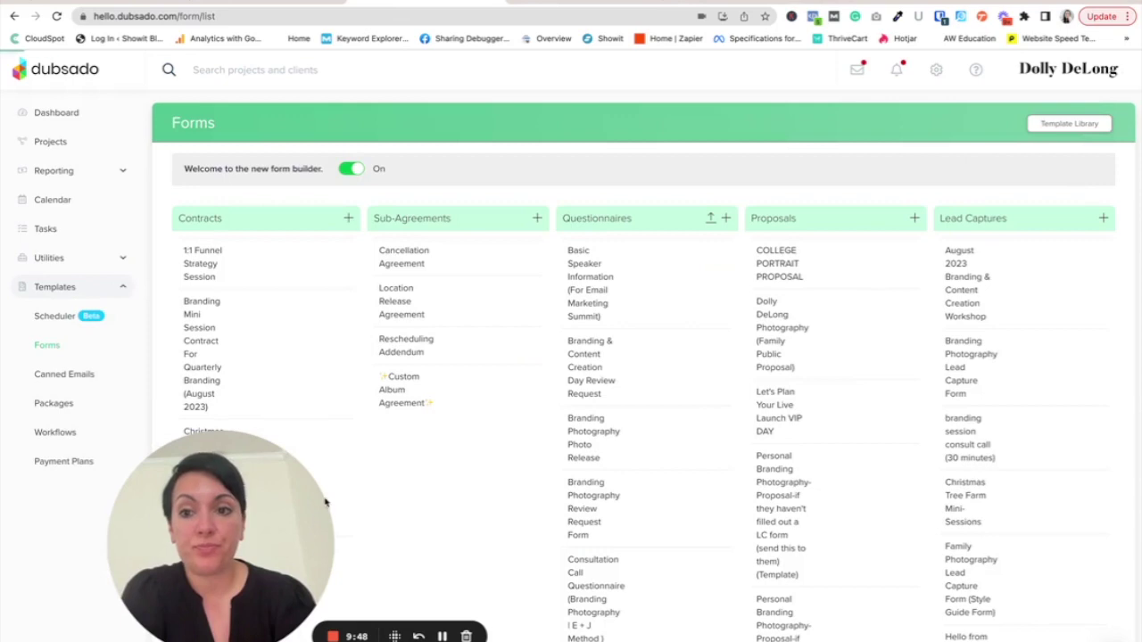
{"action": "left_click_drag", "start_coordinate": [286, 530], "coordinate": [379, 533]}
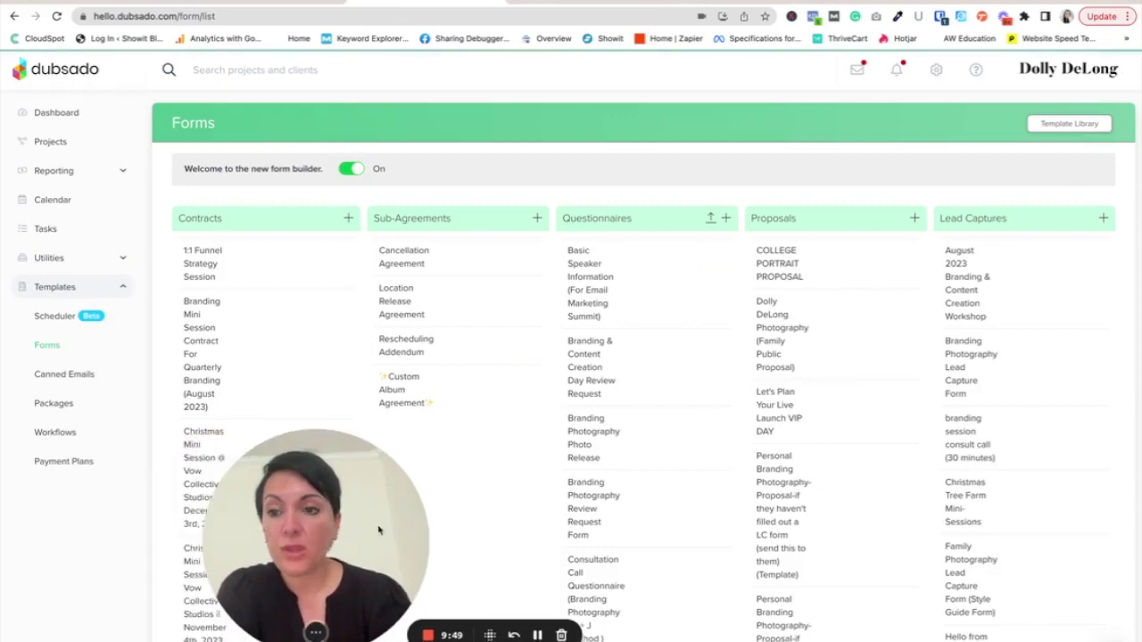
{"action": "left_click", "coordinate": [50, 316]}
- Save the November 4th pumpkin minis scheduler template after reviewing its advanced settings
{"action": "left_click_drag", "start_coordinate": [299, 491], "coordinate": [116, 492]}
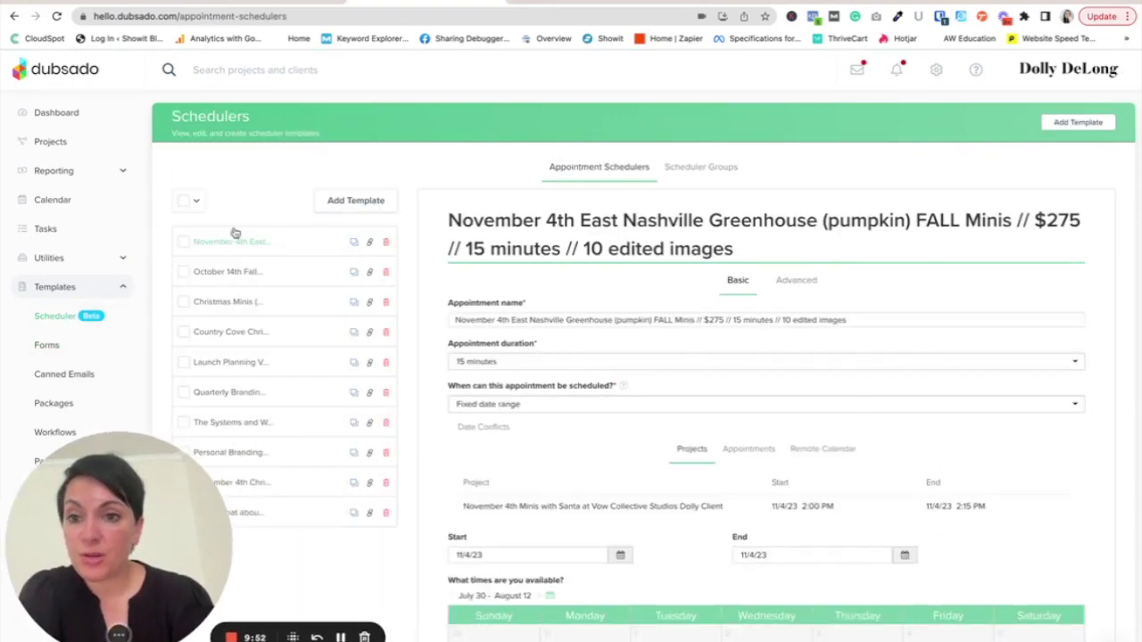
{"action": "left_click", "coordinate": [808, 284]}
{"action": "scroll", "coordinate": [841, 579], "scroll_direction": "down", "scroll_amount": 8}
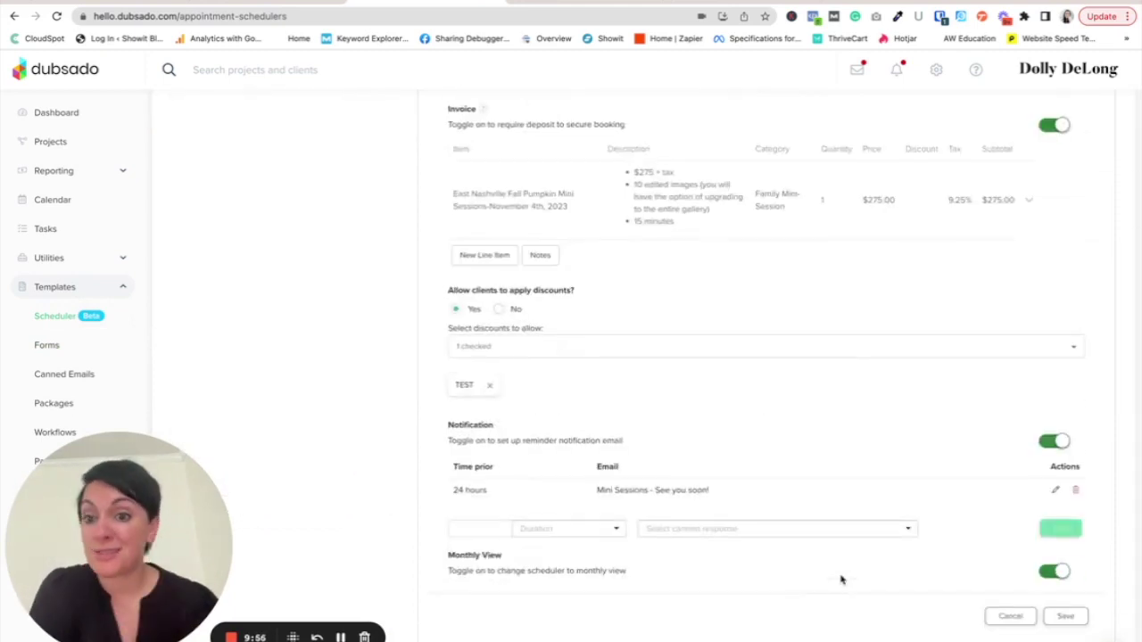
{"action": "left_click", "coordinate": [1066, 616]}
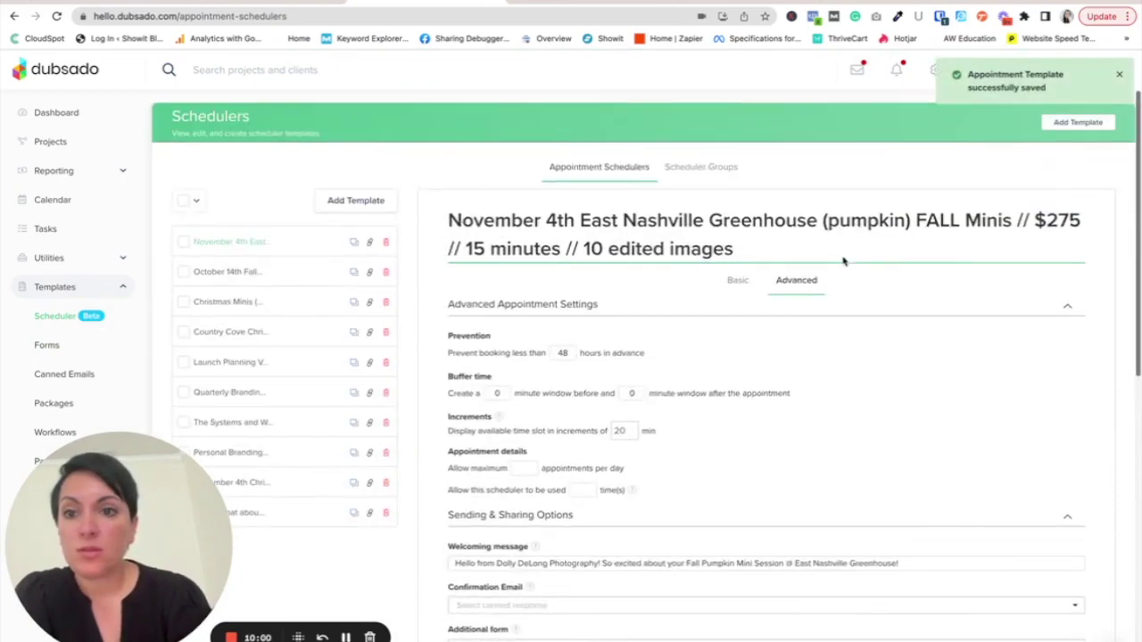
- Copy the scheduler's direct booking link and open a fresh browser tab
{"action": "left_click", "coordinate": [371, 242]}
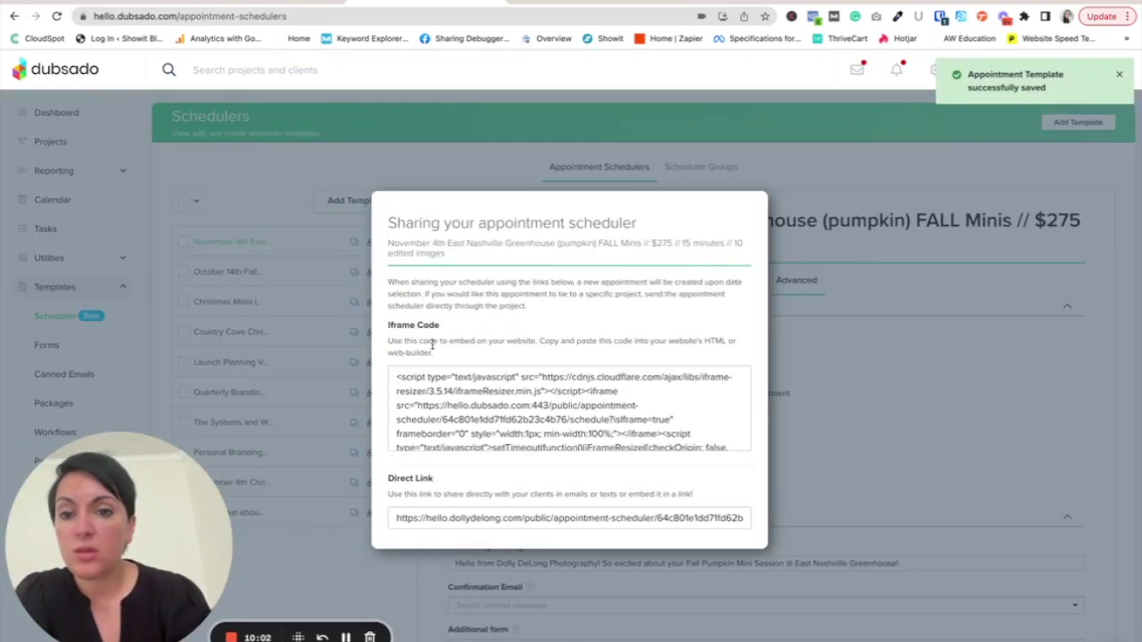
{"action": "triple_click", "coordinate": [506, 519]}
{"action": "right_click", "coordinate": [507, 518]}
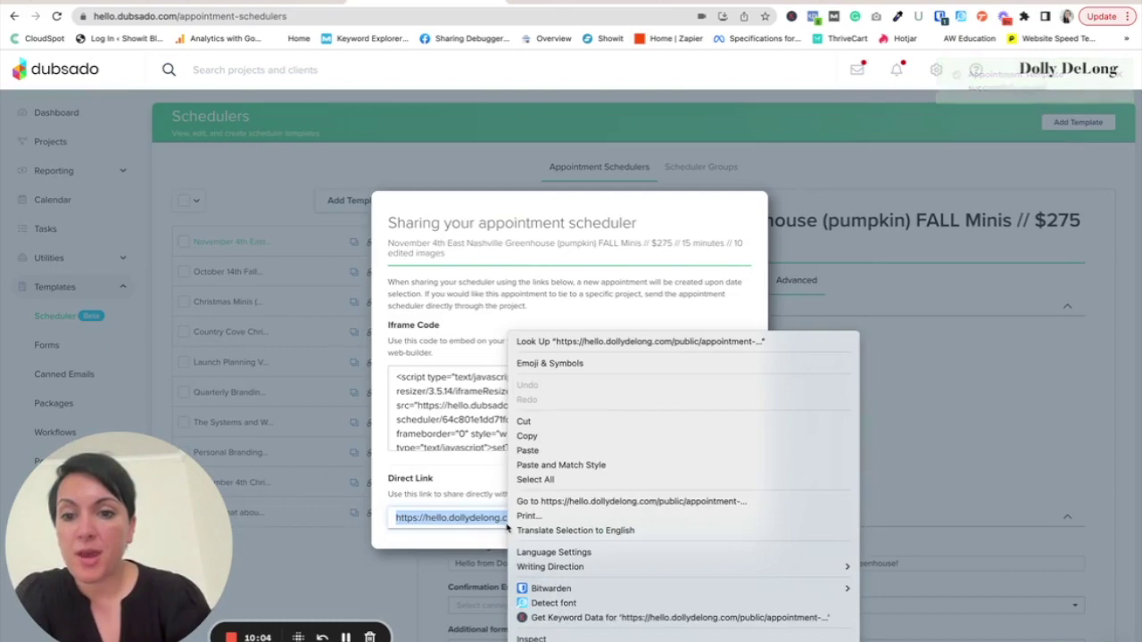
{"action": "left_click", "coordinate": [528, 437]}
{"action": "left_click", "coordinate": [849, 2]}
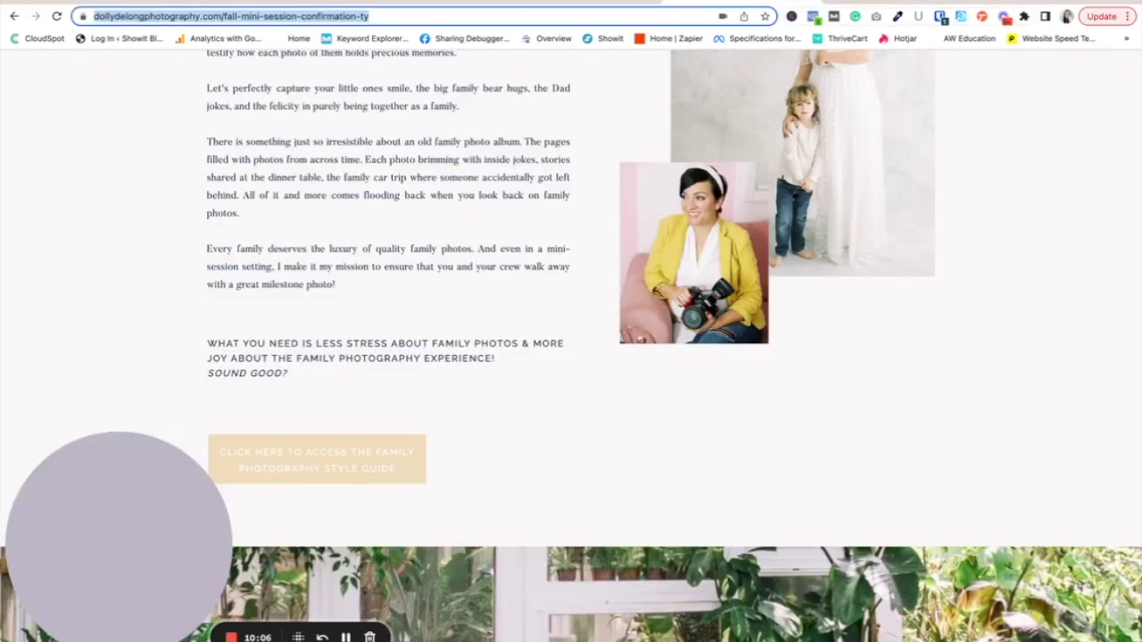
{"action": "left_click", "coordinate": [683, 2]}
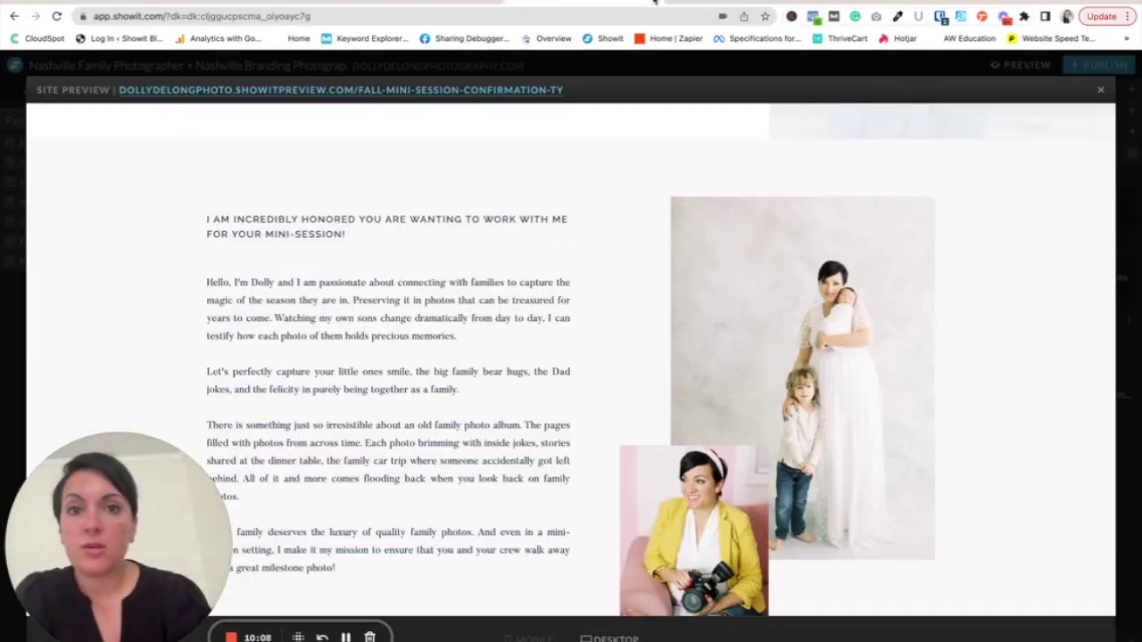
{"action": "left_click", "coordinate": [624, 3]}
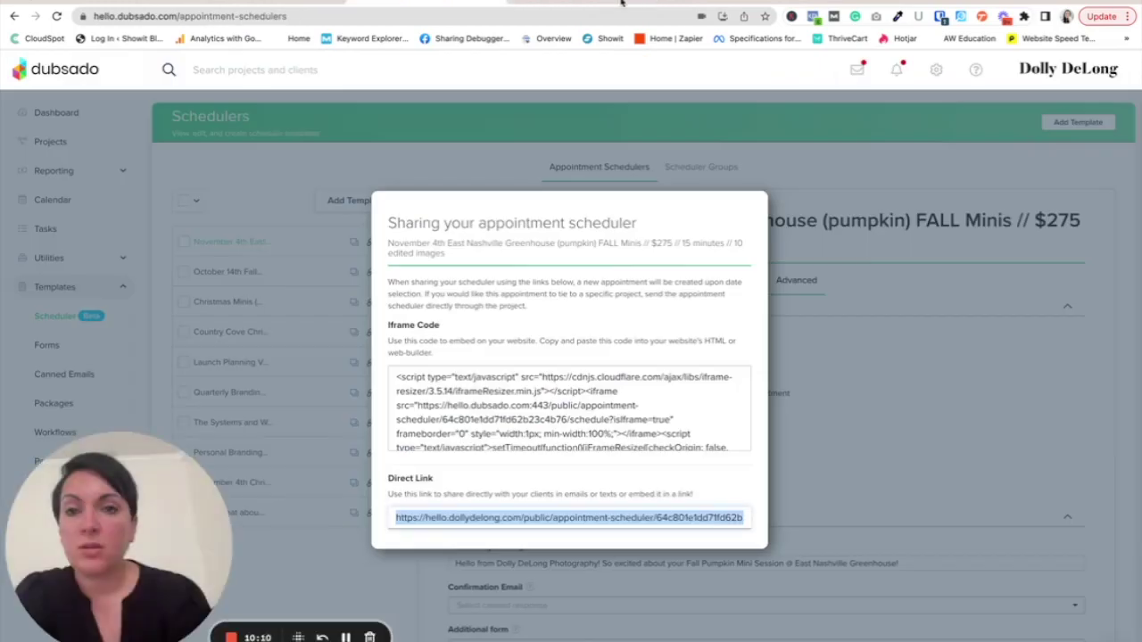
{"action": "left_click", "coordinate": [517, 2]}
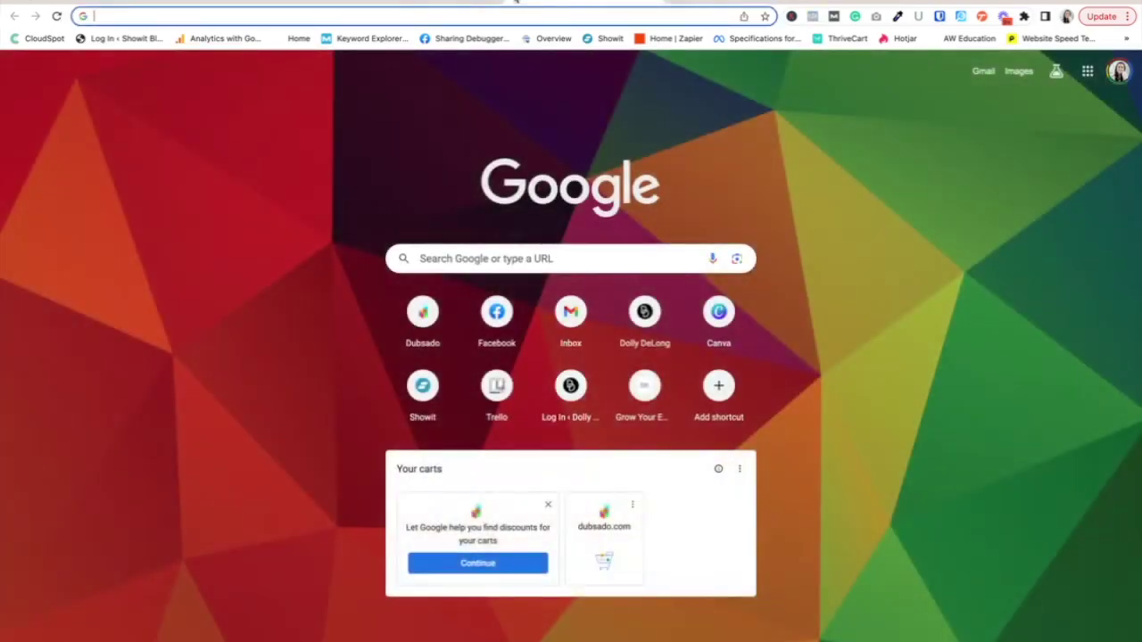
- Load the public pumpkin minis scheduler page from the copied booking link
{"action": "key", "text": "ctrl+v"}
{"action": "key", "text": "Return"}
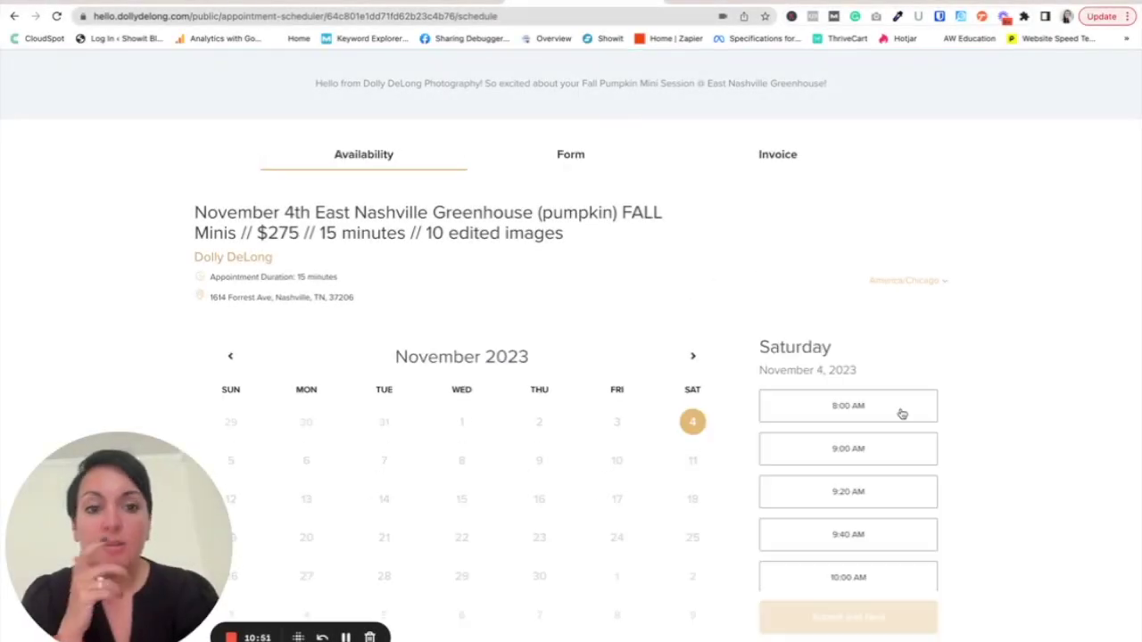
{"action": "scroll", "coordinate": [898, 464], "scroll_direction": "down", "scroll_amount": 5}
{"action": "scroll", "coordinate": [895, 471], "scroll_direction": "up", "scroll_amount": 5}
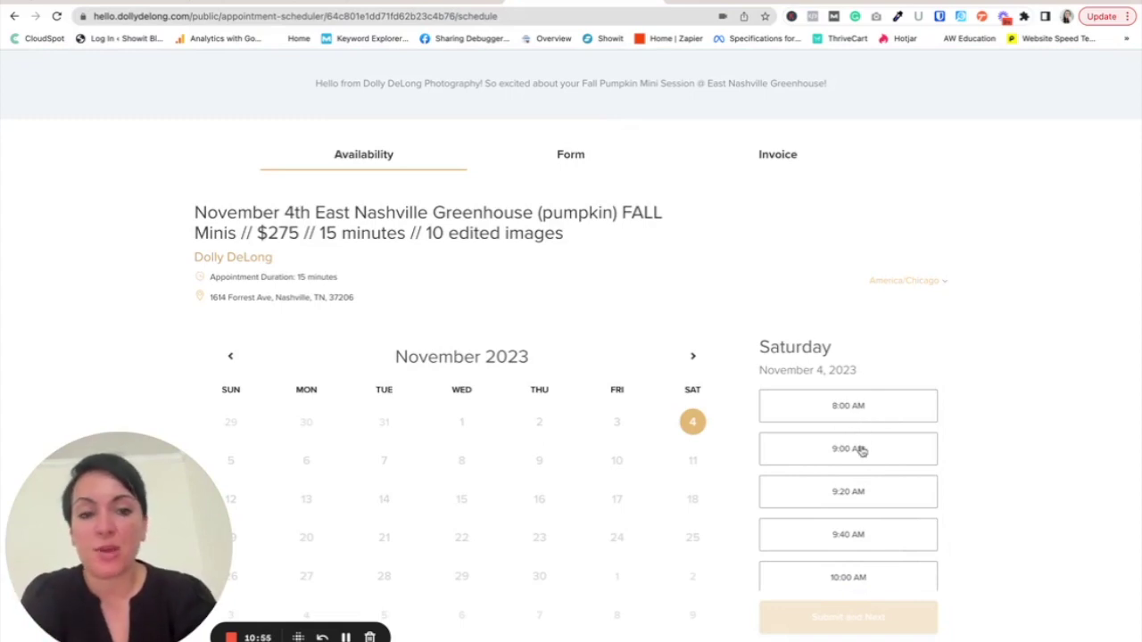
{"action": "scroll", "coordinate": [854, 500], "scroll_direction": "down", "scroll_amount": 2}
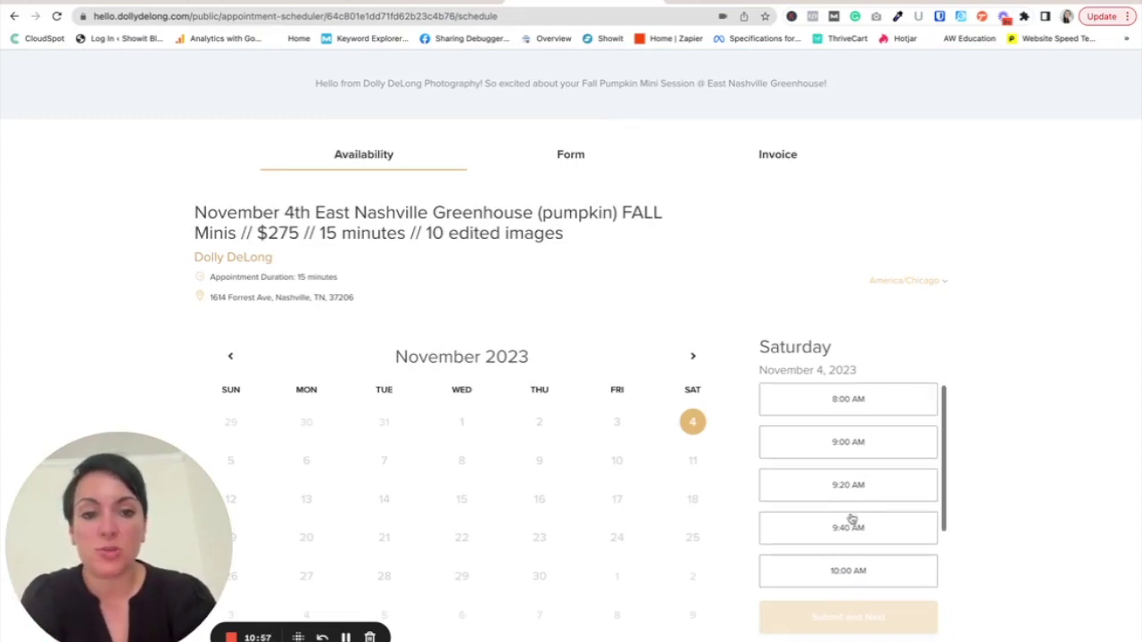
{"action": "scroll", "coordinate": [853, 549], "scroll_direction": "down", "scroll_amount": 1}
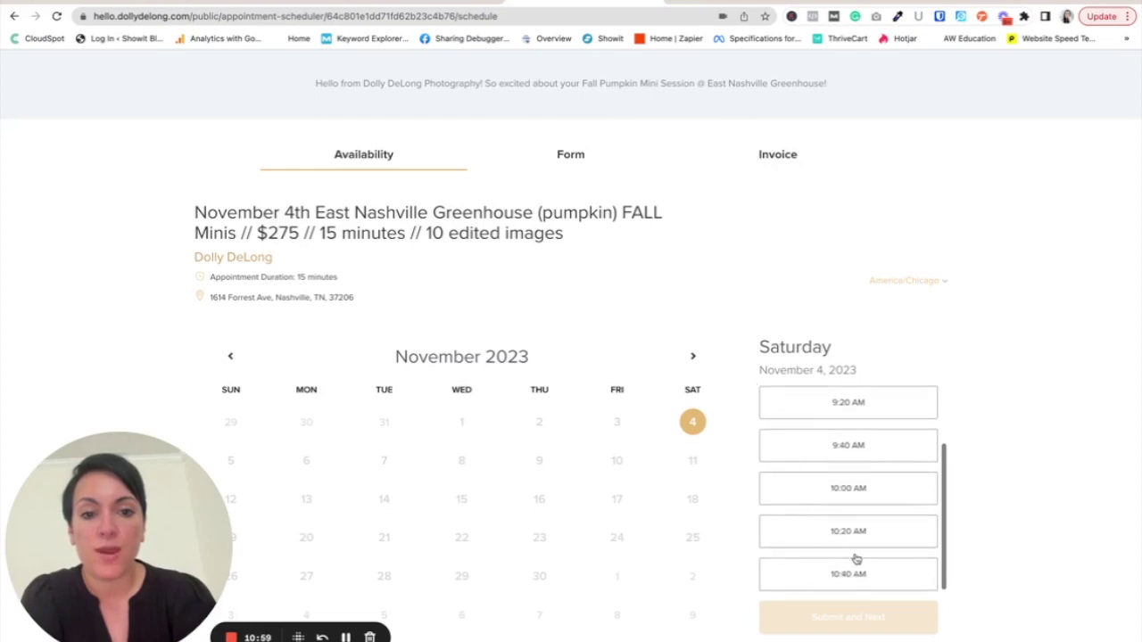
{"action": "scroll", "coordinate": [883, 513], "scroll_direction": "up", "scroll_amount": 3}
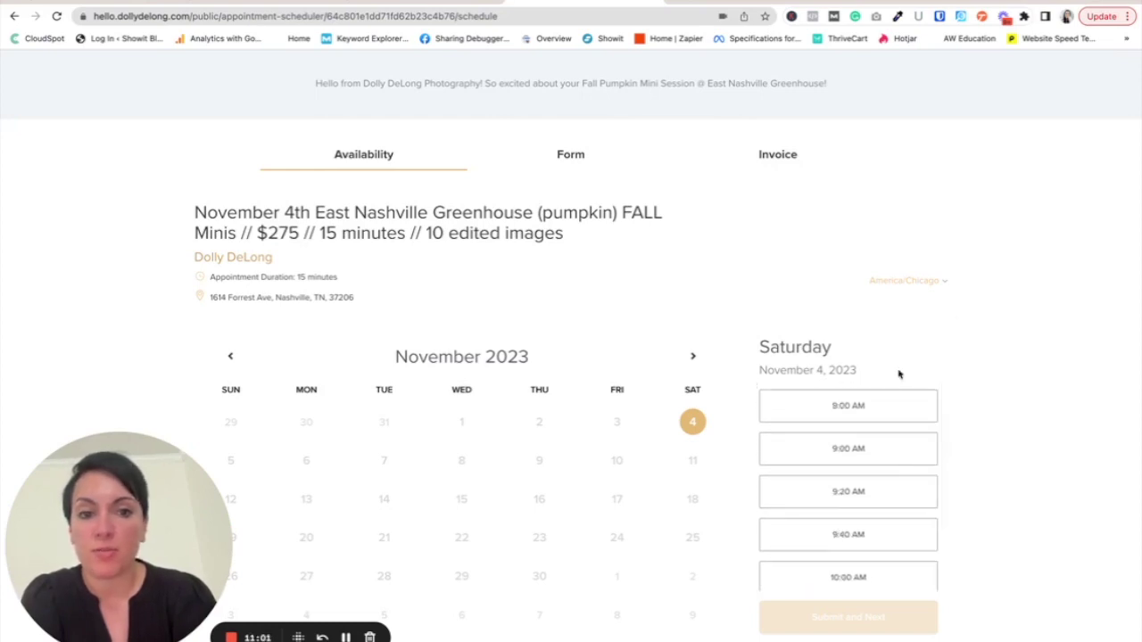
- Book the 8:00 AM slot on Saturday, November 4, 2023 and continue to the booking form
{"action": "left_click", "coordinate": [879, 404]}
{"action": "left_click", "coordinate": [848, 614]}
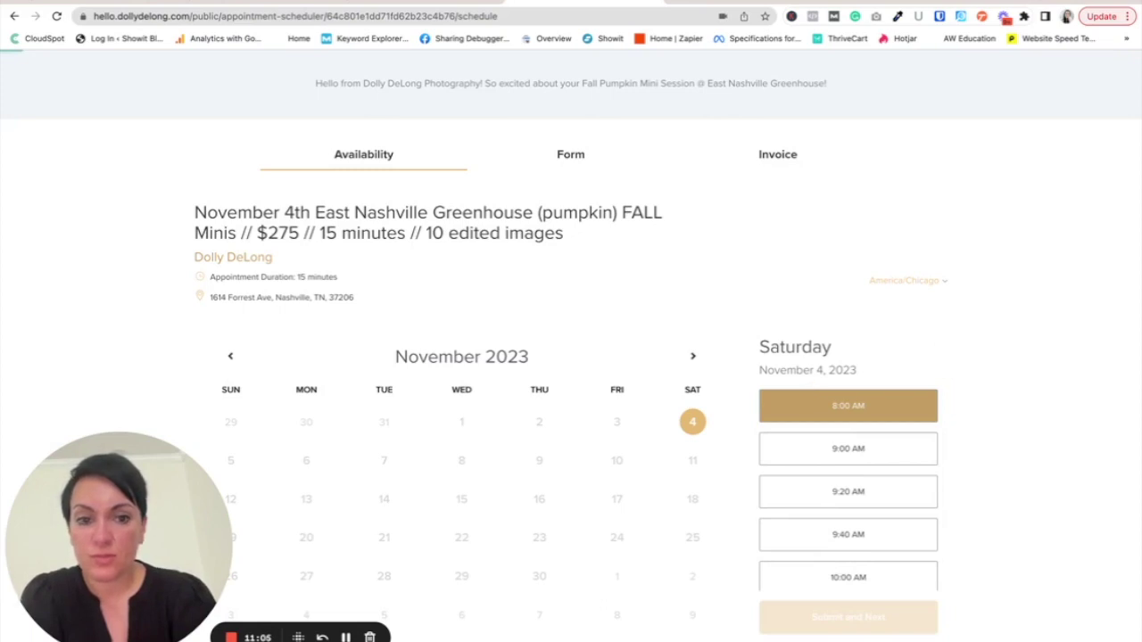
{"action": "scroll", "coordinate": [916, 426], "scroll_direction": "down", "scroll_amount": 1}
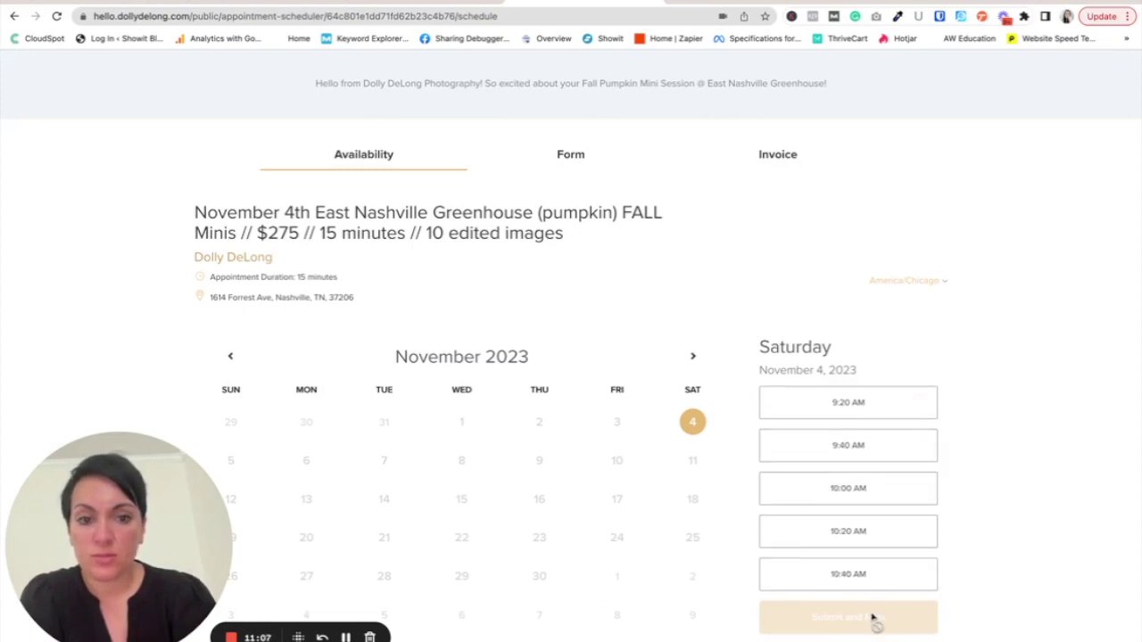
{"action": "scroll", "coordinate": [922, 390], "scroll_direction": "up", "scroll_amount": 1}
{"action": "left_click", "coordinate": [807, 404]}
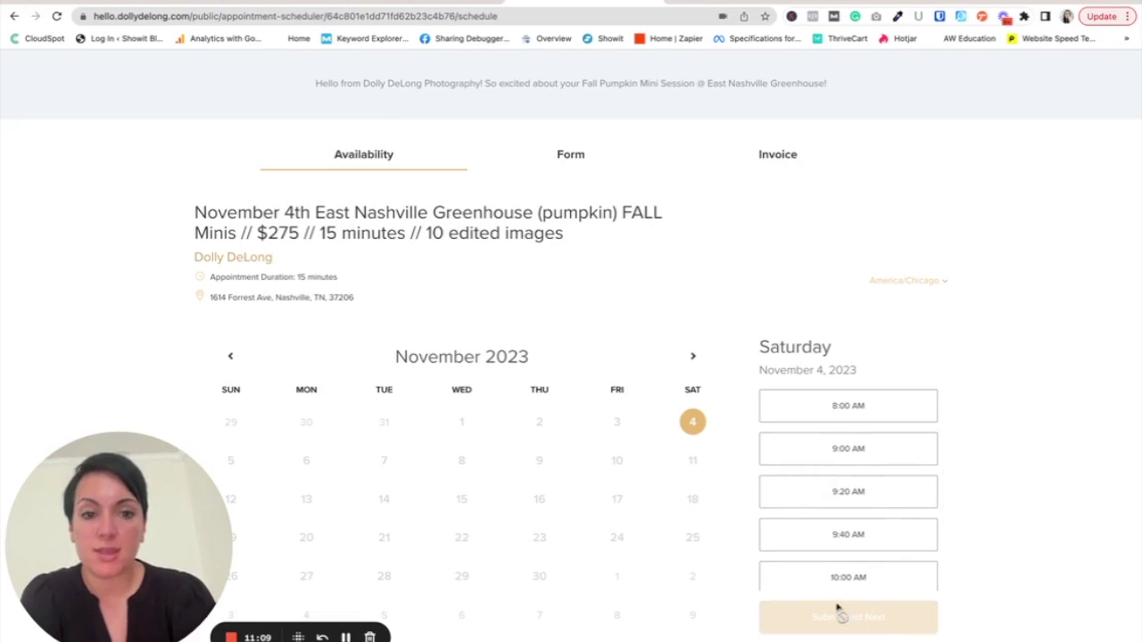
{"action": "left_click", "coordinate": [873, 412]}
{"action": "left_click", "coordinate": [854, 617]}
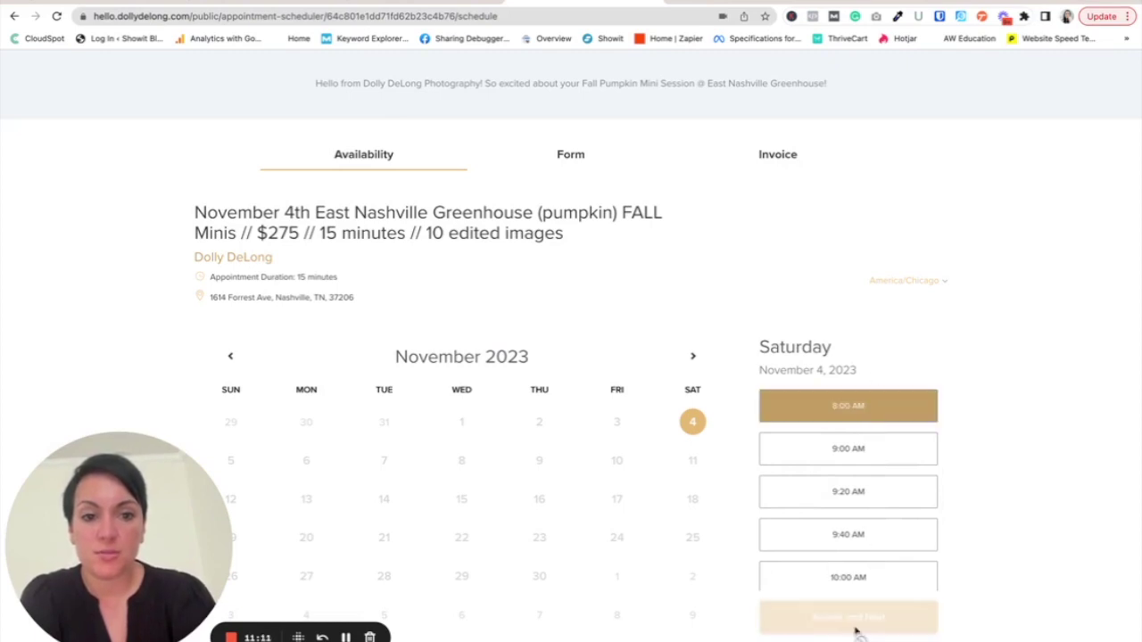
{"action": "scroll", "coordinate": [697, 423], "scroll_direction": "down", "scroll_amount": 1}
{"action": "scroll", "coordinate": [697, 423], "scroll_direction": "down", "scroll_amount": 2}
- Fill in the client's first name, last name, email, repeated email and phone number
{"action": "left_click", "coordinate": [276, 346]}
{"action": "type", "text": "Dolly"}
{"action": "left_click", "coordinate": [588, 349]}
{"action": "type", "text": "D"}
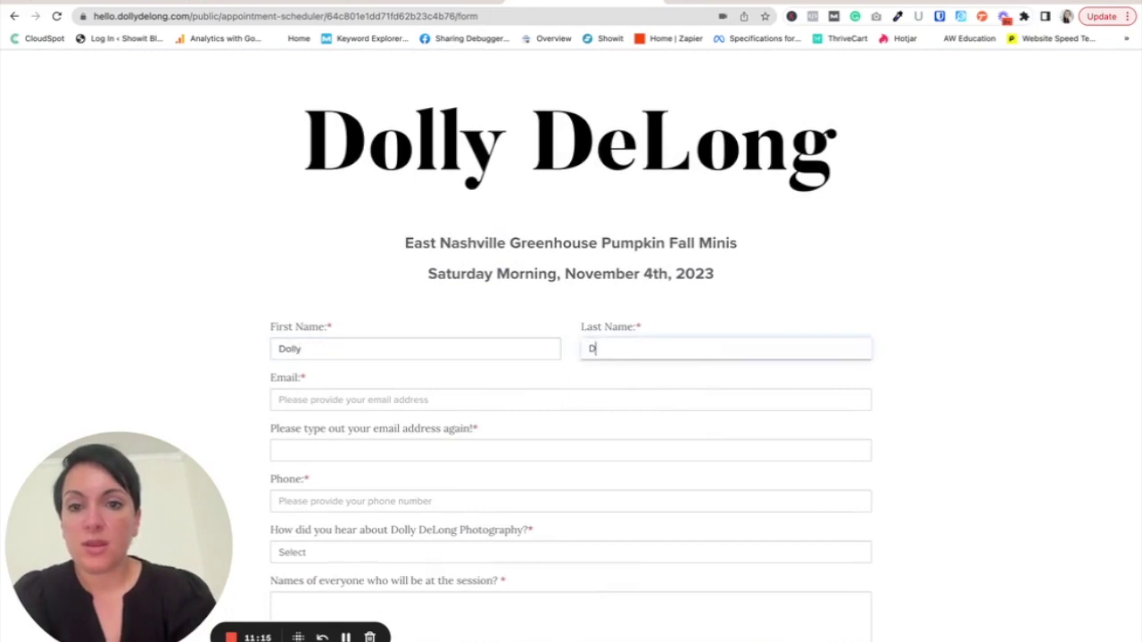
{"action": "type", "text": "eLong"}
{"action": "key", "text": "Tab"}
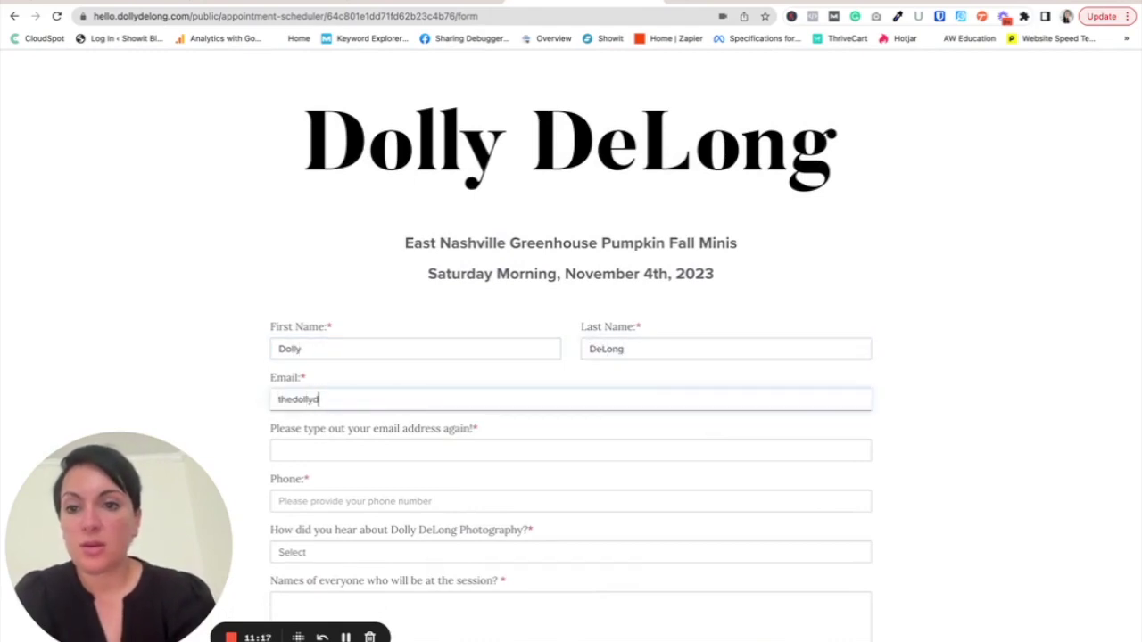
{"action": "key", "text": "Tab"}
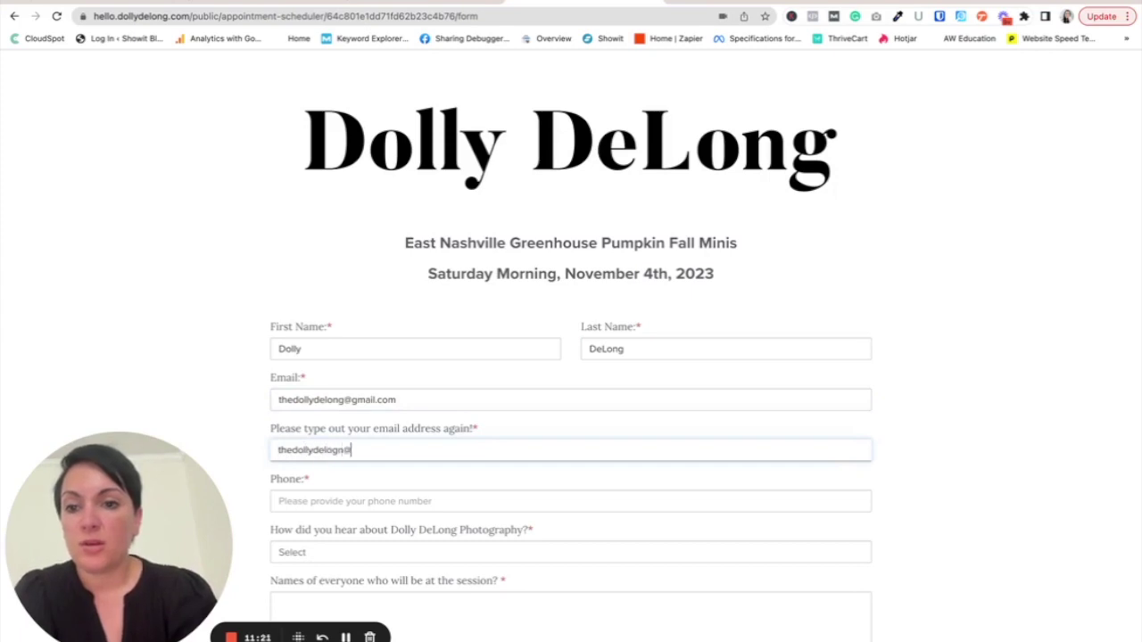
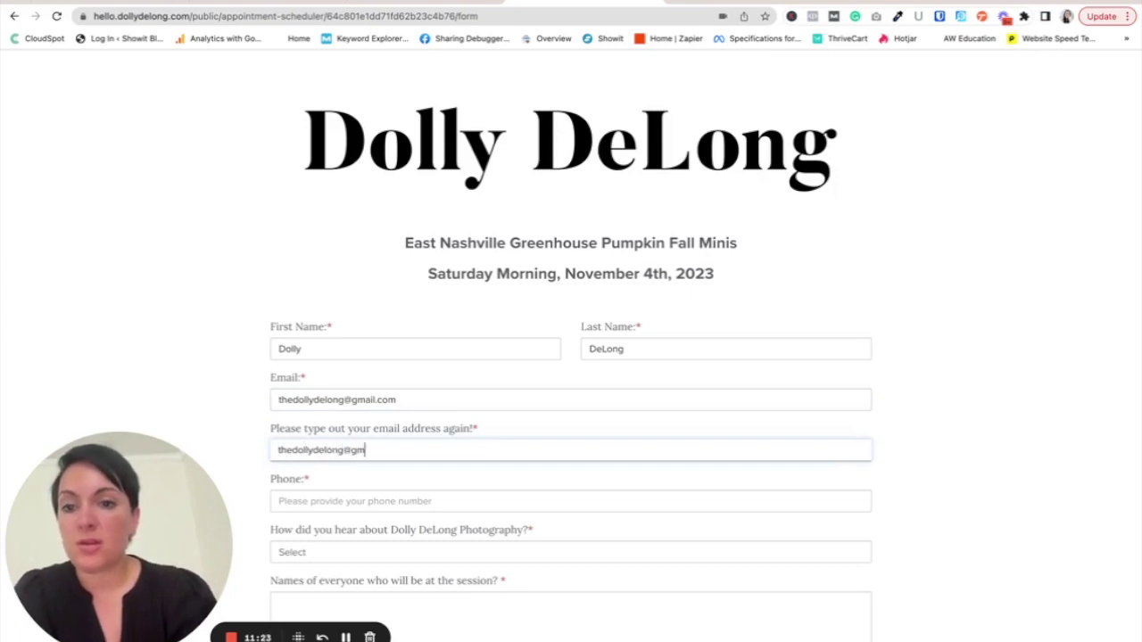
{"action": "key", "text": "Tab"}
{"action": "type", "text": "61"}
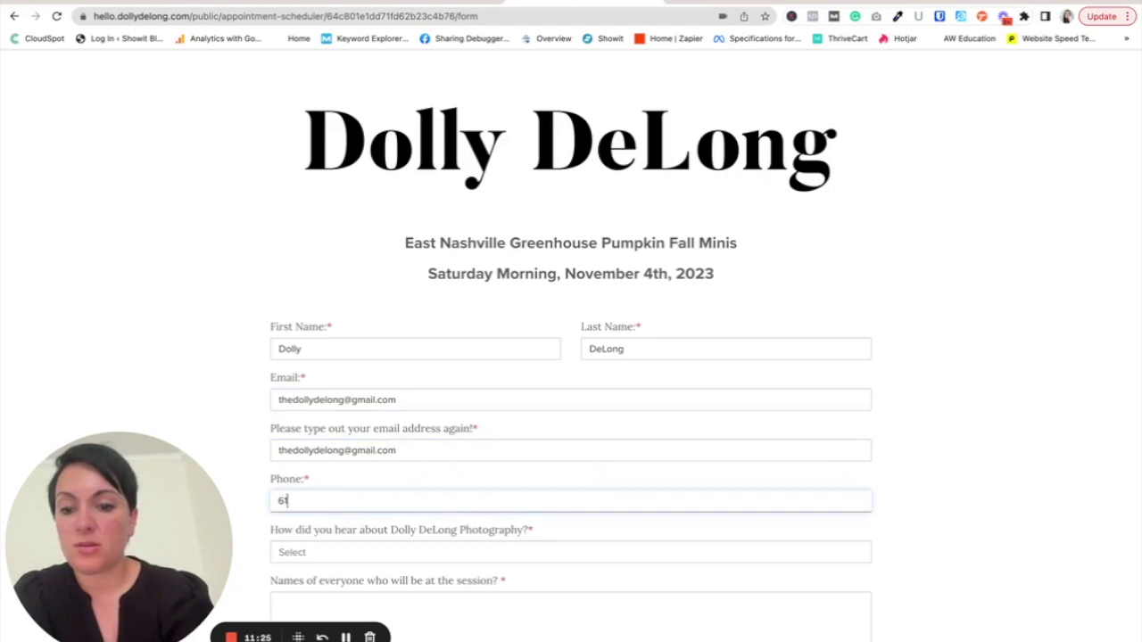
{"action": "key", "text": "BackSpace"}
{"action": "type", "text": "123-456-7890"}
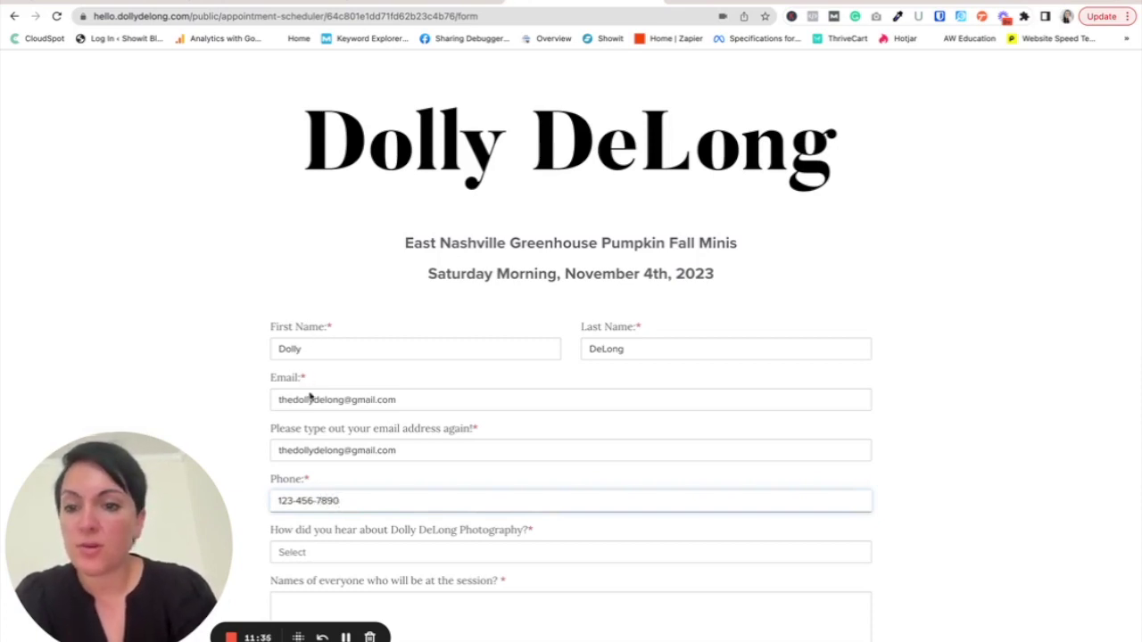
- Choose Facebook as the referral source and enter 'test' as the session attendees
{"action": "scroll", "coordinate": [295, 464], "scroll_direction": "down", "scroll_amount": 2}
{"action": "left_click", "coordinate": [299, 485]}
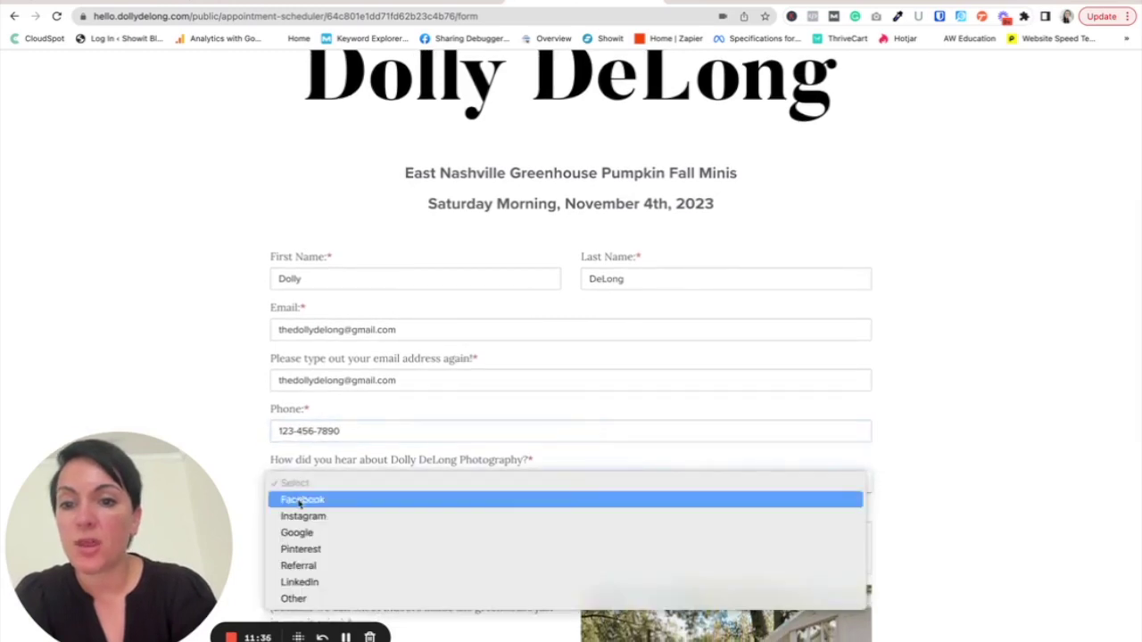
{"action": "left_click", "coordinate": [302, 500]}
{"action": "scroll", "coordinate": [303, 500], "scroll_direction": "down", "scroll_amount": 1}
{"action": "left_click", "coordinate": [331, 497]}
{"action": "type", "text": "test"}
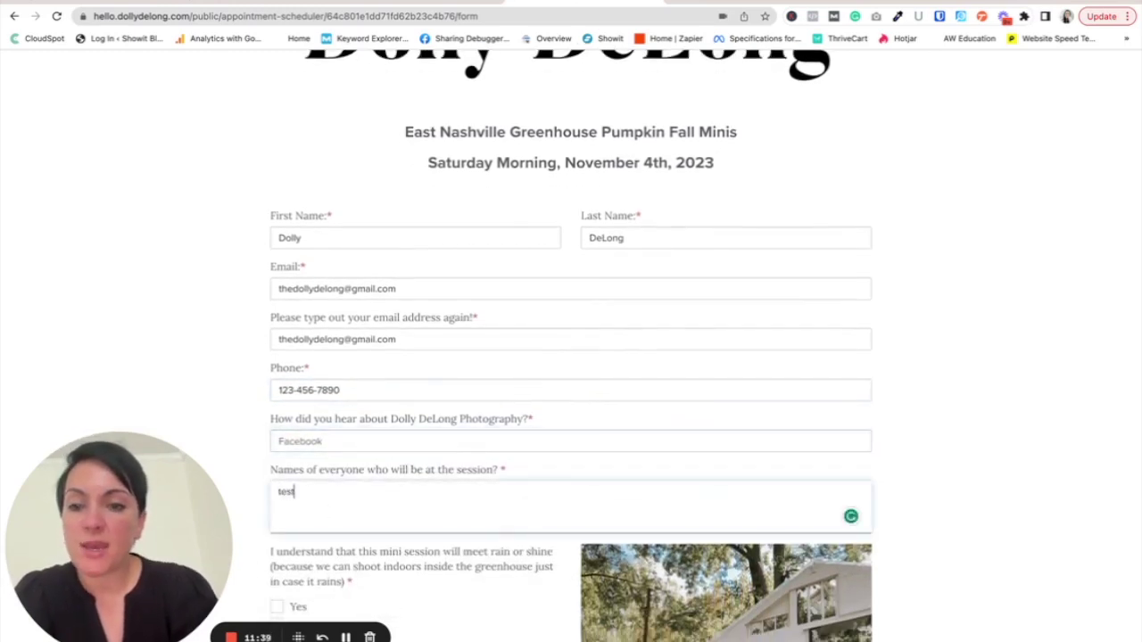
{"action": "scroll", "coordinate": [389, 484], "scroll_direction": "down", "scroll_amount": 4}
- Accept the rain-or-shine and no-bathroom terms, answer Yes to food allergies, and add a comment
{"action": "left_click", "coordinate": [277, 460]}
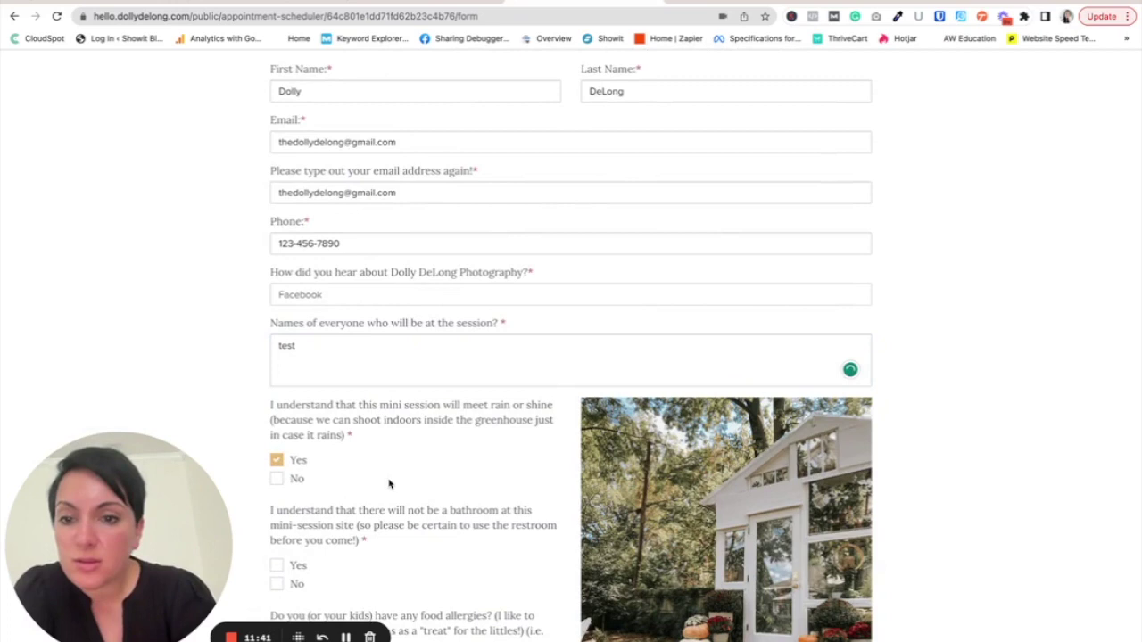
{"action": "scroll", "coordinate": [389, 526], "scroll_direction": "down", "scroll_amount": 3}
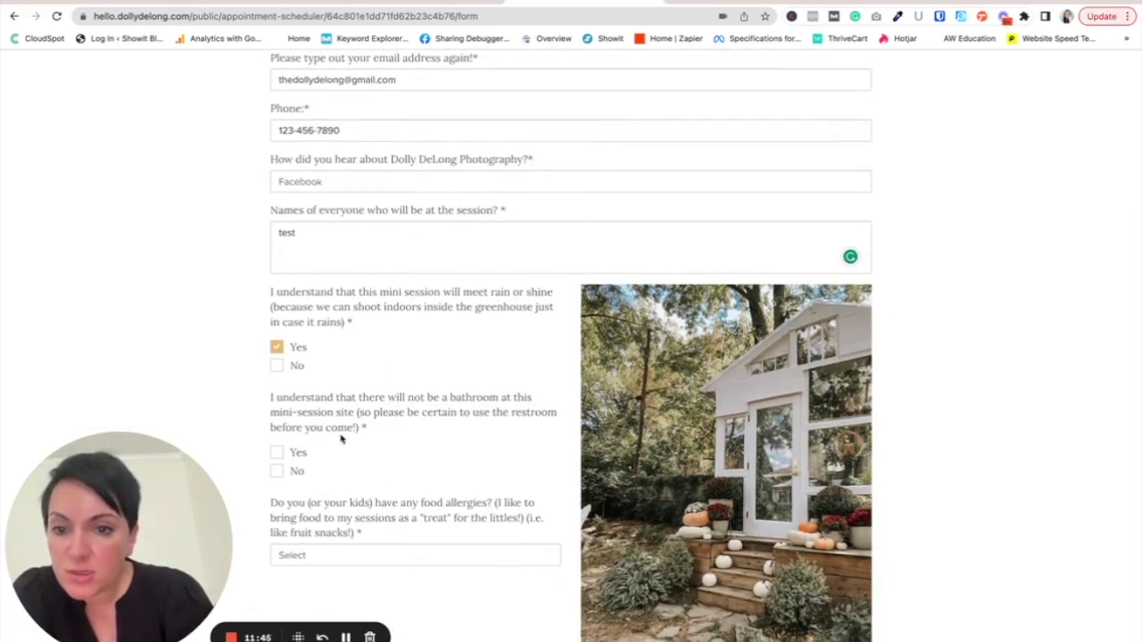
{"action": "left_click", "coordinate": [279, 455]}
{"action": "scroll", "coordinate": [368, 532], "scroll_direction": "down", "scroll_amount": 2}
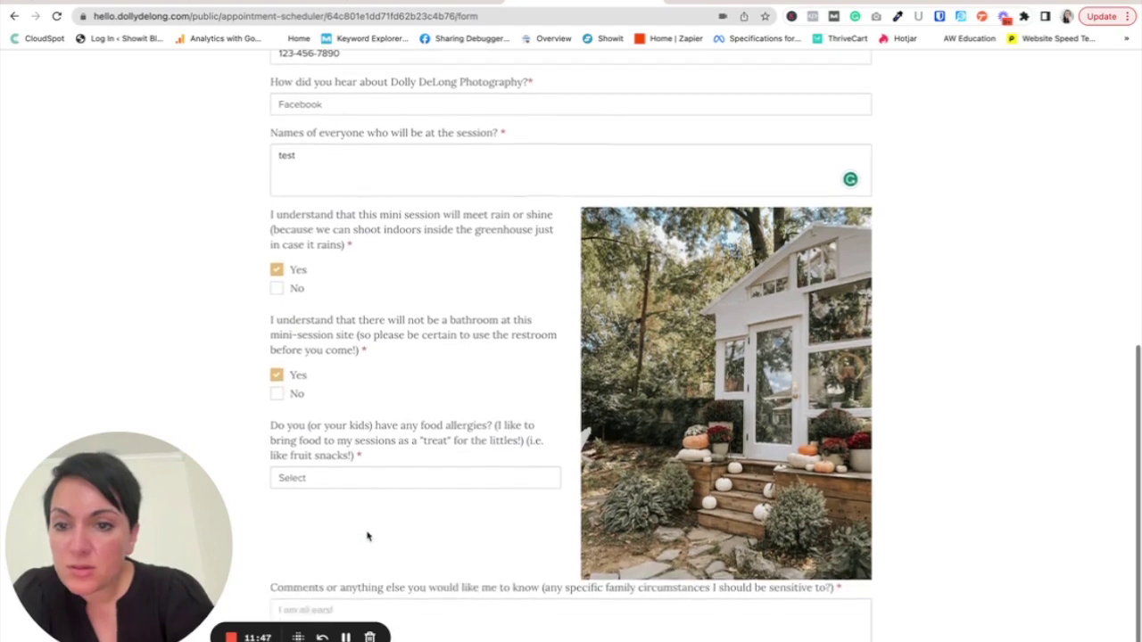
{"action": "scroll", "coordinate": [366, 536], "scroll_direction": "down", "scroll_amount": 1}
{"action": "left_click", "coordinate": [343, 437]}
{"action": "left_click", "coordinate": [334, 472]}
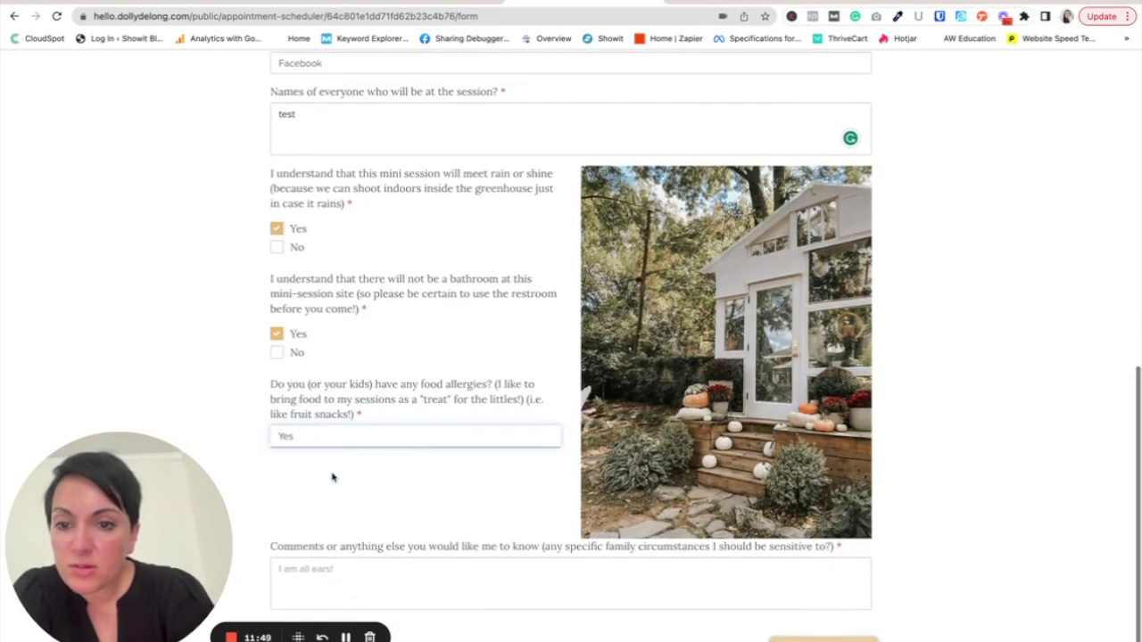
{"action": "left_click", "coordinate": [323, 571]}
{"action": "type", "text": "te"}
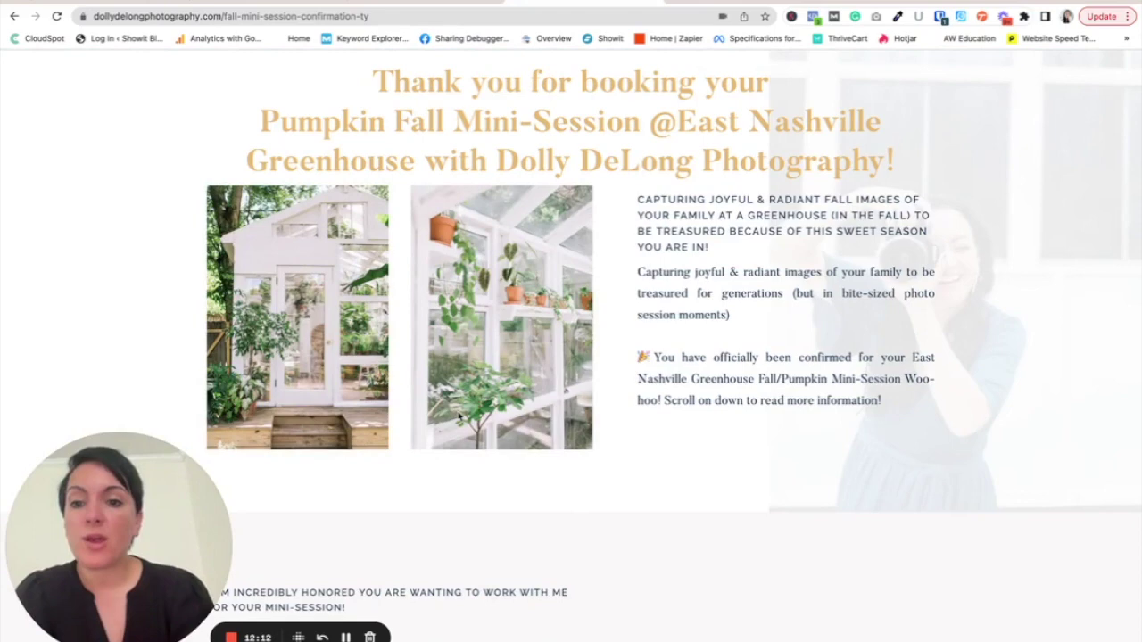
- Read the New Lead notification in Gmail, then open the 'Just one more step' contract email
{"action": "left_click", "coordinate": [348, 637]}
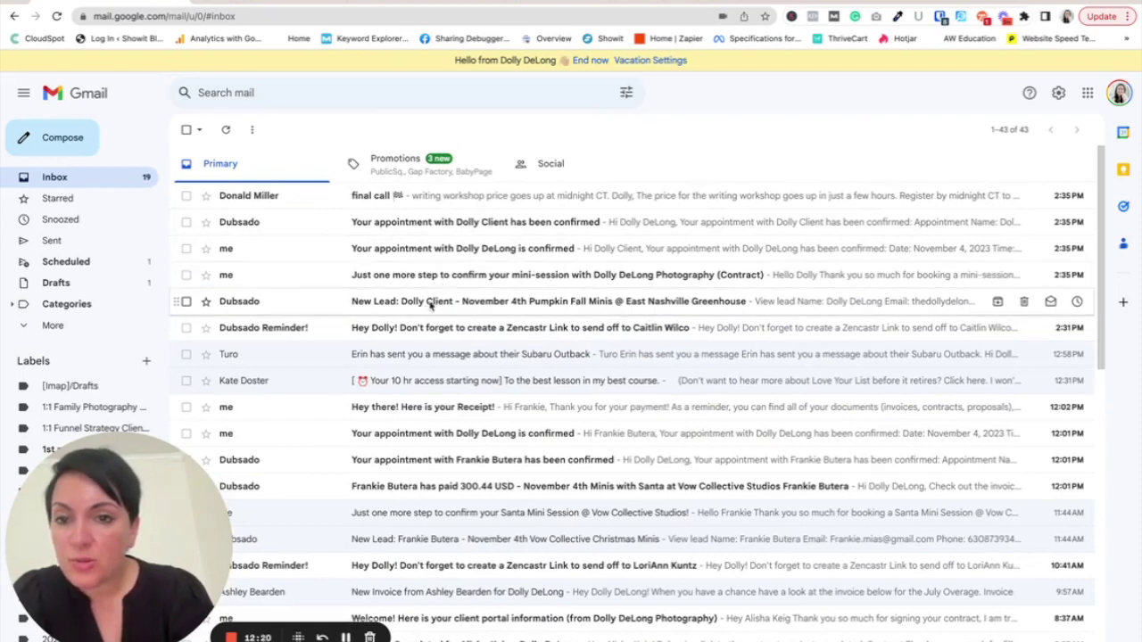
{"action": "left_click", "coordinate": [433, 303]}
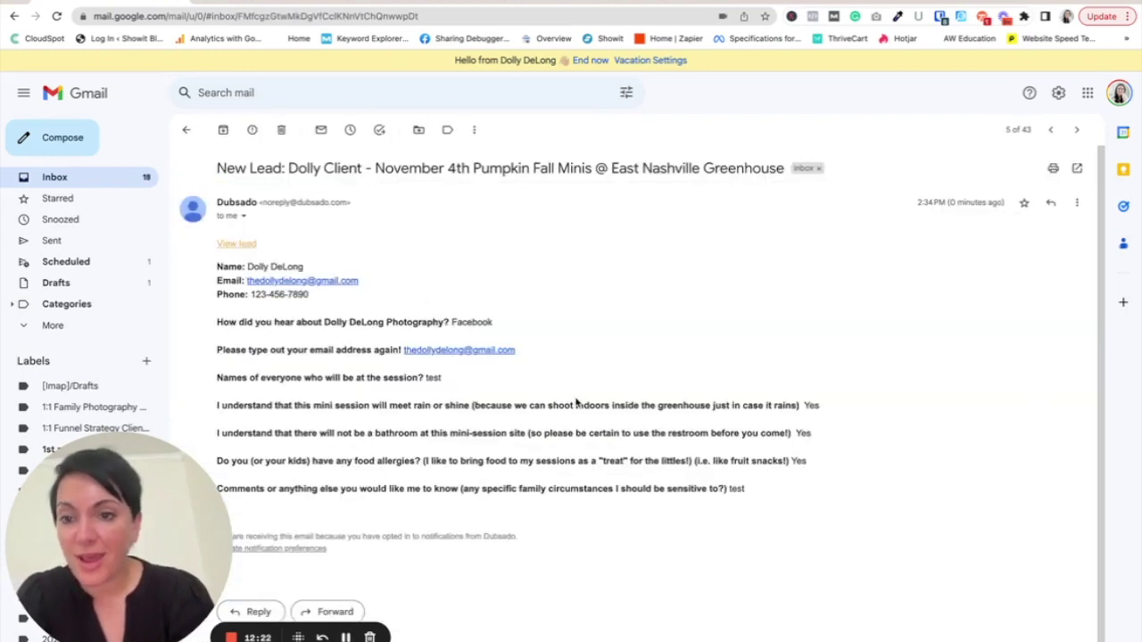
{"action": "left_click", "coordinate": [142, 181]}
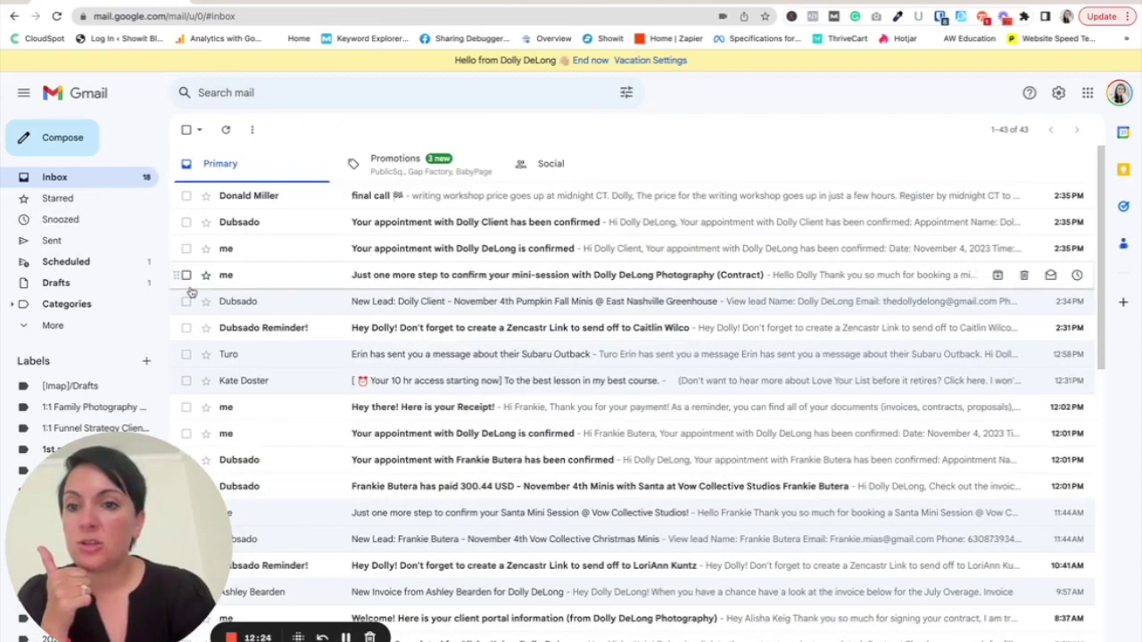
{"action": "left_click", "coordinate": [395, 275]}
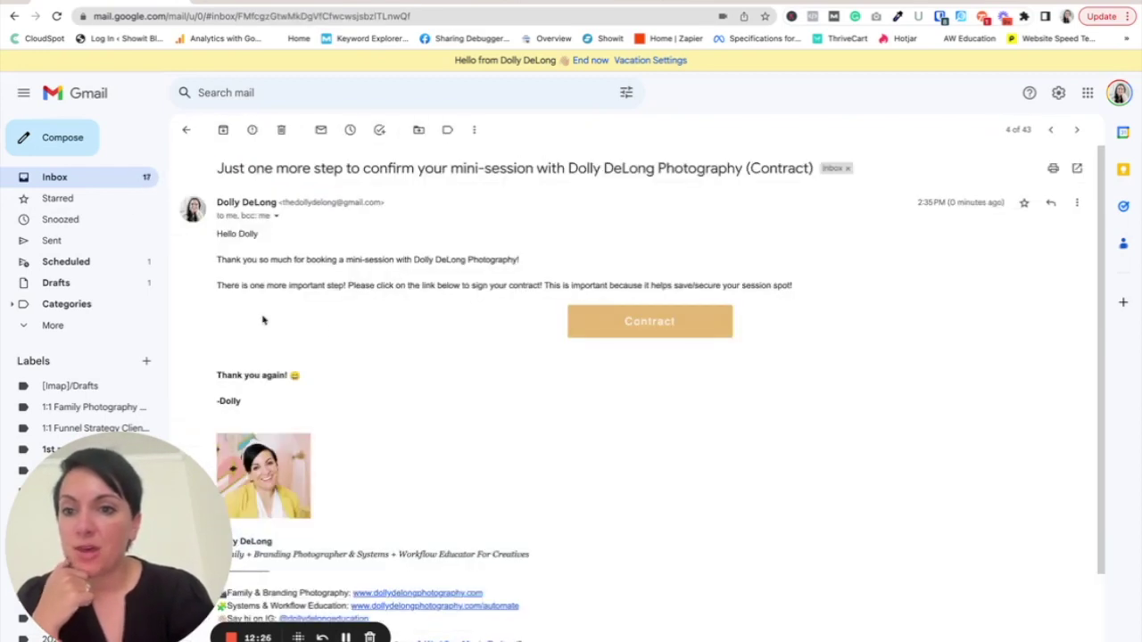
- Open the contract, answer Yes please! for sneak peeks, list 'test' attendees, and tick all agreements
{"action": "left_click", "coordinate": [655, 328]}
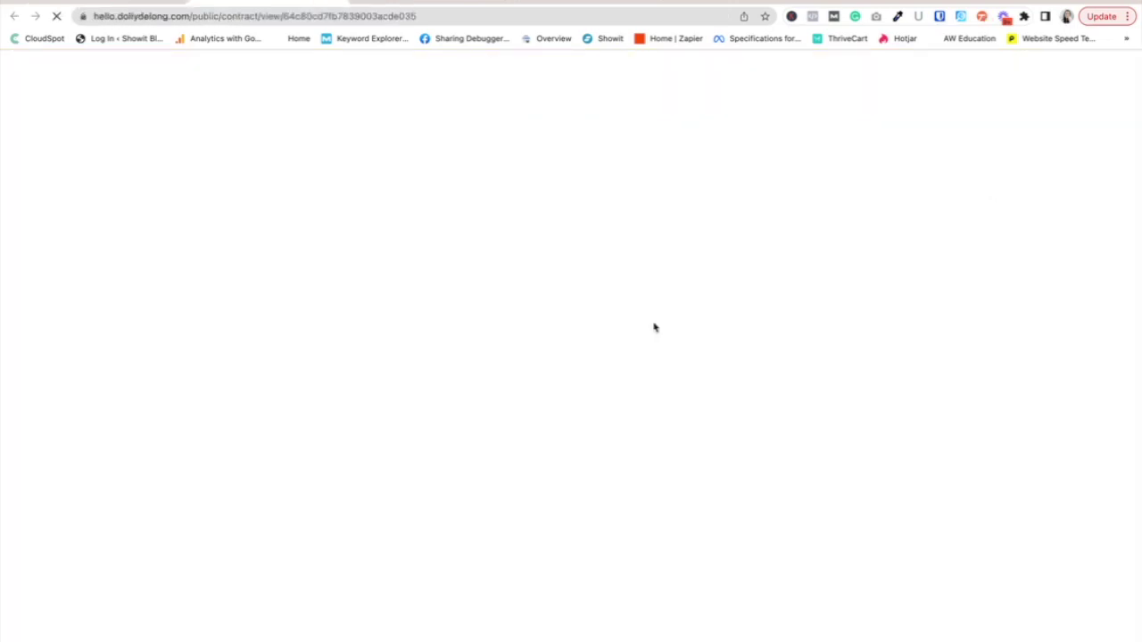
{"action": "scroll", "coordinate": [673, 465], "scroll_direction": "down", "scroll_amount": 10}
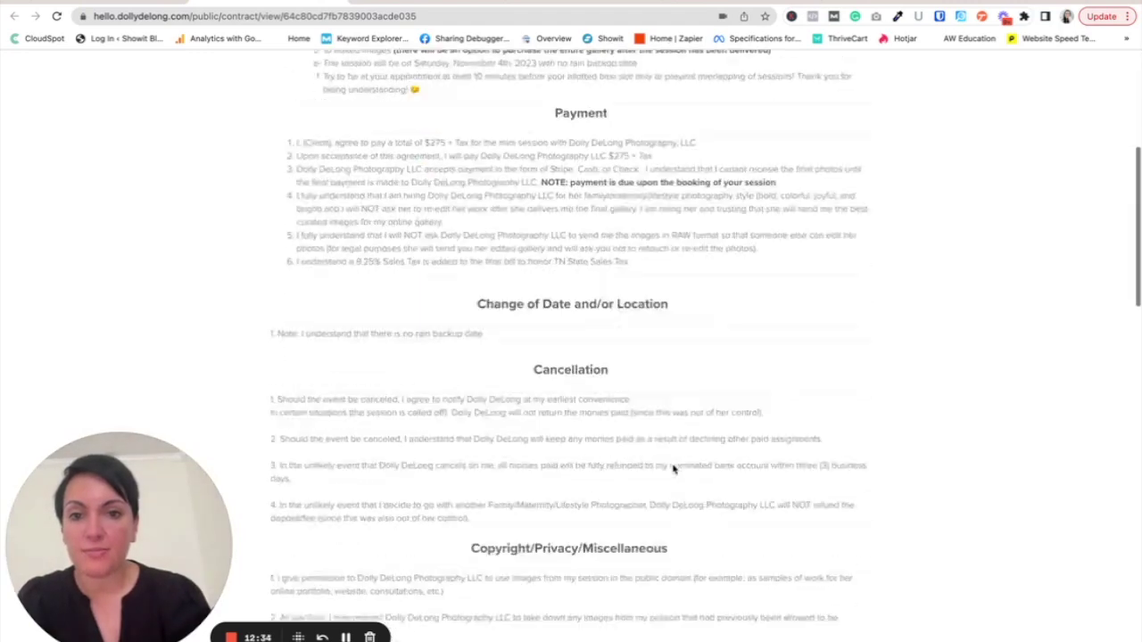
{"action": "scroll", "coordinate": [673, 465], "scroll_direction": "down", "scroll_amount": 15}
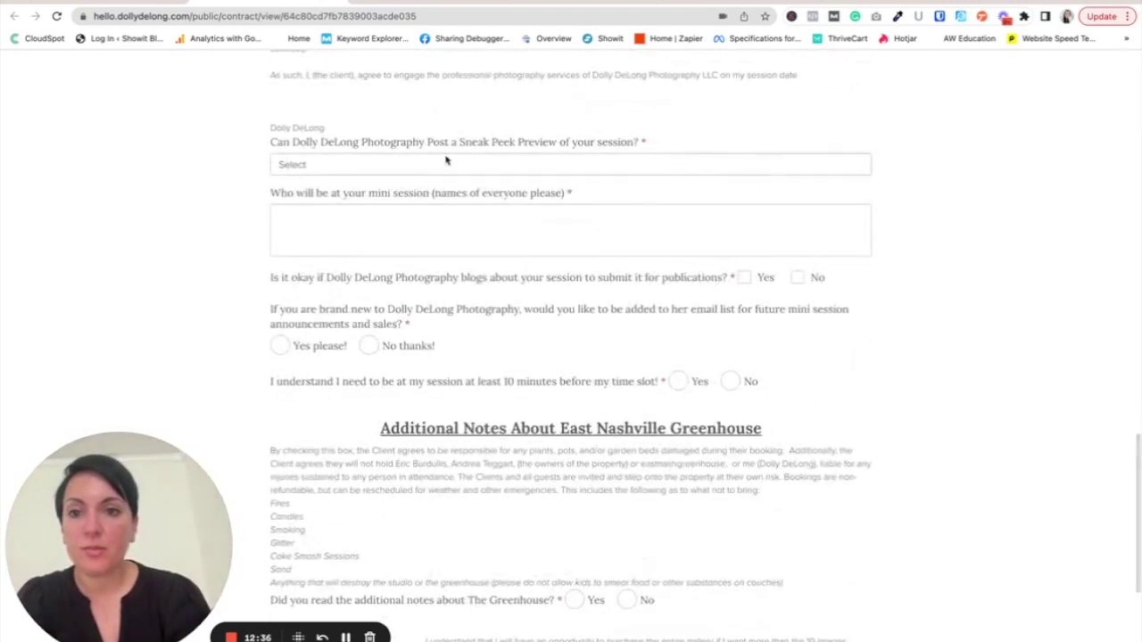
{"action": "left_click", "coordinate": [436, 161]}
{"action": "left_click", "coordinate": [423, 181]}
{"action": "left_click", "coordinate": [406, 229]}
{"action": "type", "text": "test"}
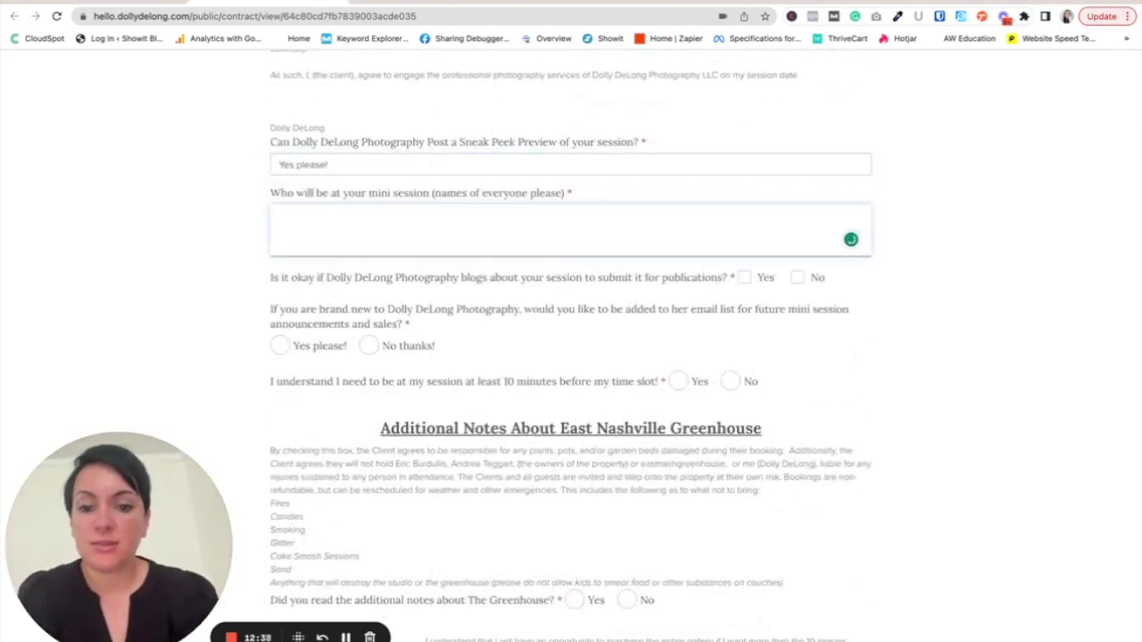
{"action": "left_click", "coordinate": [744, 277]}
{"action": "left_click", "coordinate": [279, 345]}
{"action": "left_click", "coordinate": [678, 382]}
{"action": "scroll", "coordinate": [674, 401], "scroll_direction": "down", "scroll_amount": 2}
{"action": "left_click", "coordinate": [574, 452]}
- Initial the full gallery purchase and 20-day gallery delivery acknowledgements
{"action": "left_click", "coordinate": [287, 503]}
{"action": "type", "text": "dd"}
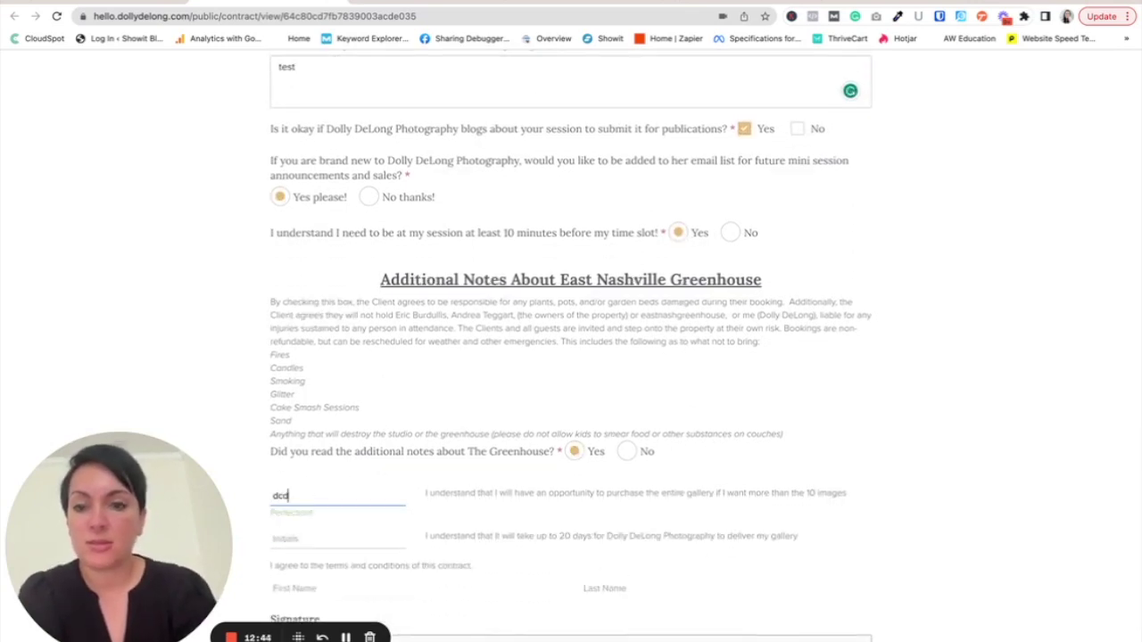
{"action": "left_click", "coordinate": [275, 541]}
{"action": "type", "text": "dcd"}
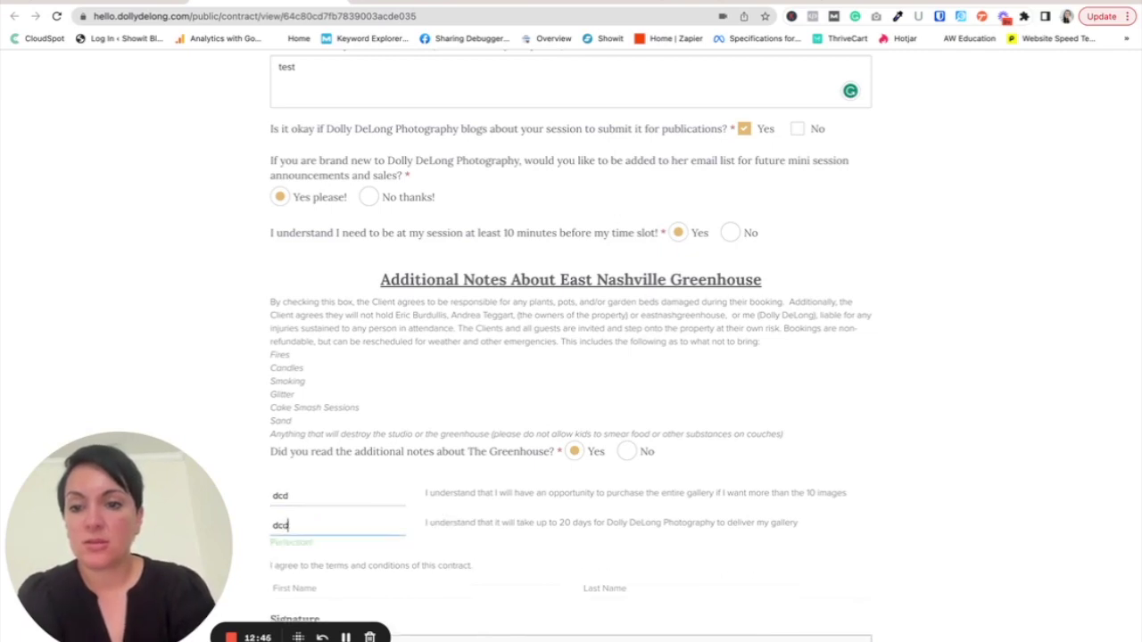
{"action": "scroll", "coordinate": [295, 509], "scroll_direction": "down", "scroll_amount": 2}
{"action": "left_click", "coordinate": [308, 467]}
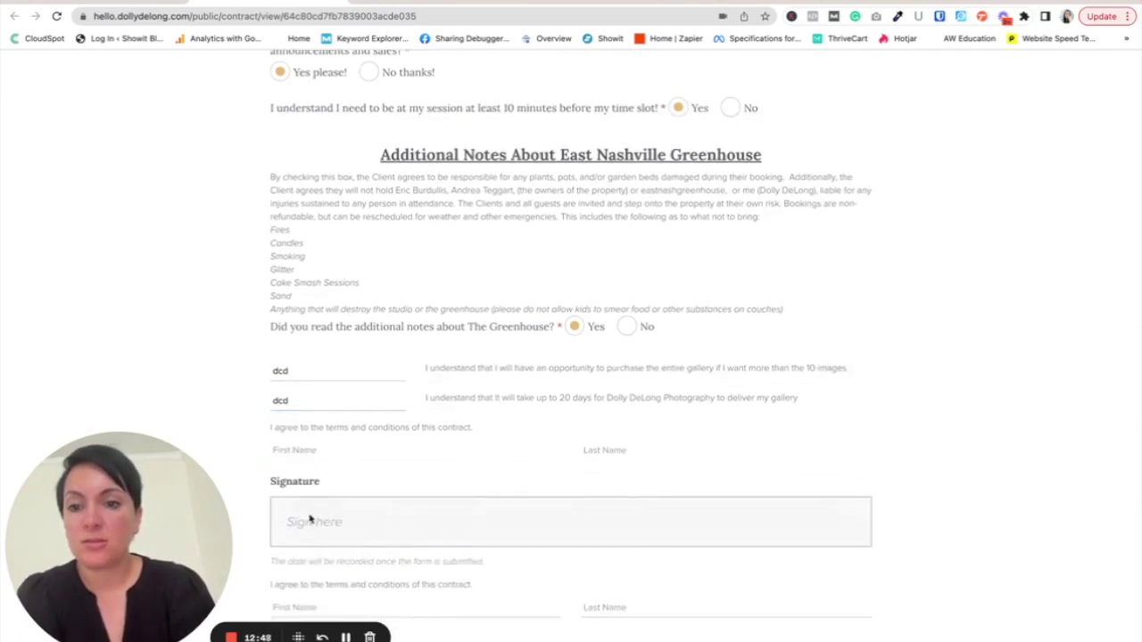
{"action": "scroll", "coordinate": [310, 517], "scroll_direction": "down", "scroll_amount": 2}
- Enter the client's first name, last name and typed signature, then dismiss the thank-you message
{"action": "left_click", "coordinate": [308, 507]}
{"action": "type", "text": "Dolly"}
{"action": "key", "text": "Tab"}
{"action": "type", "text": "Delong"}
{"action": "key", "text": "Tab"}
{"action": "type", "text": "dolly d"}
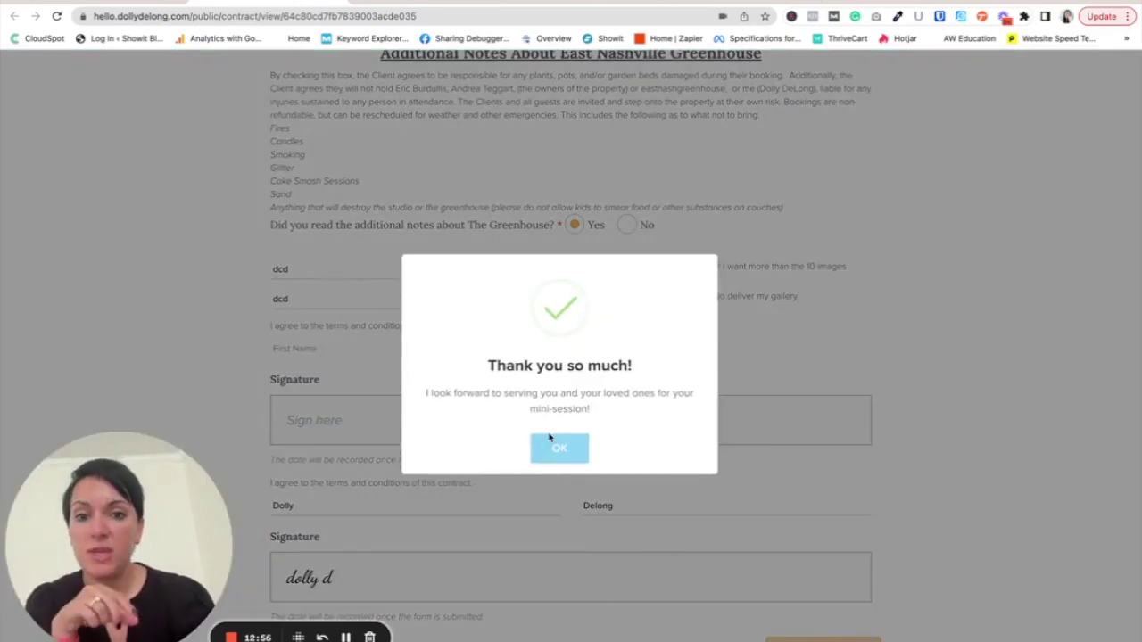
{"action": "left_click", "coordinate": [552, 443]}
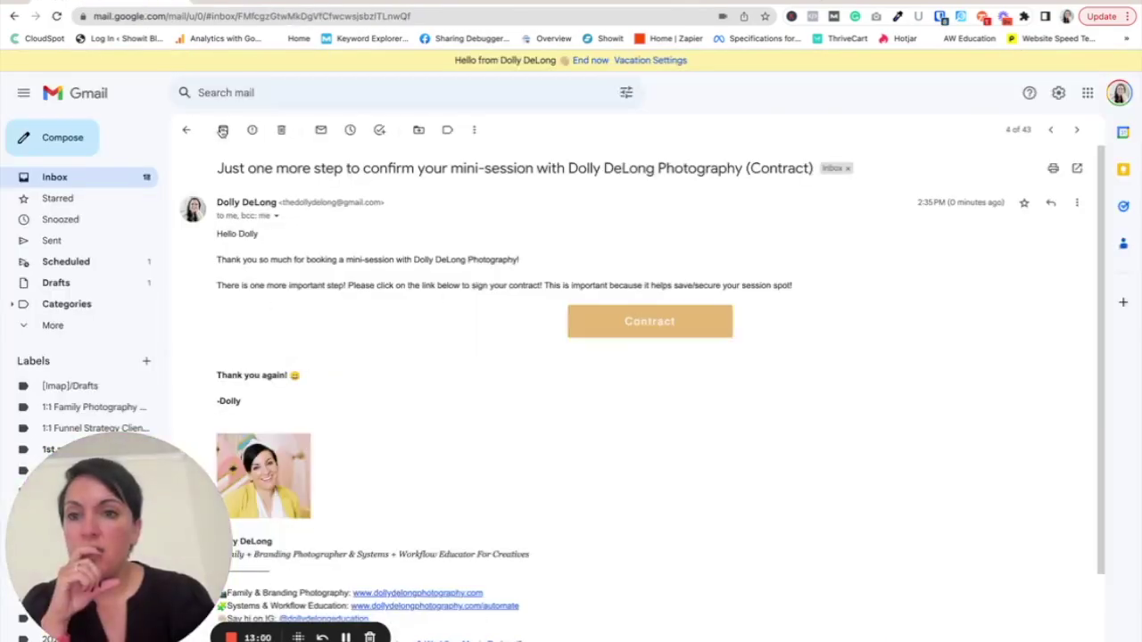
- Archive the contract email, remove the workshop promotion, and check both appointment confirmation emails
{"action": "left_click", "coordinate": [223, 131]}
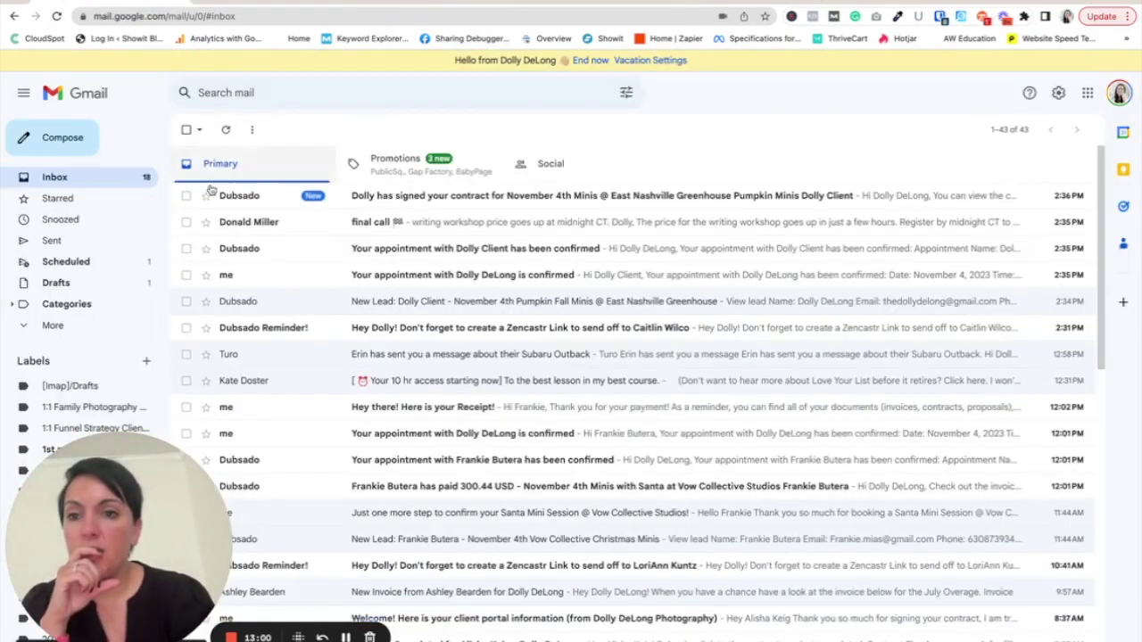
{"action": "left_click", "coordinate": [185, 222]}
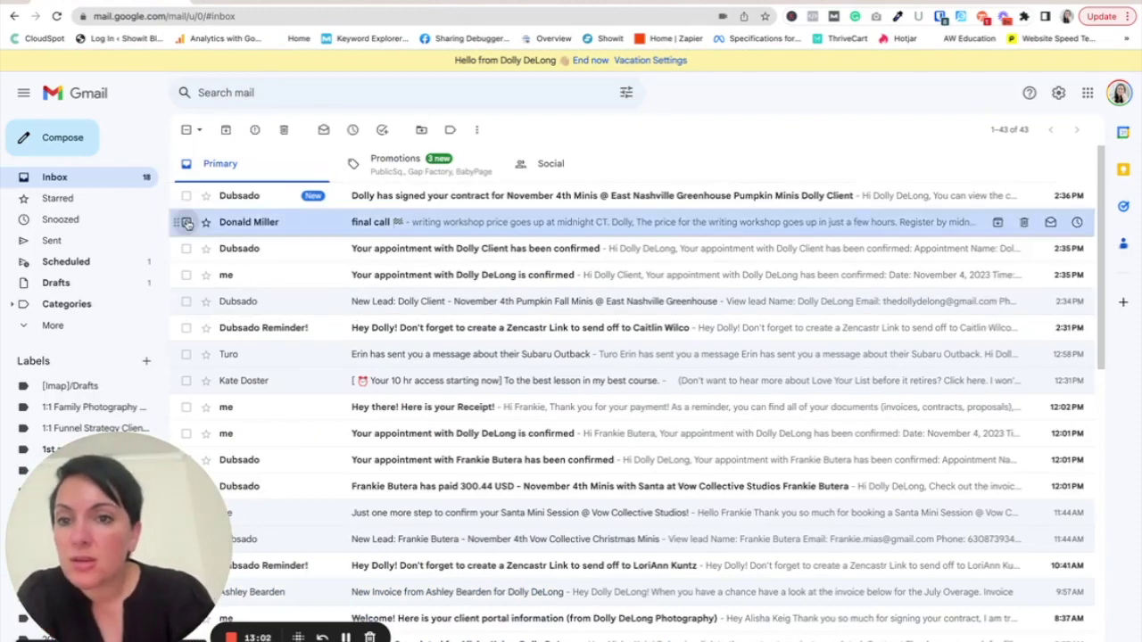
{"action": "left_click", "coordinate": [287, 130]}
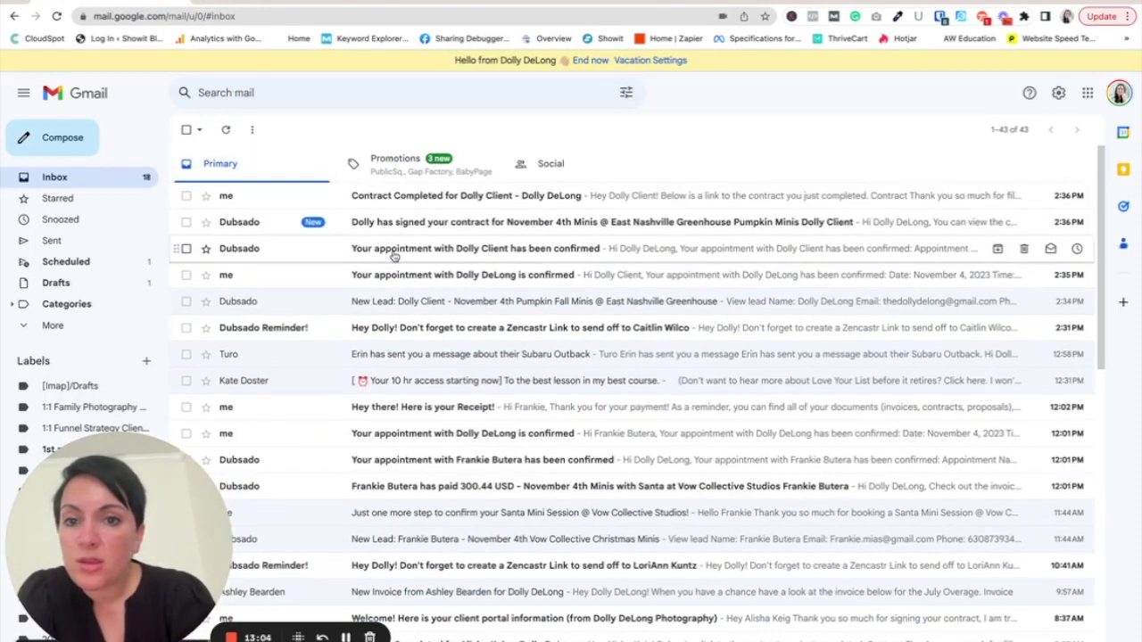
{"action": "left_click", "coordinate": [386, 277]}
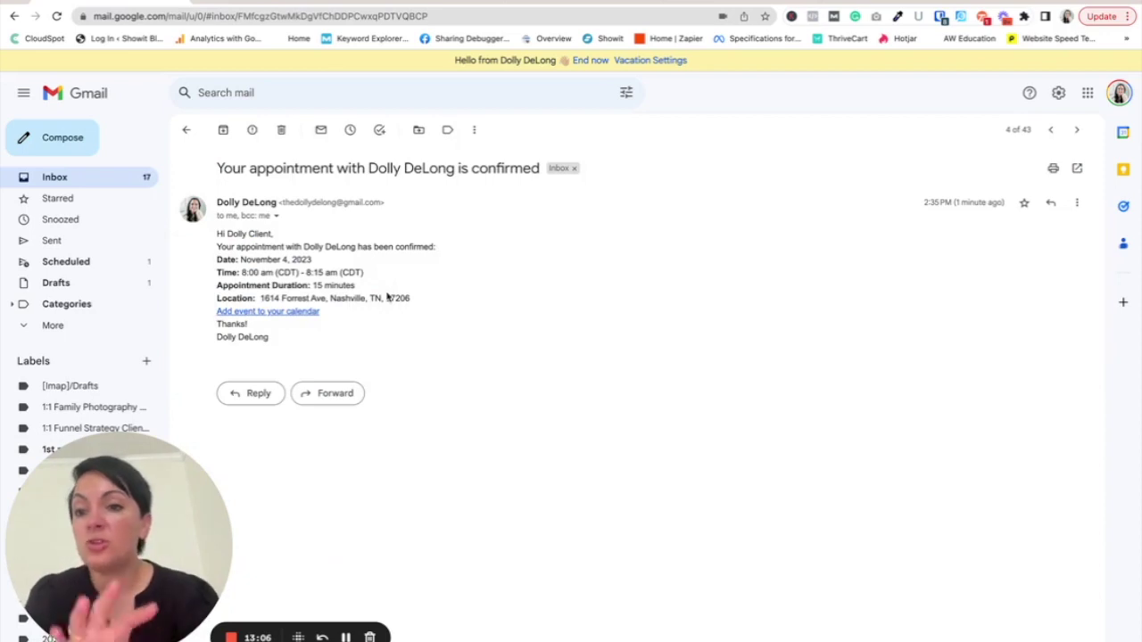
{"action": "left_click", "coordinate": [80, 177]}
{"action": "left_click", "coordinate": [339, 276]}
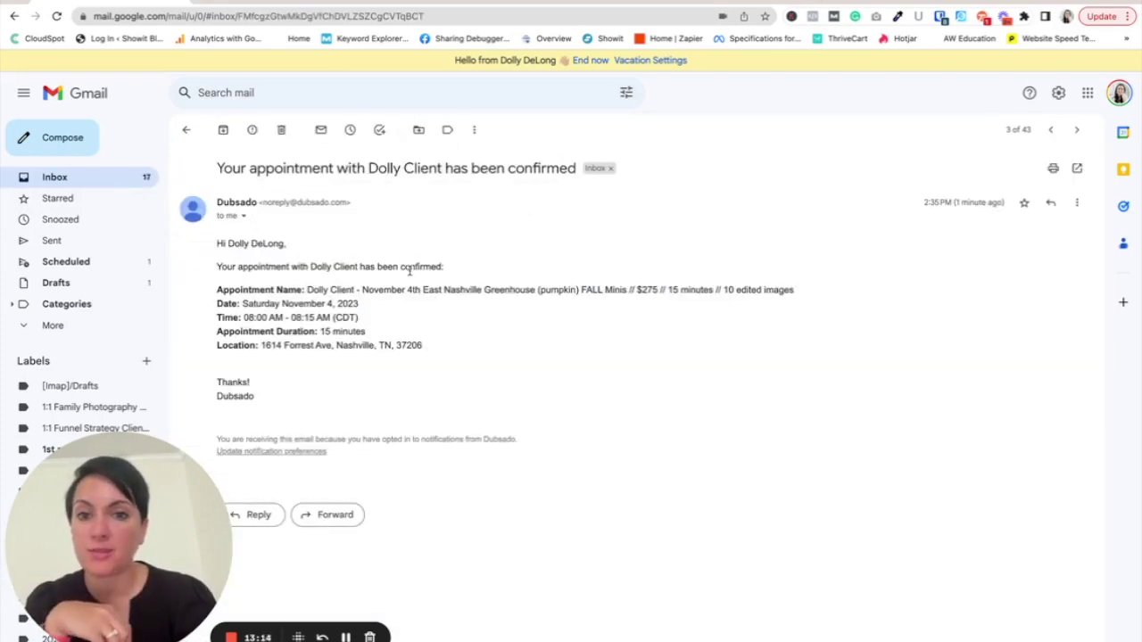
{"action": "left_click", "coordinate": [107, 176]}
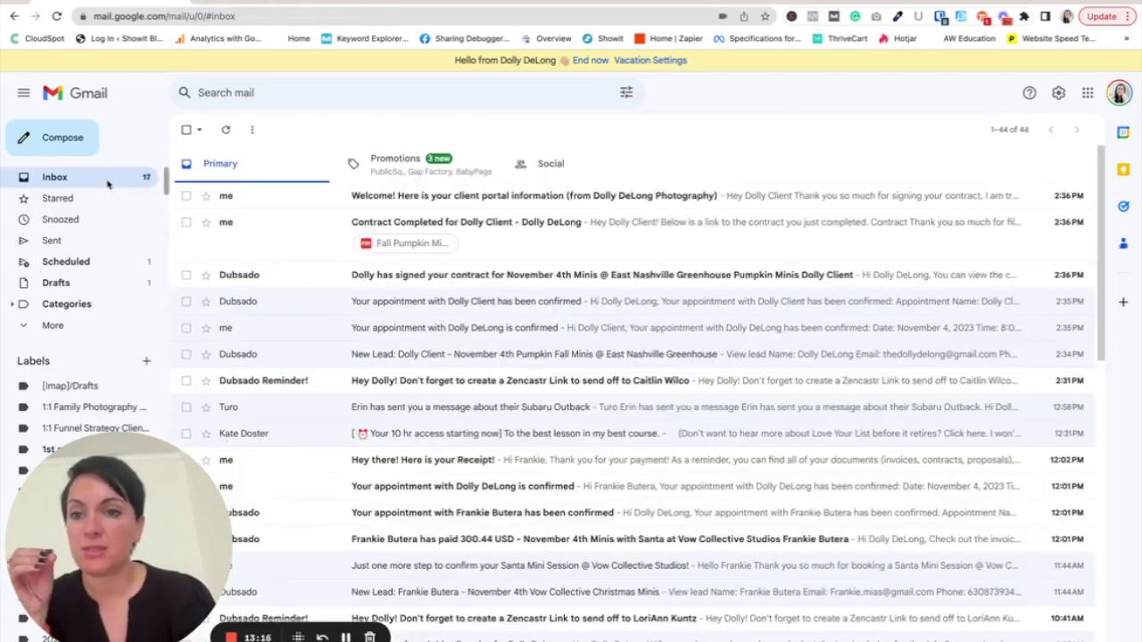
- Review and delete the Contract Signed and Contract Completed emails, then open the client portal welcome email
{"action": "left_click", "coordinate": [383, 273]}
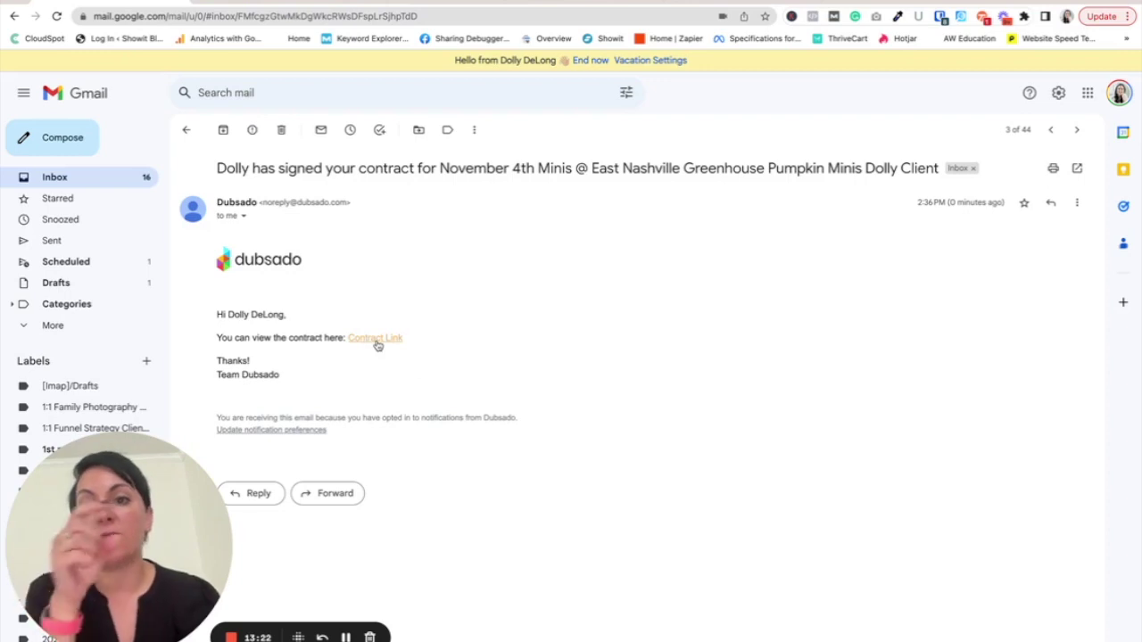
{"action": "left_click", "coordinate": [281, 129]}
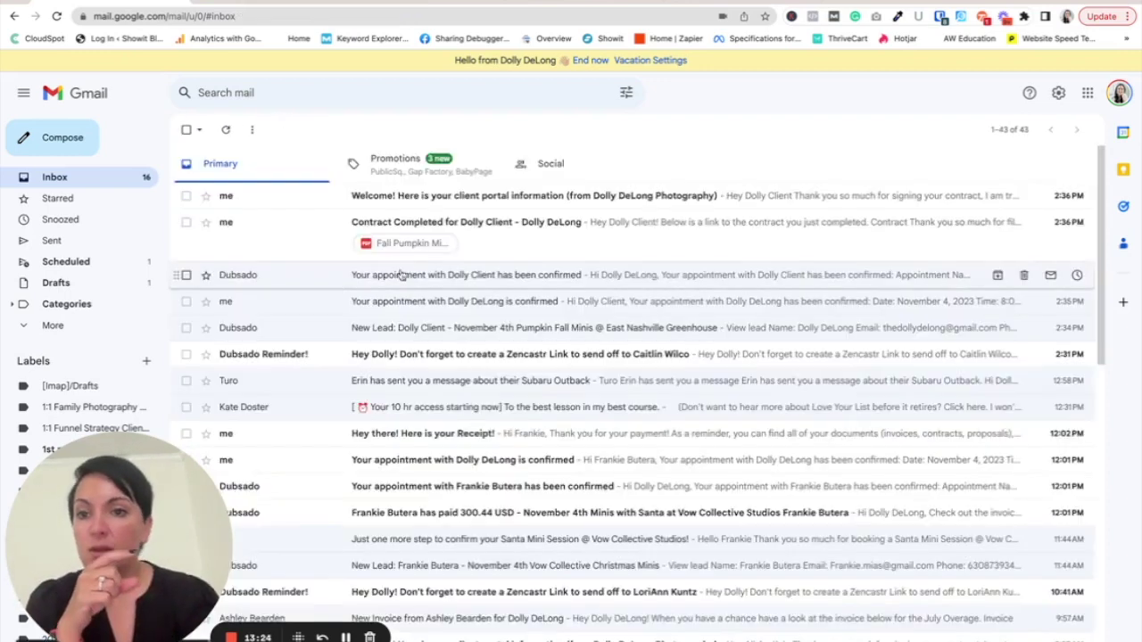
{"action": "left_click", "coordinate": [418, 224]}
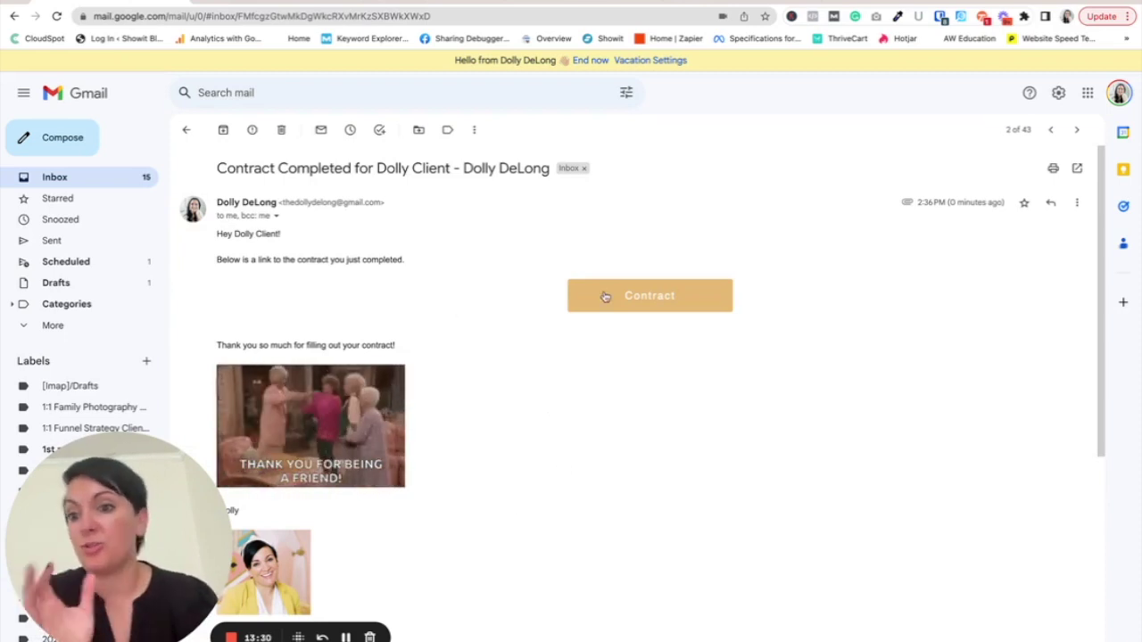
{"action": "left_click", "coordinate": [281, 129]}
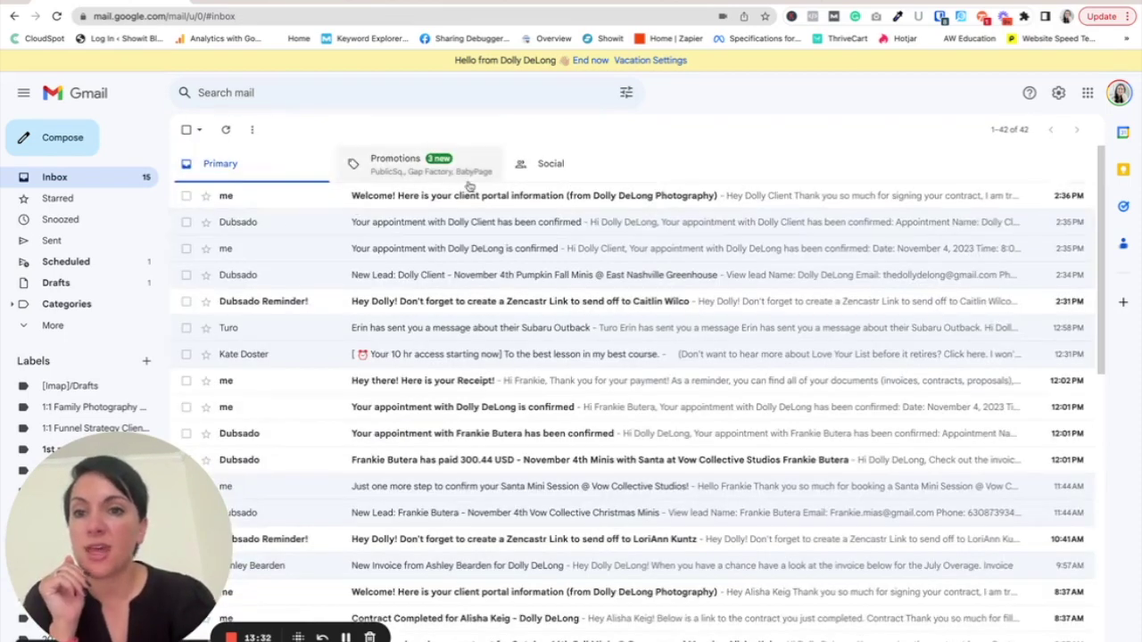
{"action": "left_click", "coordinate": [466, 195]}
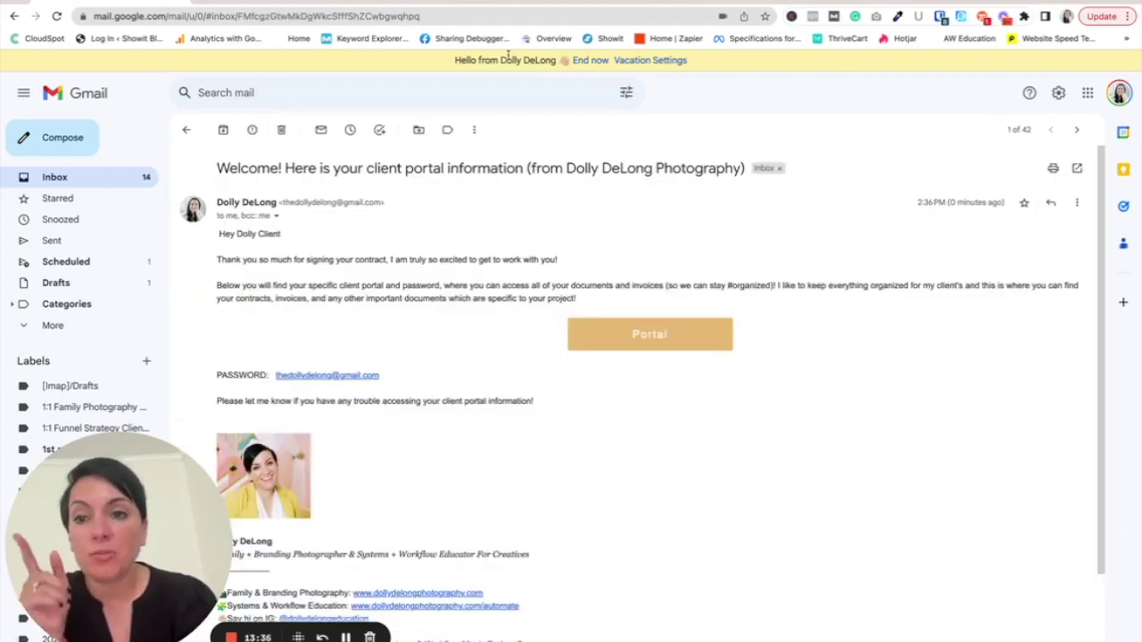
{"action": "mouse_move", "coordinate": [562, 5]}
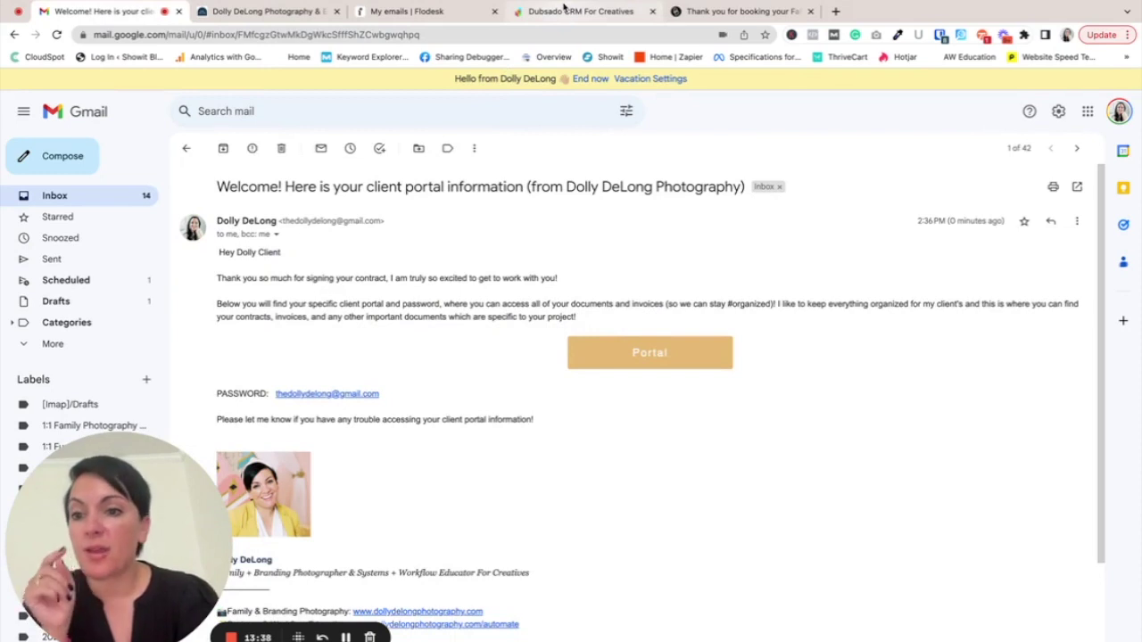
- Close the scheduler sharing window and open the completed November 4th Pumpkin Fall Minis form from recent activity
{"action": "left_click", "coordinate": [563, 7]}
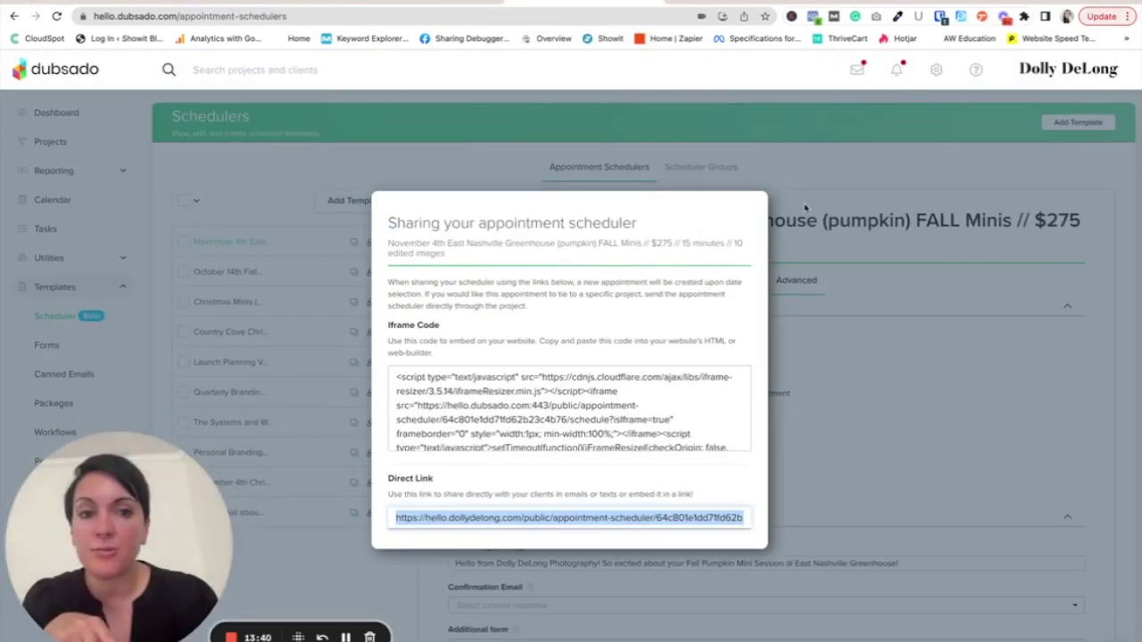
{"action": "left_click", "coordinate": [852, 141]}
{"action": "left_click", "coordinate": [895, 69]}
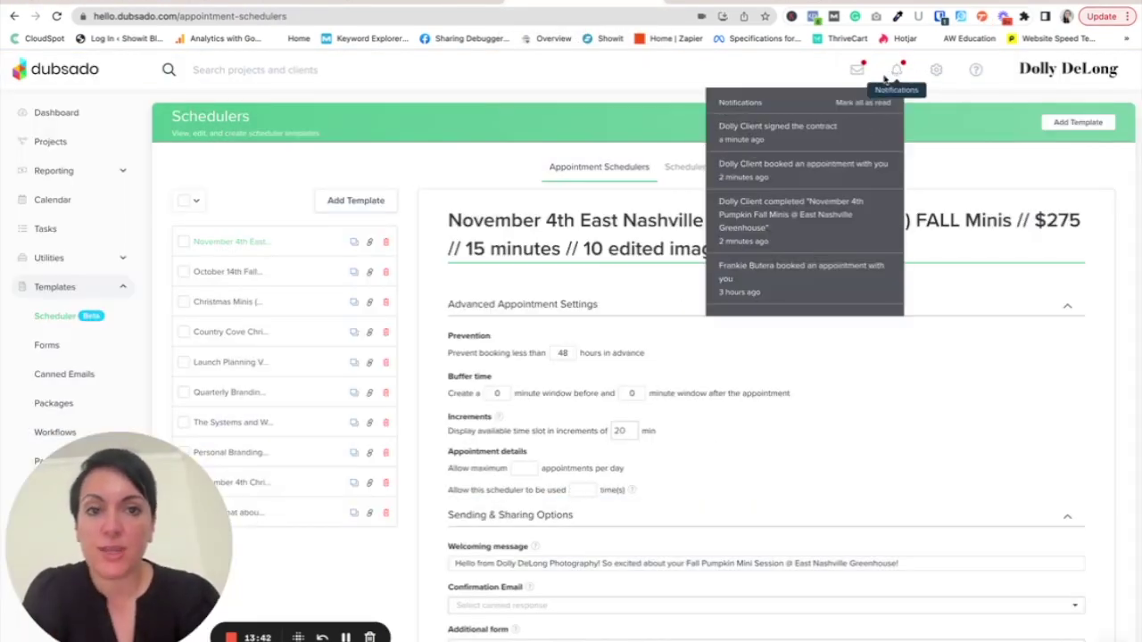
{"action": "left_click", "coordinate": [846, 223]}
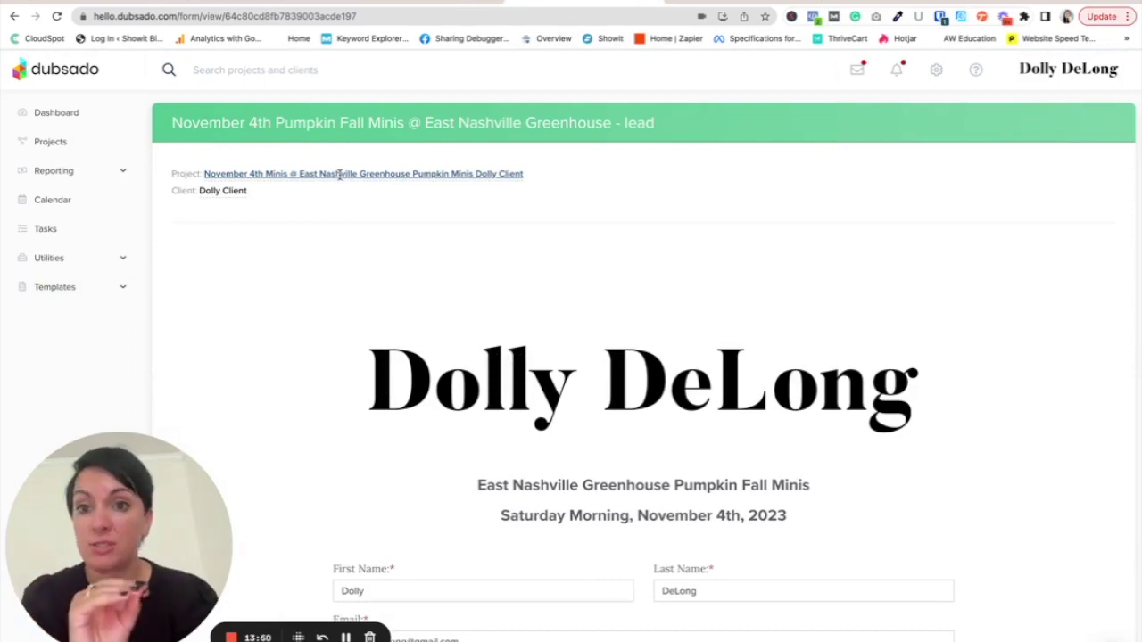
- Open the linked Fall Pumpkin Minis project, review its workflow checklist, and view the 11/4/23 8:00 AM appointment
{"action": "left_click", "coordinate": [339, 174]}
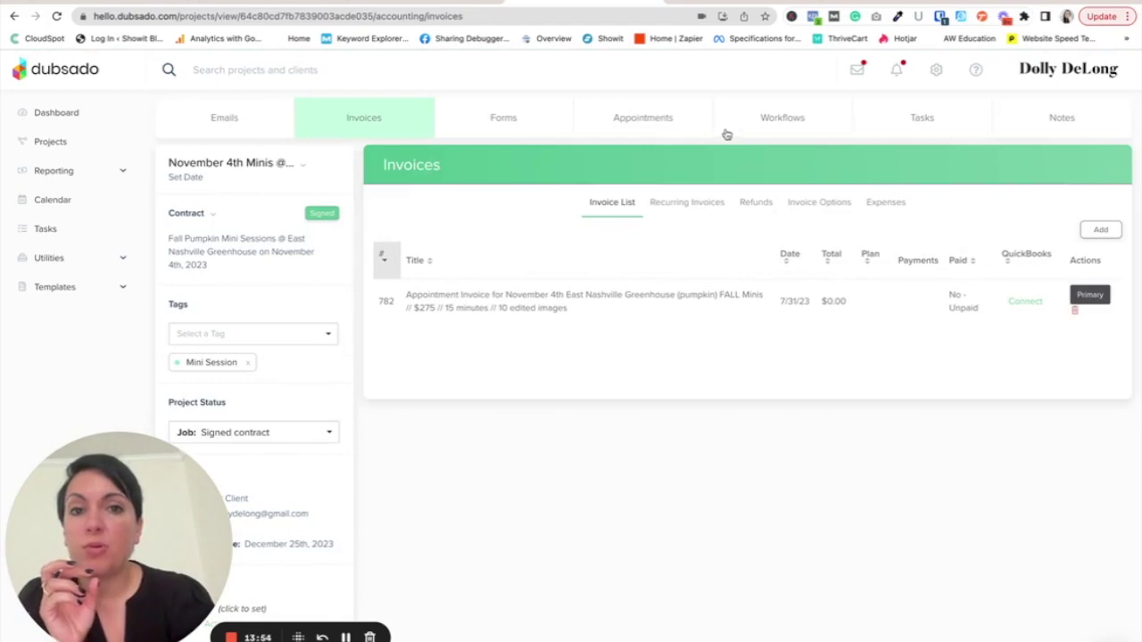
{"action": "left_click", "coordinate": [797, 118]}
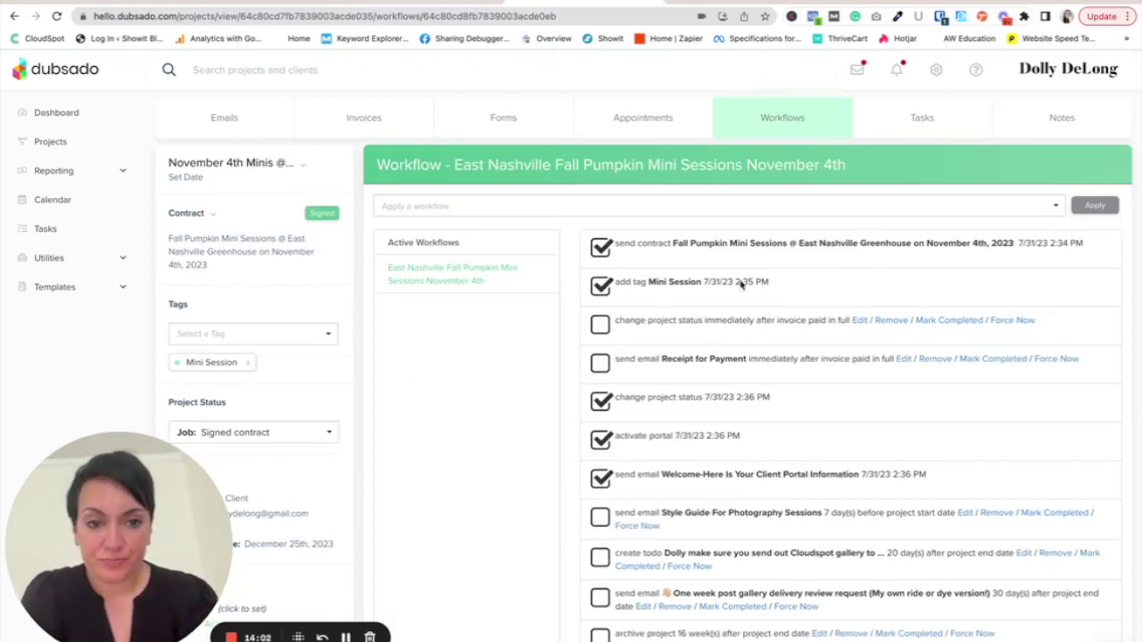
{"action": "scroll", "coordinate": [825, 471], "scroll_direction": "down", "scroll_amount": 1}
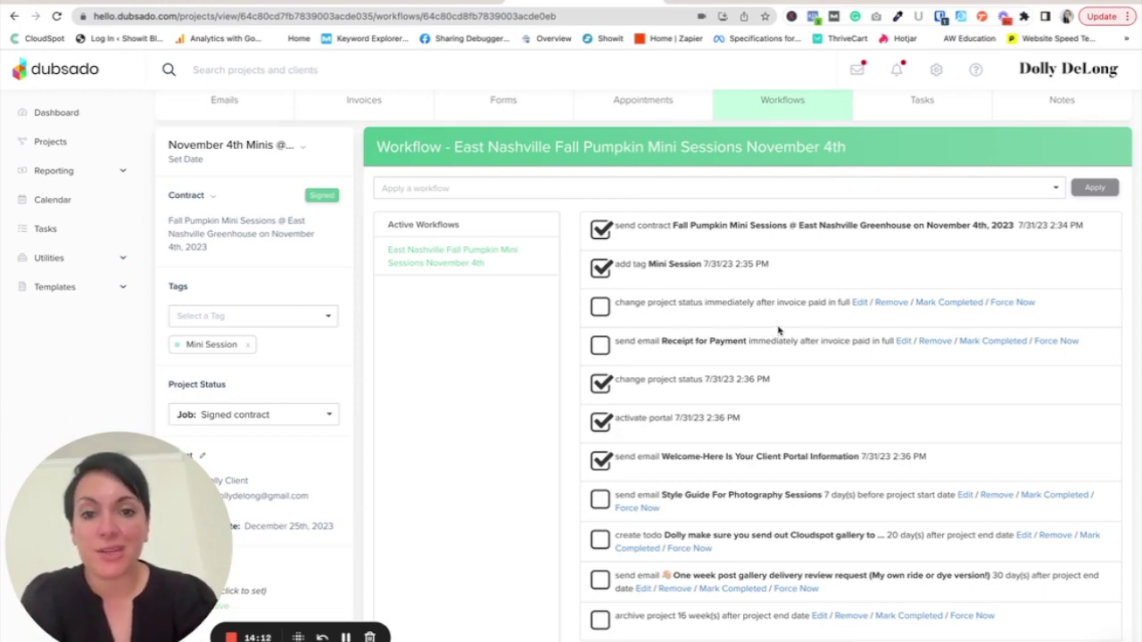
{"action": "scroll", "coordinate": [813, 321], "scroll_direction": "up", "scroll_amount": 1}
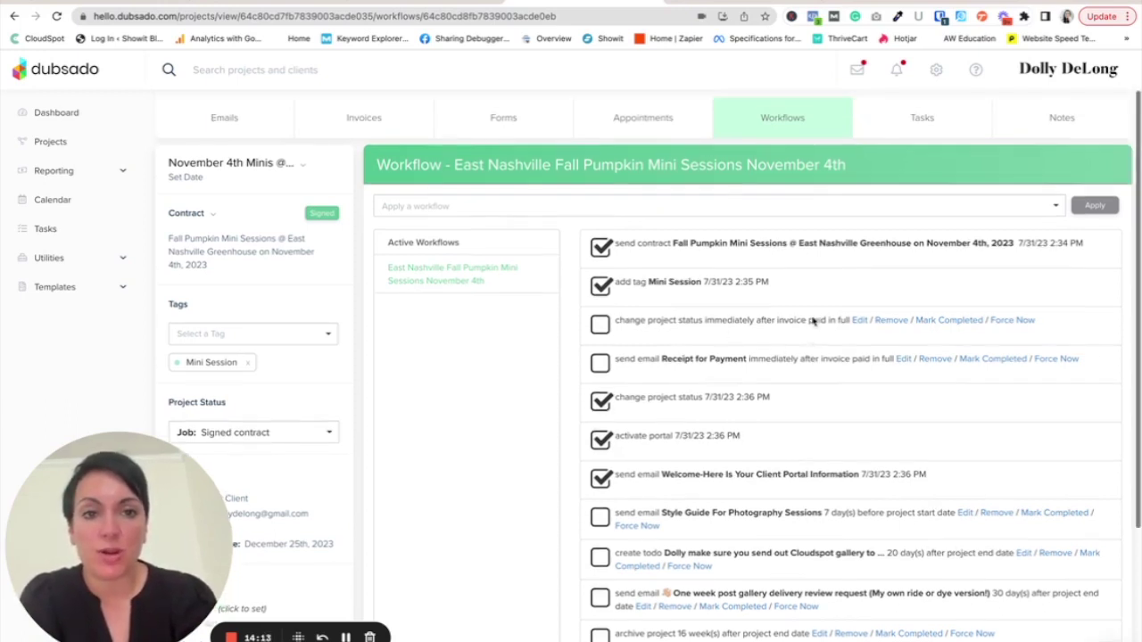
{"action": "left_click", "coordinate": [668, 126]}
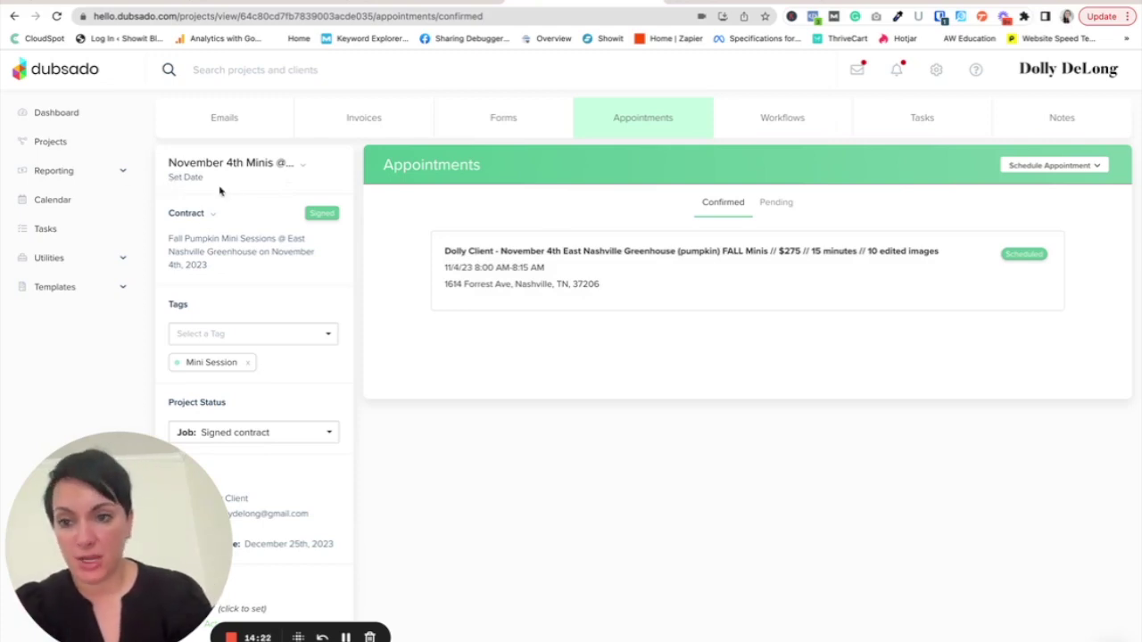
{"action": "left_click", "coordinate": [787, 121]}
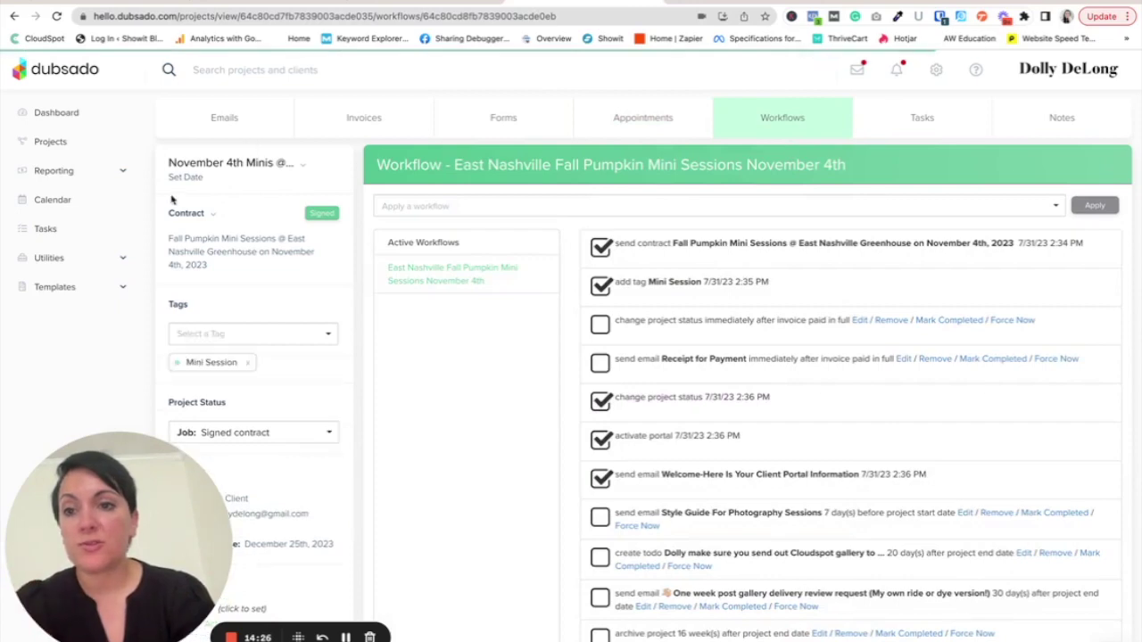
{"action": "scroll", "coordinate": [895, 357], "scroll_direction": "down", "scroll_amount": 3}
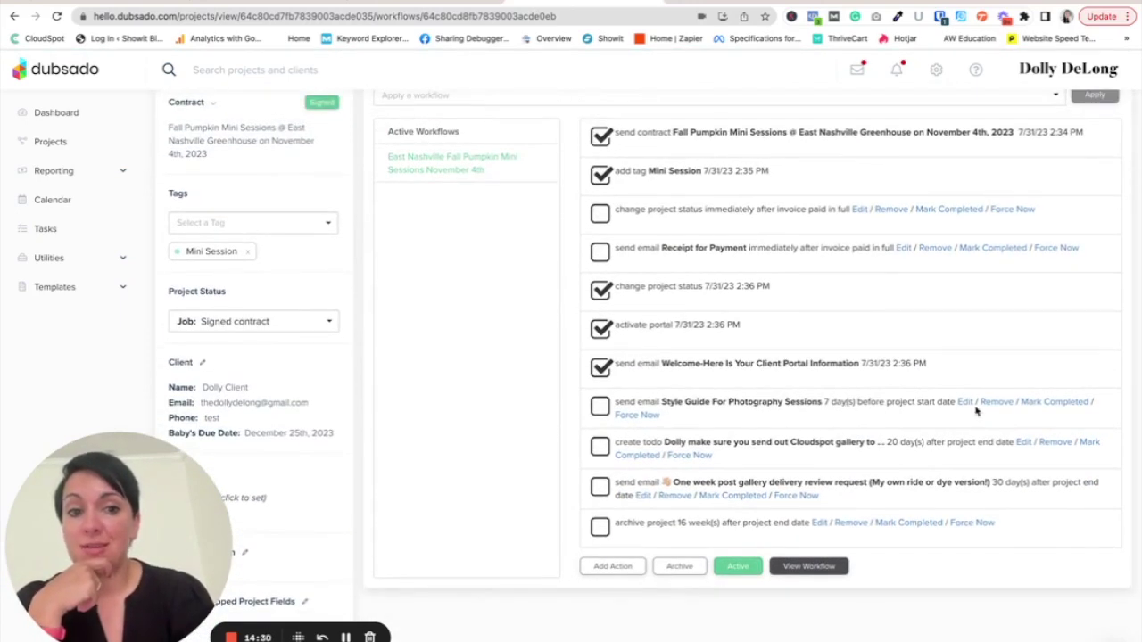
{"action": "scroll", "coordinate": [735, 336], "scroll_direction": "up", "scroll_amount": 2}
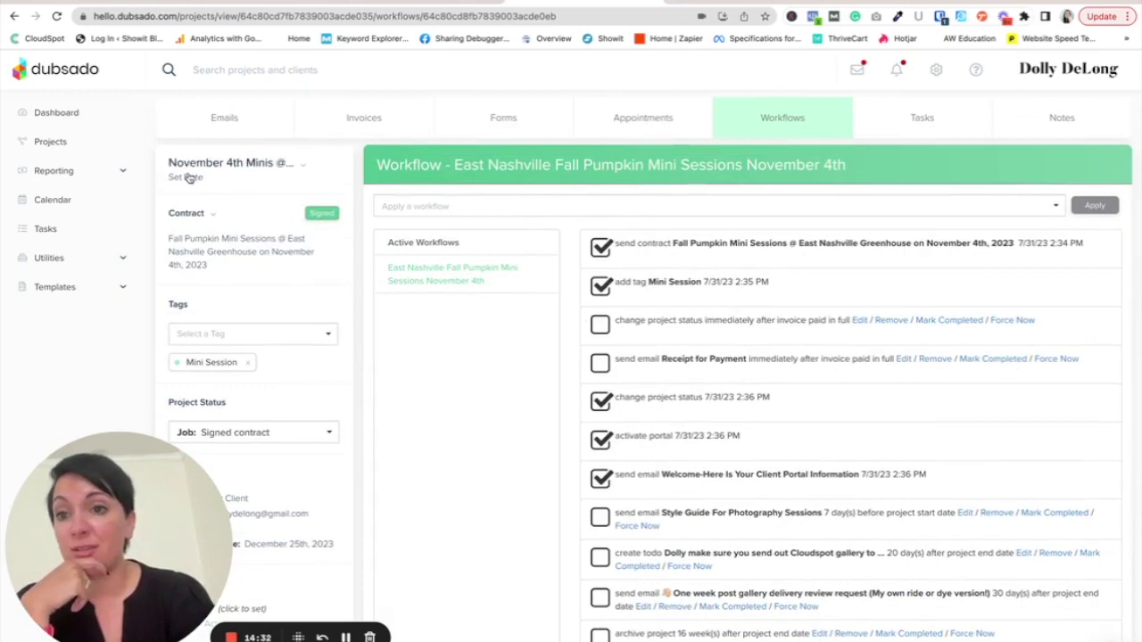
{"action": "left_click", "coordinate": [668, 124]}
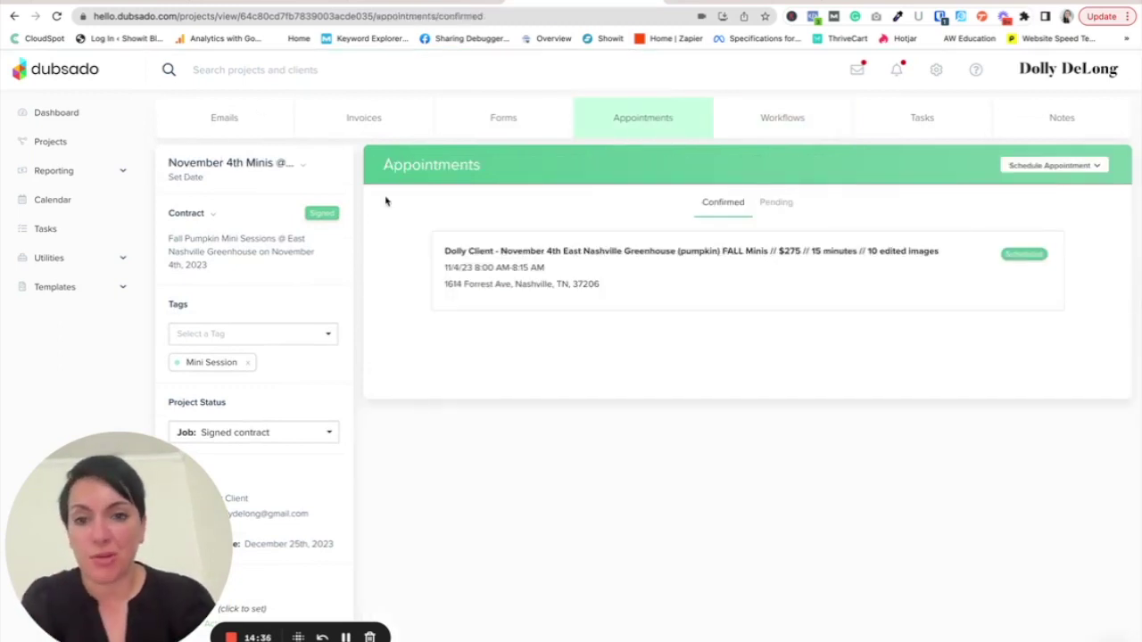
- Pick November 4, 2023 as the project date
{"action": "left_click", "coordinate": [178, 178]}
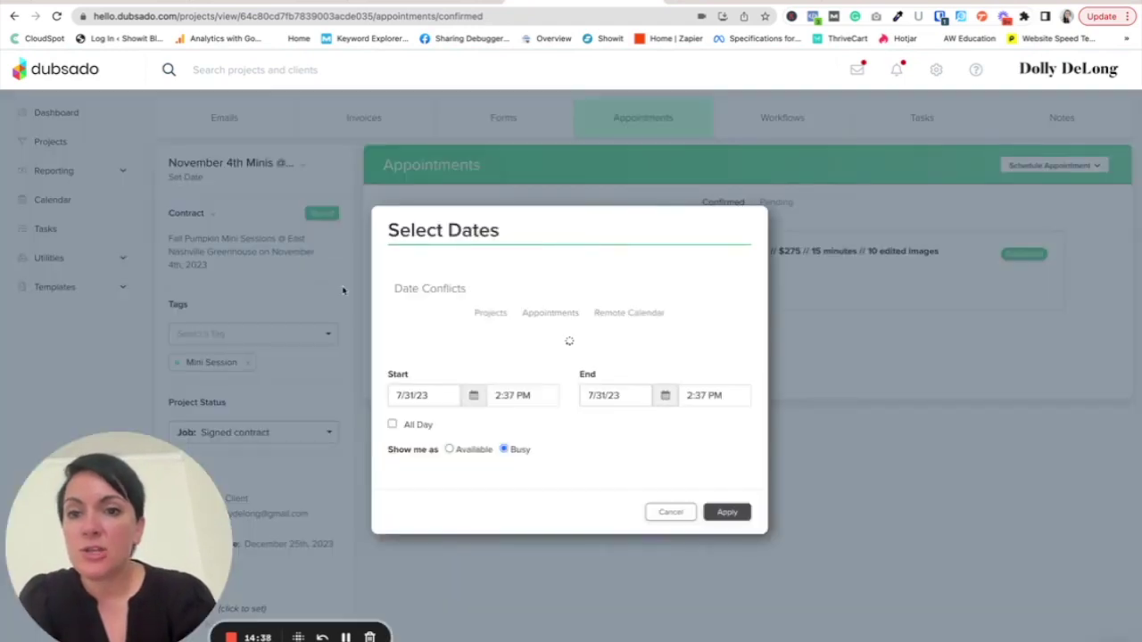
{"action": "left_click", "coordinate": [474, 412]}
{"action": "left_click", "coordinate": [526, 439]}
{"action": "left_click", "coordinate": [525, 439]}
{"action": "left_click", "coordinate": [526, 439]}
{"action": "left_click", "coordinate": [525, 439]}
{"action": "left_click", "coordinate": [526, 470]}
- Set the project time from 8:00 AM to 8:15 AM and apply it
{"action": "left_click", "coordinate": [512, 414]}
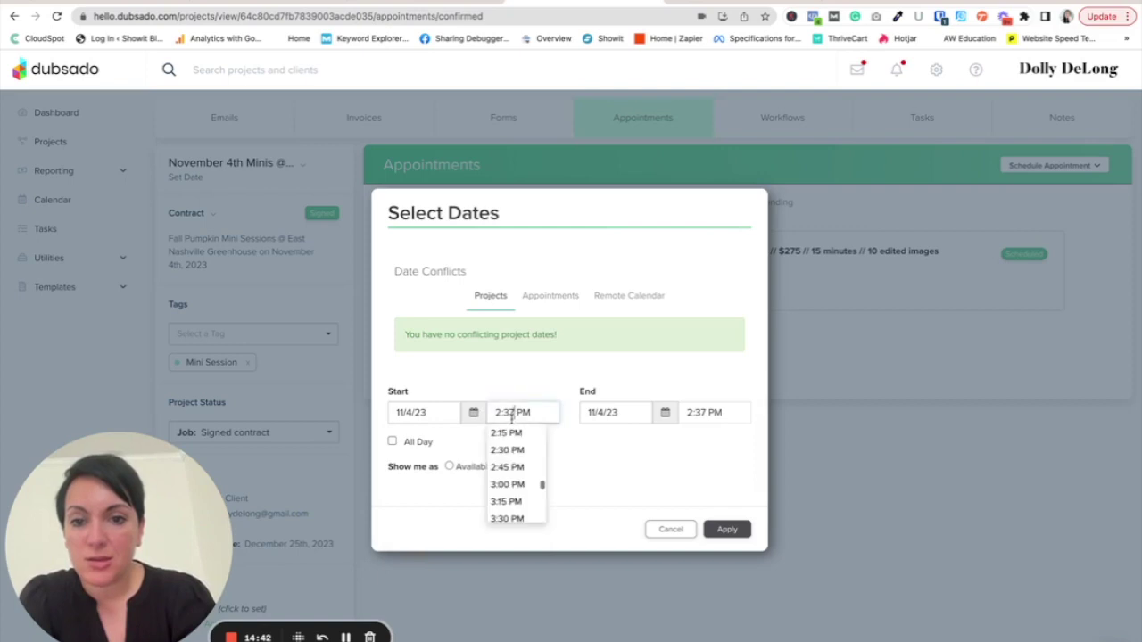
{"action": "scroll", "coordinate": [513, 451], "scroll_direction": "up", "scroll_amount": 4}
{"action": "scroll", "coordinate": [514, 450], "scroll_direction": "up", "scroll_amount": 6}
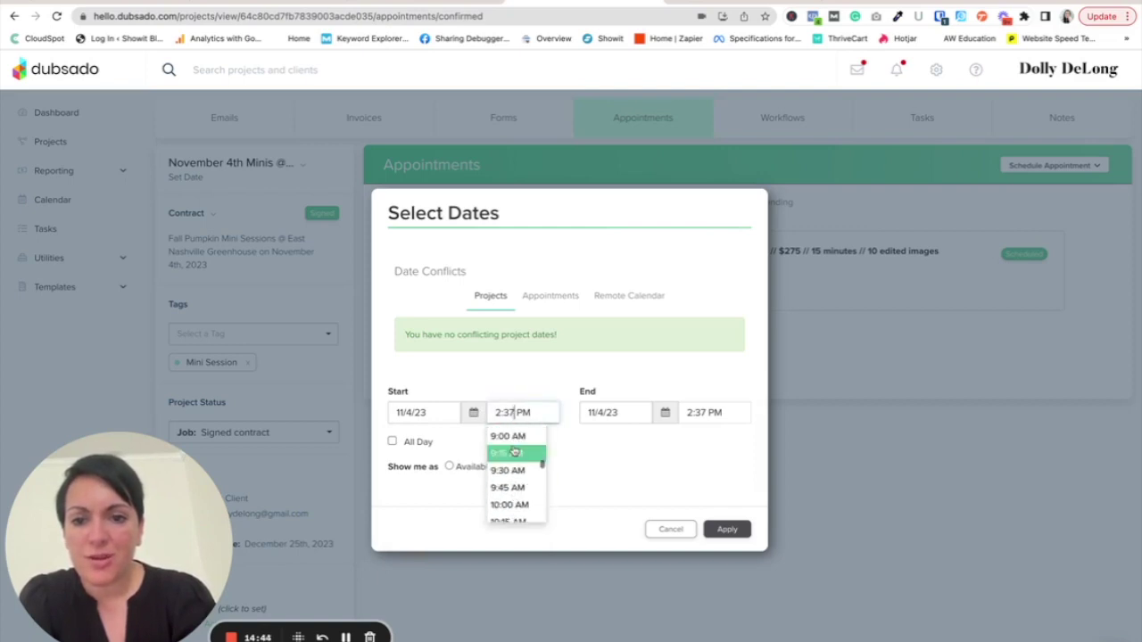
{"action": "scroll", "coordinate": [514, 451], "scroll_direction": "up", "scroll_amount": 1}
{"action": "left_click", "coordinate": [511, 436]}
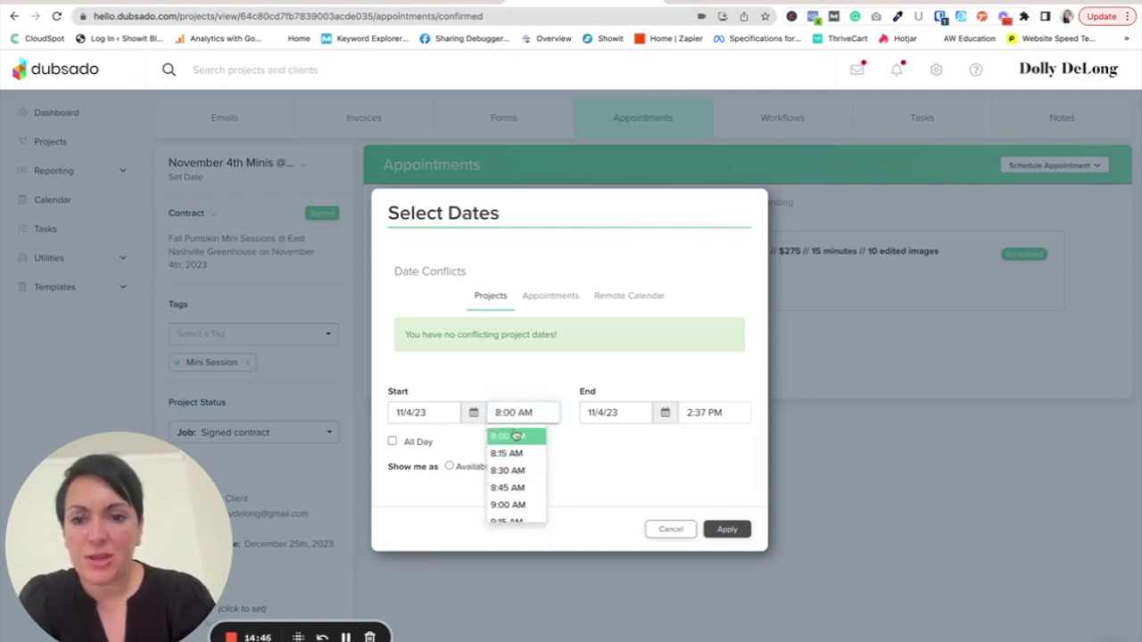
{"action": "left_click", "coordinate": [705, 426]}
{"action": "scroll", "coordinate": [701, 481], "scroll_direction": "up", "scroll_amount": 4}
{"action": "scroll", "coordinate": [700, 483], "scroll_direction": "up", "scroll_amount": 9}
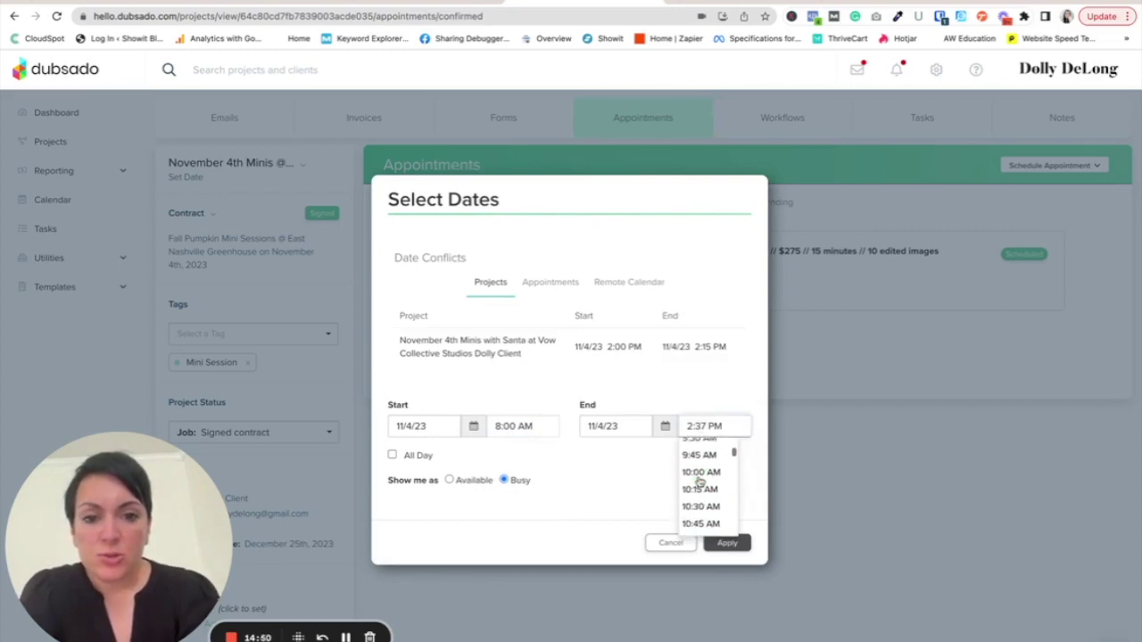
{"action": "left_click", "coordinate": [698, 459]}
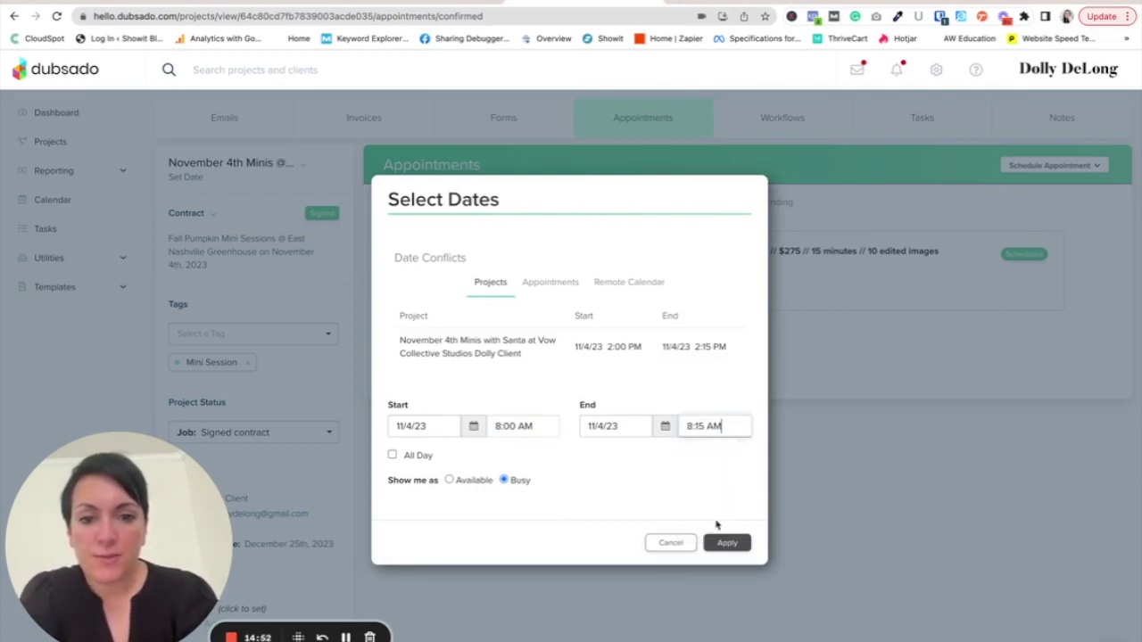
{"action": "left_click", "coordinate": [723, 541]}
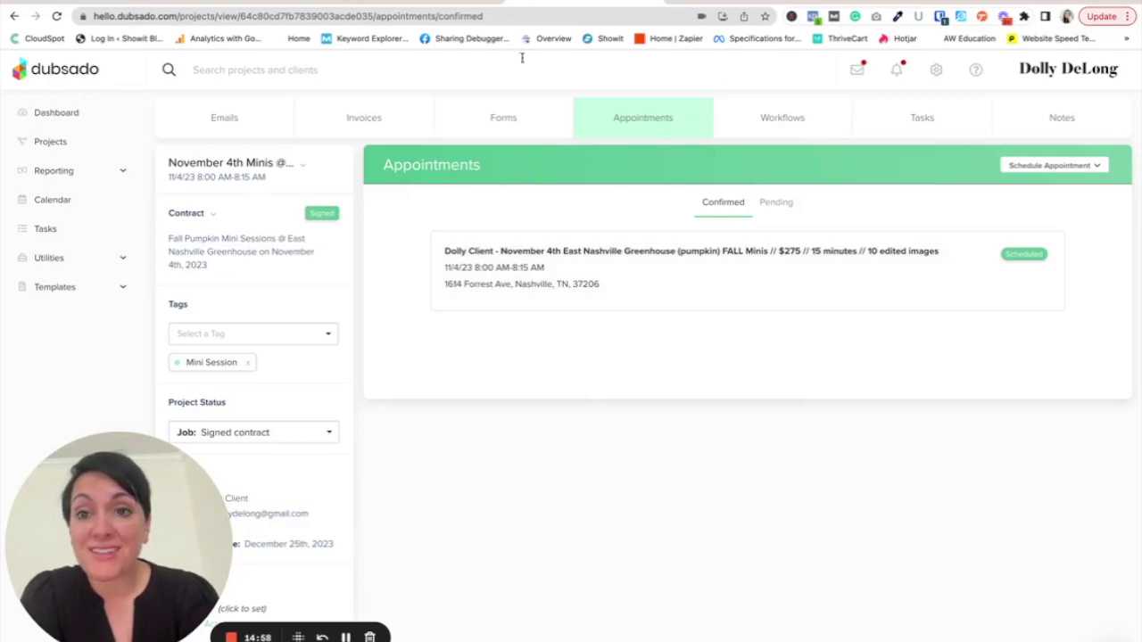
- Delete the client portal welcome email from the Gmail inbox
{"action": "left_click", "coordinate": [150, 3]}
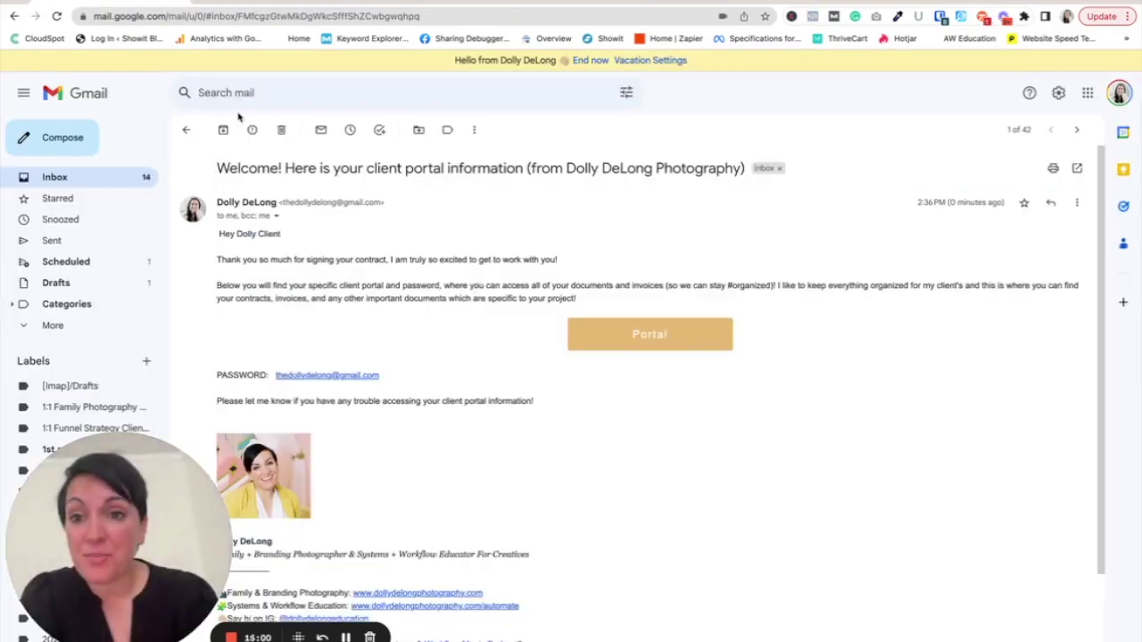
{"action": "left_click", "coordinate": [281, 129]}
{"action": "left_click", "coordinate": [606, 3]}
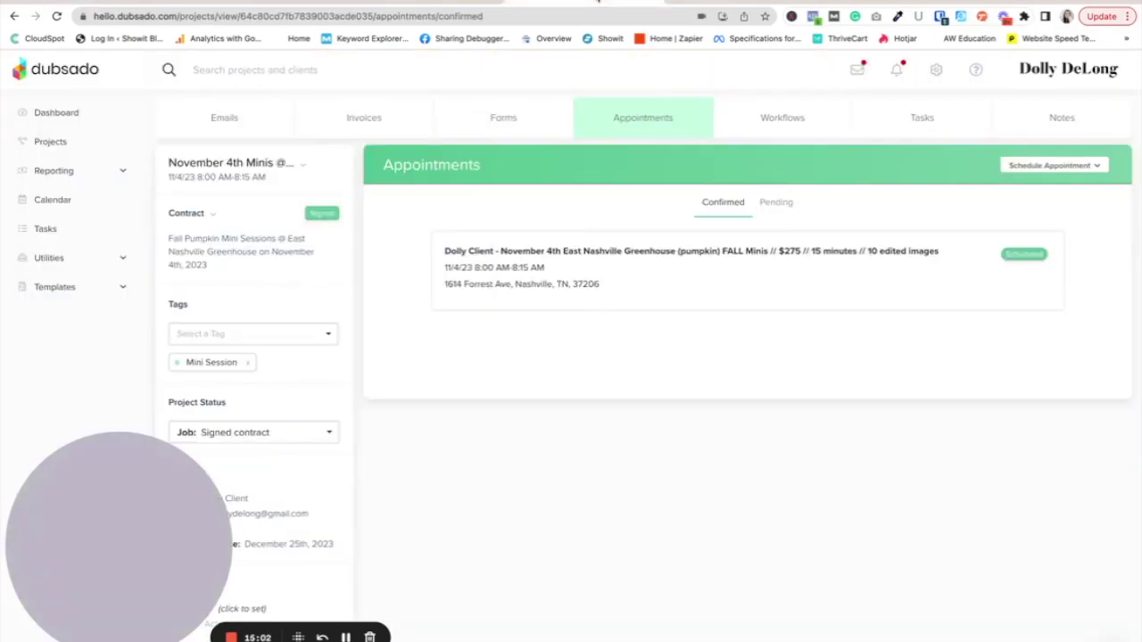
- Show the sharing links for the November 4th scheduler template
{"action": "left_click", "coordinate": [70, 287]}
{"action": "left_click", "coordinate": [64, 316]}
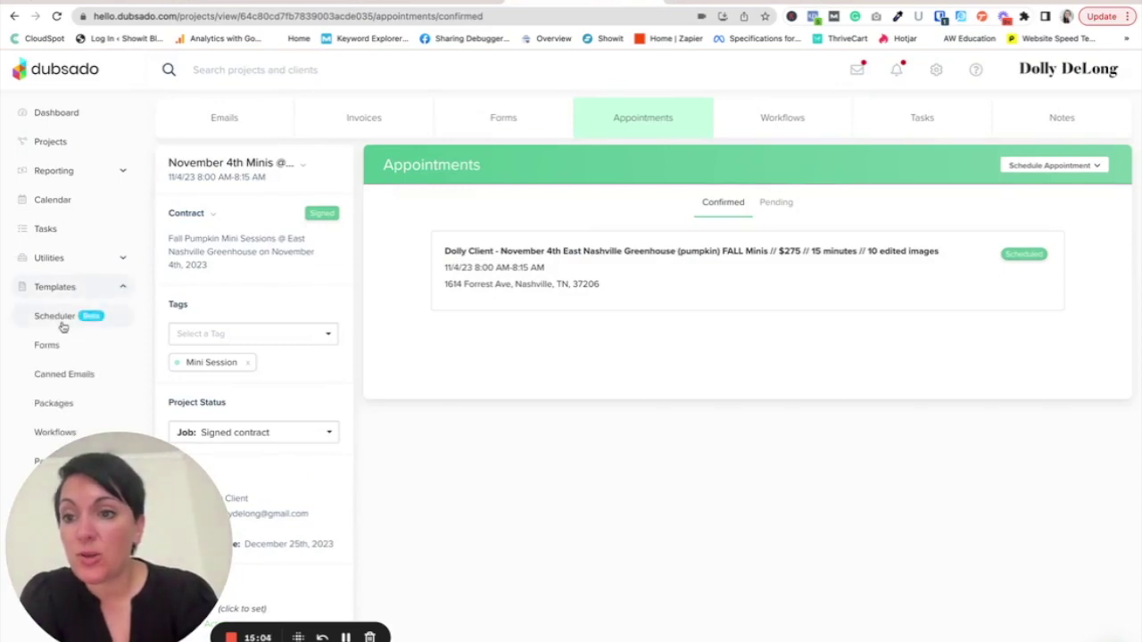
{"action": "left_click", "coordinate": [370, 247]}
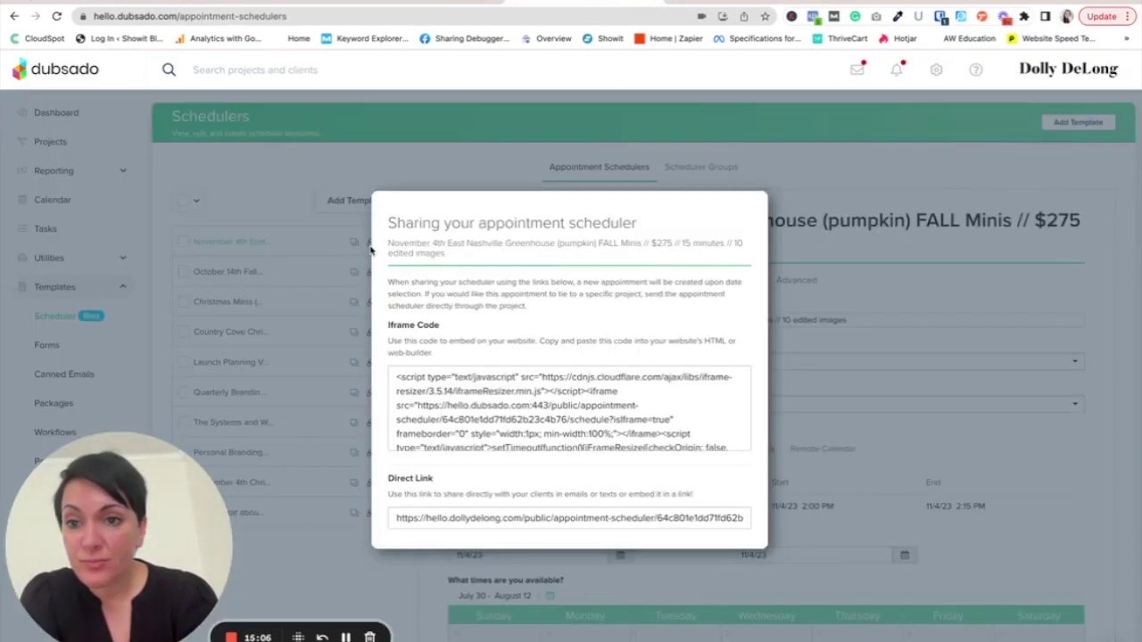